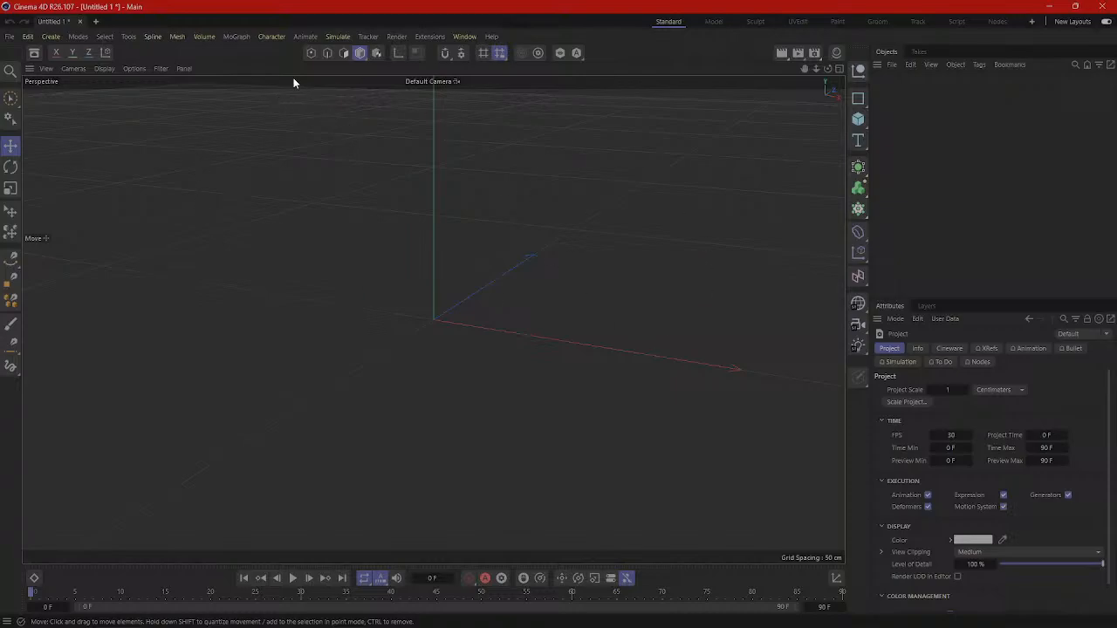
Step: Switch through the polygon, model, edge and point editing modes, ending in point mode
left_click(328, 53)
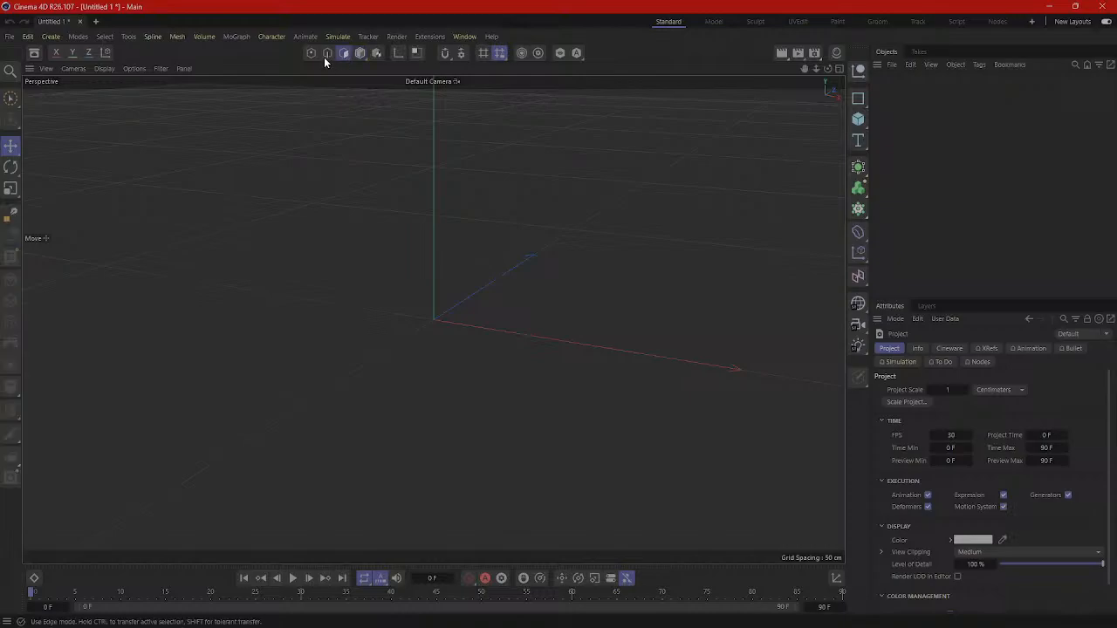
left_click(359, 55)
left_click(346, 55)
left_click(312, 56)
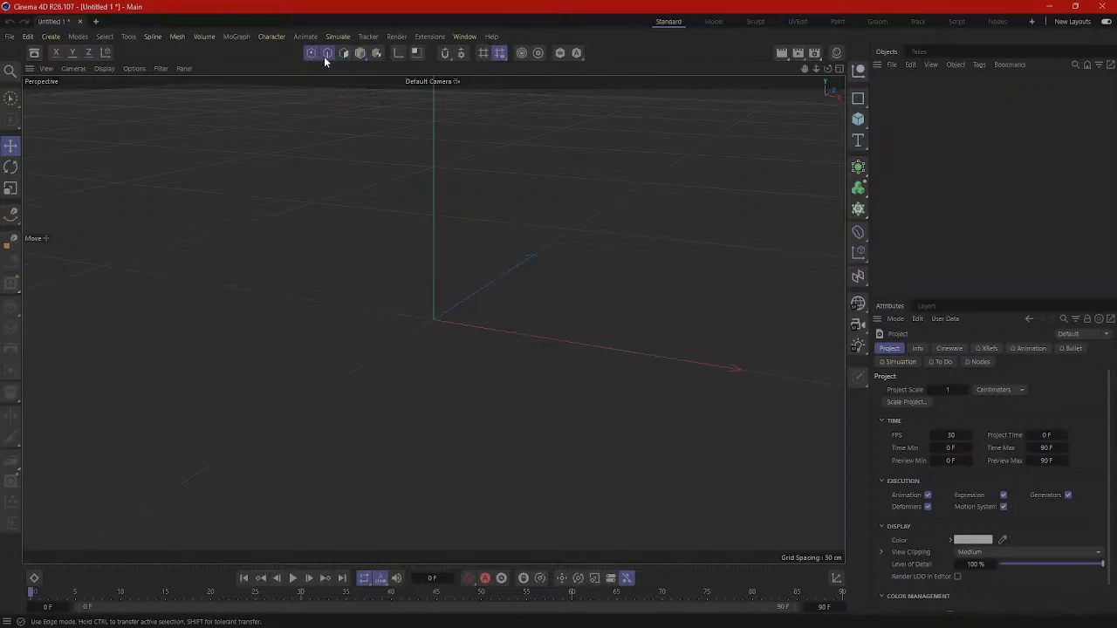
left_click(326, 56)
left_click(345, 58)
left_click(361, 54)
left_click(345, 55)
left_click(327, 55)
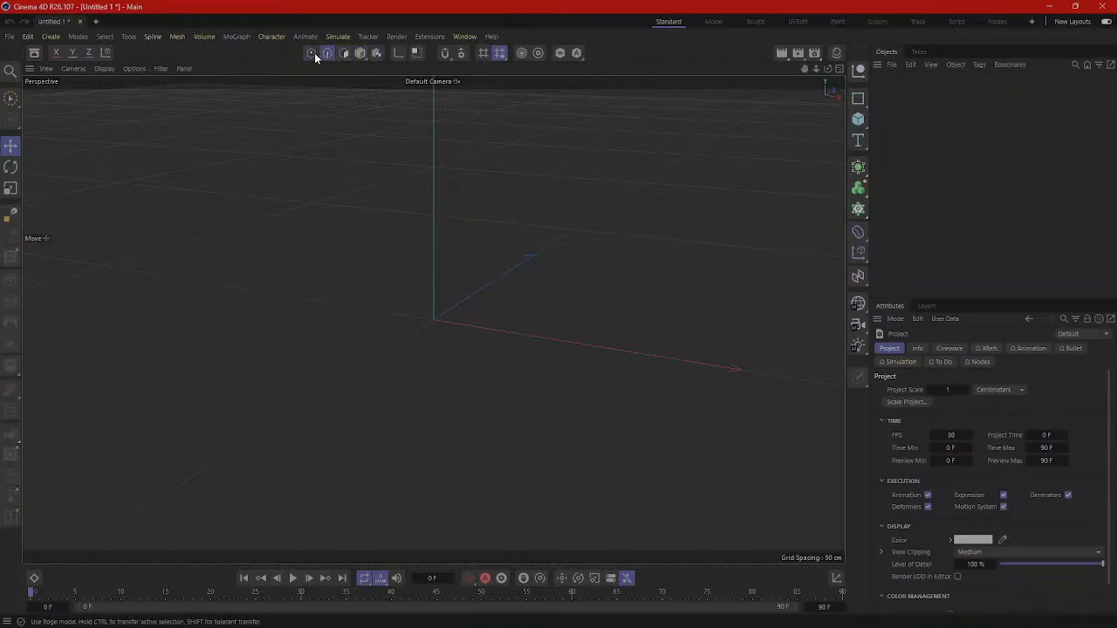
left_click(313, 54)
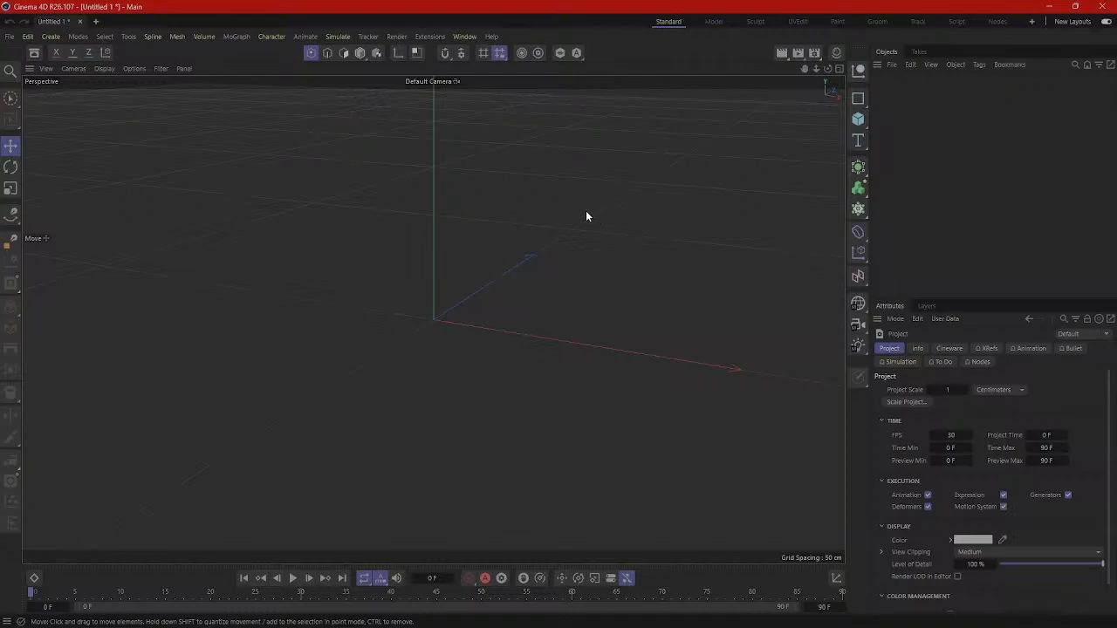
left_click_drag(466, 245, 519, 222, "alt")
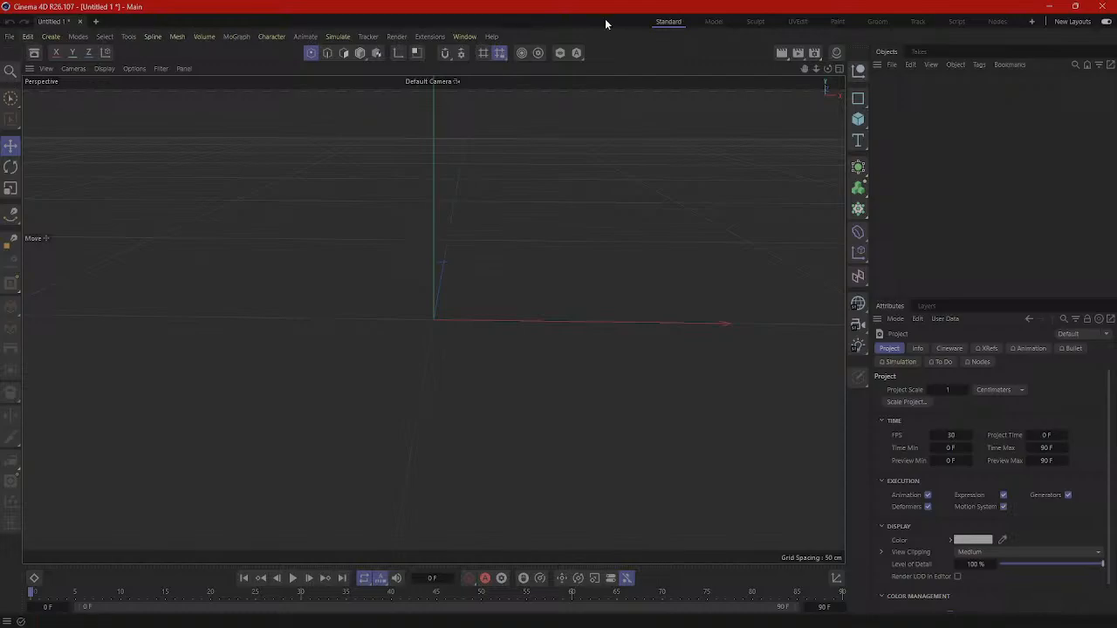
Step: Look through the project file, editing, help and object creation commands, including the list of mesh primitives
left_click(10, 37)
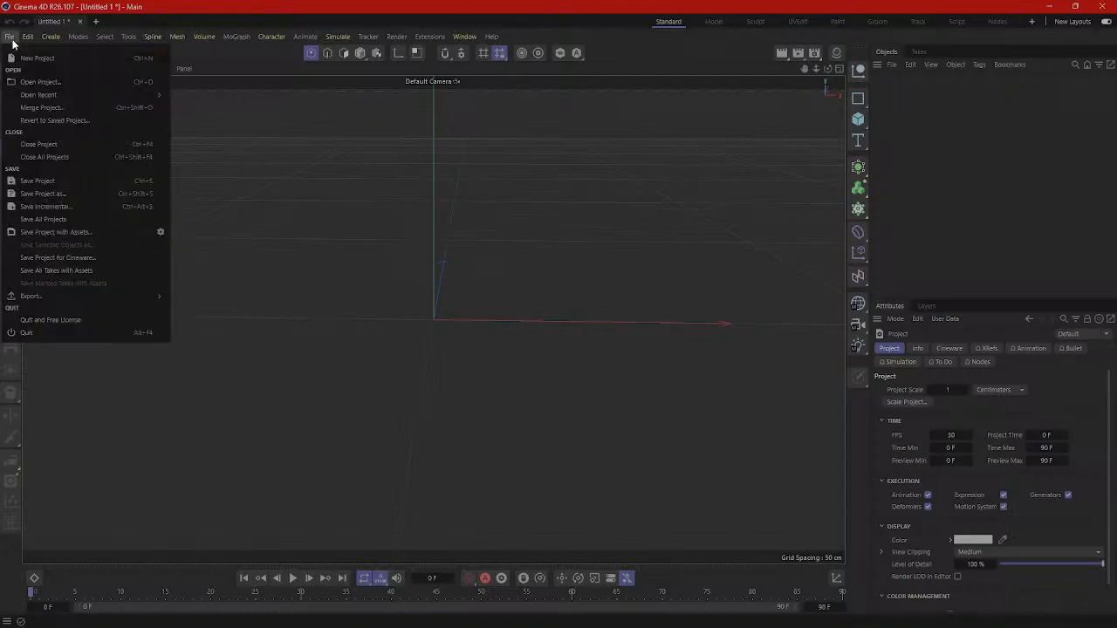
mouse_move(26, 40)
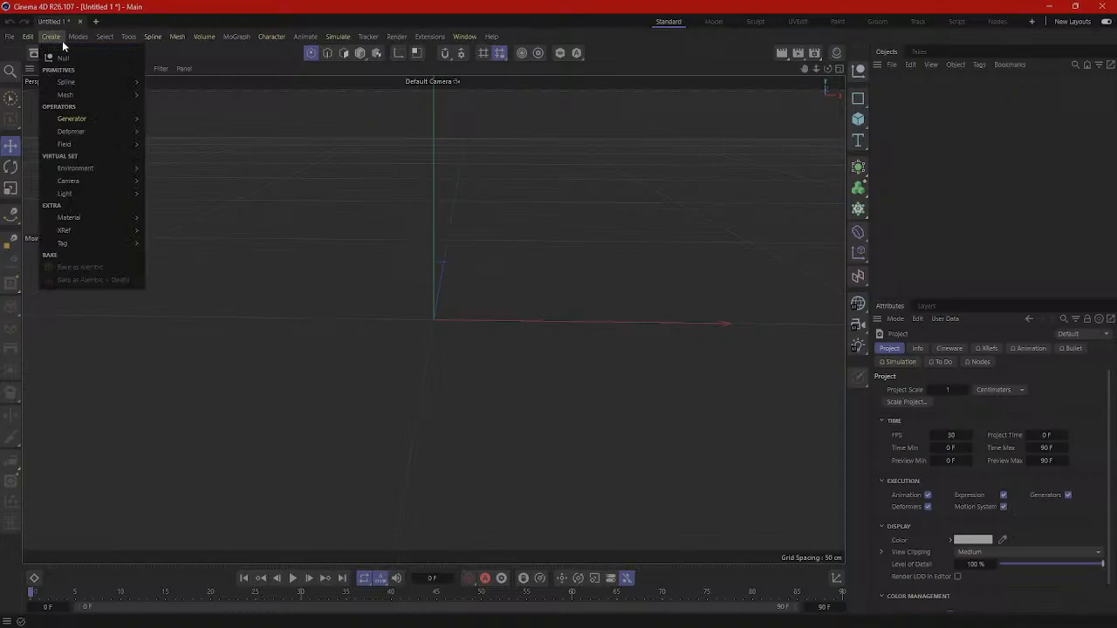
mouse_move(128, 36)
mouse_move(503, 41)
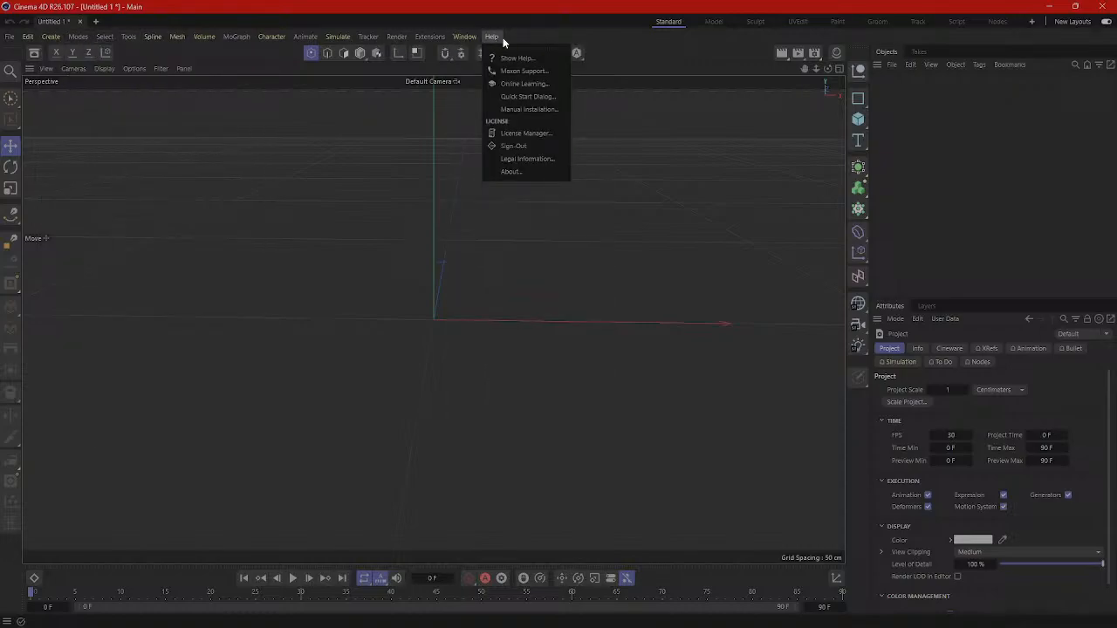
left_click(240, 69)
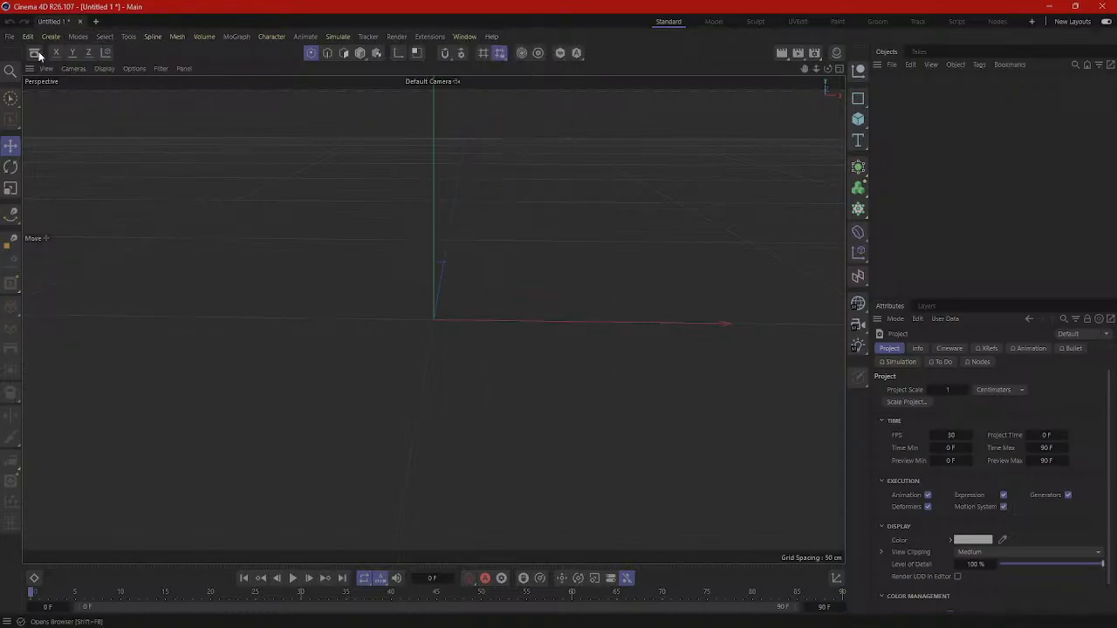
left_click(10, 37)
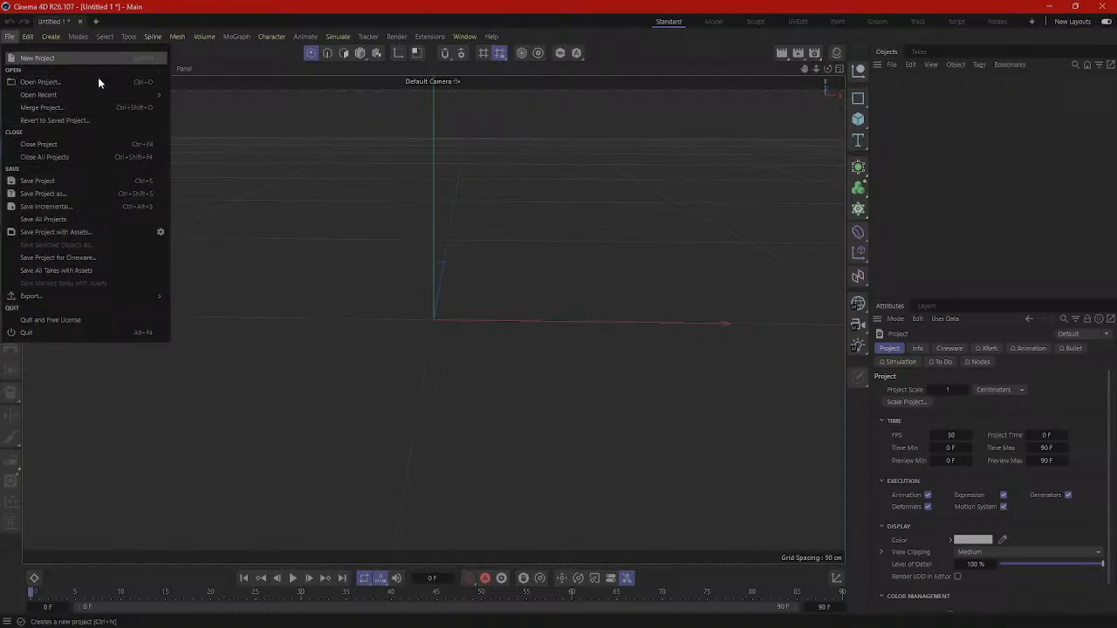
left_click(237, 63)
left_click(29, 37)
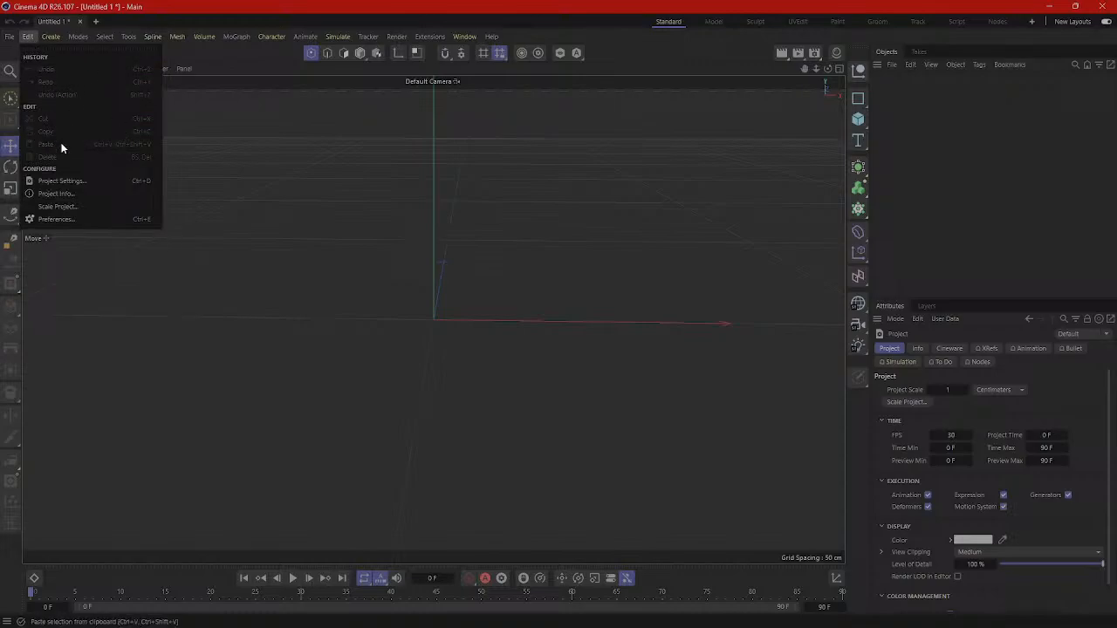
left_click(215, 56)
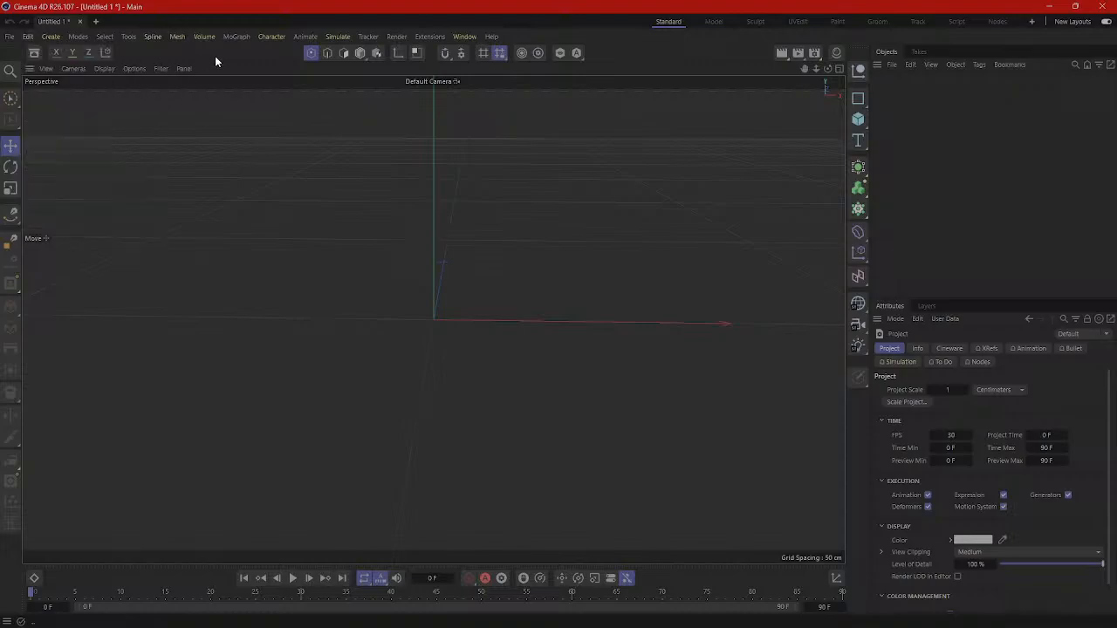
left_click(51, 38)
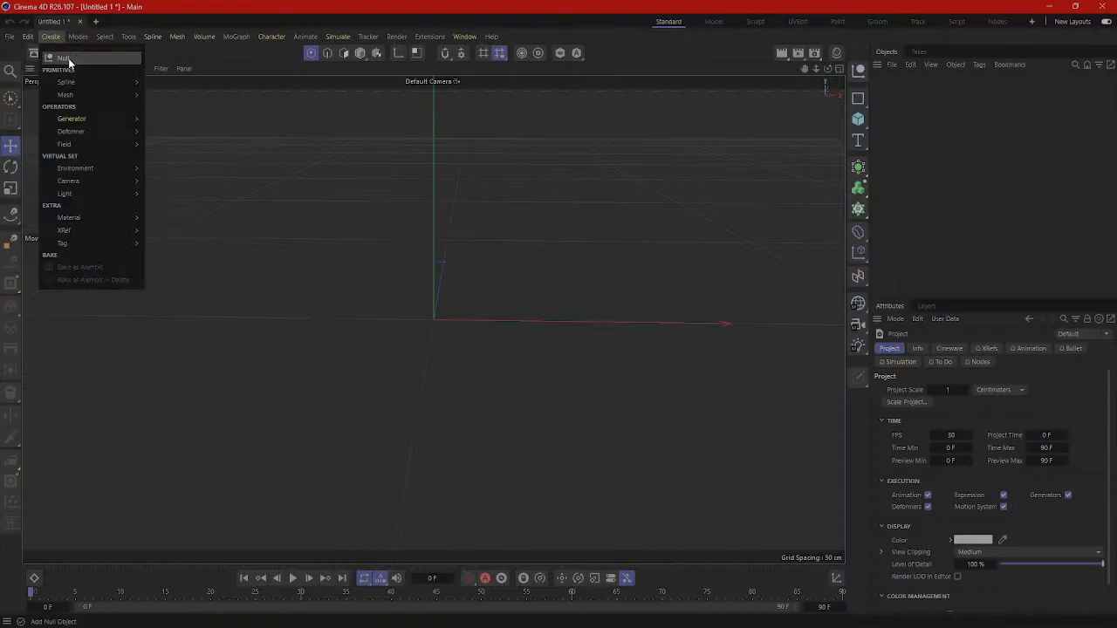
mouse_move(85, 99)
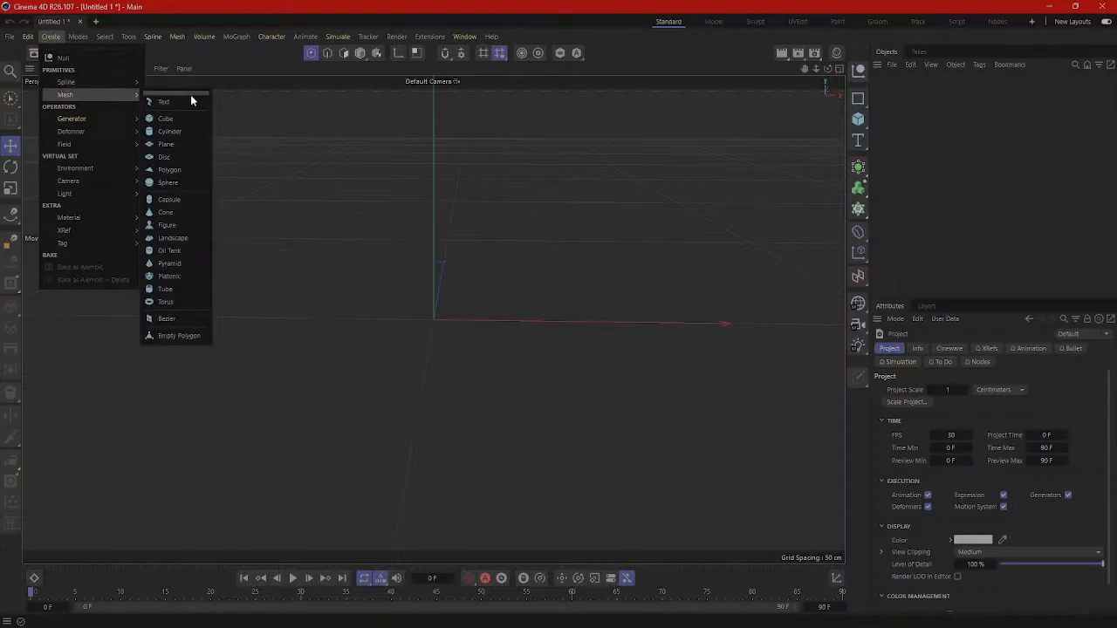
left_click(222, 60)
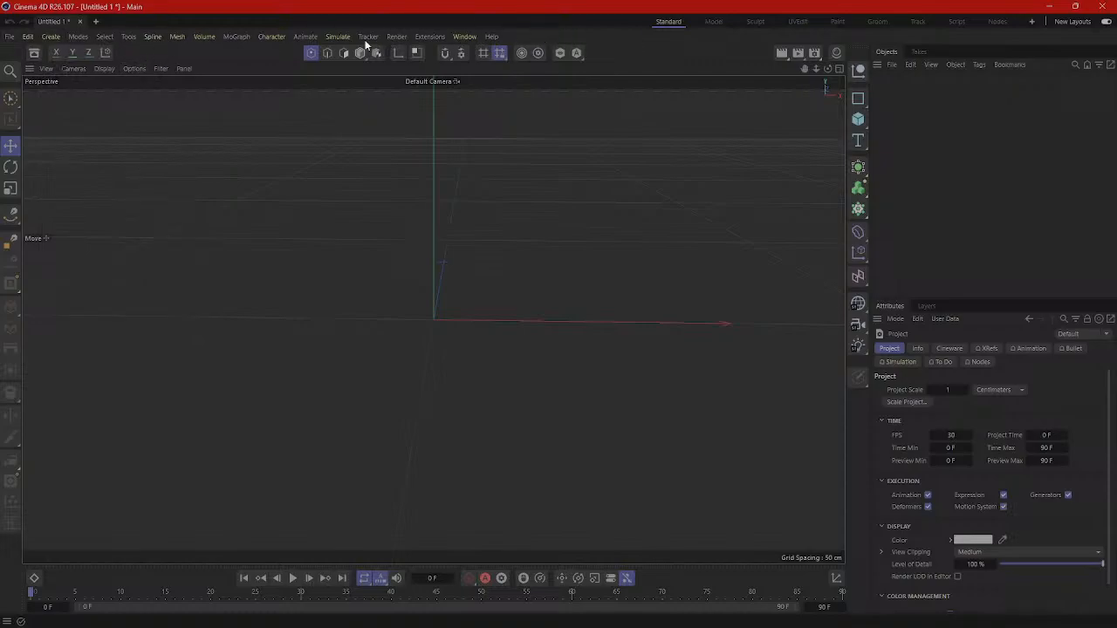
left_click(857, 119)
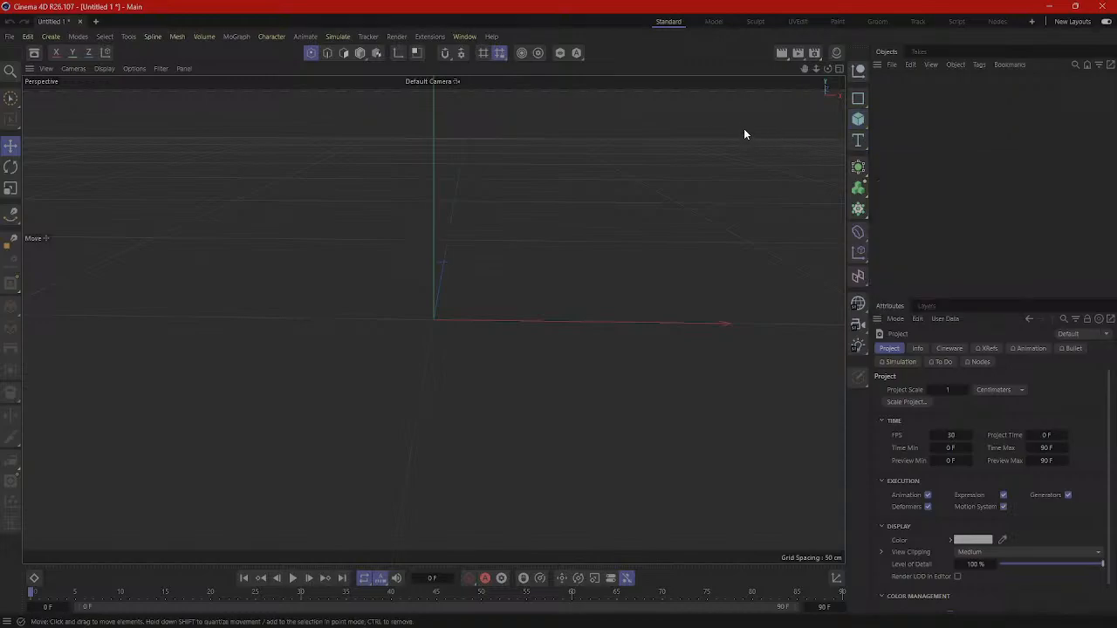
Step: Go through the editing modes again and leave polygon mode active
left_click(343, 53)
left_click(376, 53)
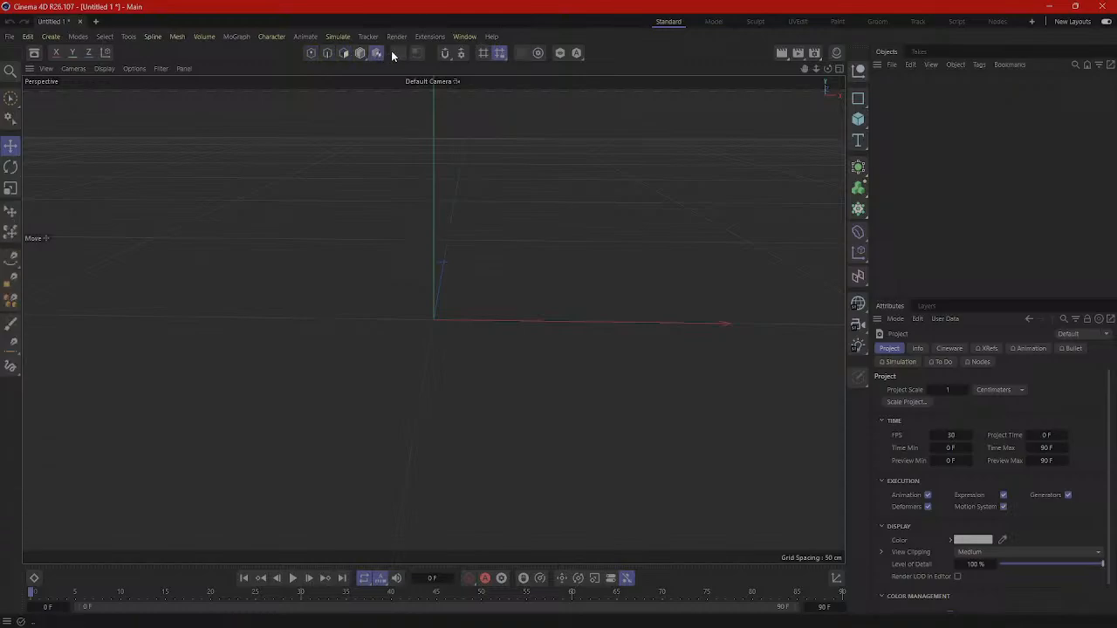
left_click(311, 54)
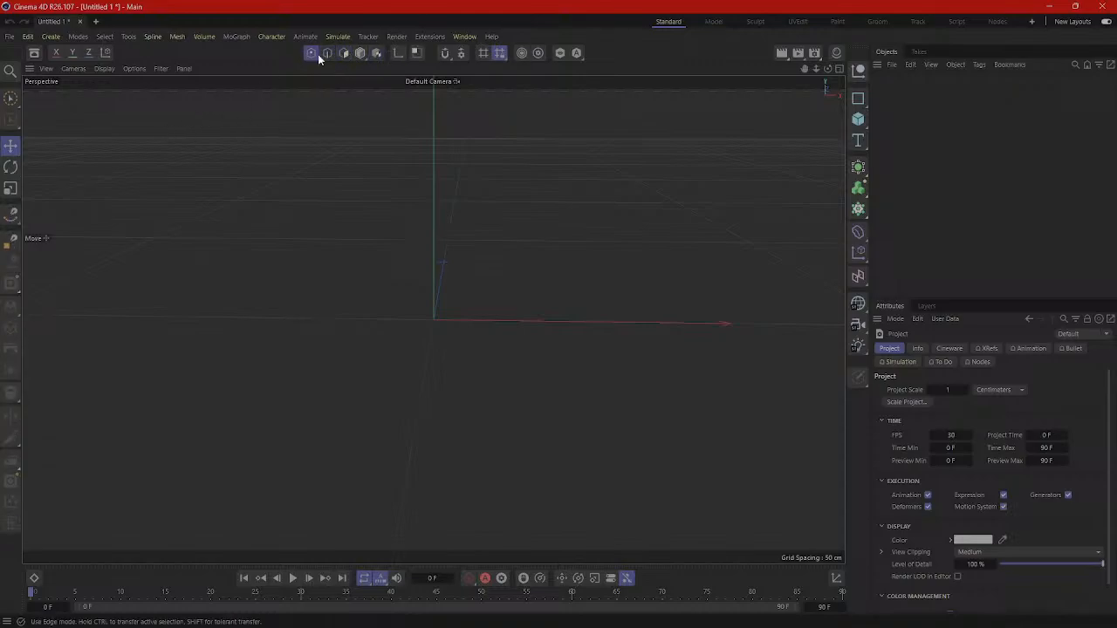
left_click(344, 54)
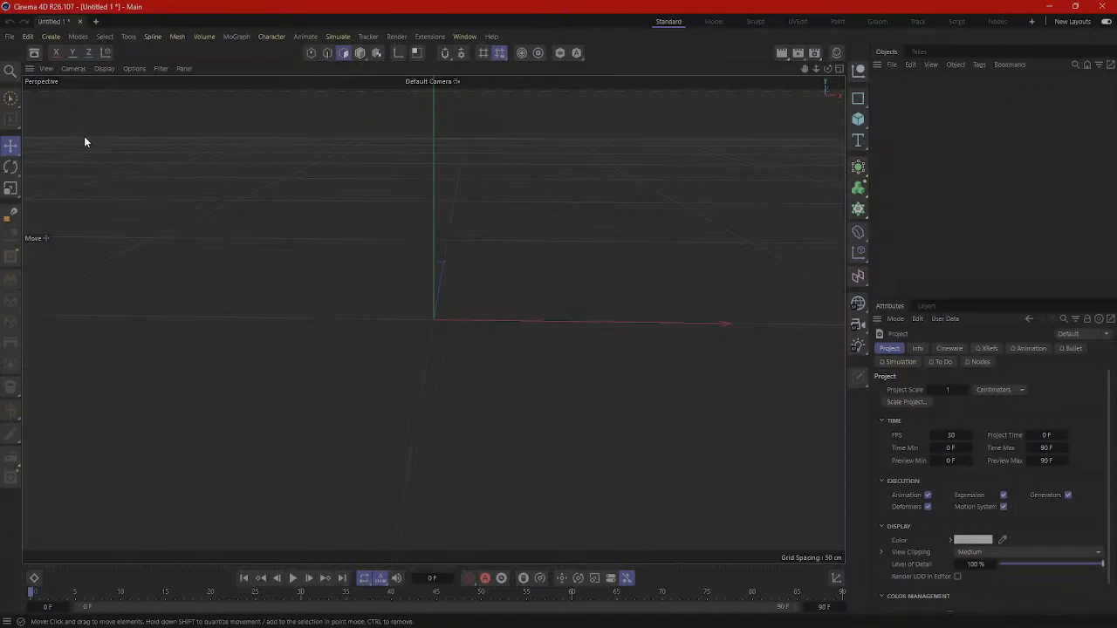
Step: Switch between the Rotate, Scale and Move tools, ending with the Move tool active
left_click(10, 166)
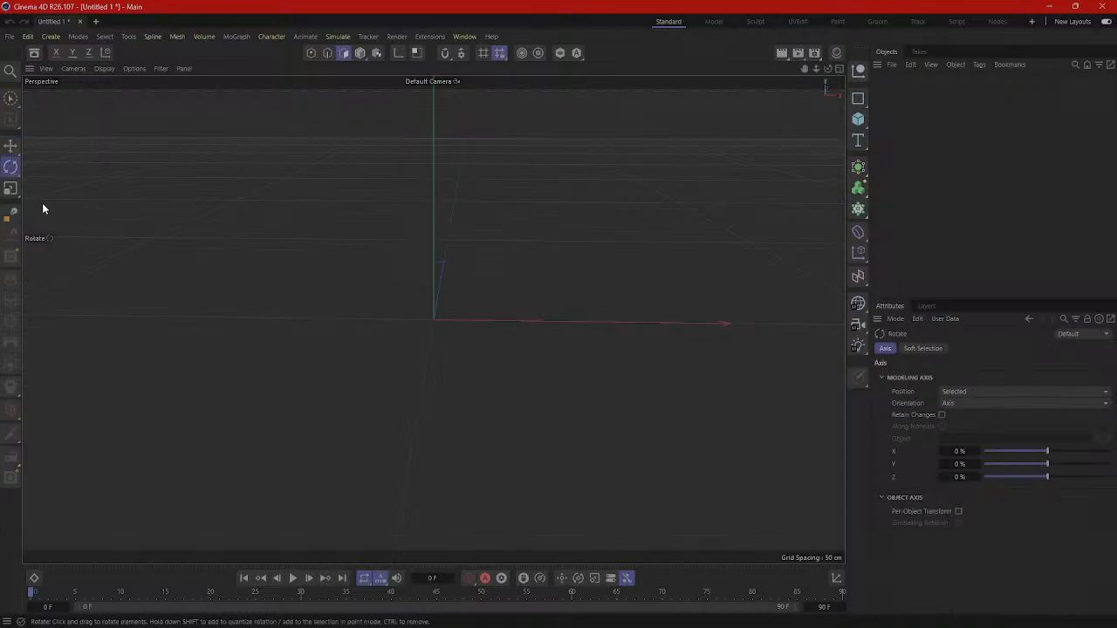
left_click(9, 191)
left_click(13, 151)
left_click(13, 167)
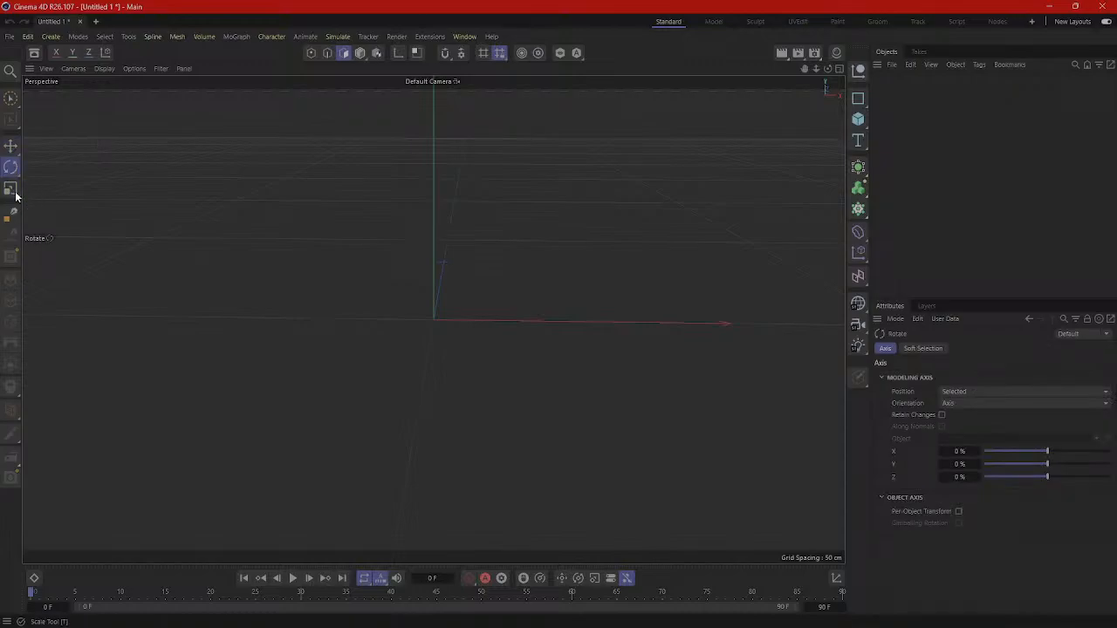
left_click(14, 190)
left_click(12, 166)
left_click(13, 150)
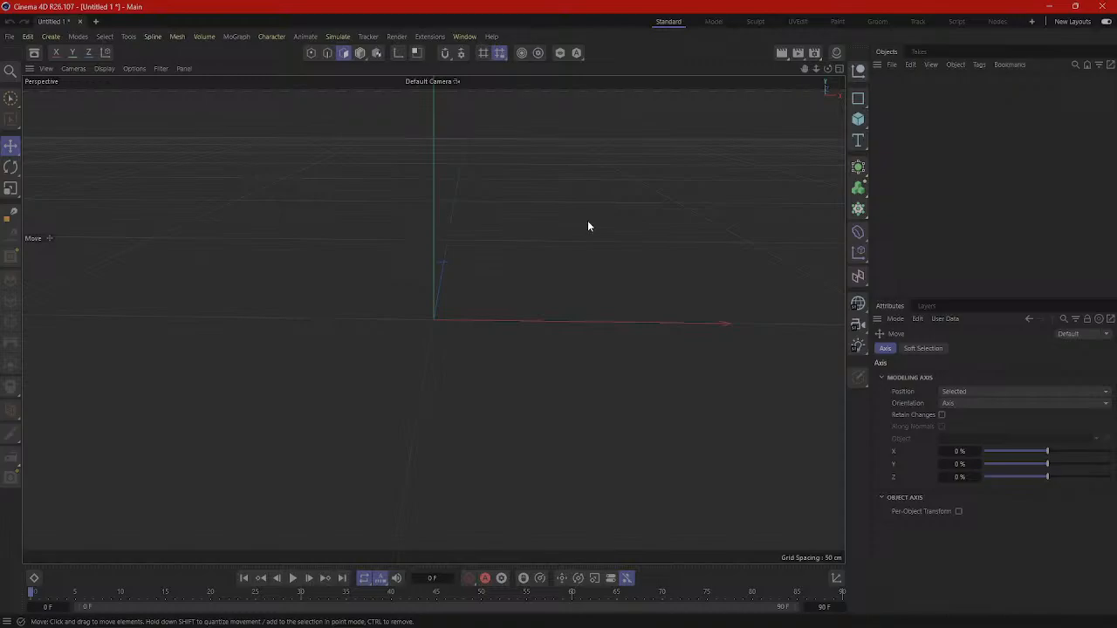
mouse_move(572, 249)
left_mouse_down("alt")
mouse_move(562, 225)
mouse_move(586, 215)
mouse_move(548, 236)
mouse_move(504, 235)
mouse_move(591, 242)
mouse_move(572, 242)
left_mouse_up("alt")
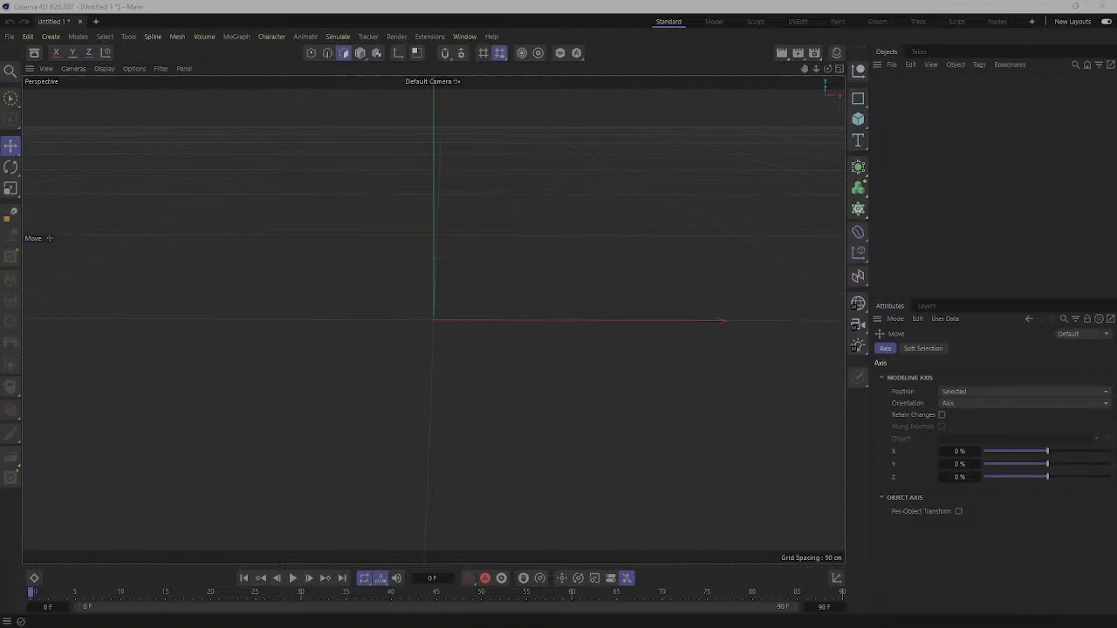
Step: Switch to Google Chrome, open the last existing user profile and maximize its new browser window
left_click_drag(1116, 95, 602, 98)
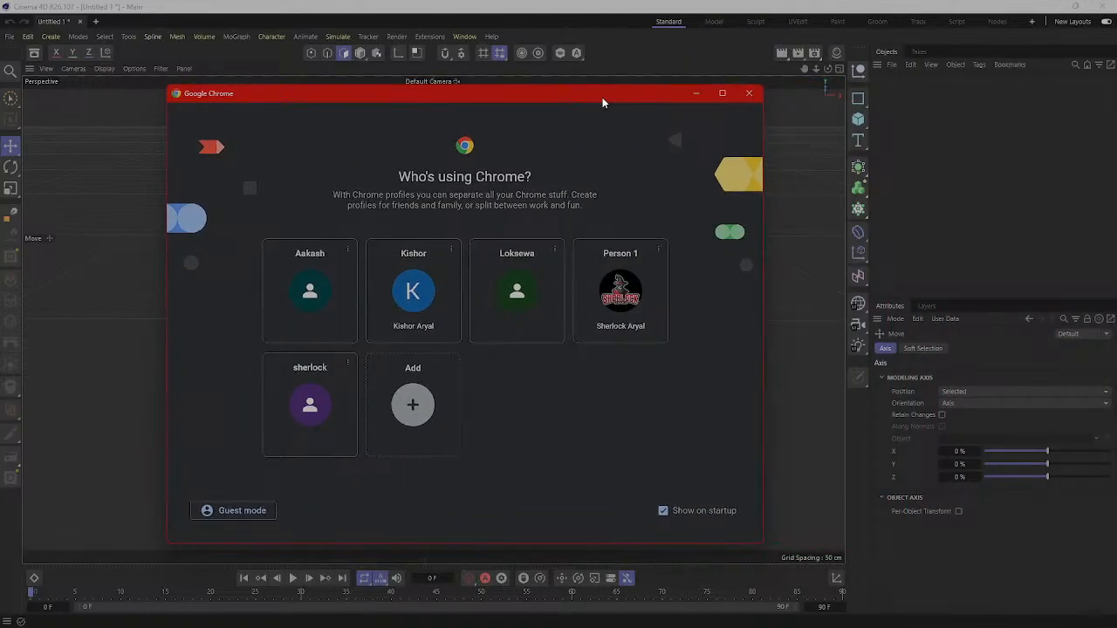
left_click(722, 94)
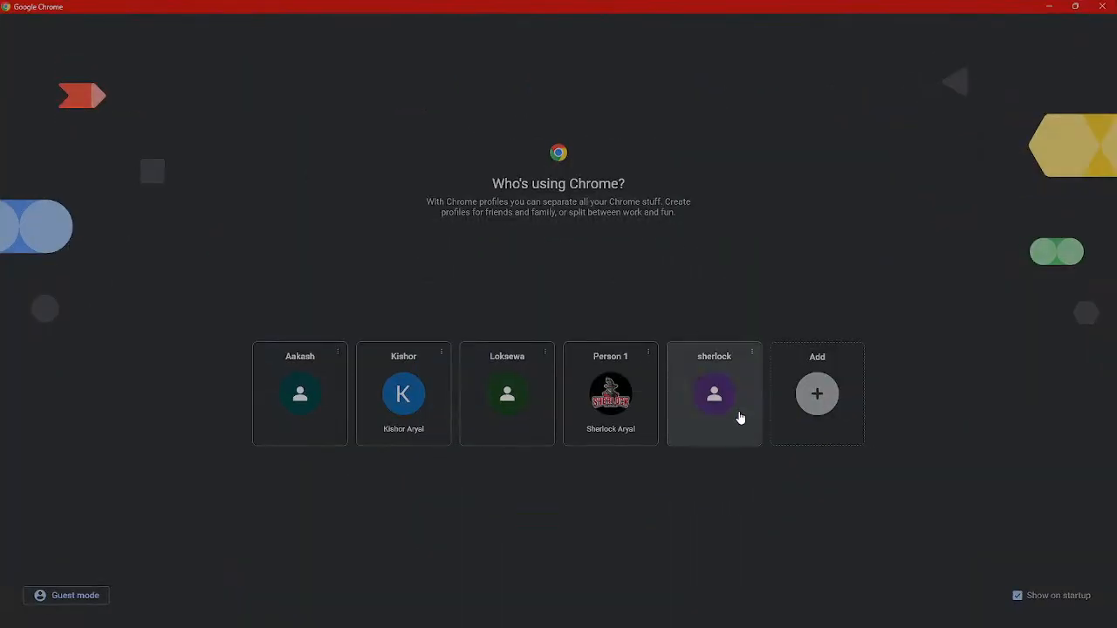
left_click(738, 418)
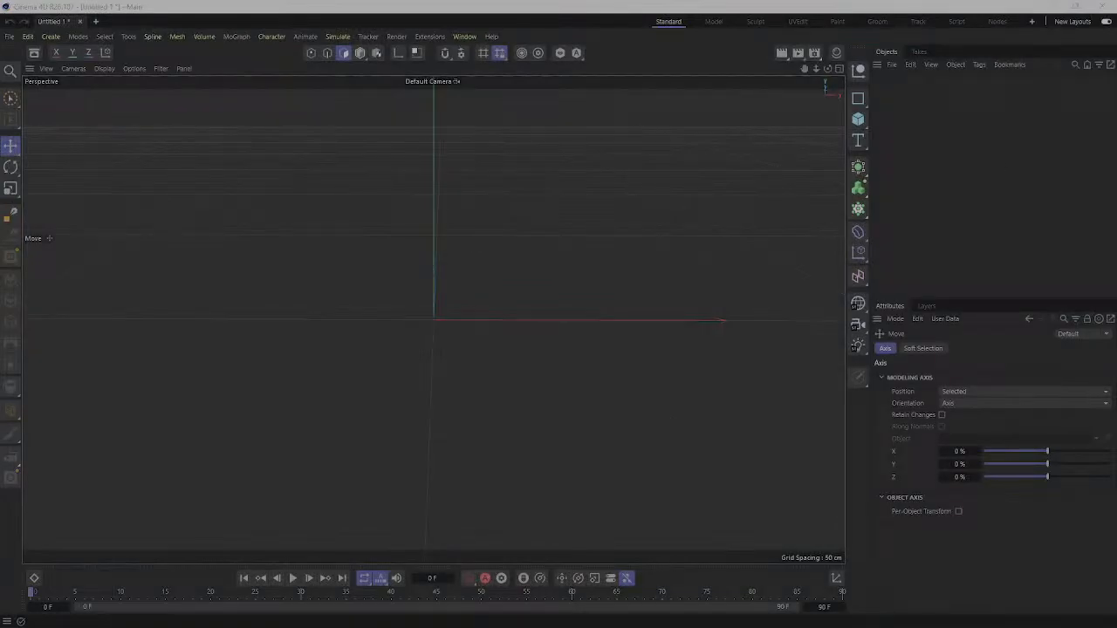
left_click_drag(1116, 64, 511, 47)
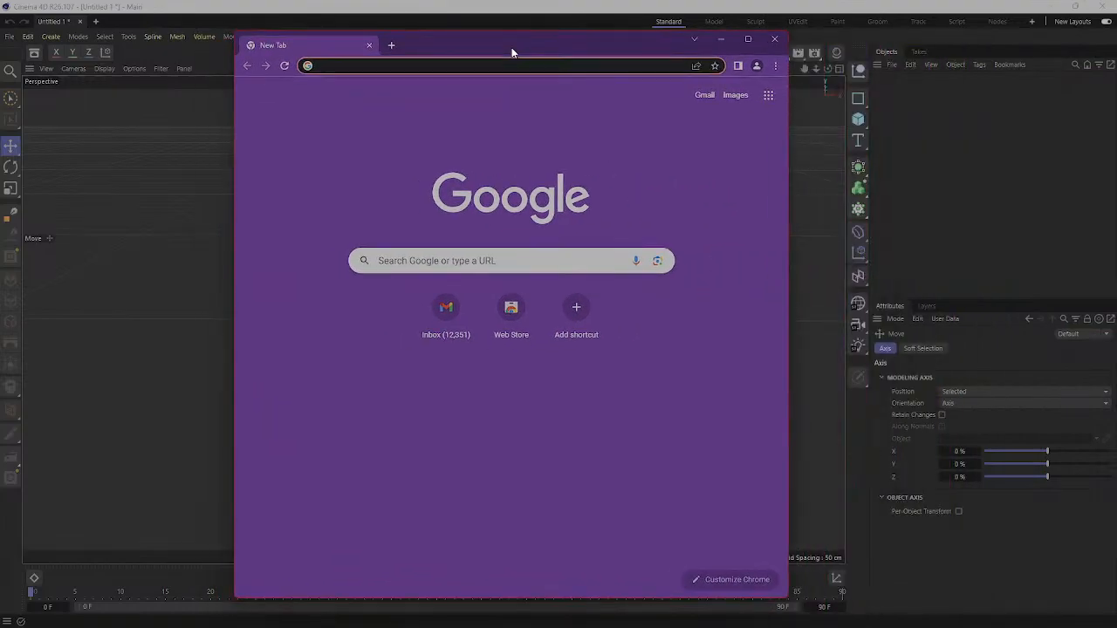
double_click(511, 47)
Step: Search Google Images for "rubiks cube" and browse the pictures for a modelling reference
left_click(512, 31)
type("ru")
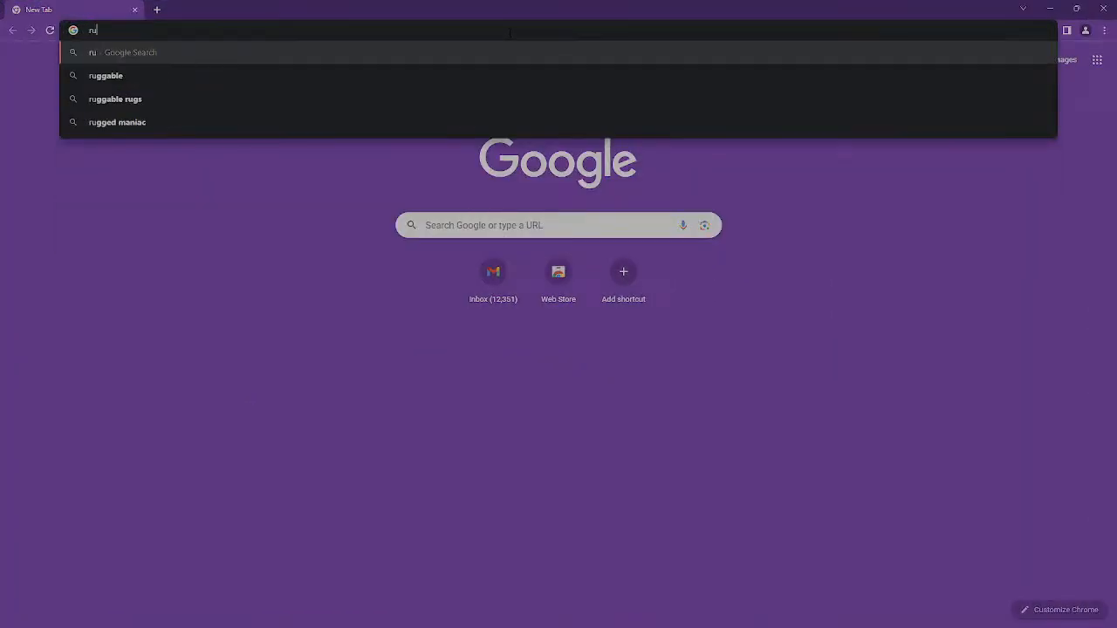
type("biks cube")
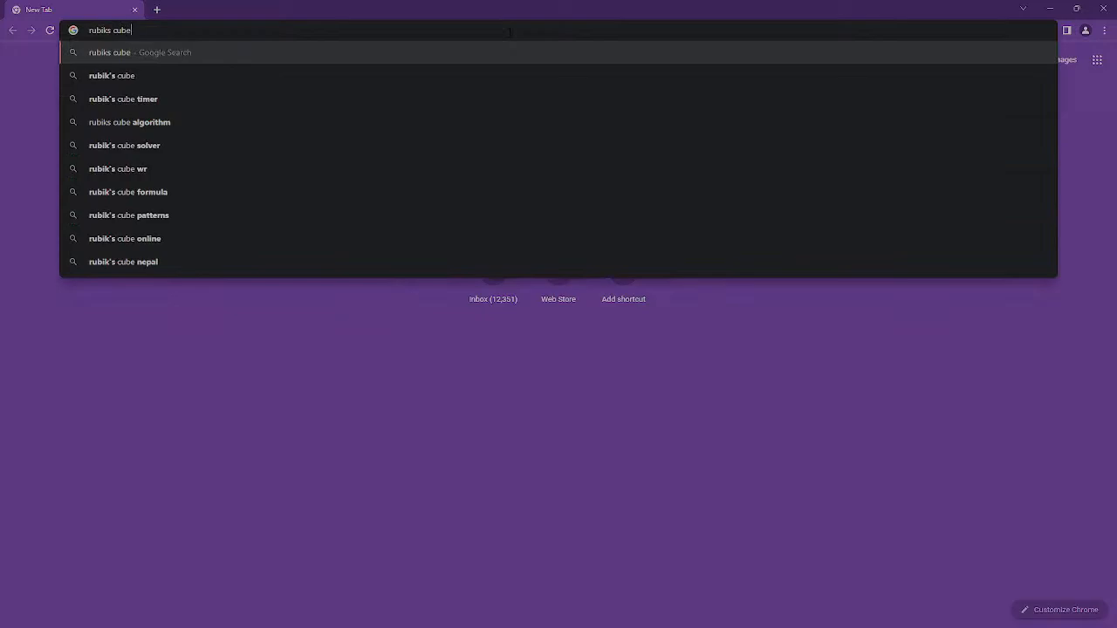
key("Return")
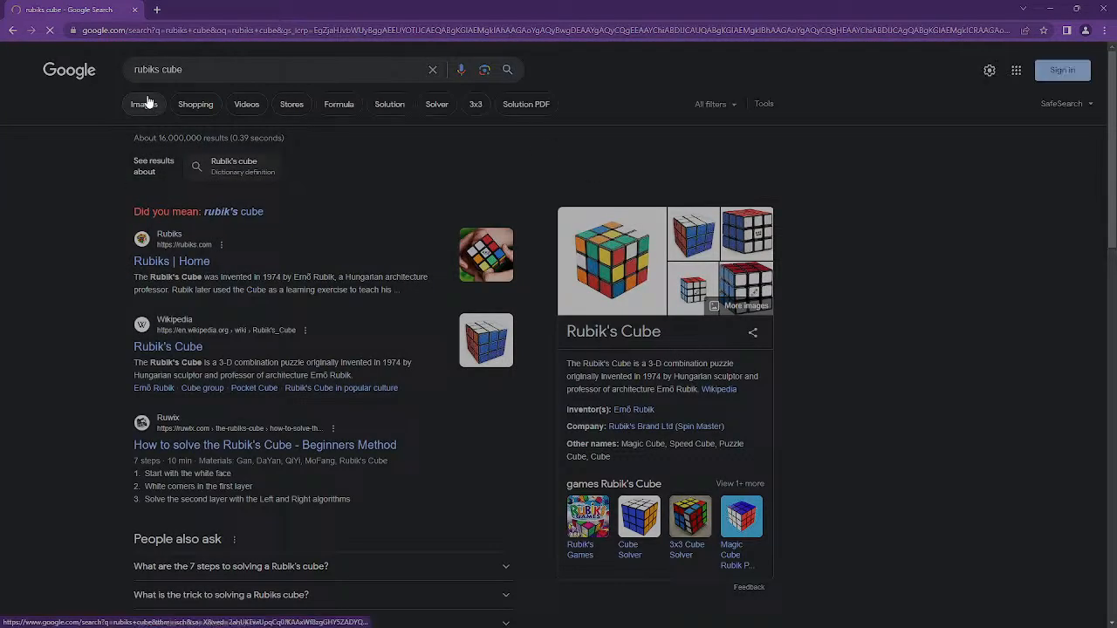
left_click(144, 104)
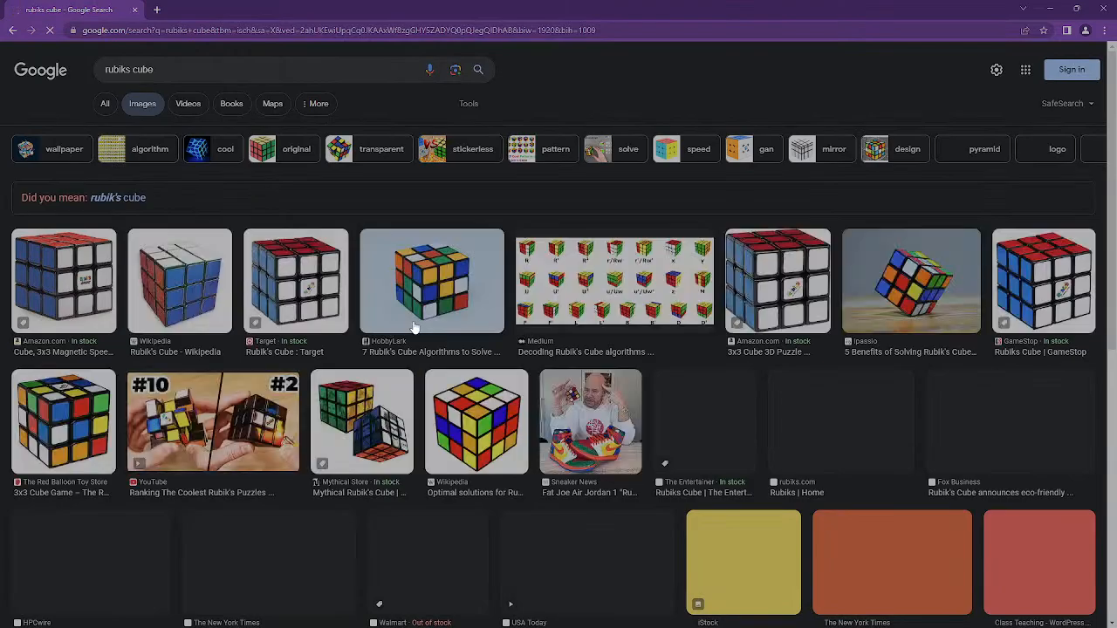
scroll(915, 335, "down", 1)
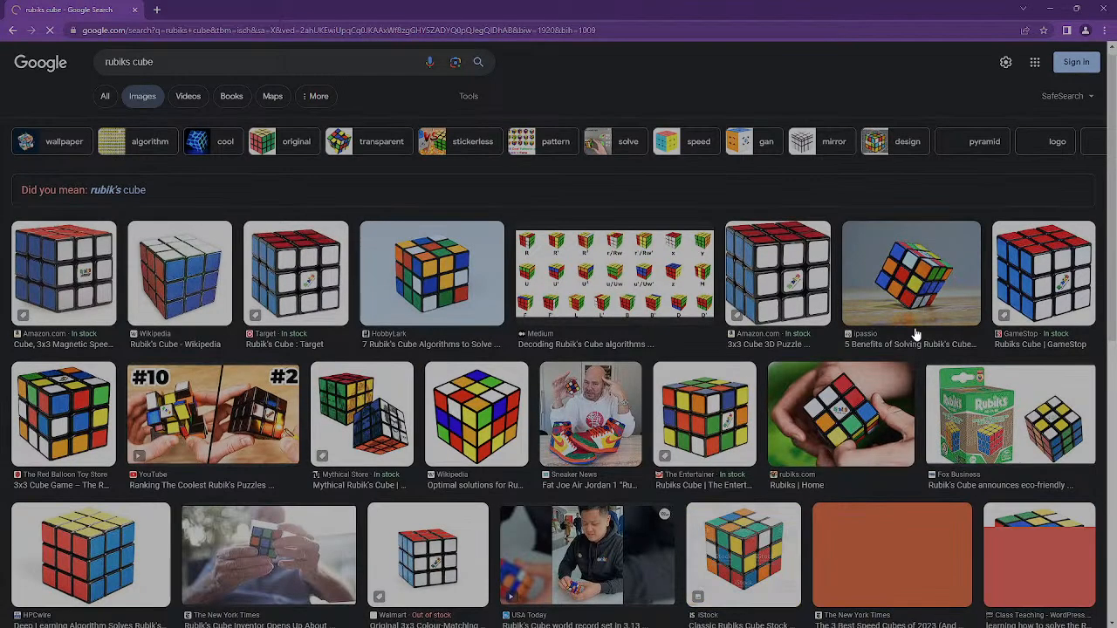
scroll(915, 335, "down", 5)
scroll(458, 364, "up", 3)
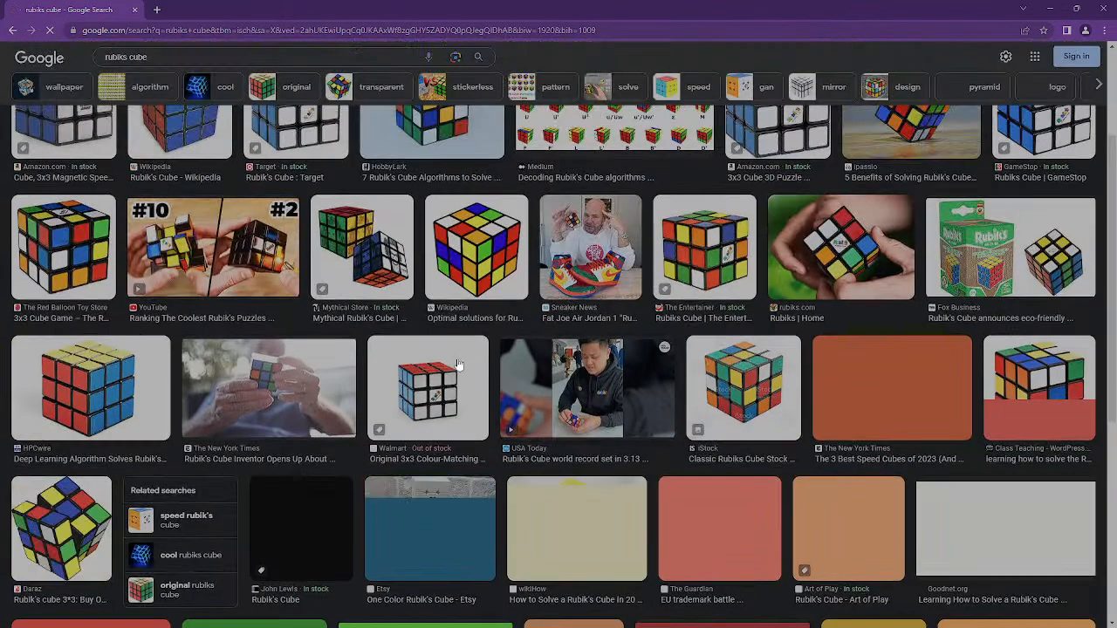
scroll(458, 365, "up", 3)
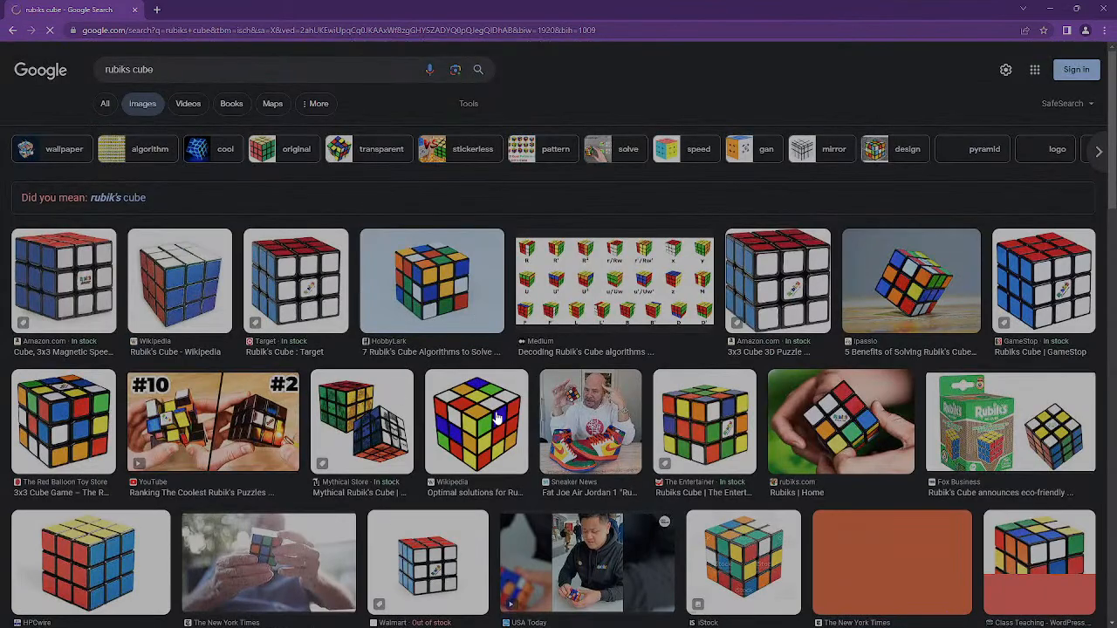
scroll(494, 421, "down", 10)
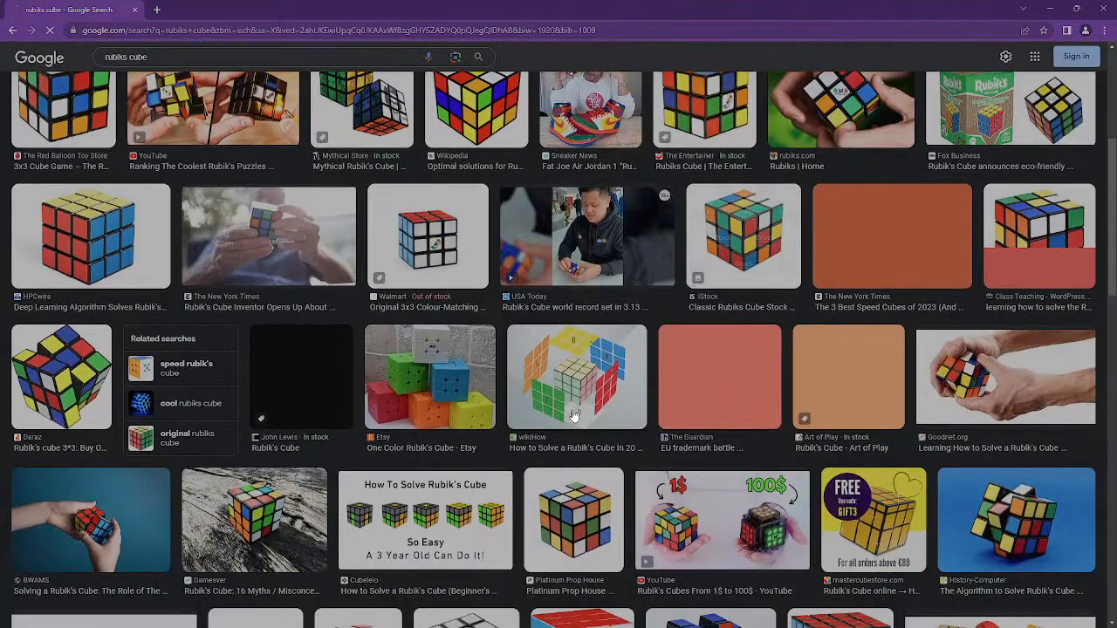
Step: Look through the "rubiks cube" image results and preview Party Pocket's Magic Rubik's Cube Puzzle picture, closing the preview again
scroll(796, 426, "down", 6)
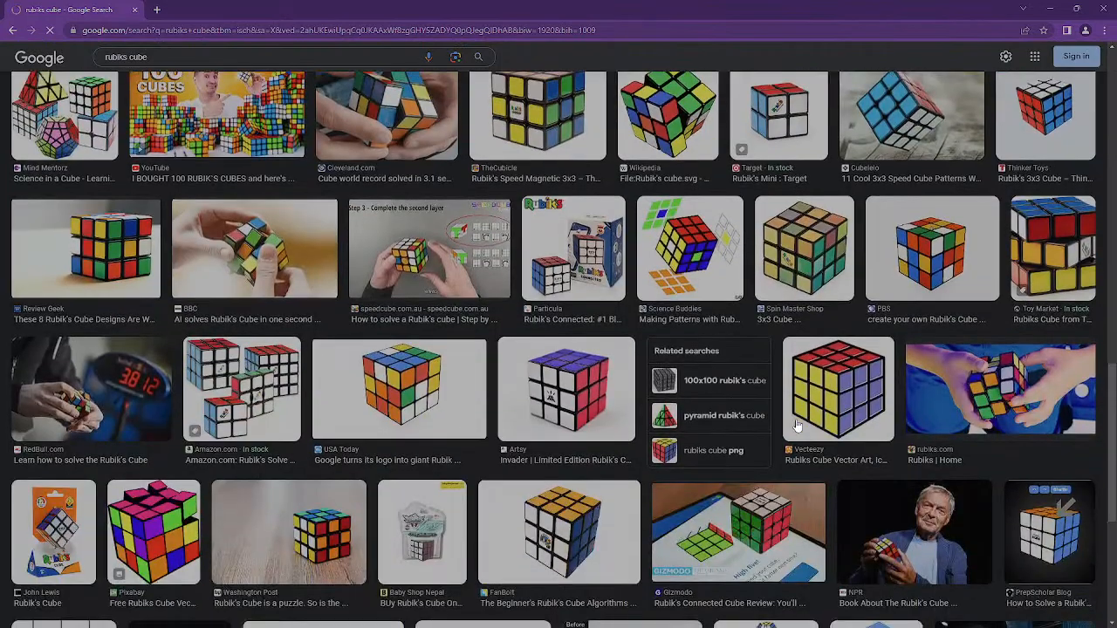
scroll(707, 360, "down", 3)
scroll(706, 359, "down", 5)
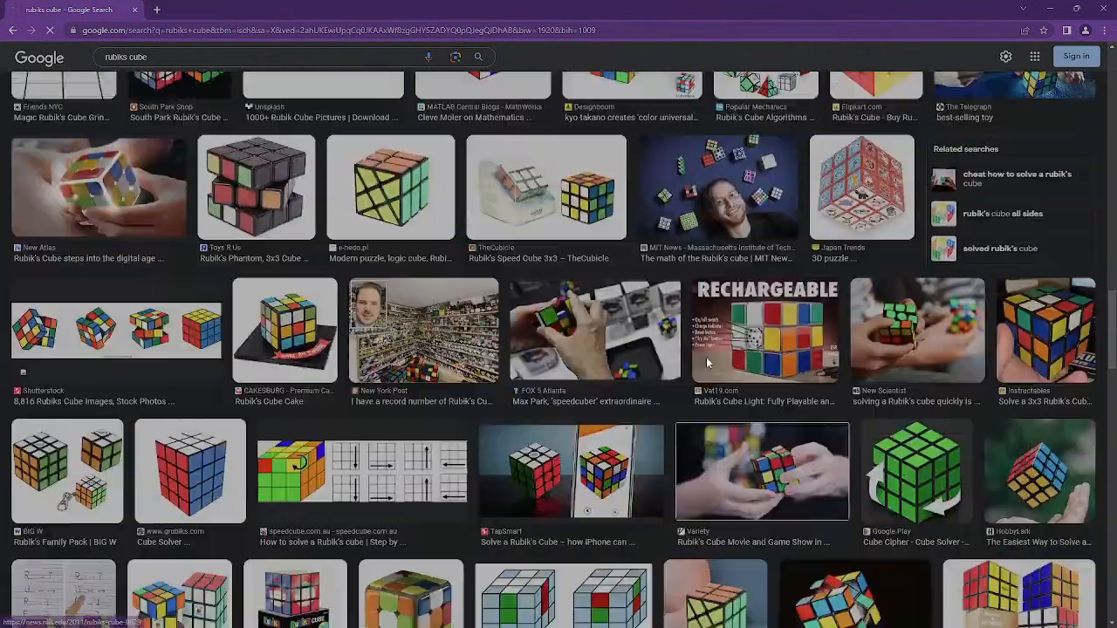
scroll(706, 357, "up", 5)
scroll(582, 377, "down", 10)
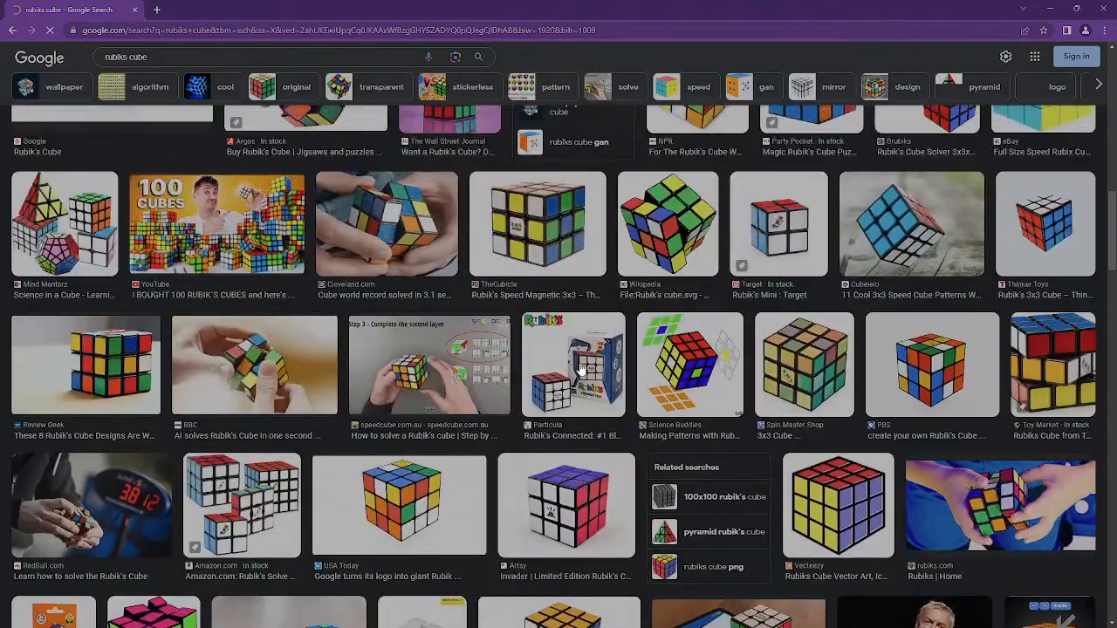
scroll(582, 369, "up", 5)
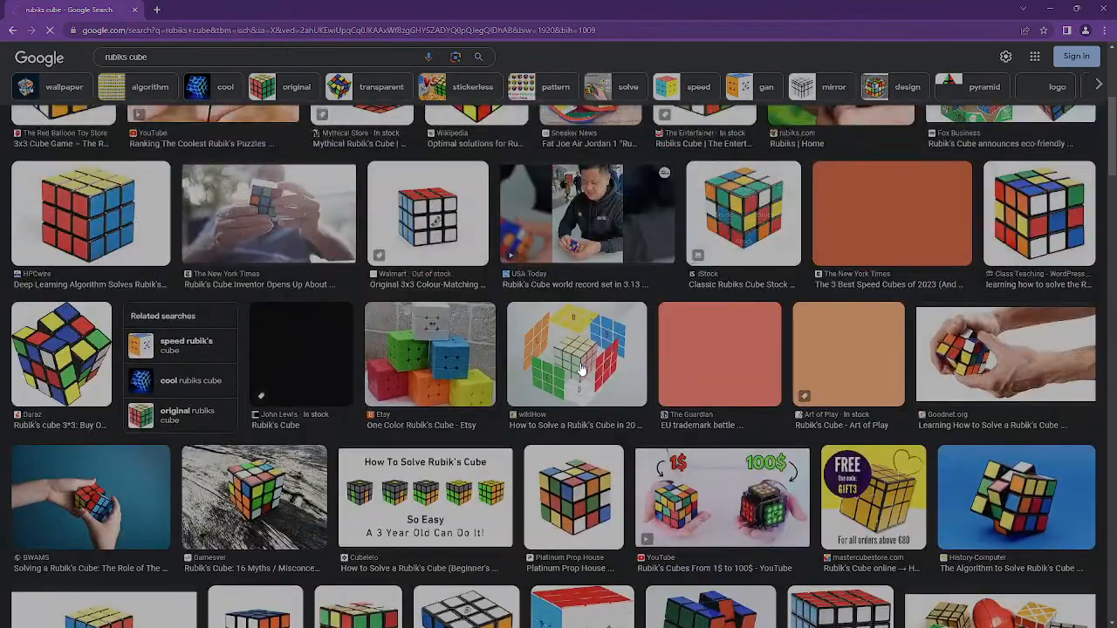
scroll(579, 367, "up", 3)
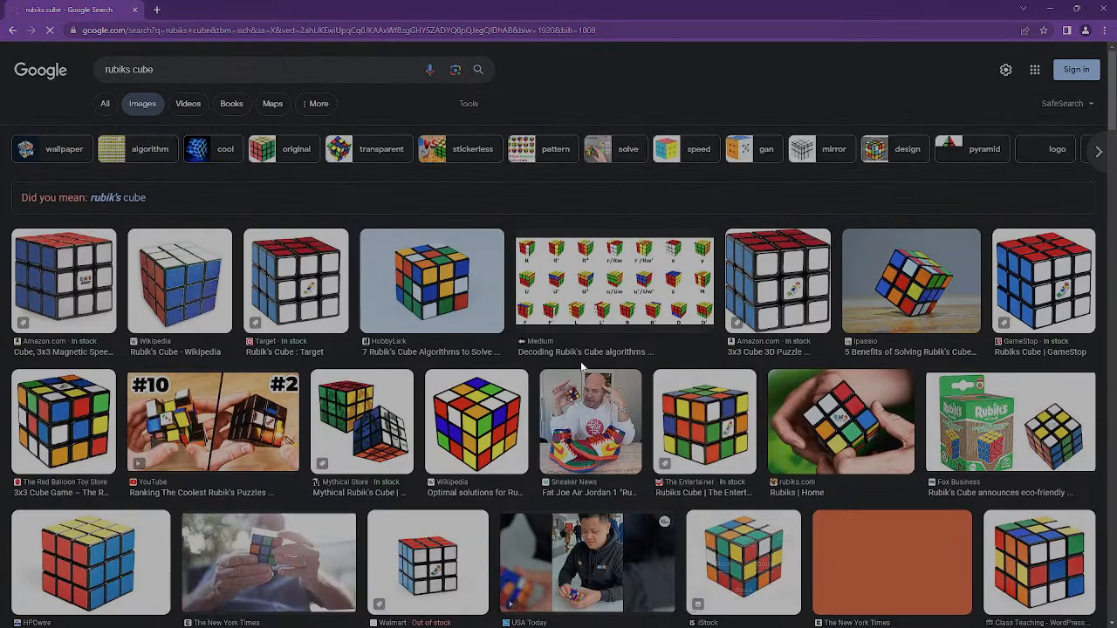
scroll(581, 361, "down", 3)
scroll(580, 361, "up", 3)
scroll(581, 361, "down", 6)
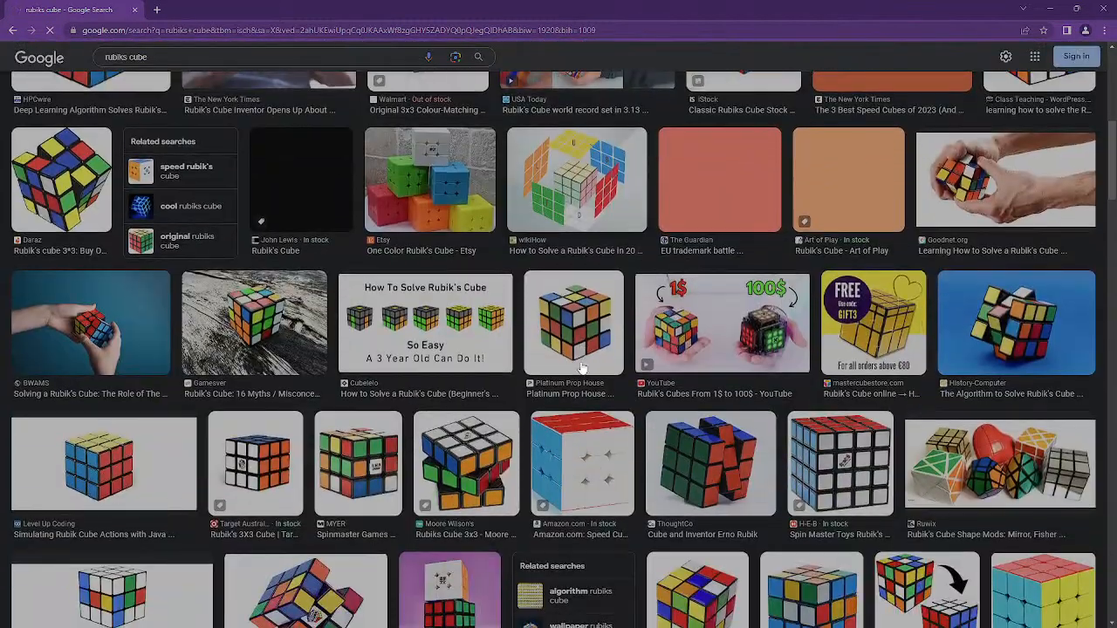
scroll(582, 369, "down", 2)
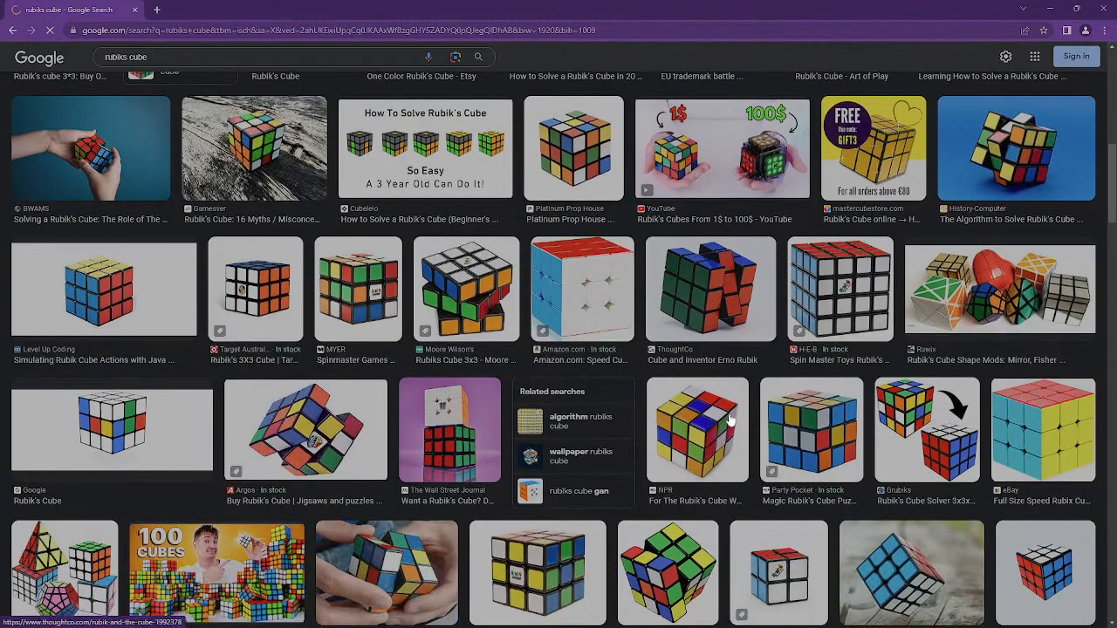
left_click(810, 432)
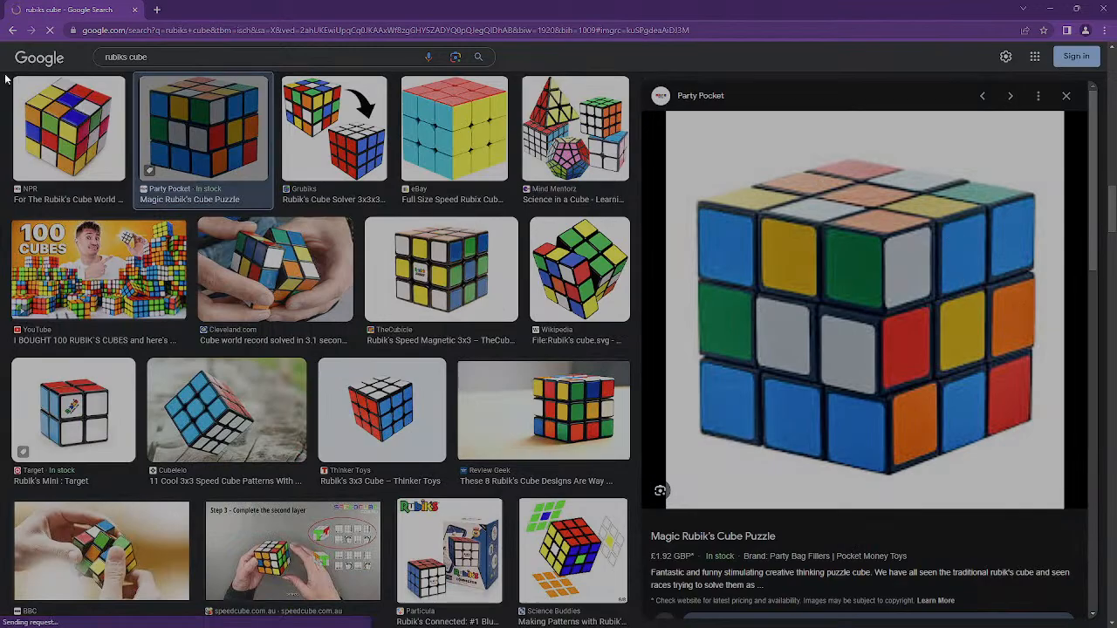
left_click(1066, 96)
Step: Examine the rest of the "rubiks cube" image results, including those far down the page, for flat views of the cube's sides
scroll(864, 272, "down", 8)
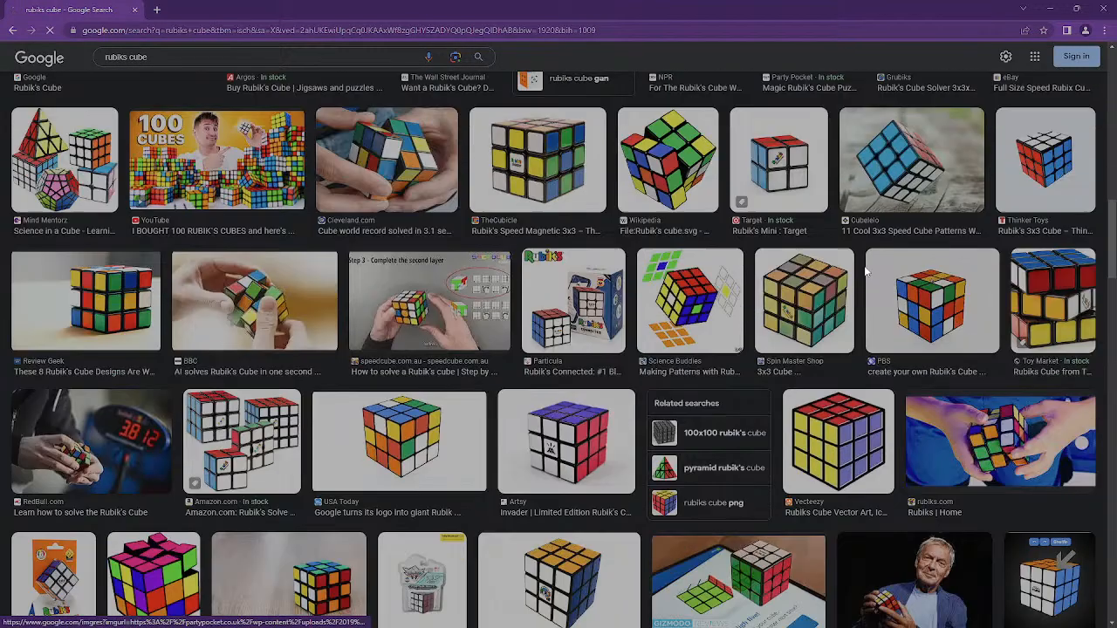
scroll(864, 273, "down", 12)
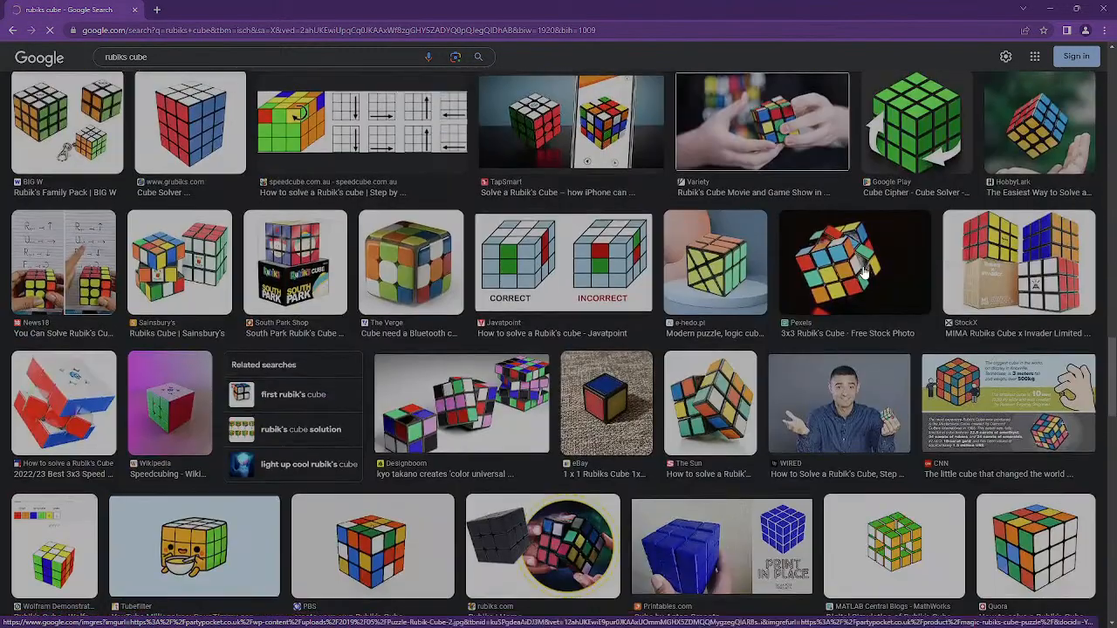
scroll(864, 273, "down", 12)
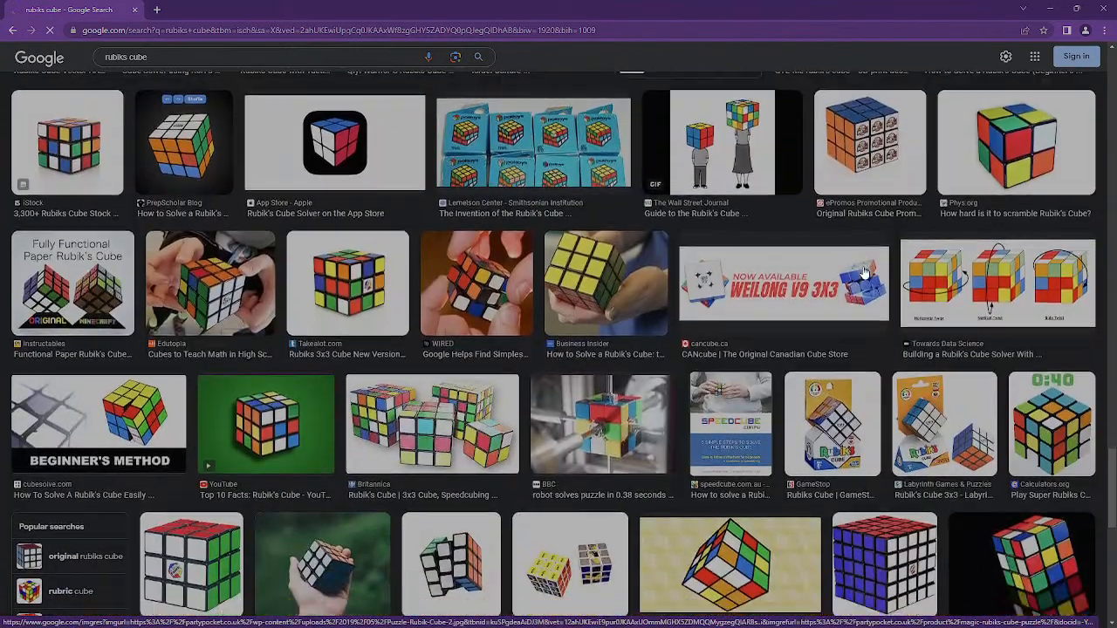
scroll(863, 273, "down", 10)
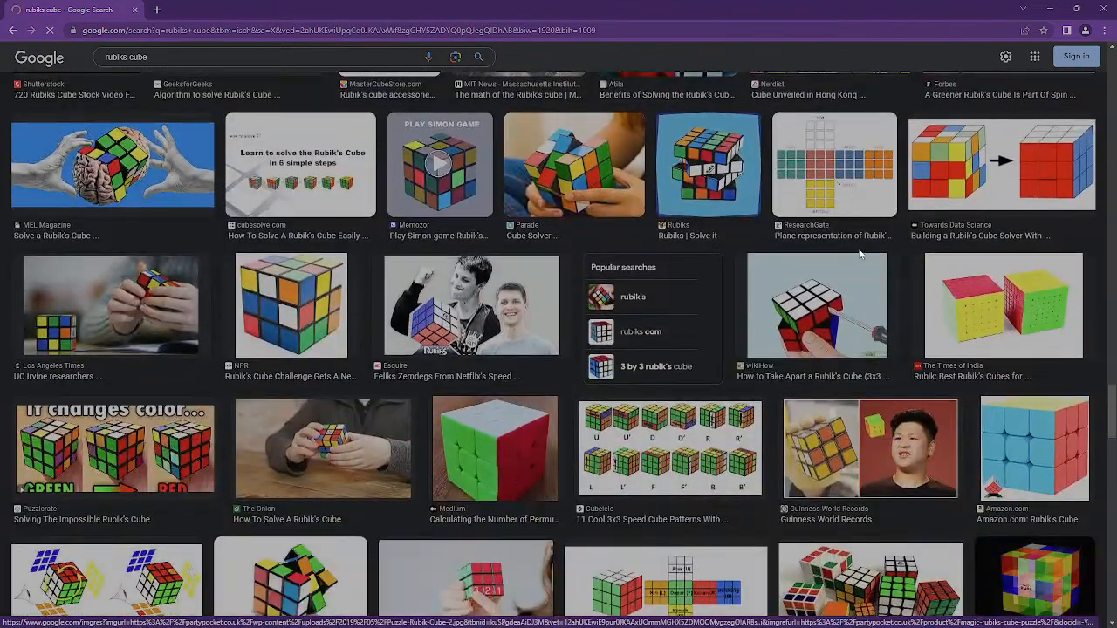
scroll(565, 304, "up", 8)
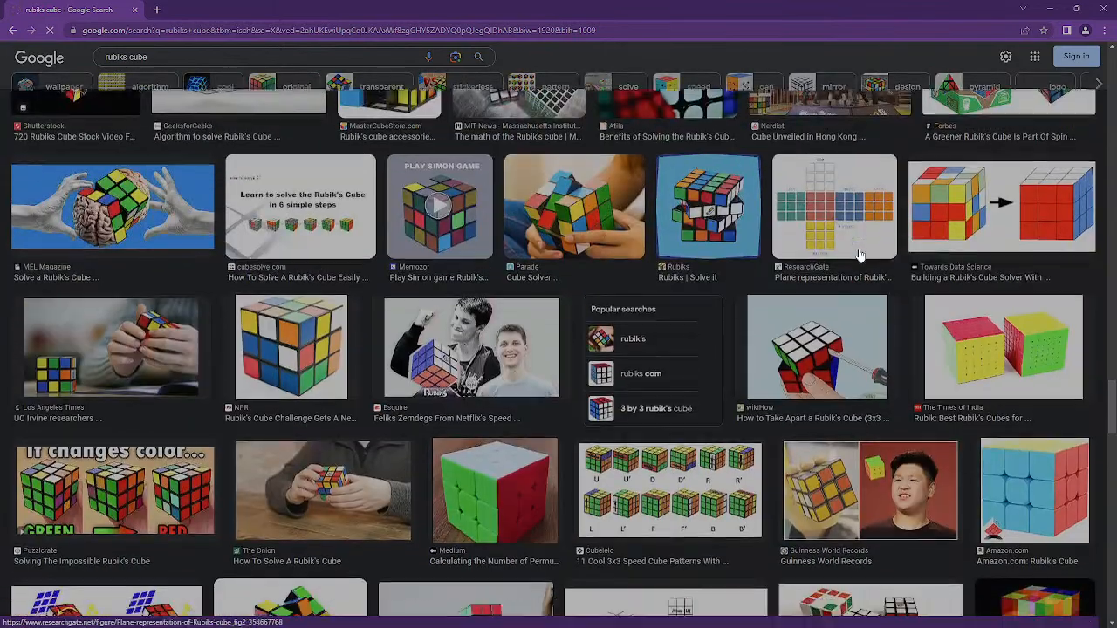
scroll(565, 303, "up", 10)
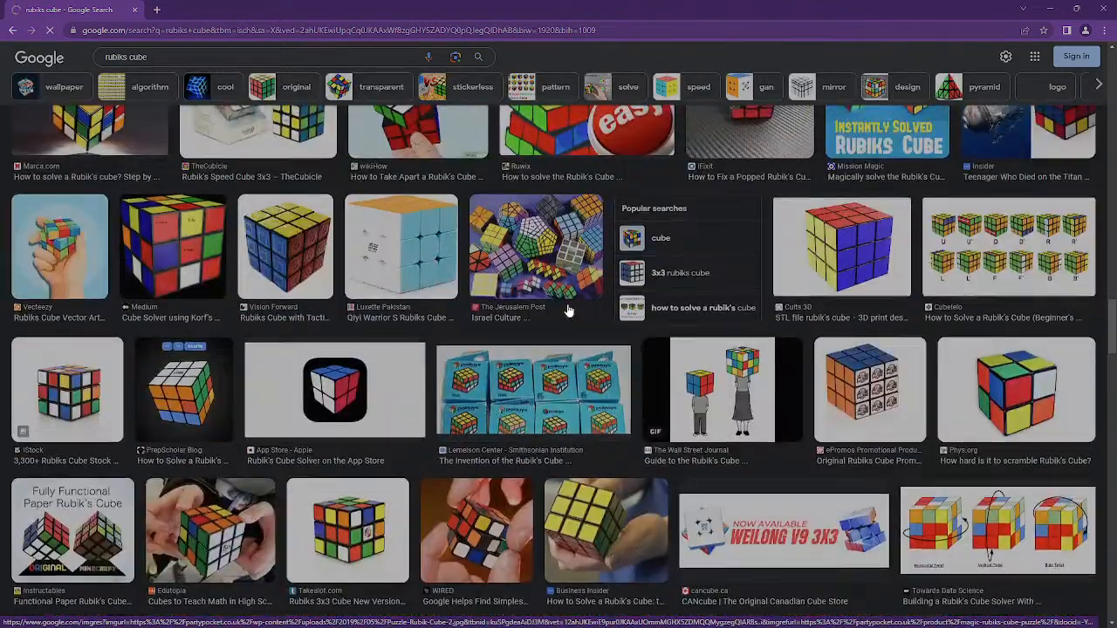
scroll(567, 290, "up", 10)
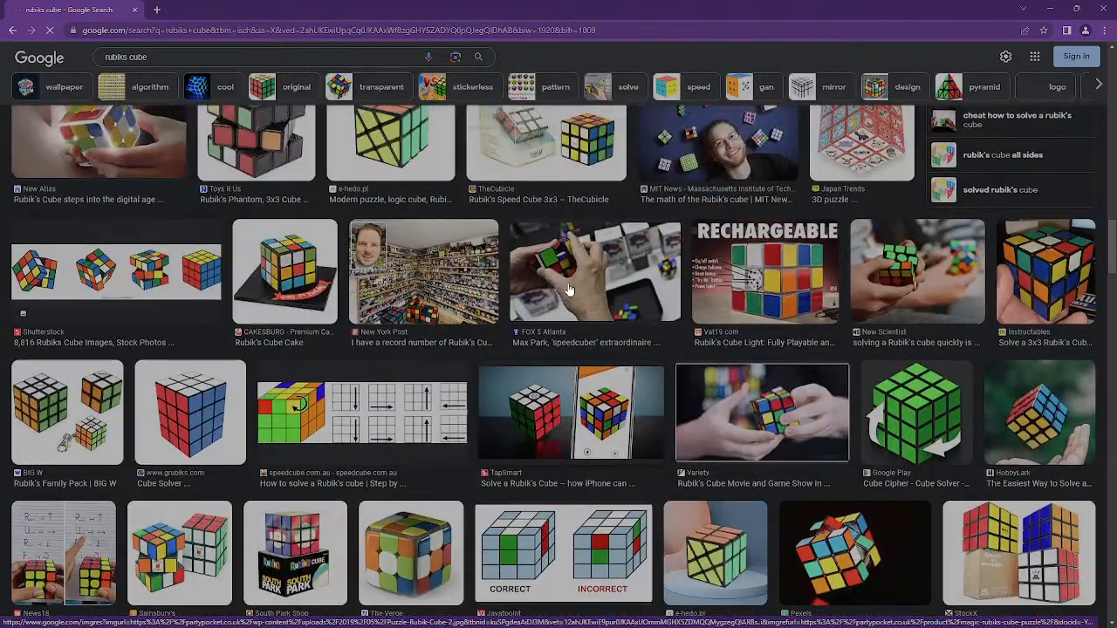
scroll(567, 289, "up", 10)
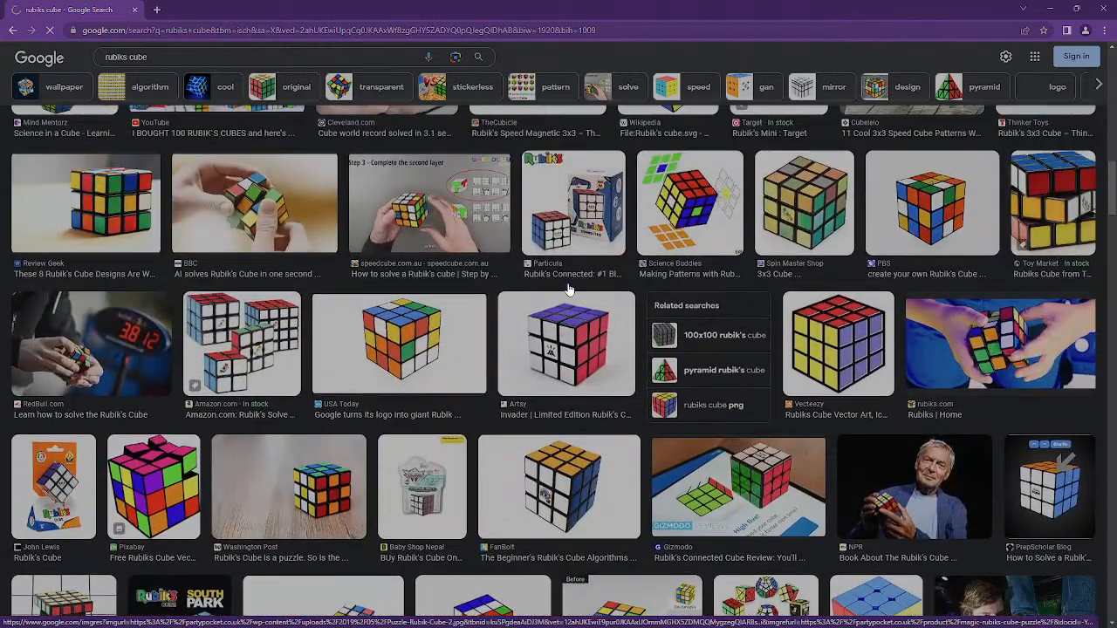
scroll(567, 290, "up", 10)
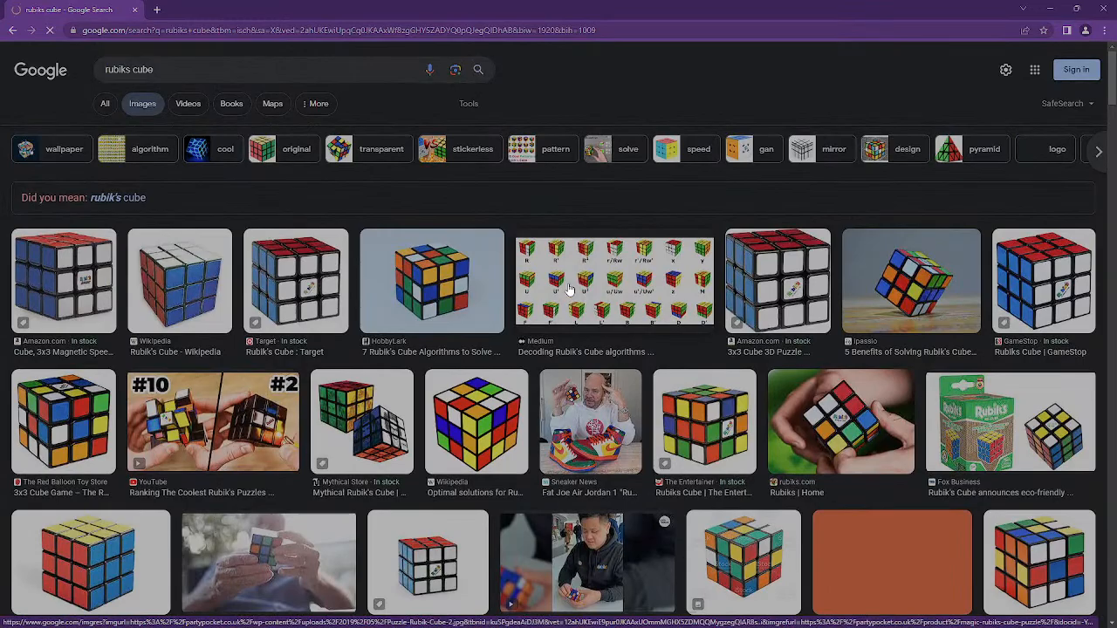
scroll(492, 331, "down", 10)
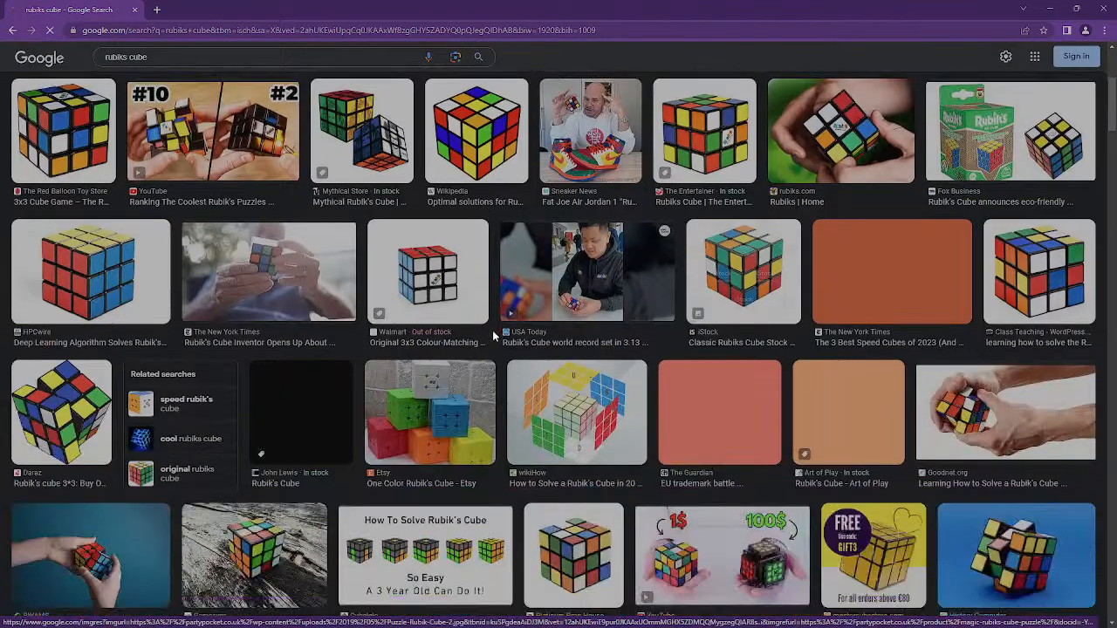
scroll(495, 336, "down", 10)
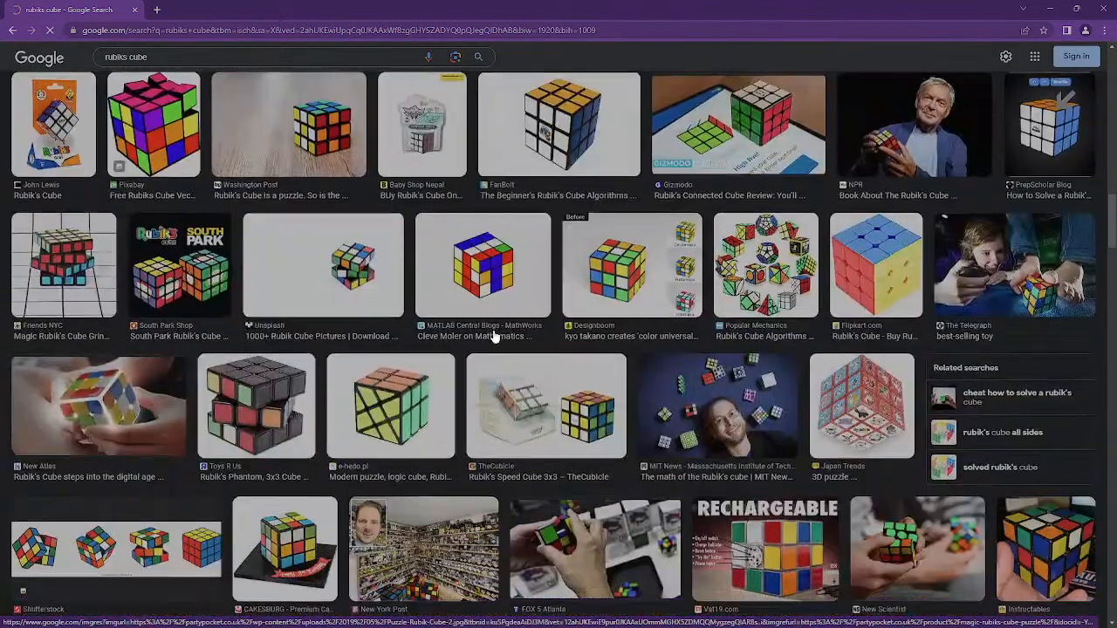
scroll(495, 336, "down", 10)
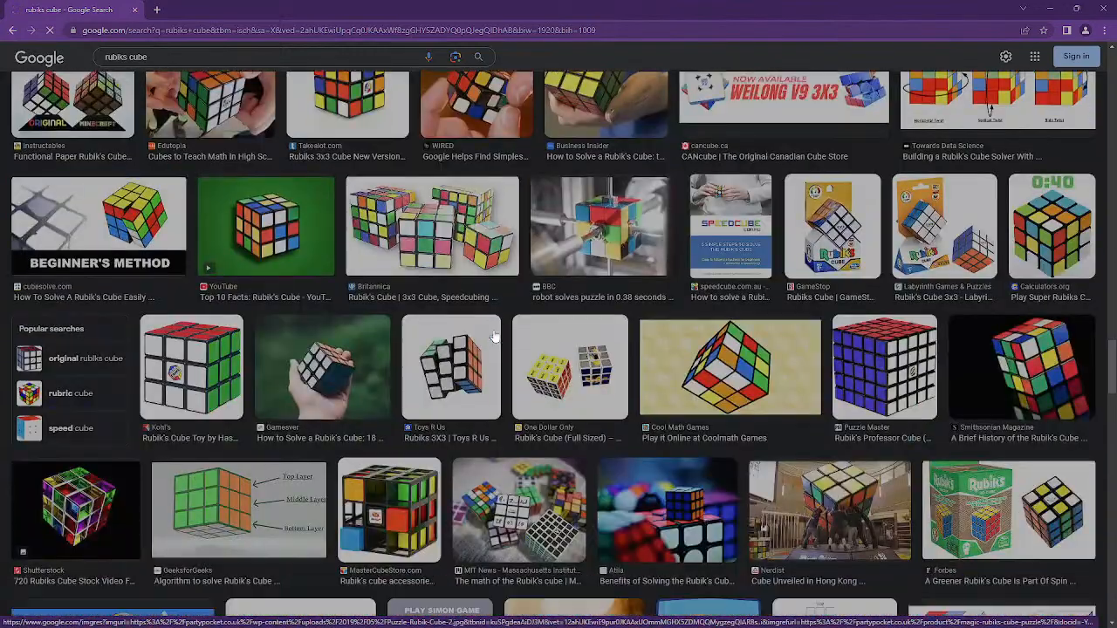
scroll(506, 332, "down", 10)
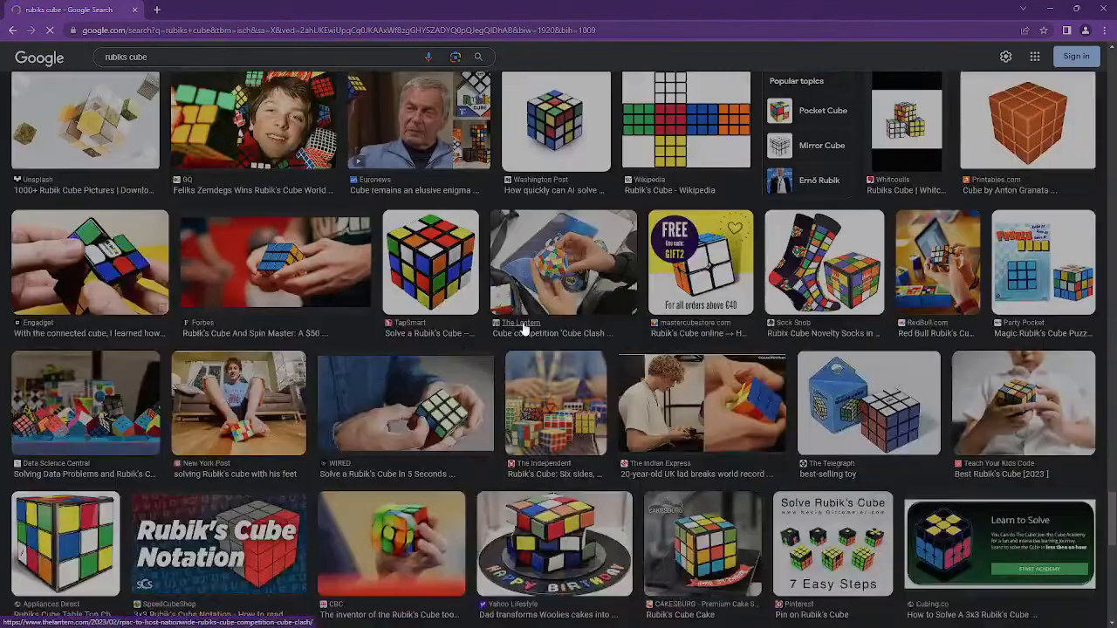
scroll(525, 329, "down", 5)
scroll(524, 330, "down", 5)
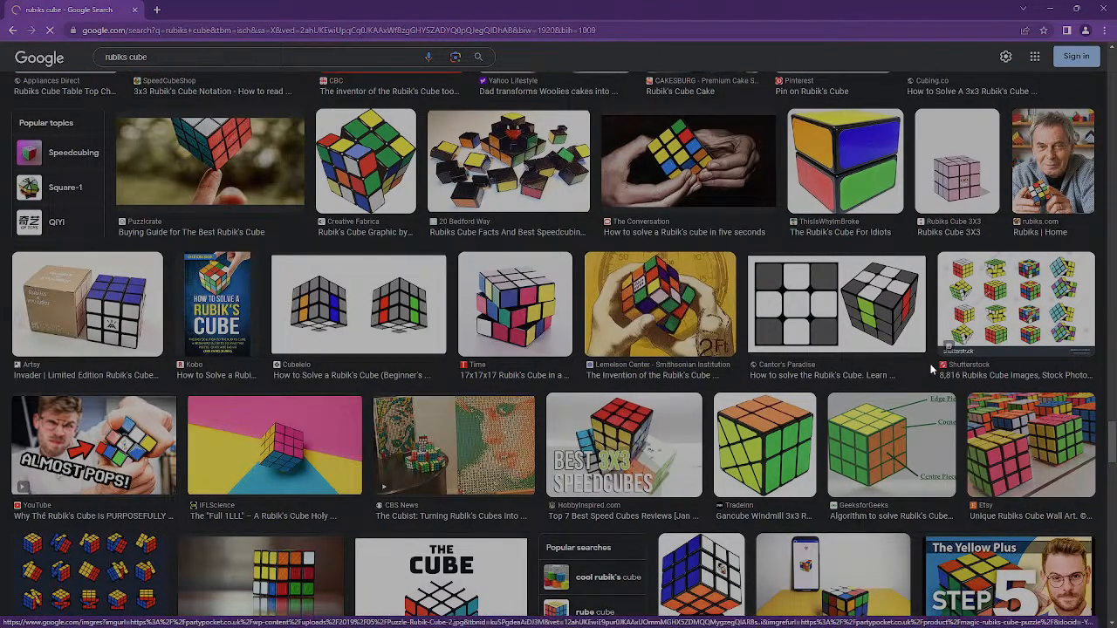
scroll(925, 356, "down", 10)
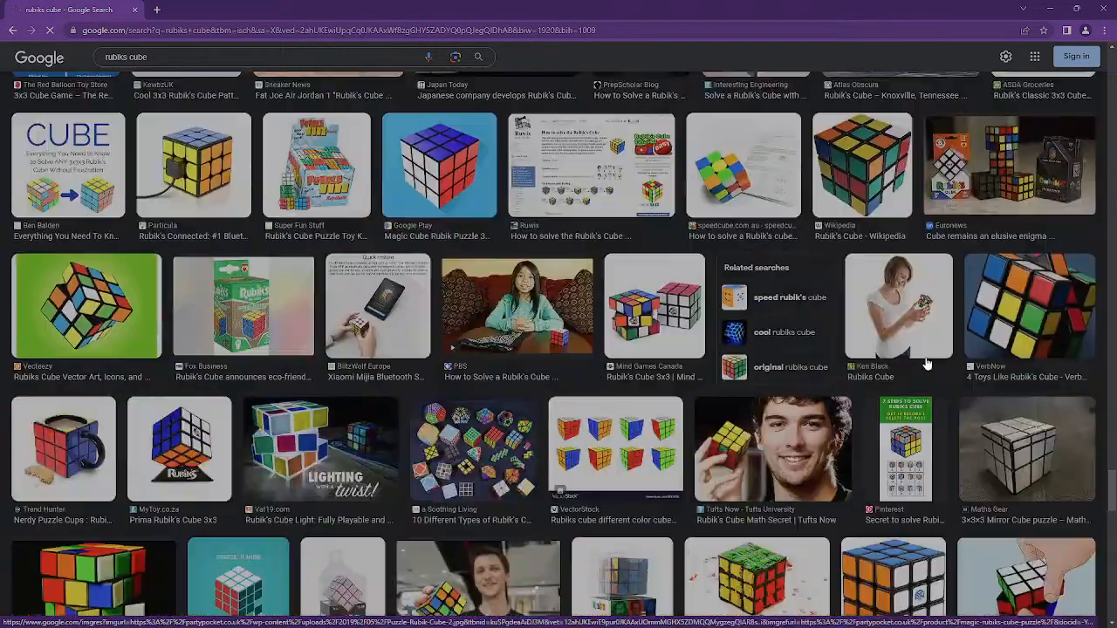
scroll(926, 363, "down", 2)
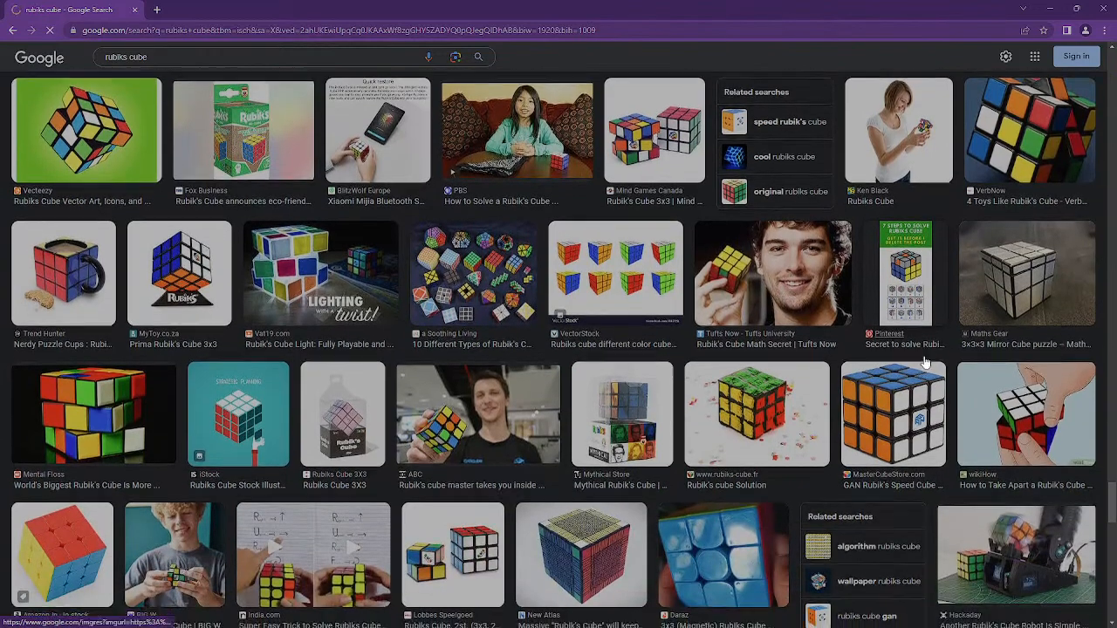
scroll(924, 363, "down", 3)
scroll(925, 363, "down", 3)
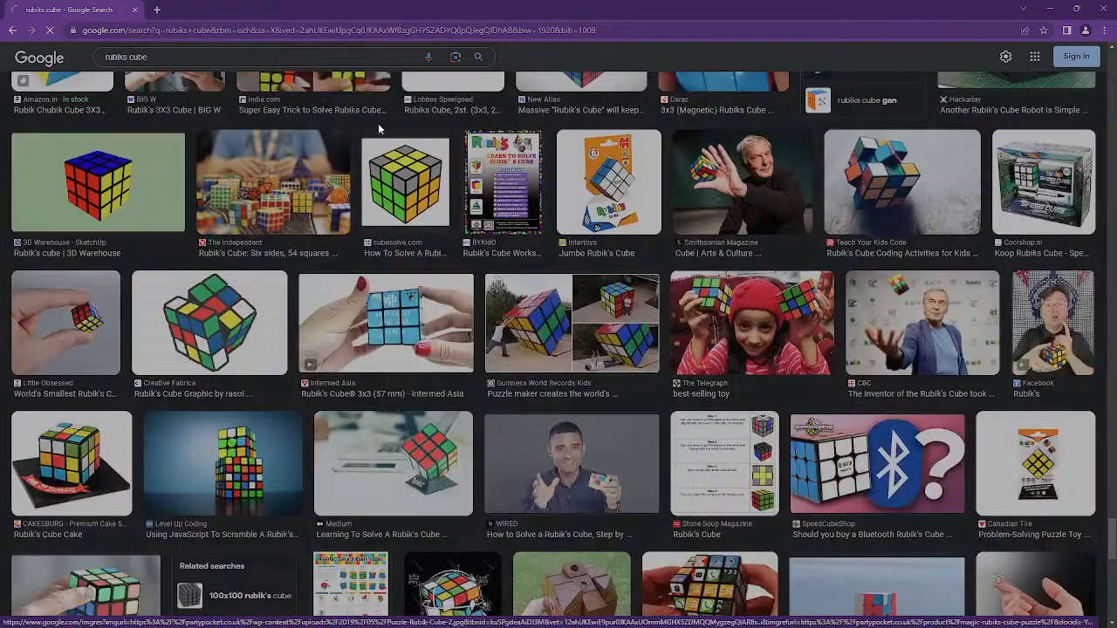
Step: Extend the image search to "rubiks cube front back left right top down" and browse the pictures for views of all the faces
left_click(162, 57)
type("front ")
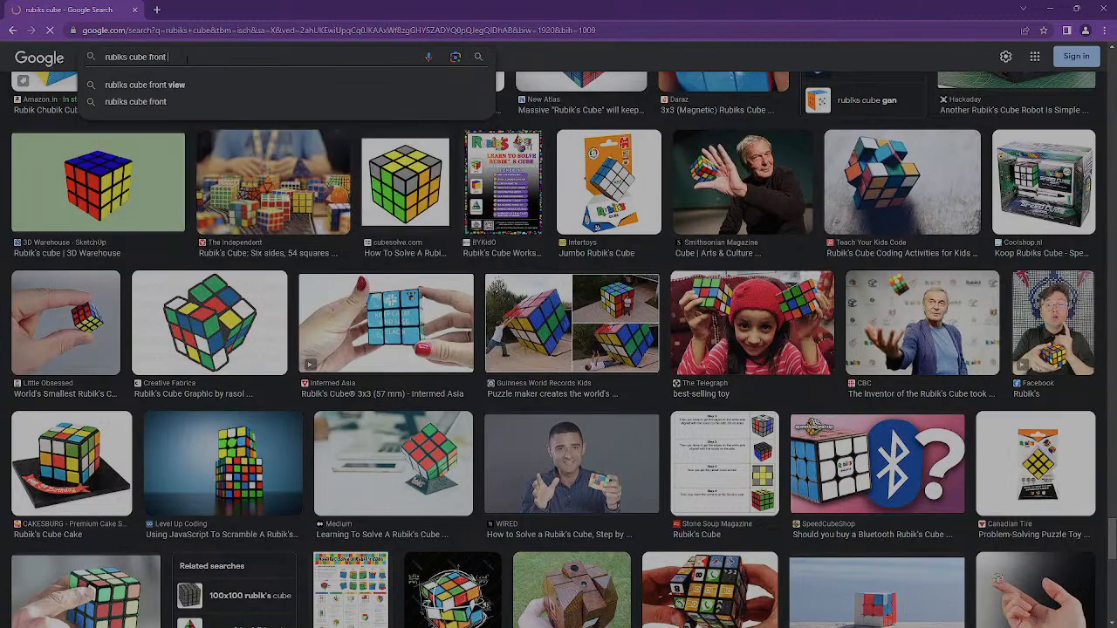
type("back left right")
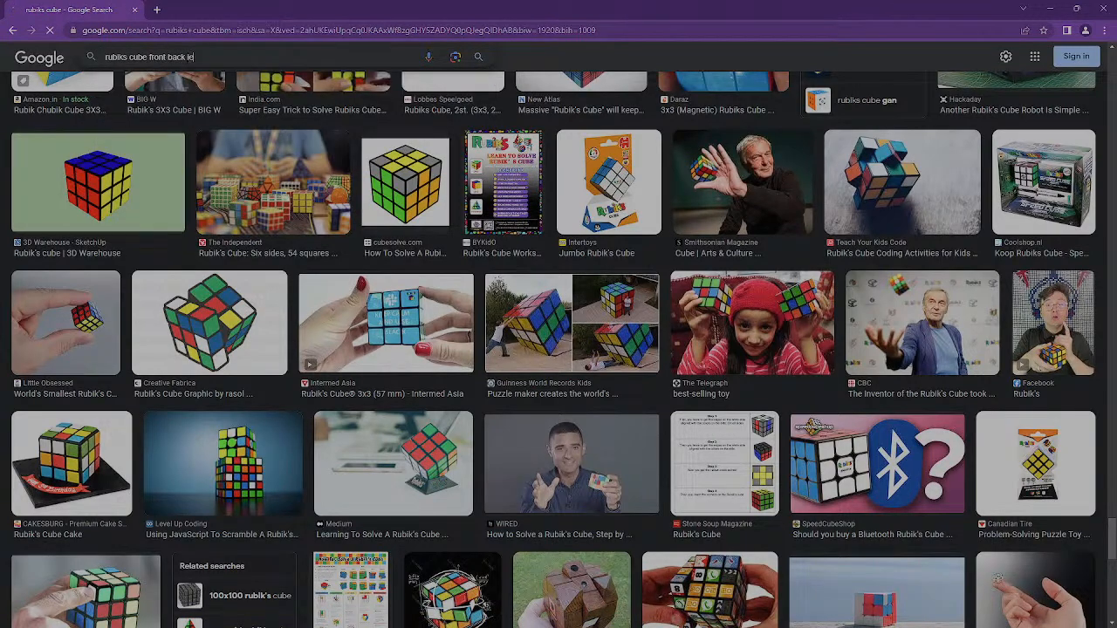
type(" top down")
key("Return")
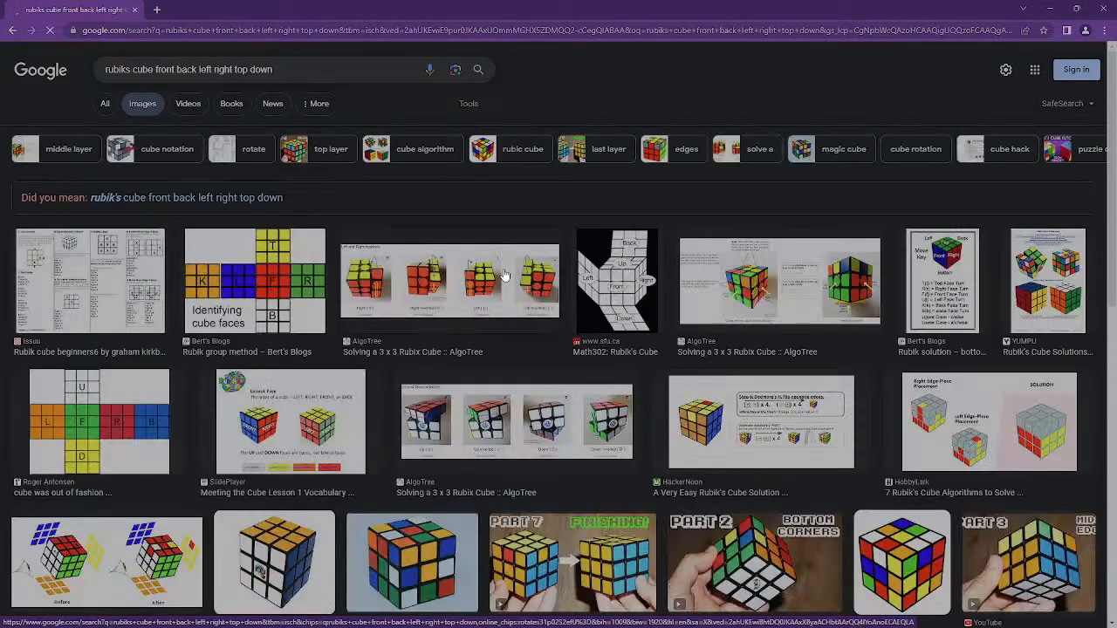
scroll(820, 301, "down", 15)
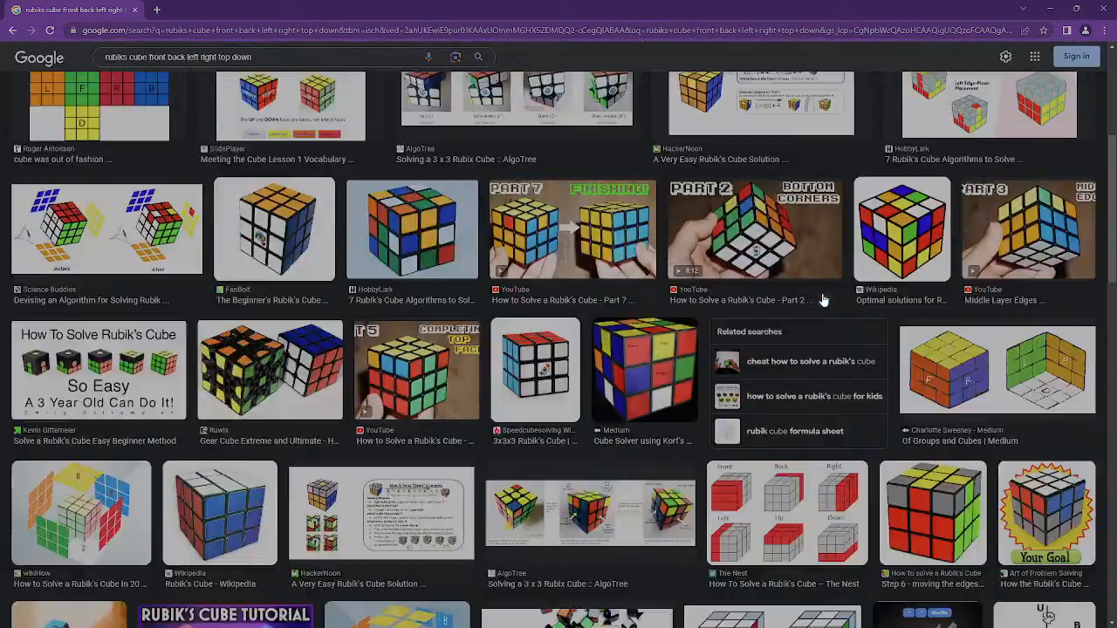
scroll(826, 296, "down", 10)
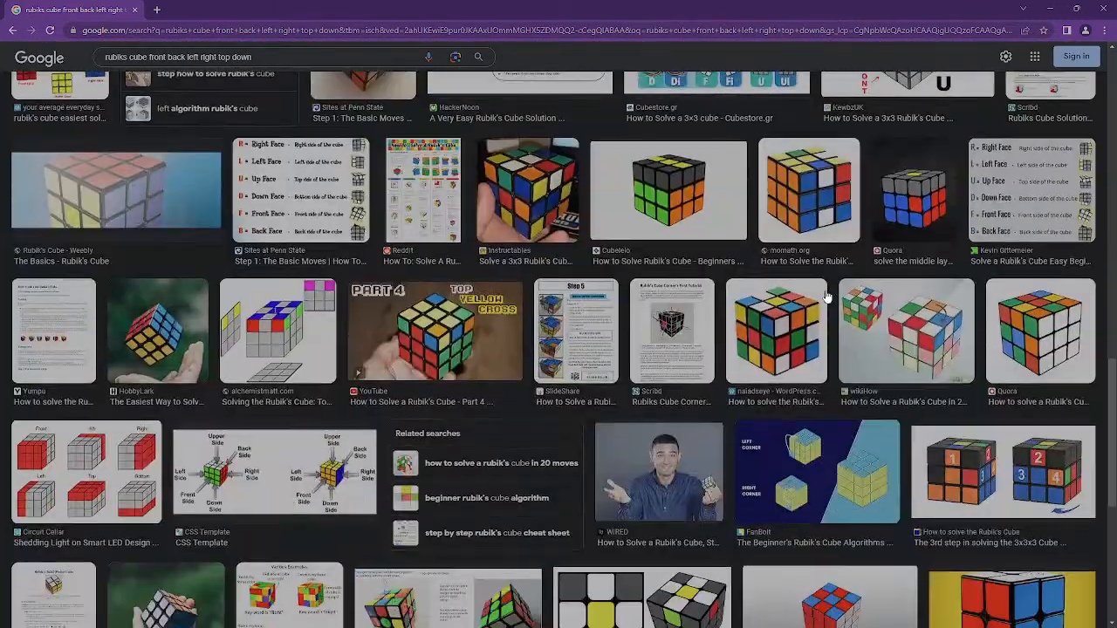
scroll(826, 294, "down", 2)
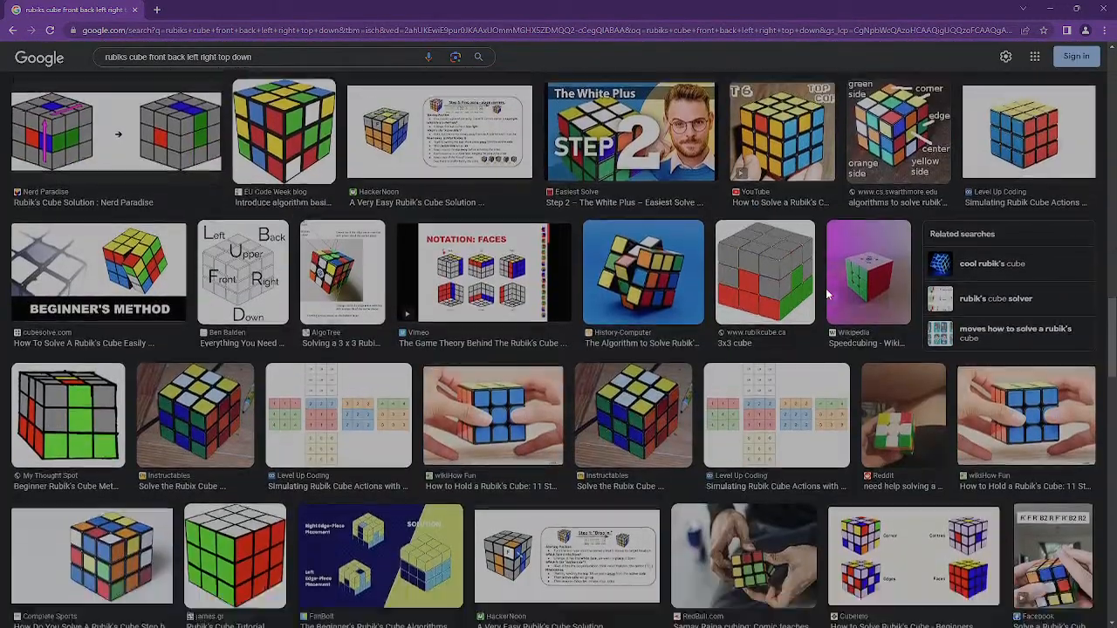
scroll(827, 297, "down", 15)
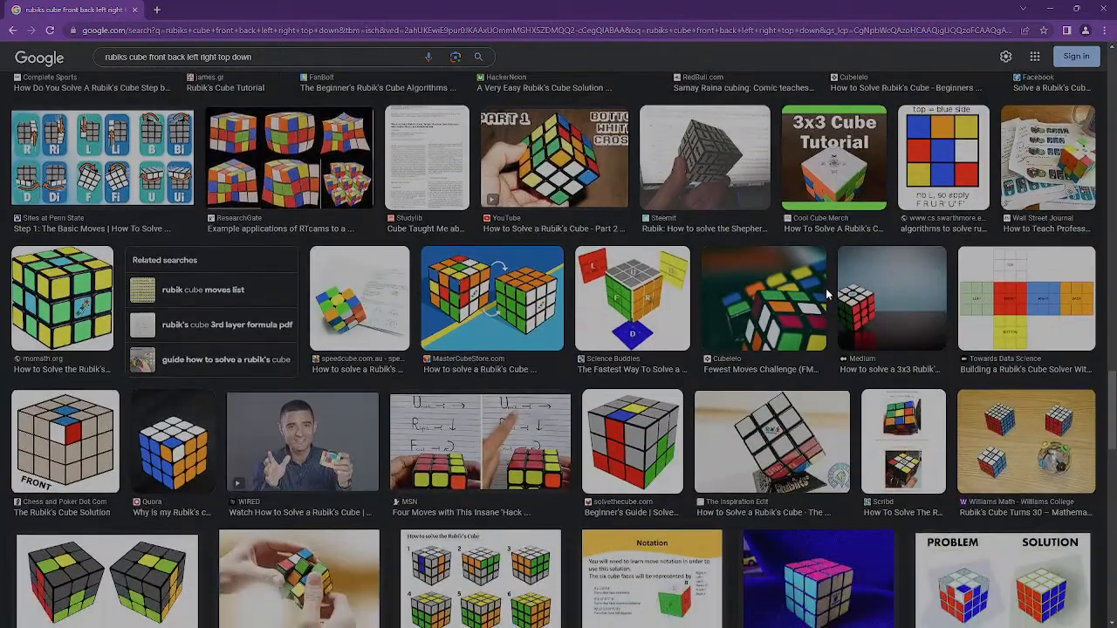
scroll(602, 221, "down", 8)
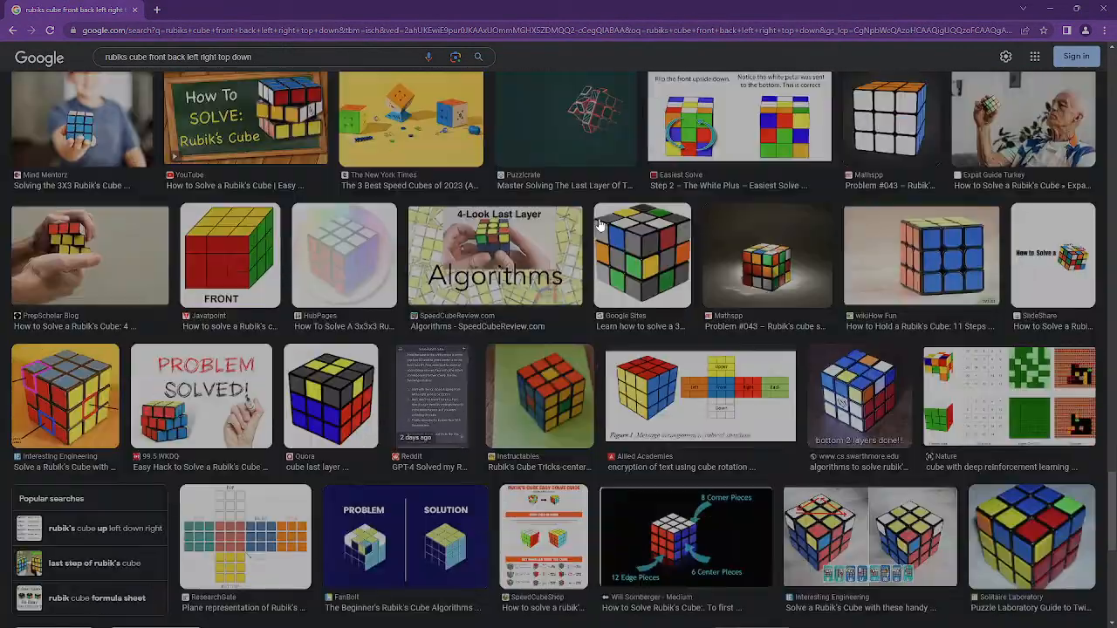
scroll(604, 221, "up", 7)
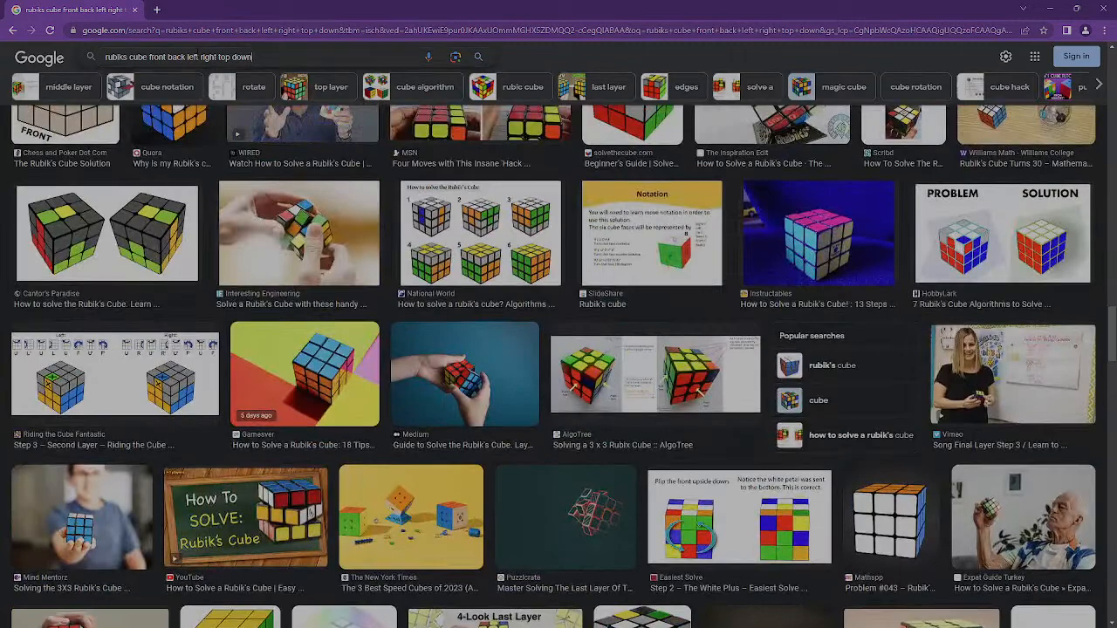
Step: Search the images for "rubik cube reference" and browse the results for a picture showing every face of the cube
left_click_drag(255, 57, 2, 58)
type("rubik c")
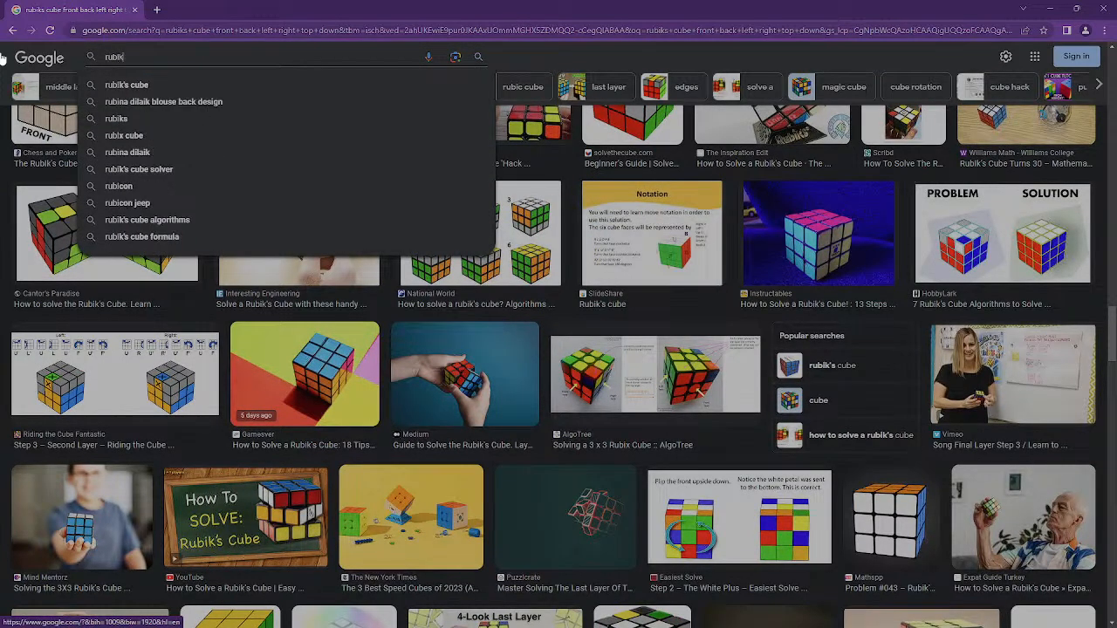
type("ube reference")
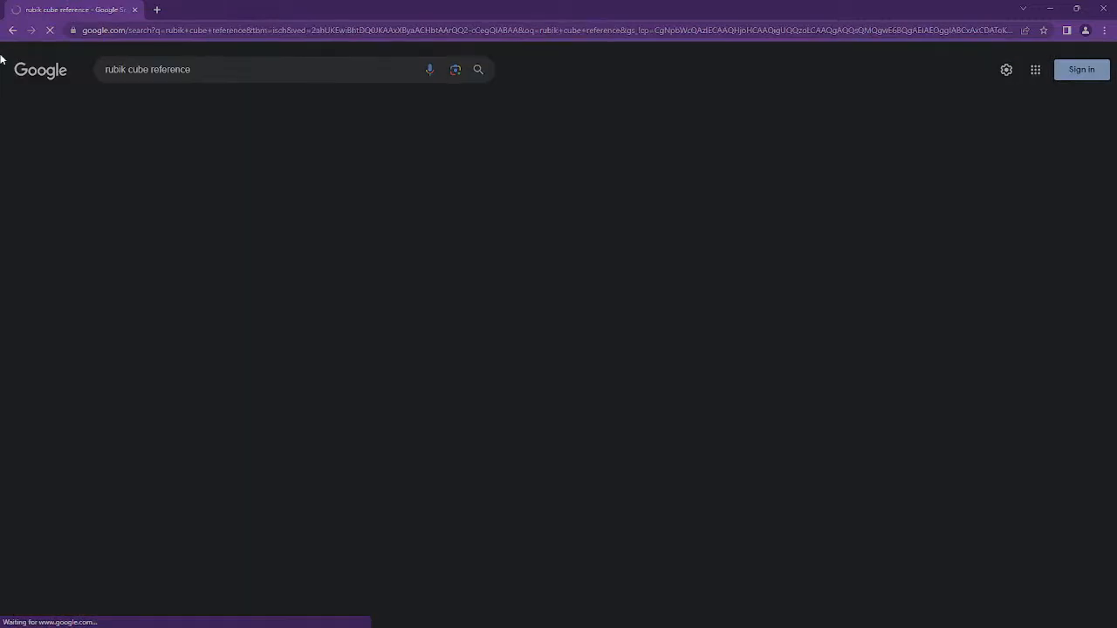
scroll(685, 305, "down", 10)
scroll(685, 305, "down", 4)
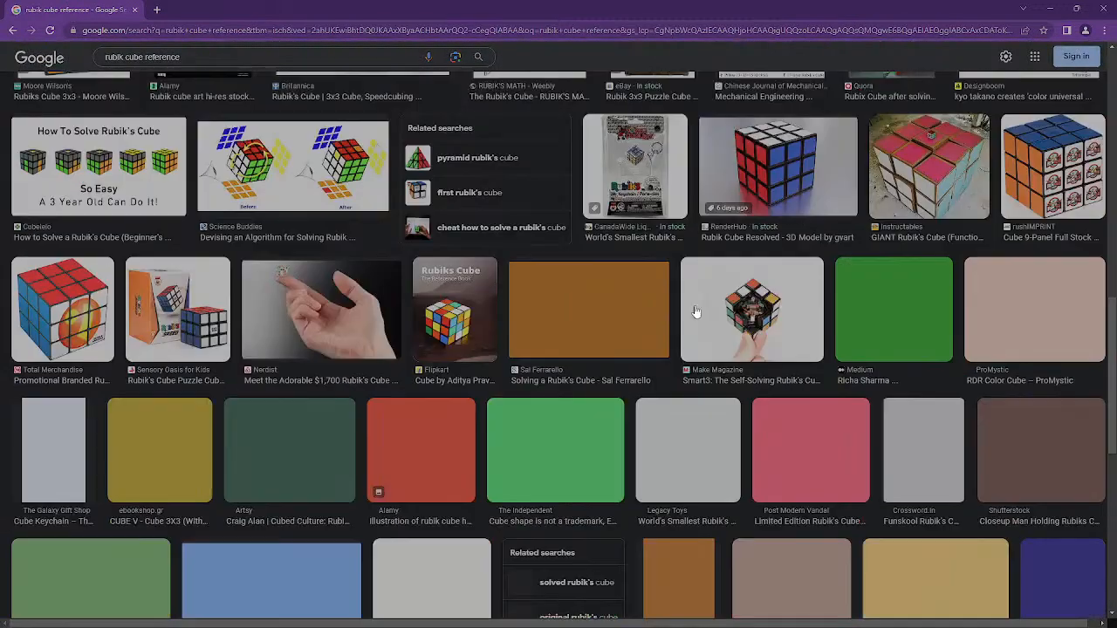
scroll(696, 310, "down", 15)
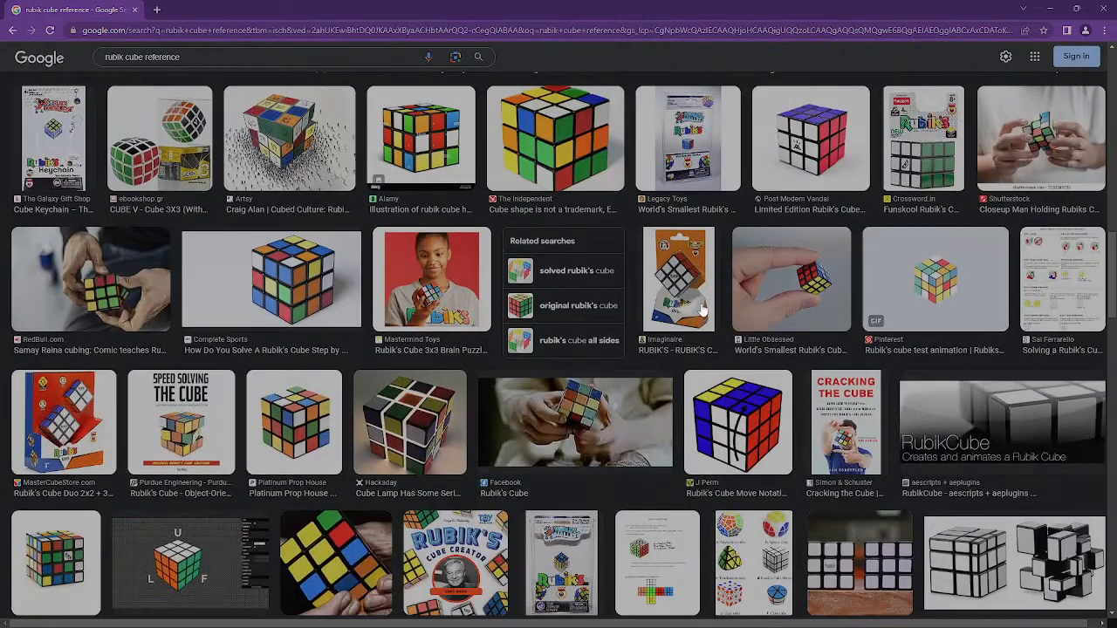
scroll(701, 307, "down", 3)
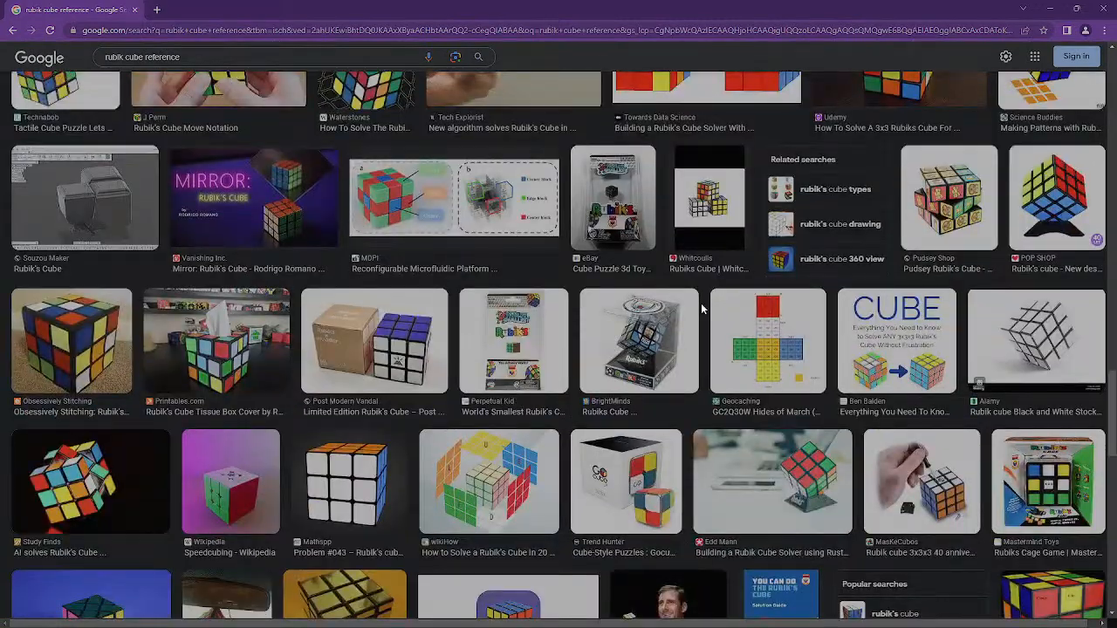
Step: Preview wikiHow's exploded cube picture with the lettered faces and save it as a JPEG in the Downloads folder, keeping the suggested file name
left_click(499, 420)
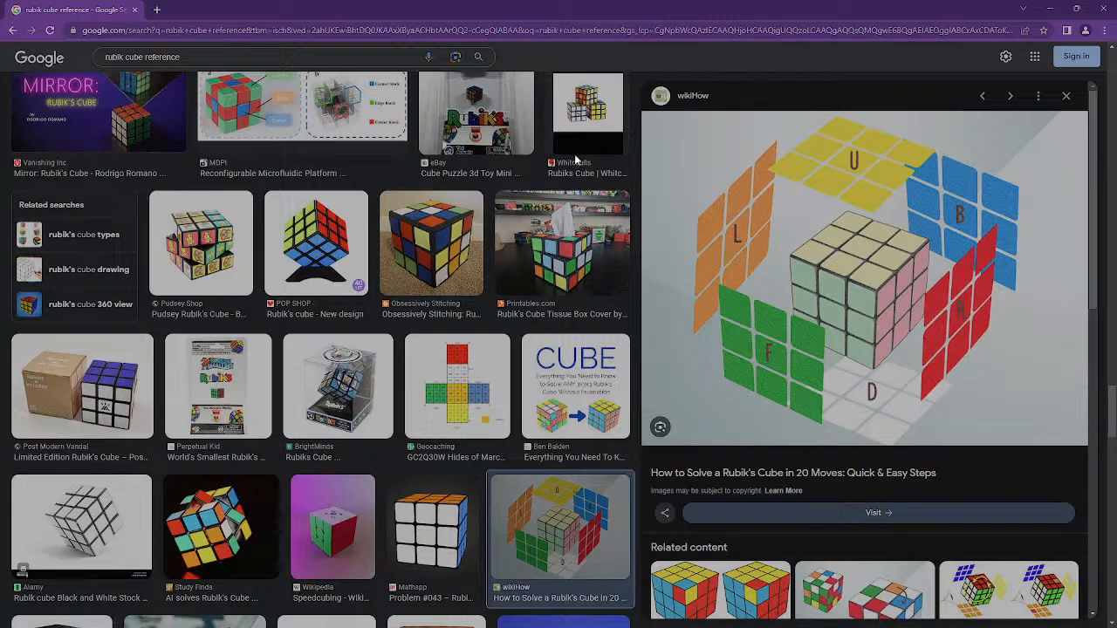
right_click(727, 219)
left_click(791, 344)
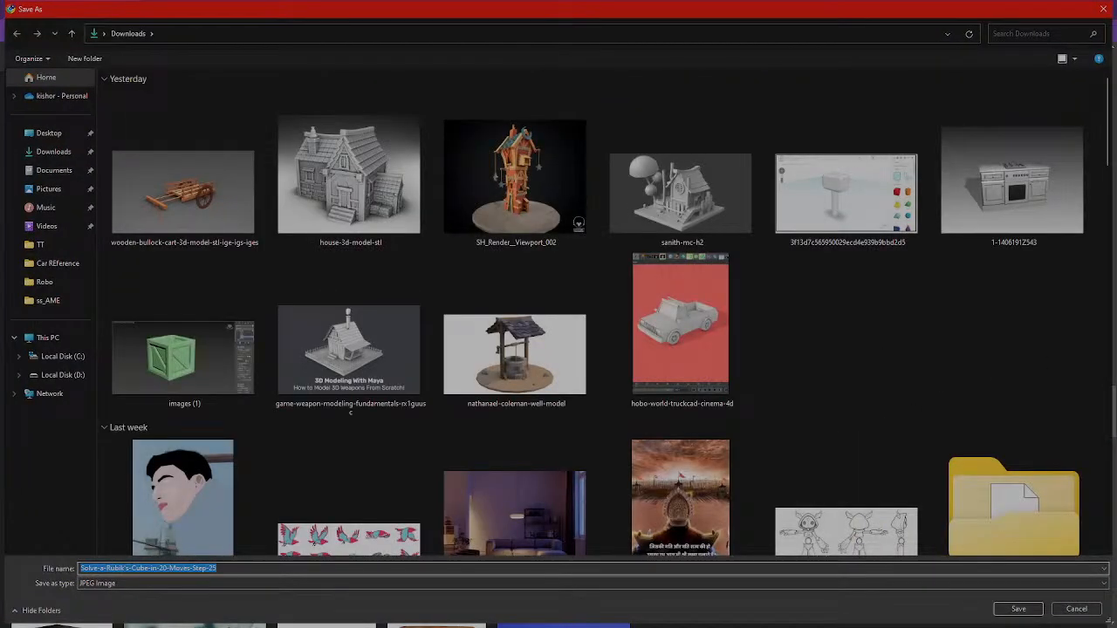
left_click(1019, 608)
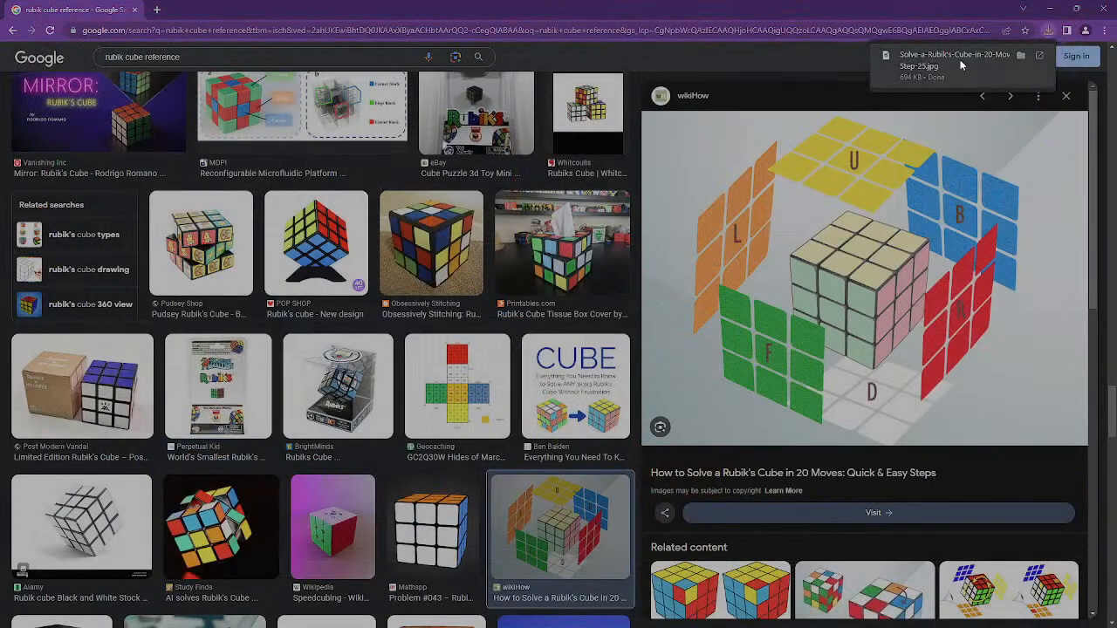
left_click(136, 11)
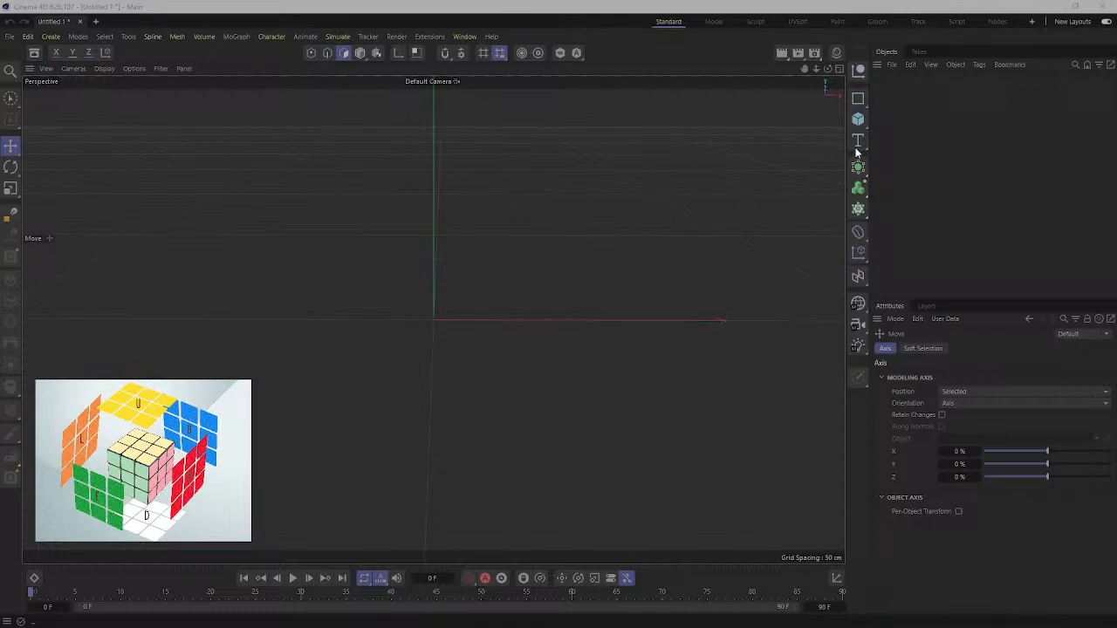
left_click(855, 120)
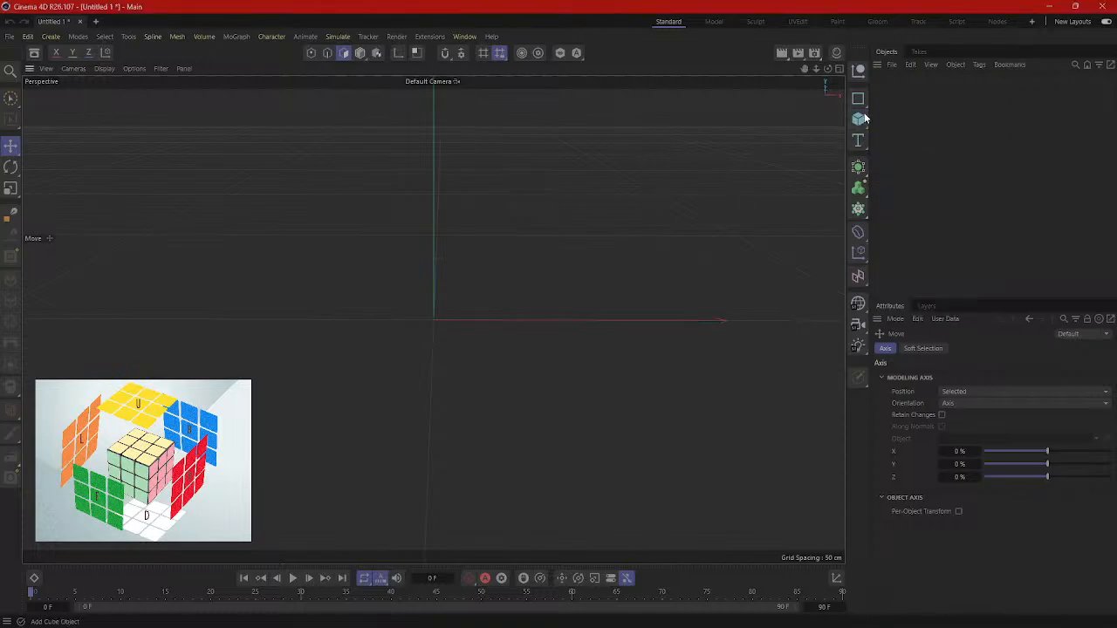
left_click(861, 121)
left_click(858, 123)
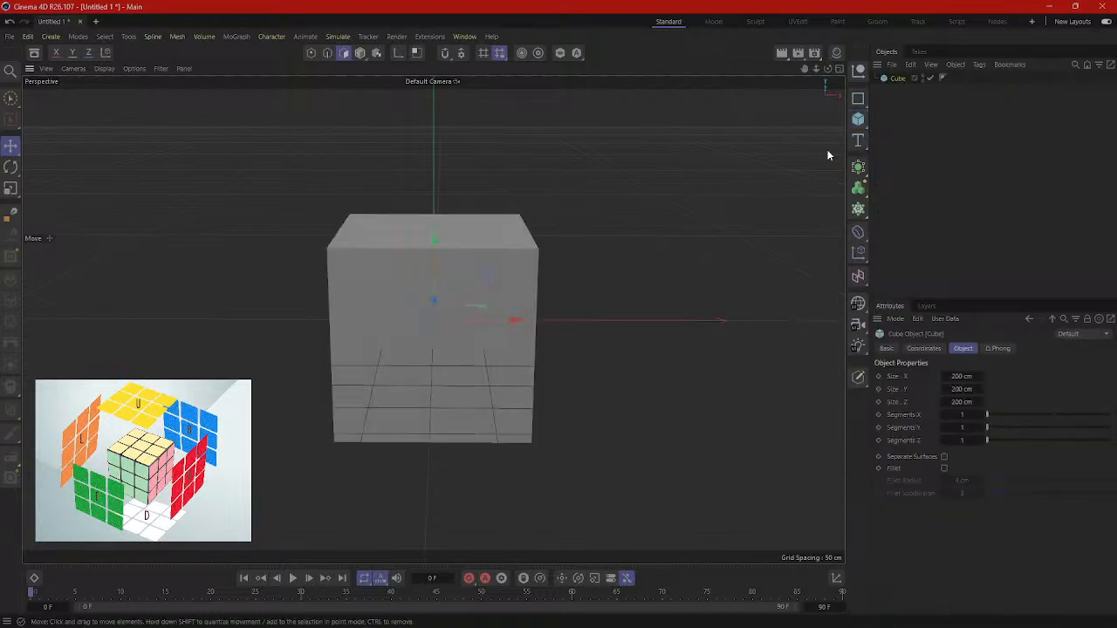
key("ctrl+z")
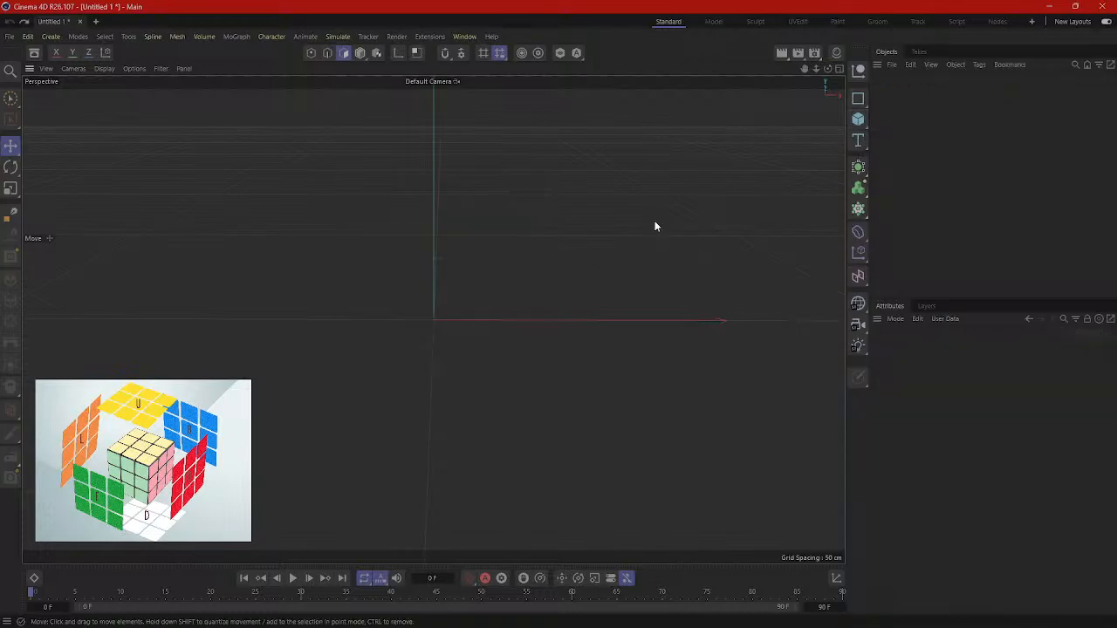
Step: Switch to Cinema 4D and add a Cube primitive to the empty scene
left_click(856, 127)
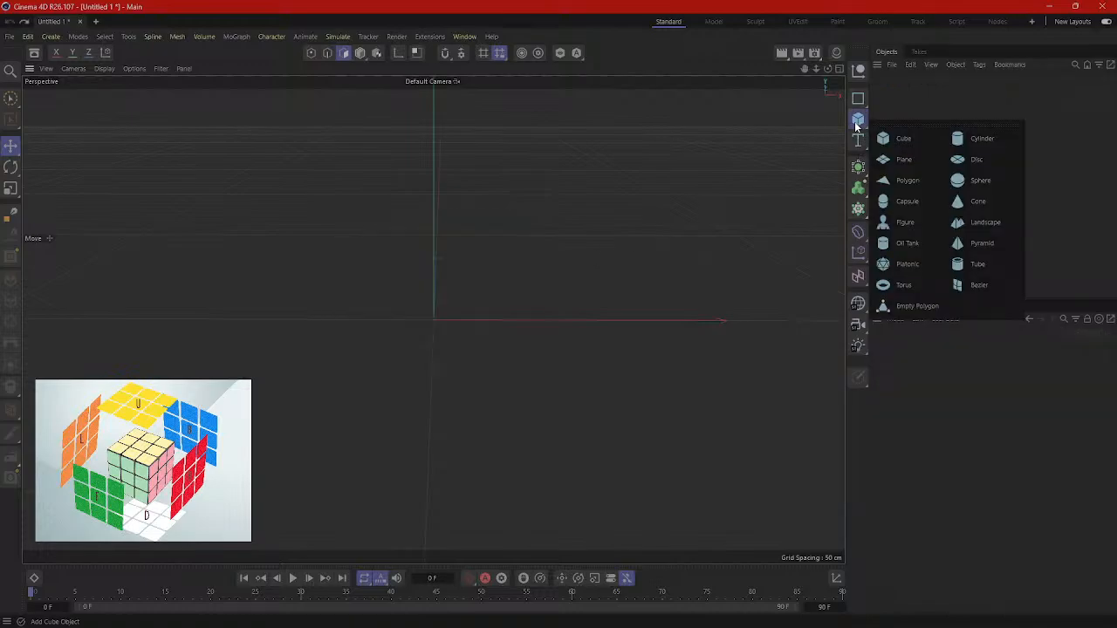
left_click(903, 139)
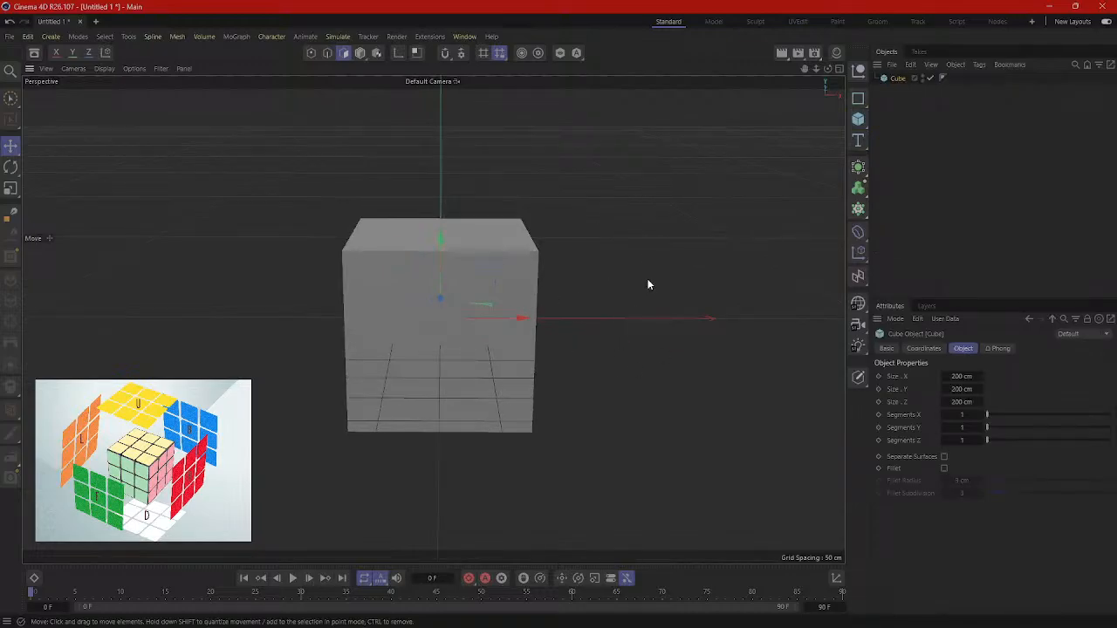
Step: Examine the cube in the perspective view from different angles, both close up and from farther away
left_click_drag(621, 304, 599, 300, "alt")
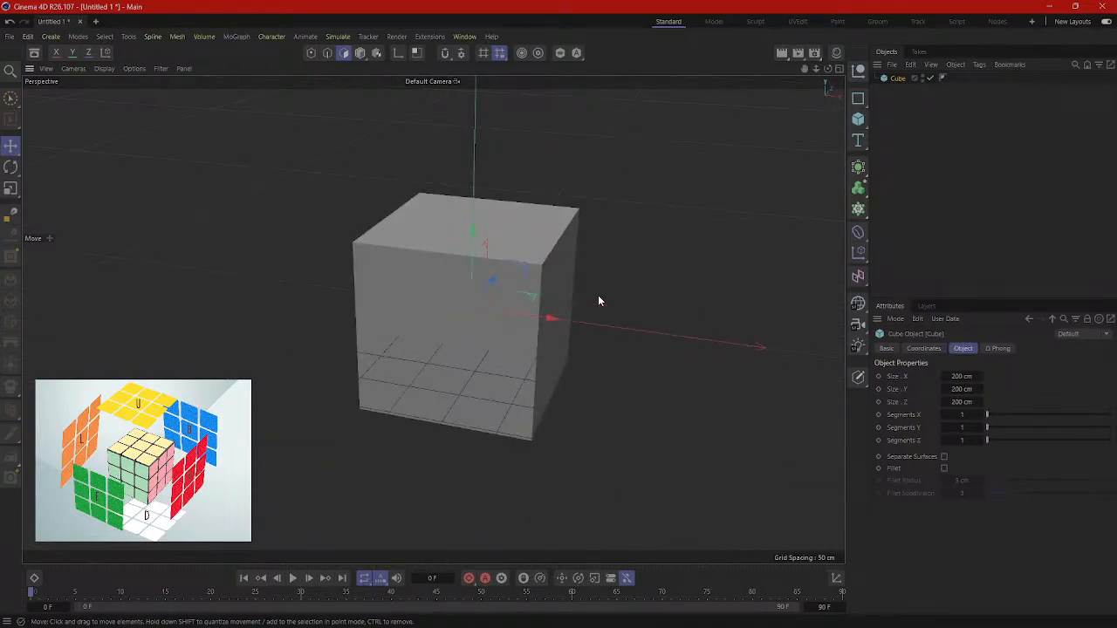
left_click_drag(570, 327, 497, 314, "alt")
scroll(471, 292, "down", 3)
scroll(454, 280, "up", 5)
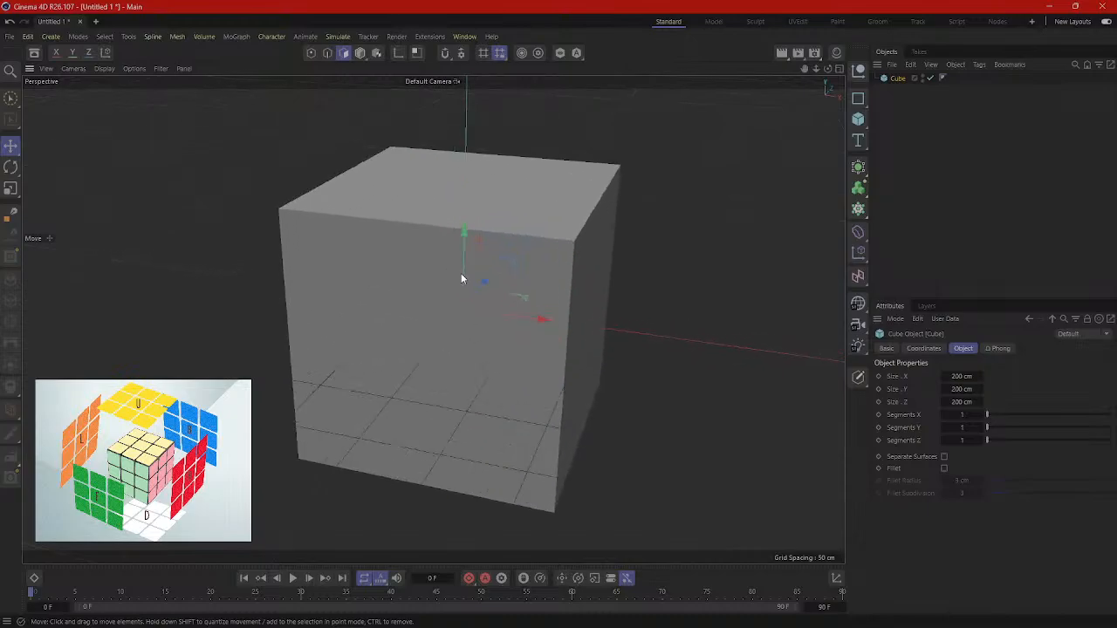
scroll(462, 273, "down", 4)
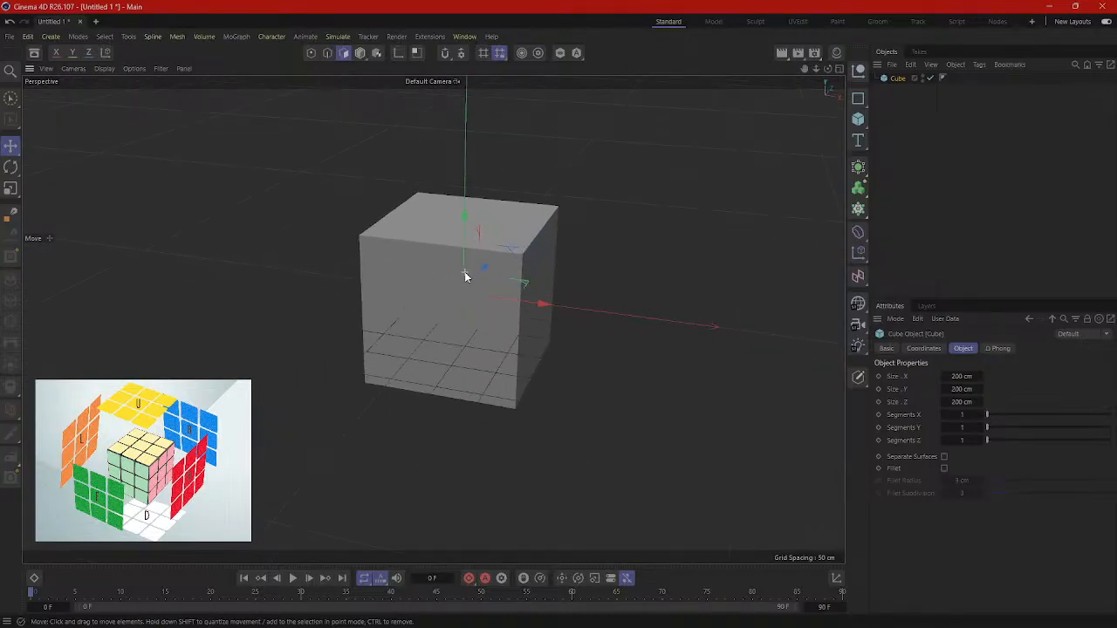
scroll(495, 281, "up", 3)
scroll(496, 279, "up", 2)
scroll(495, 278, "down", 2)
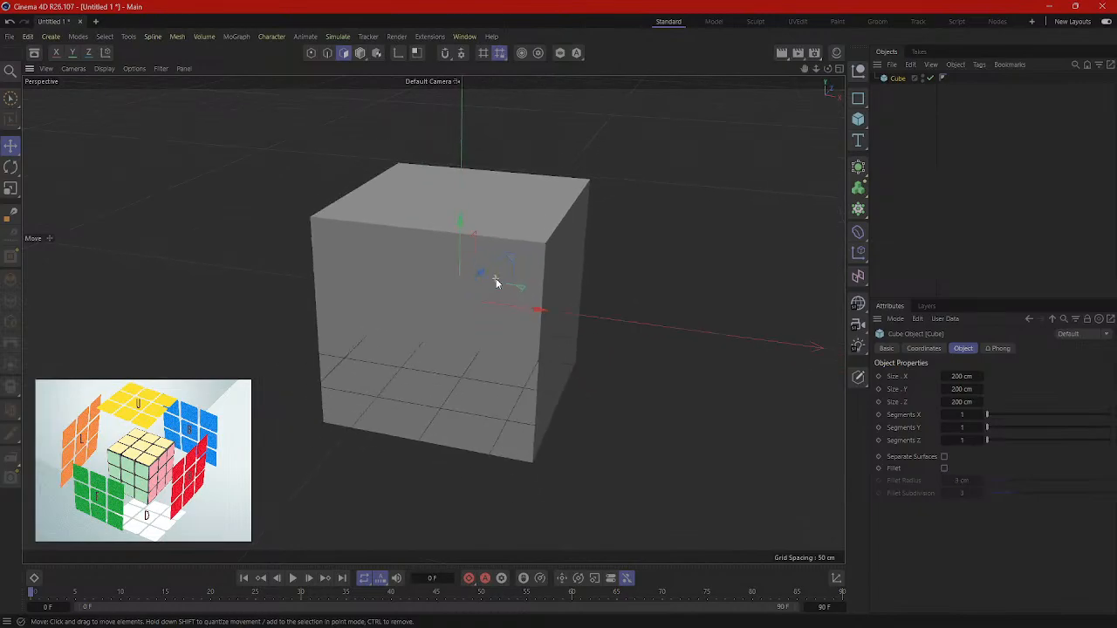
scroll(496, 279, "up", 2)
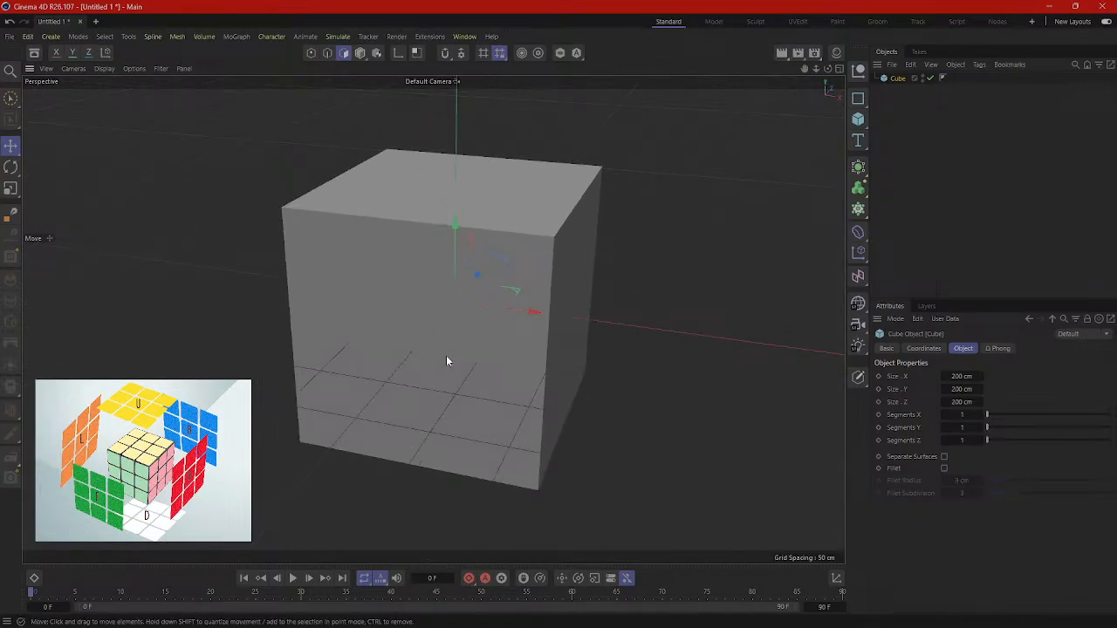
scroll(471, 349, "up", 2)
scroll(437, 488, "down", 3)
scroll(491, 410, "up", 4)
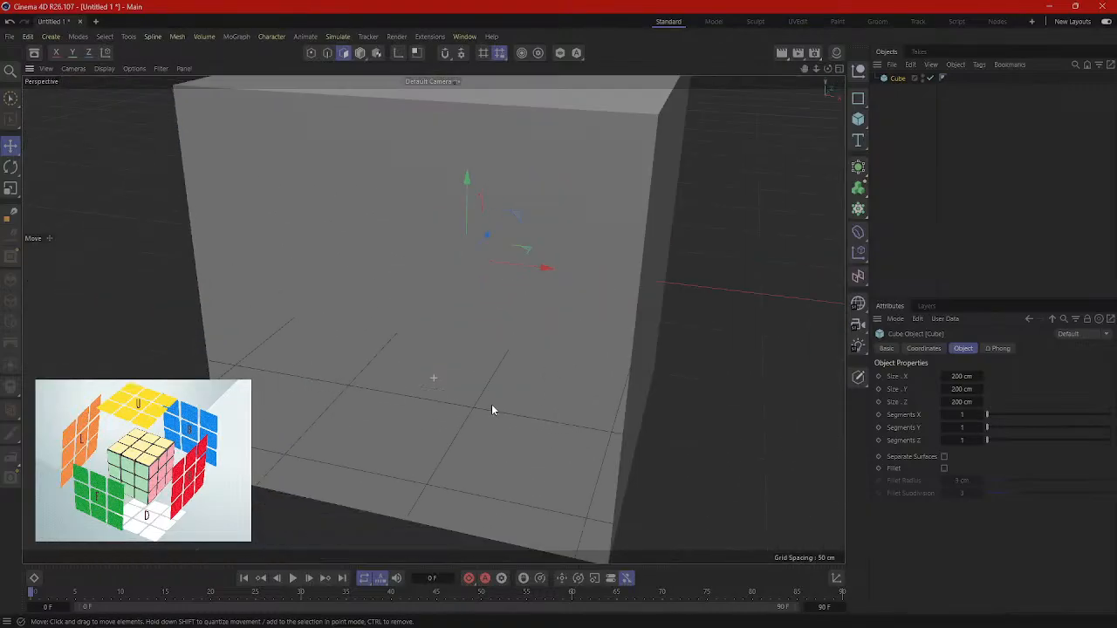
scroll(497, 419, "up", 1)
scroll(504, 441, "down", 3)
scroll(523, 331, "up", 4)
scroll(524, 349, "down", 1)
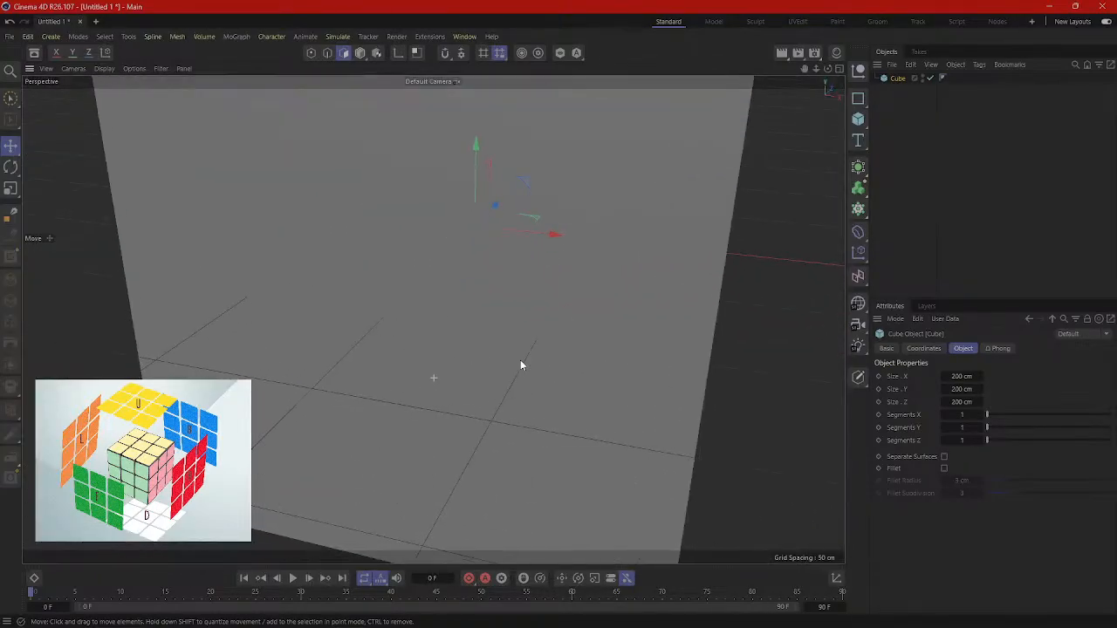
scroll(528, 384, "down", 5)
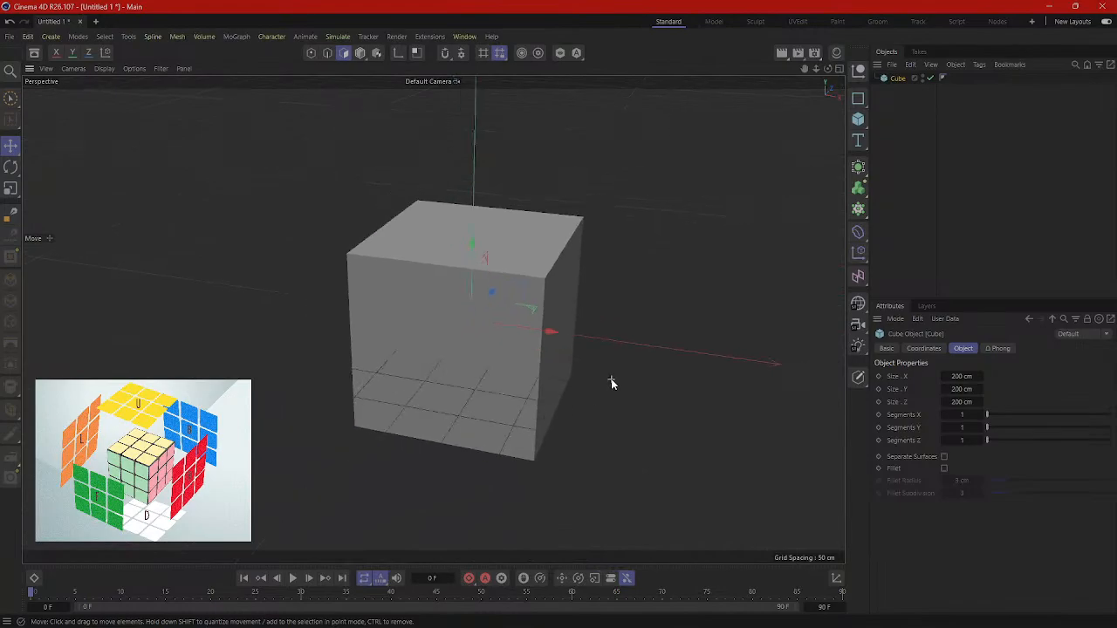
scroll(641, 357, "down", 1)
Step: Compare the cube in the four-view layout with the full perspective view, ending in the perspective view
middle_click(679, 314)
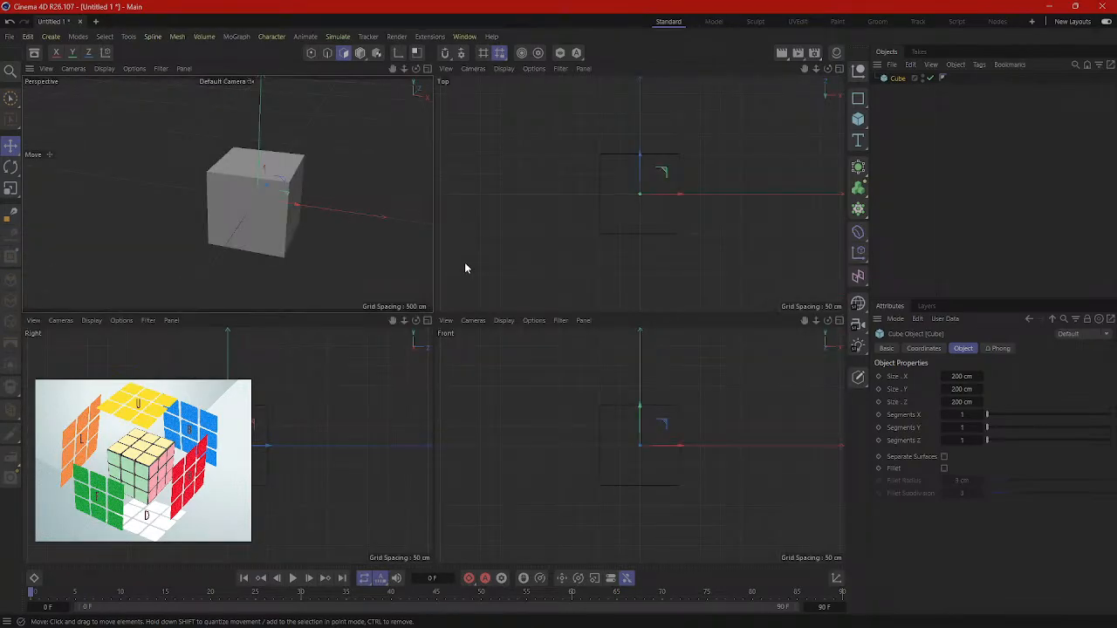
middle_click(419, 257)
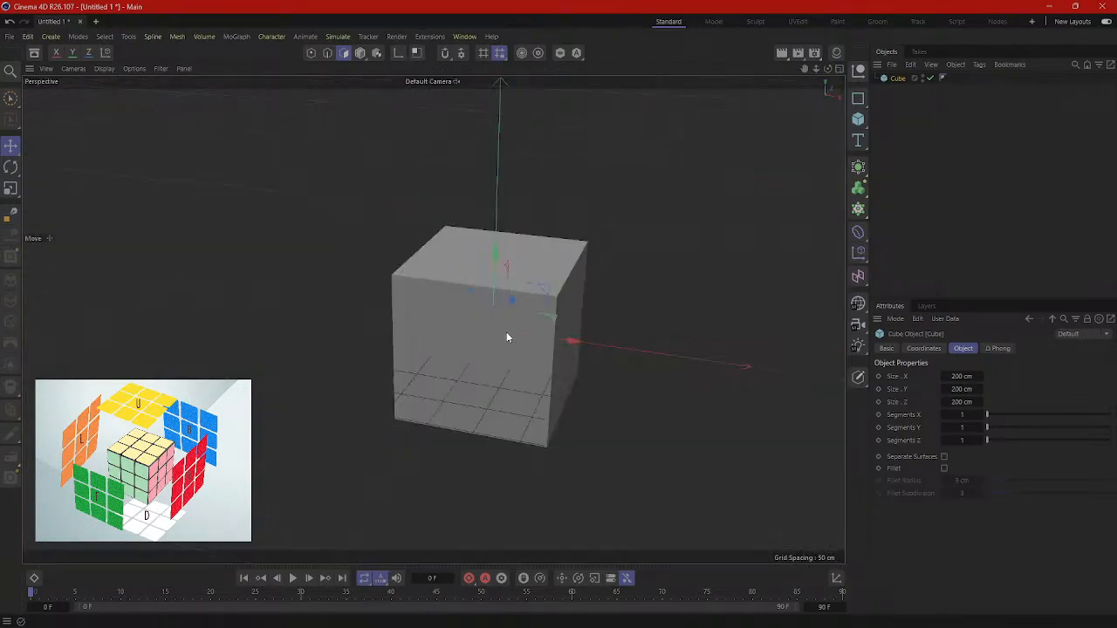
middle_click(664, 252)
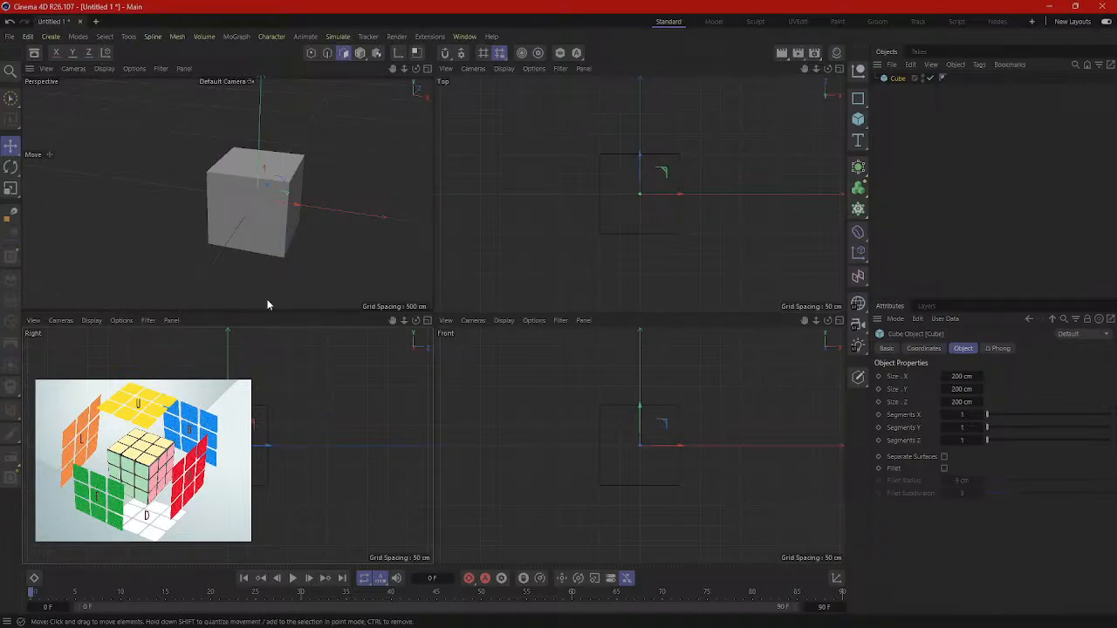
middle_click(375, 116)
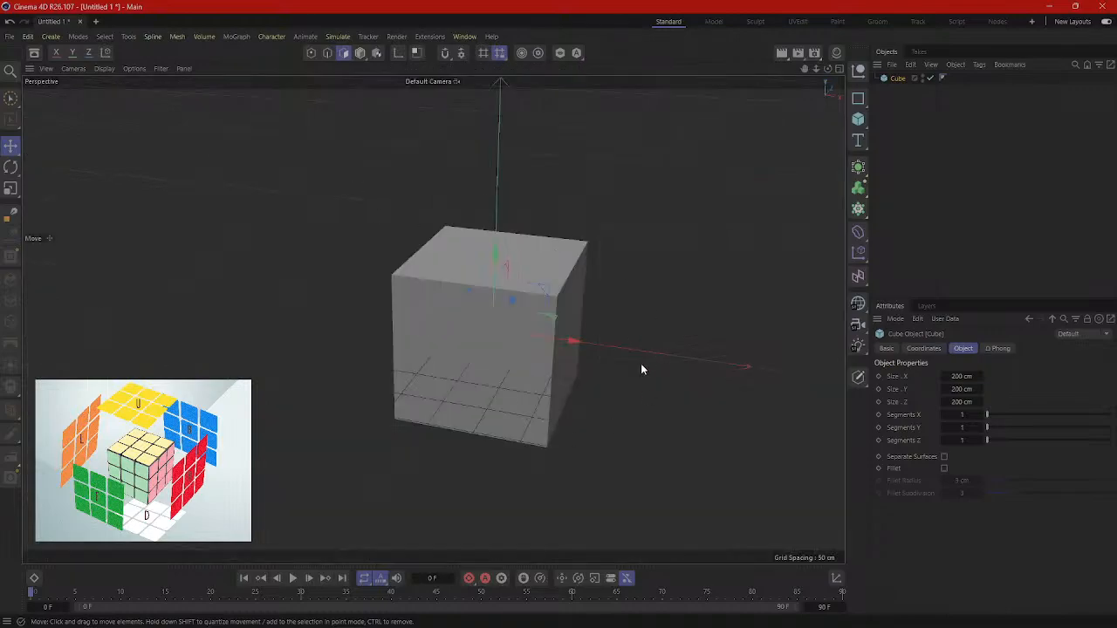
left_click_drag(703, 305, 553, 436, "alt")
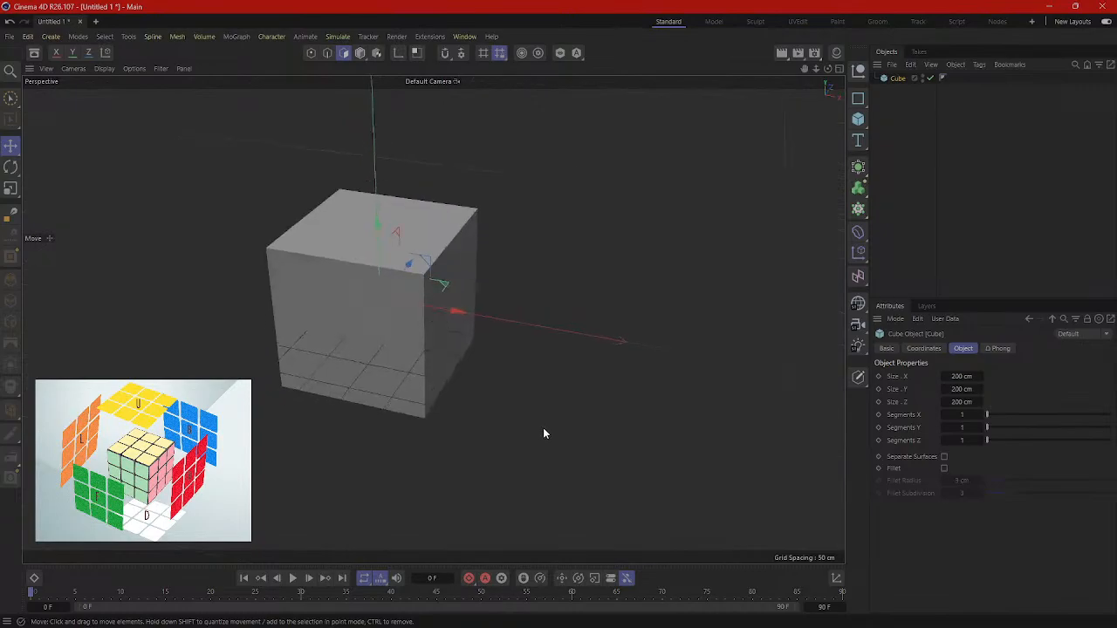
Step: Switch to Points mode and inspect the cube's corners from several angles
left_click(311, 52)
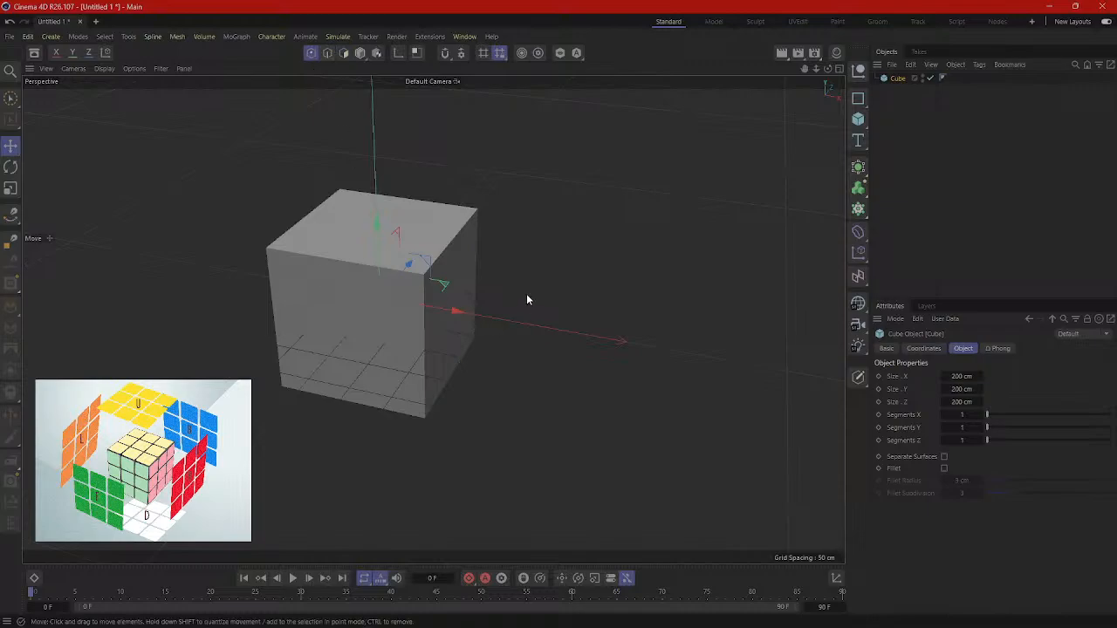
scroll(471, 295, "up", 2)
left_click_drag(441, 296, 457, 347, "alt")
left_click_drag(358, 339, 376, 266, "alt")
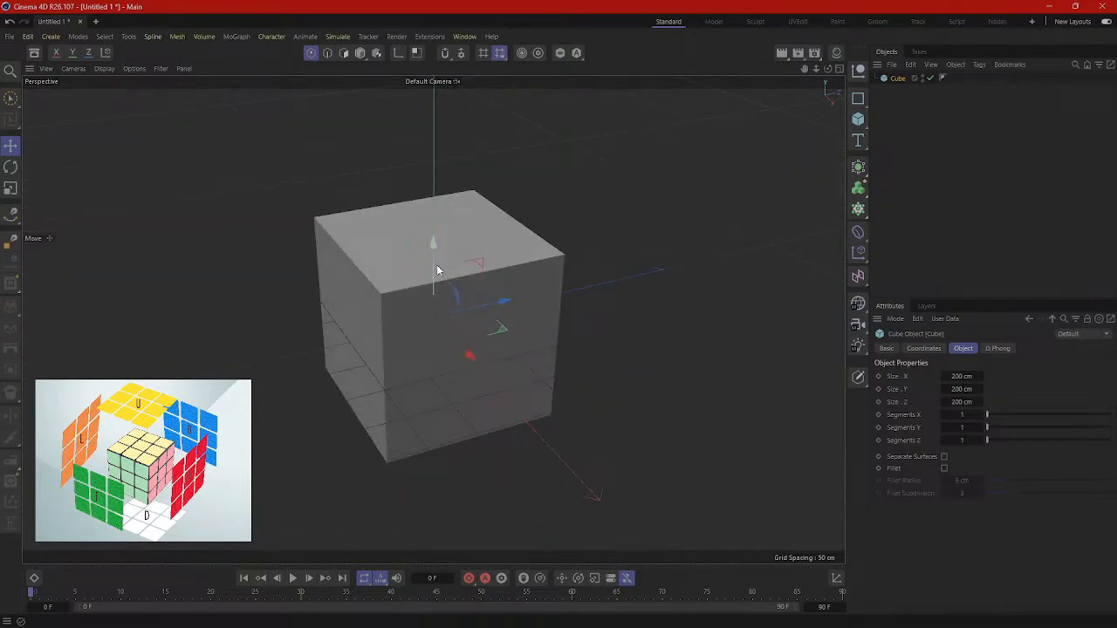
left_click_drag(437, 264, 731, 287, "alt")
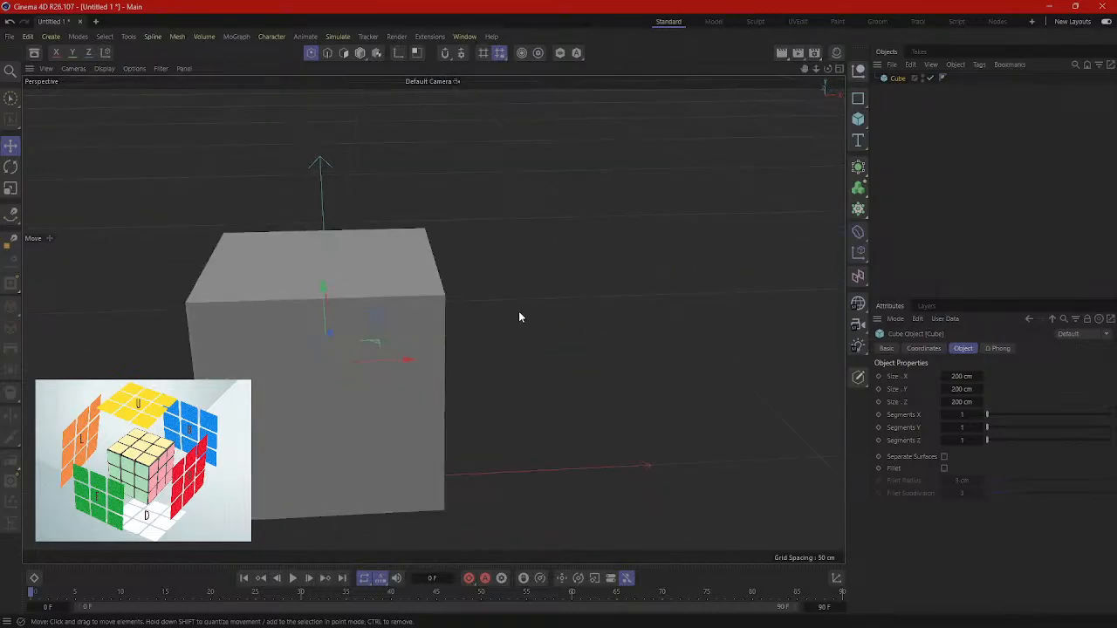
left_click_drag(566, 320, 529, 284, "alt")
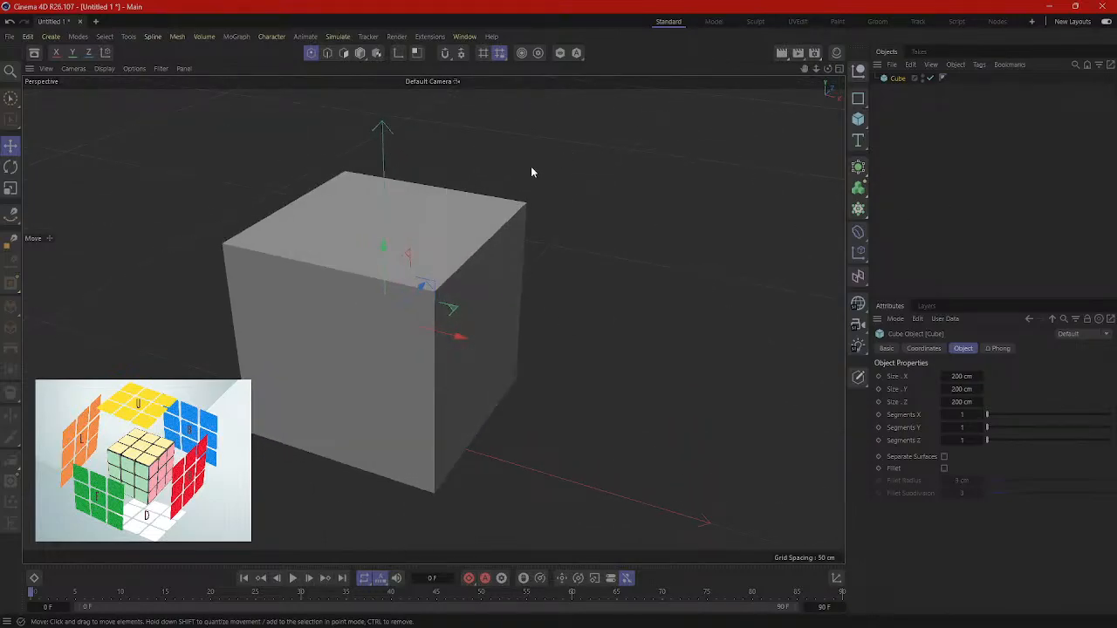
scroll(512, 193, "down", 2)
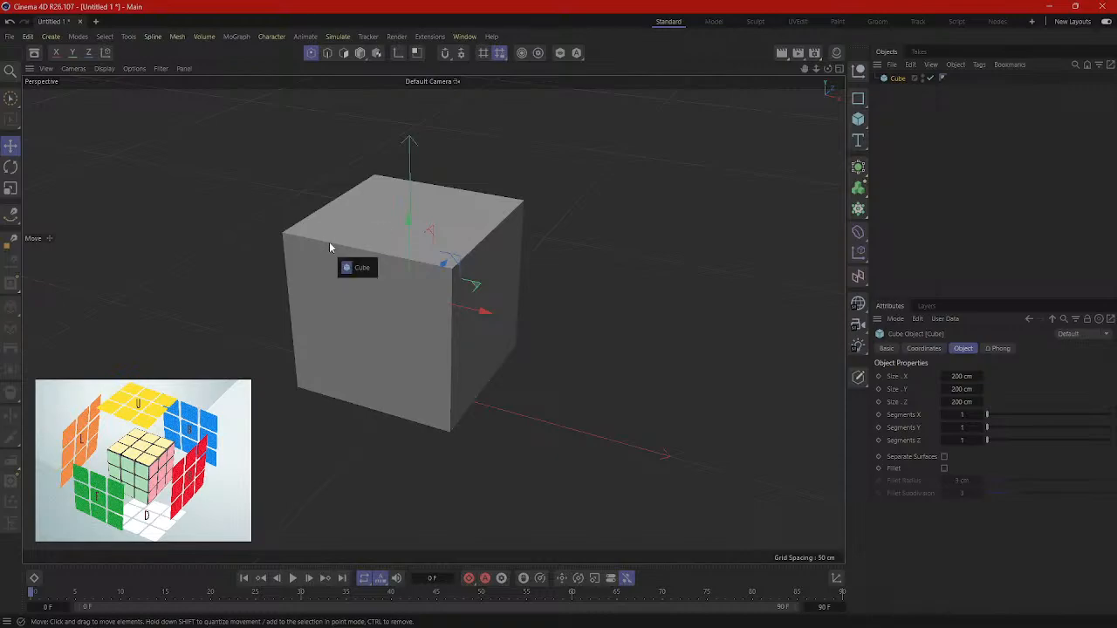
Step: Switch to Model mode, deselect the cube and select it again as a whole object
left_click(361, 53)
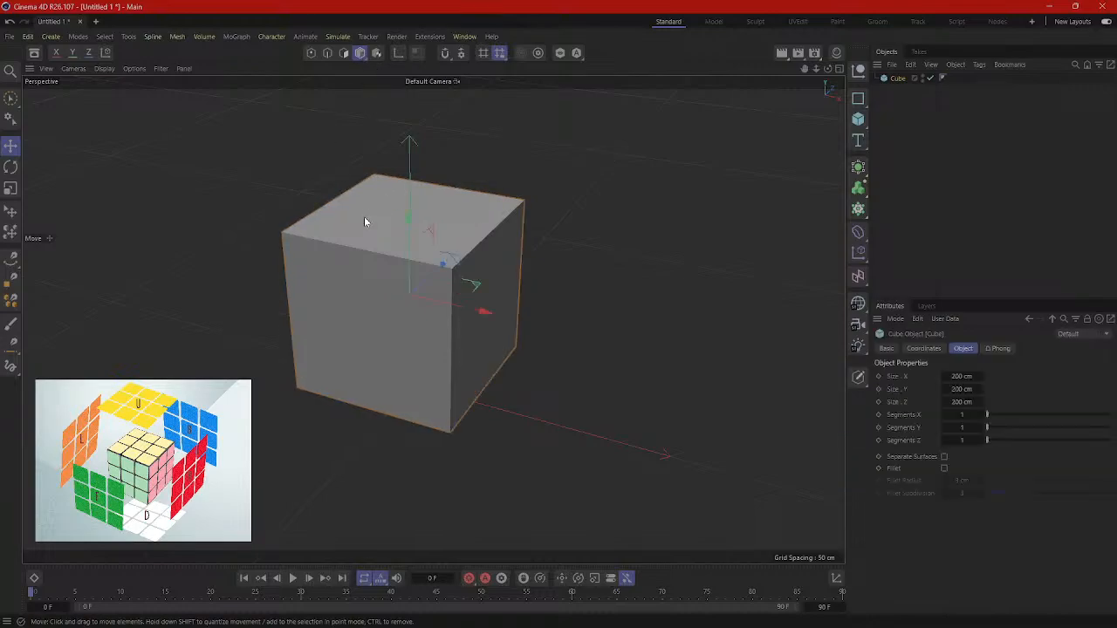
left_click(312, 136)
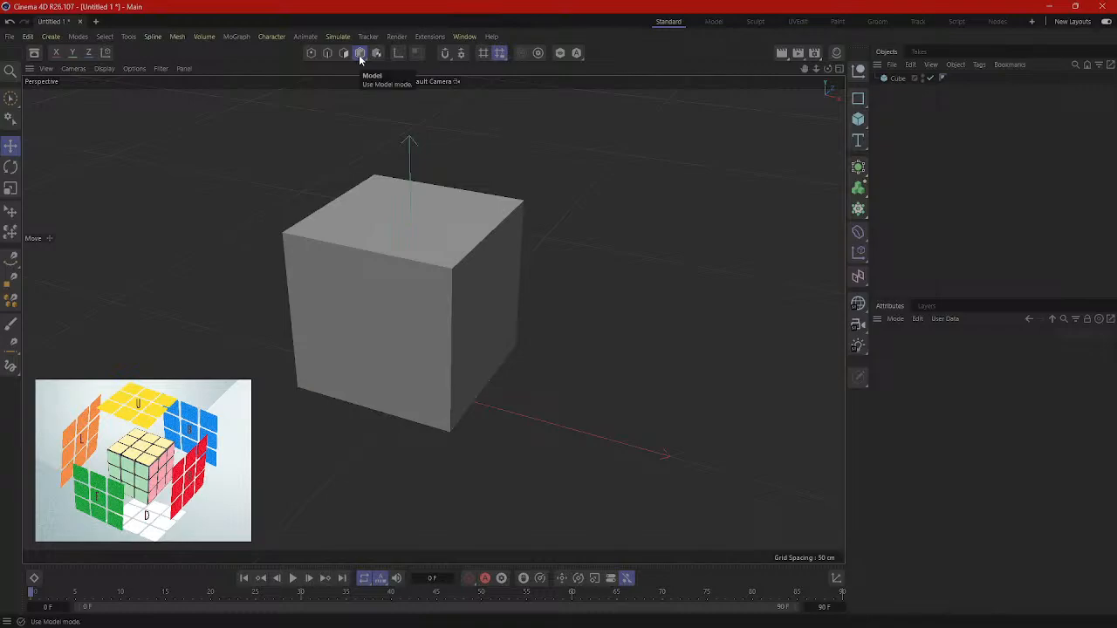
left_click(359, 54)
left_click(336, 237)
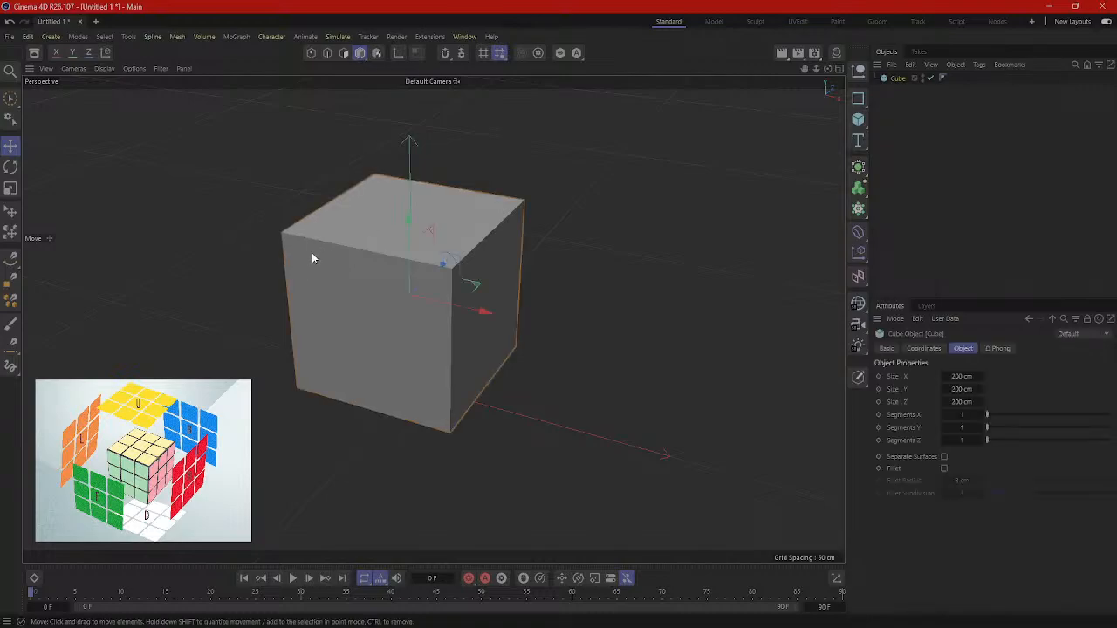
right_click(337, 247)
left_click(311, 54)
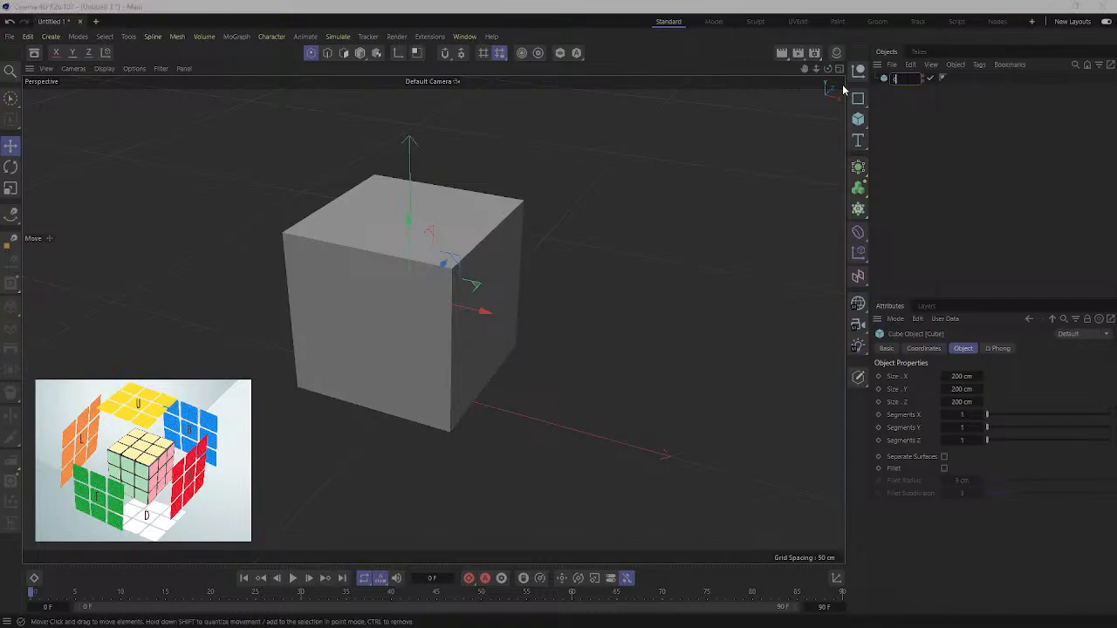
left_click(907, 116)
key("ctrl+z")
key("ctrl+z")
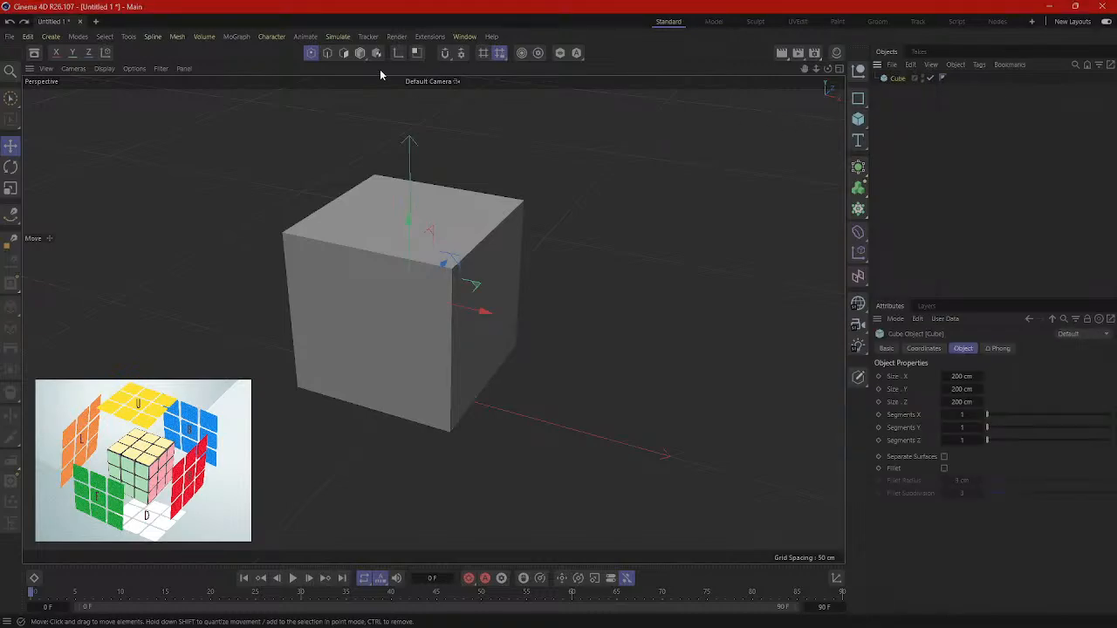
left_click(359, 53)
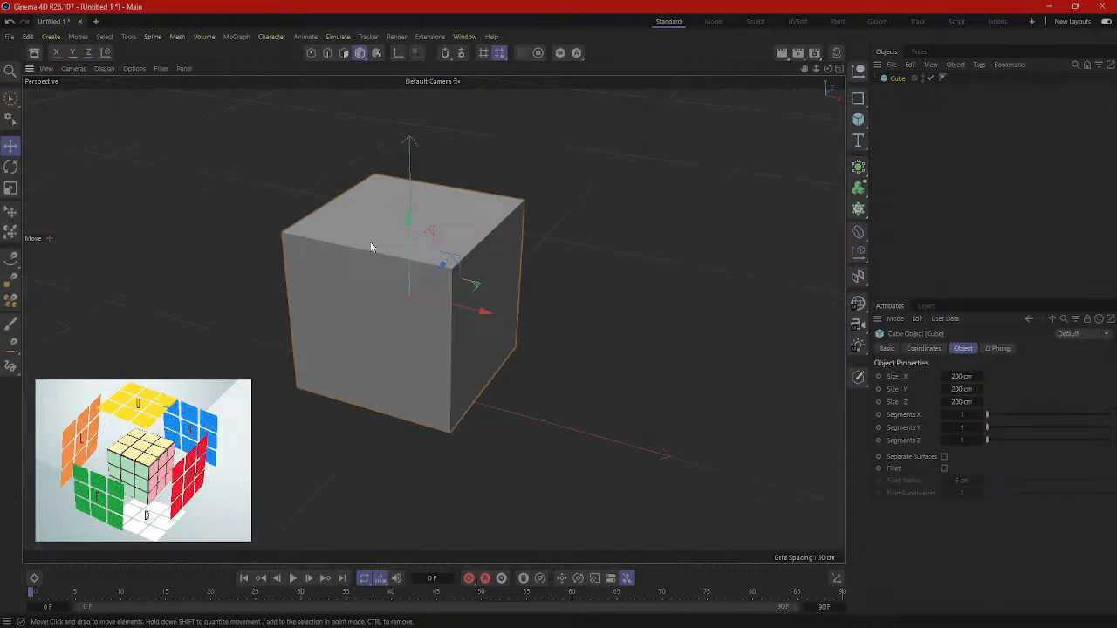
Step: Try converting the cube primitive into an editable polygon object, and undo the conversion
key("c")
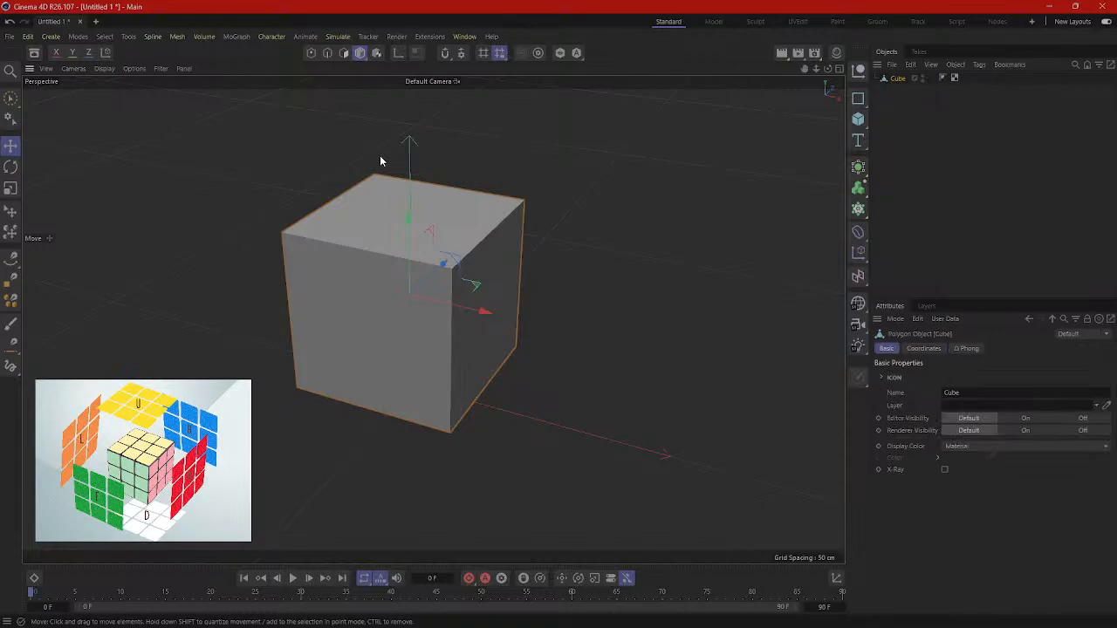
scroll(342, 200, "up", 2)
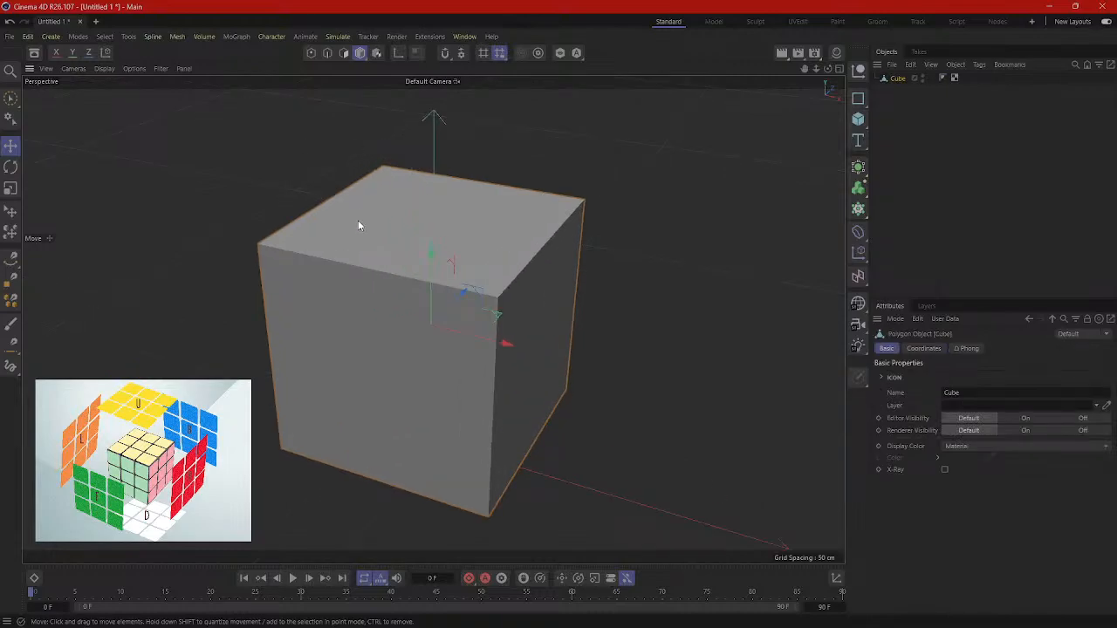
left_click_drag(379, 292, 775, 153, "alt")
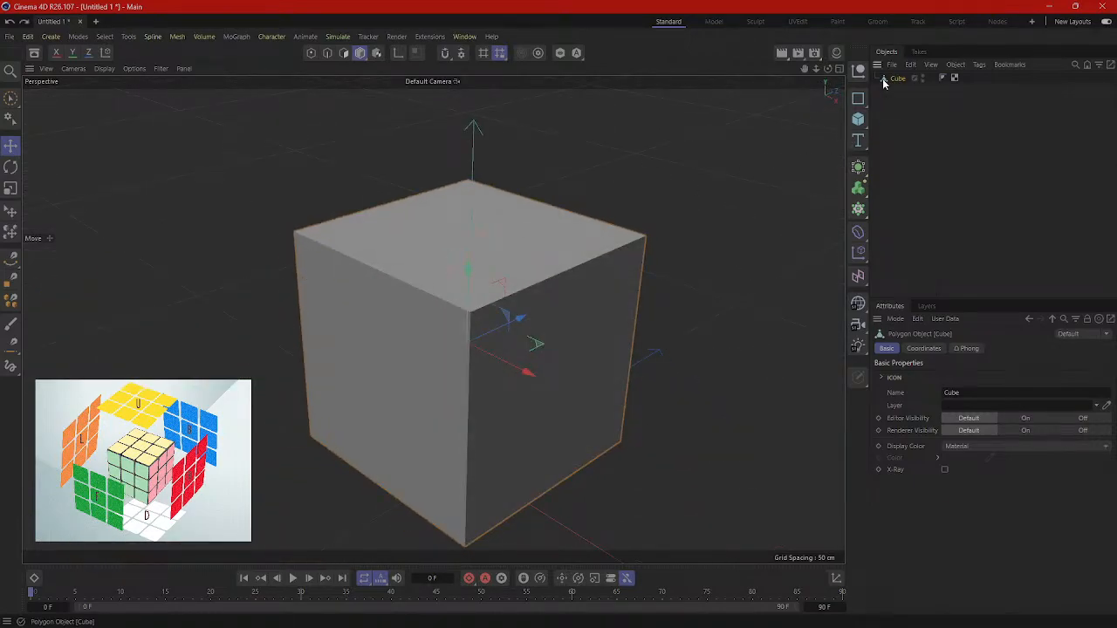
key("ctrl+z")
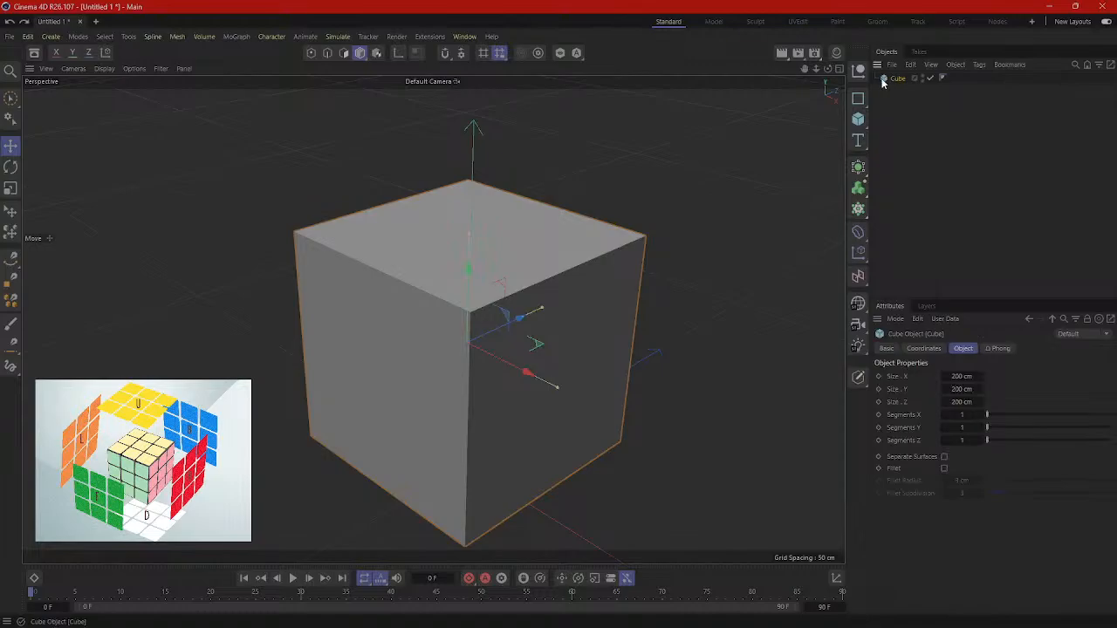
Step: Make the cube primitive editable and select the converted polygon object
right_click(888, 83)
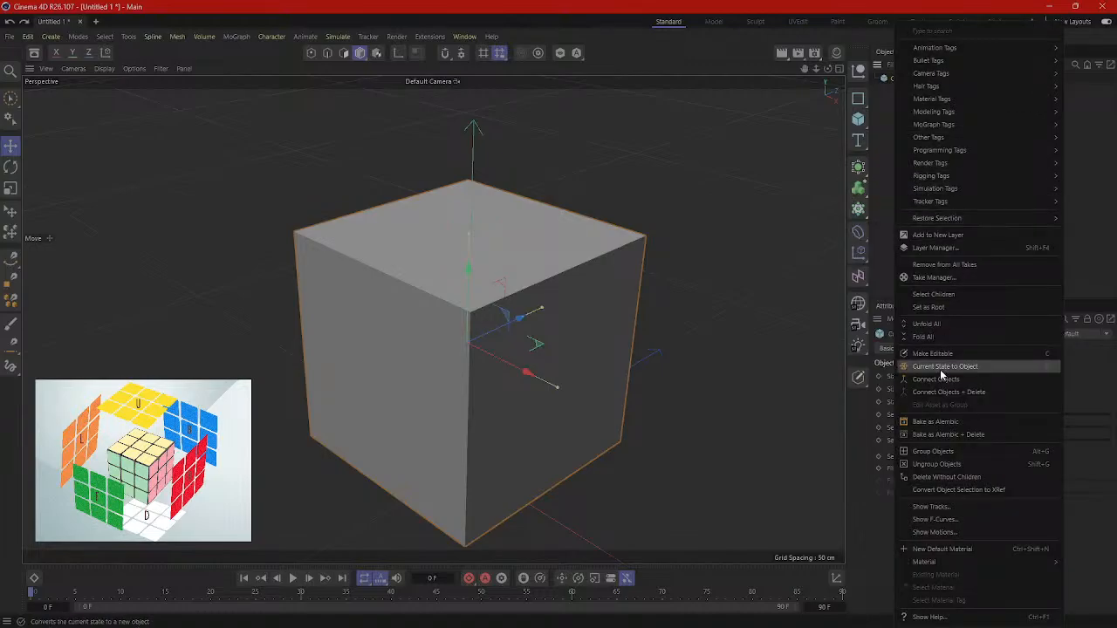
left_click(929, 367)
left_click(892, 85)
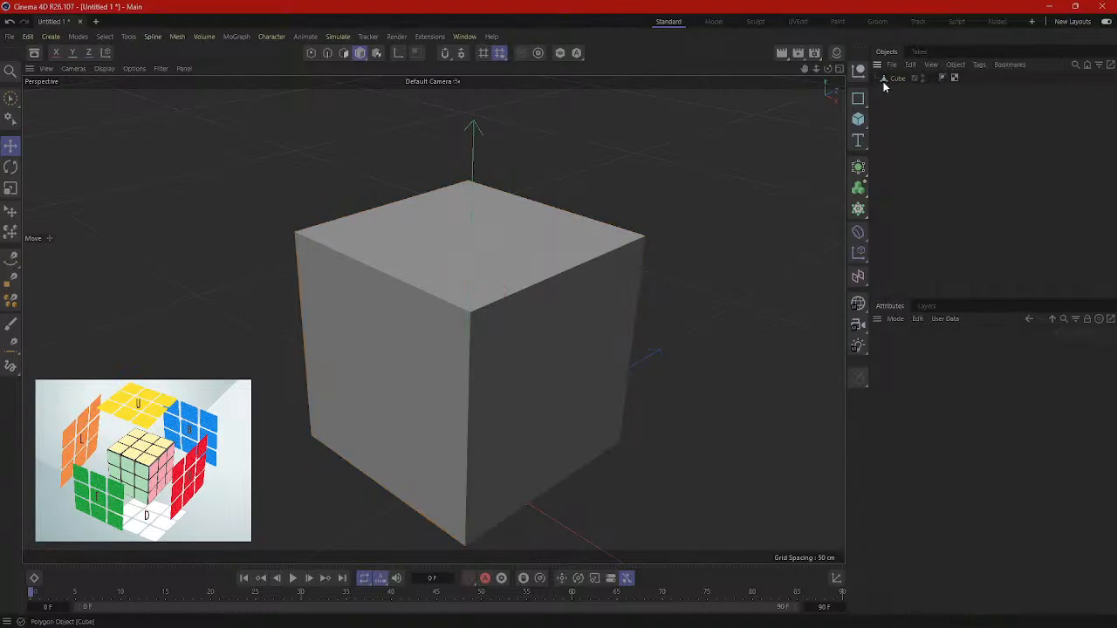
left_click(884, 80)
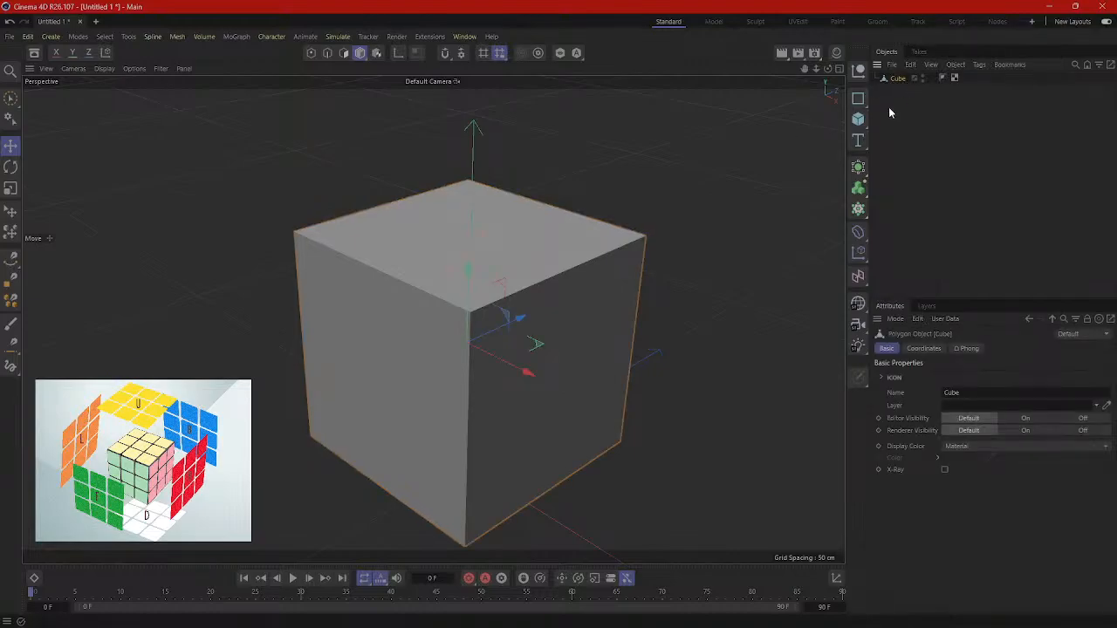
Step: Deselect the editable cube and examine it from several angles and distances
left_click_drag(738, 198, 612, 264, "alt")
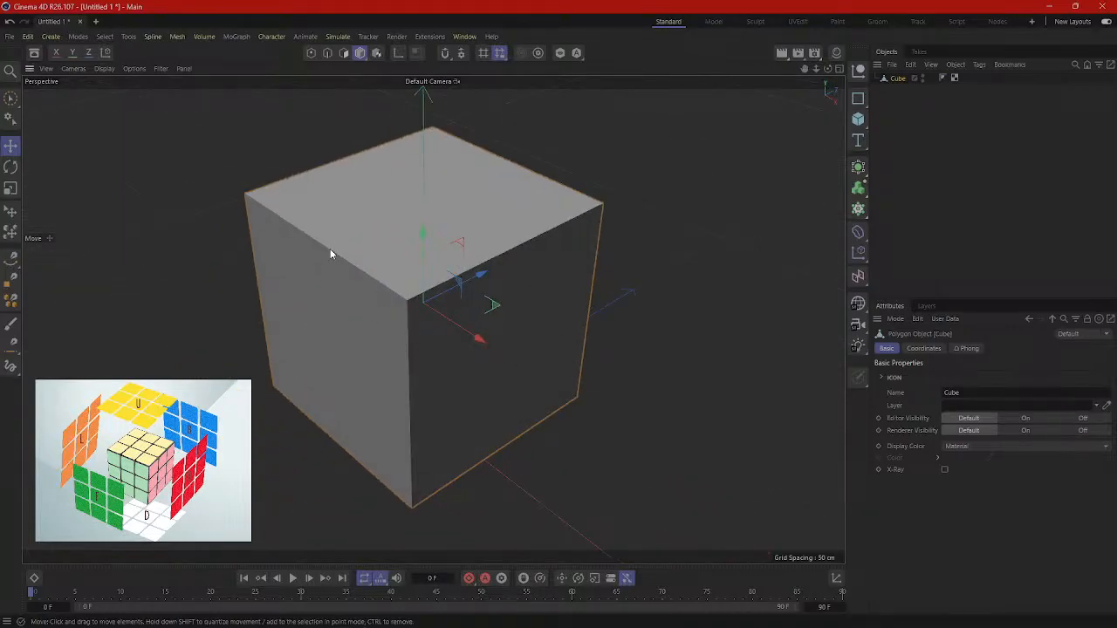
left_click_drag(657, 316, 565, 405, "alt")
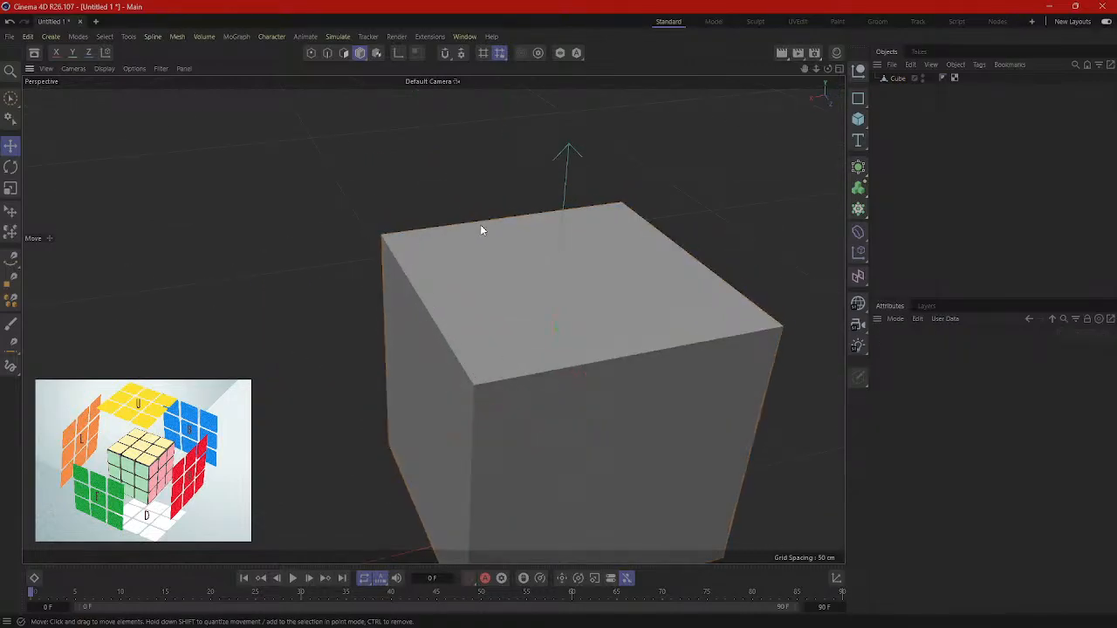
left_click(647, 209)
left_click_drag(397, 279, 549, 301, "alt")
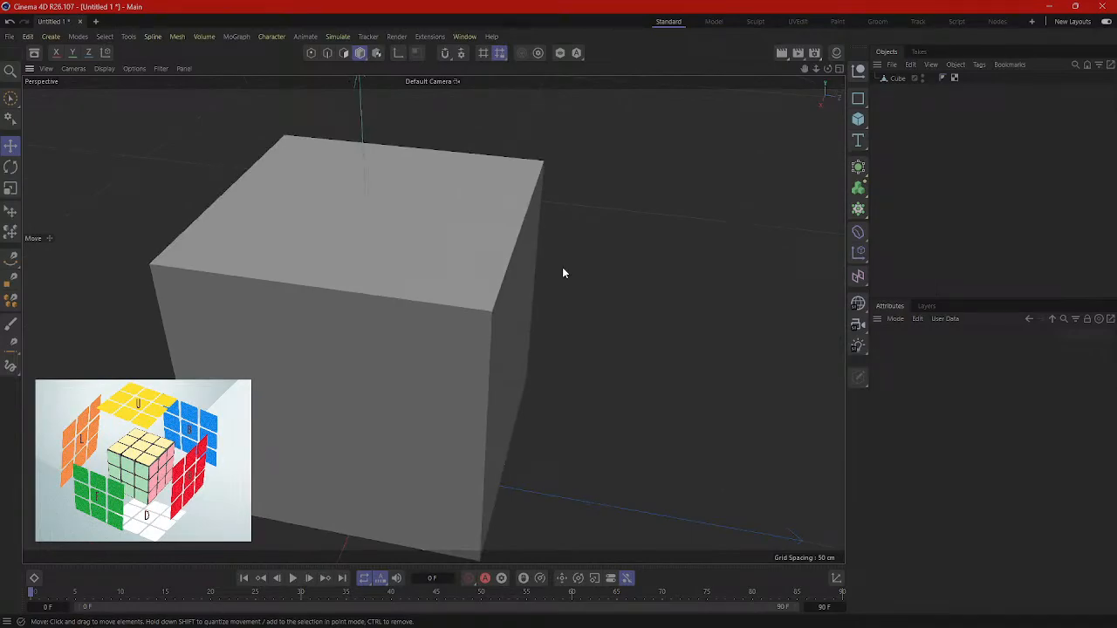
scroll(435, 193, "down", 3)
left_click_drag(435, 193, 520, 240, "alt")
middle_click_drag(519, 236, 533, 256, "alt")
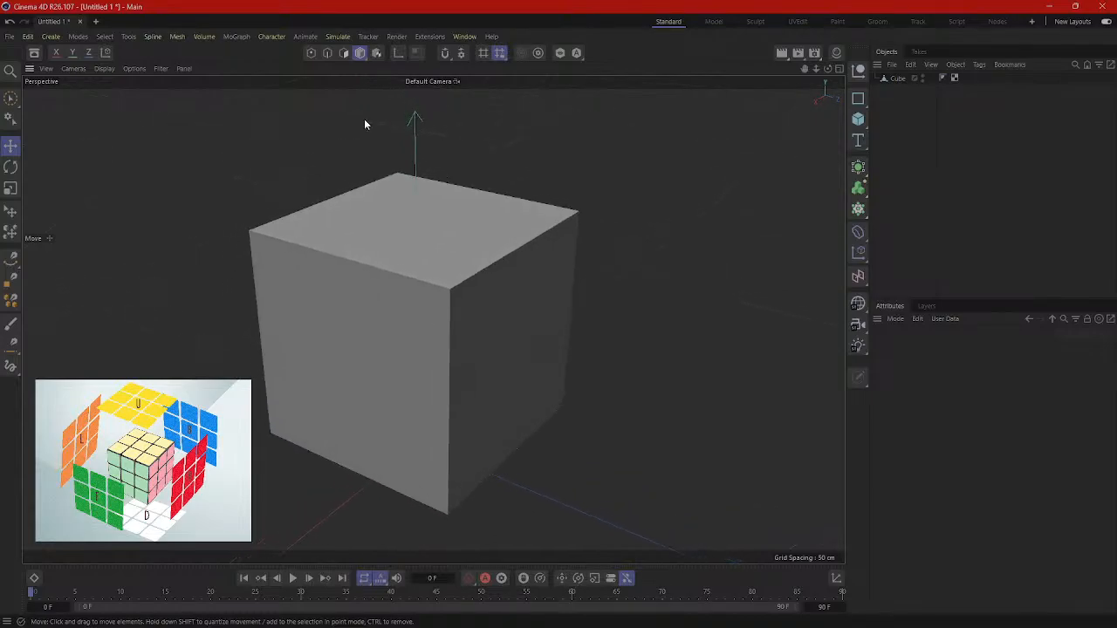
Step: Switch to Polygons mode, select one side face of the cube and pull it outward to lengthen the shape
left_click(345, 54)
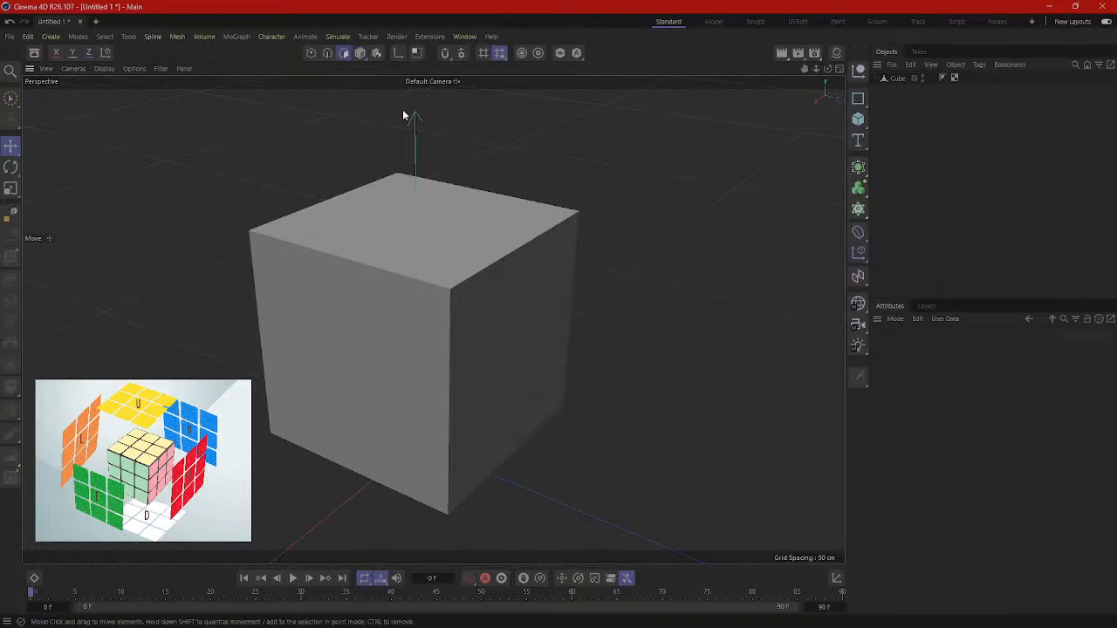
left_click(509, 307)
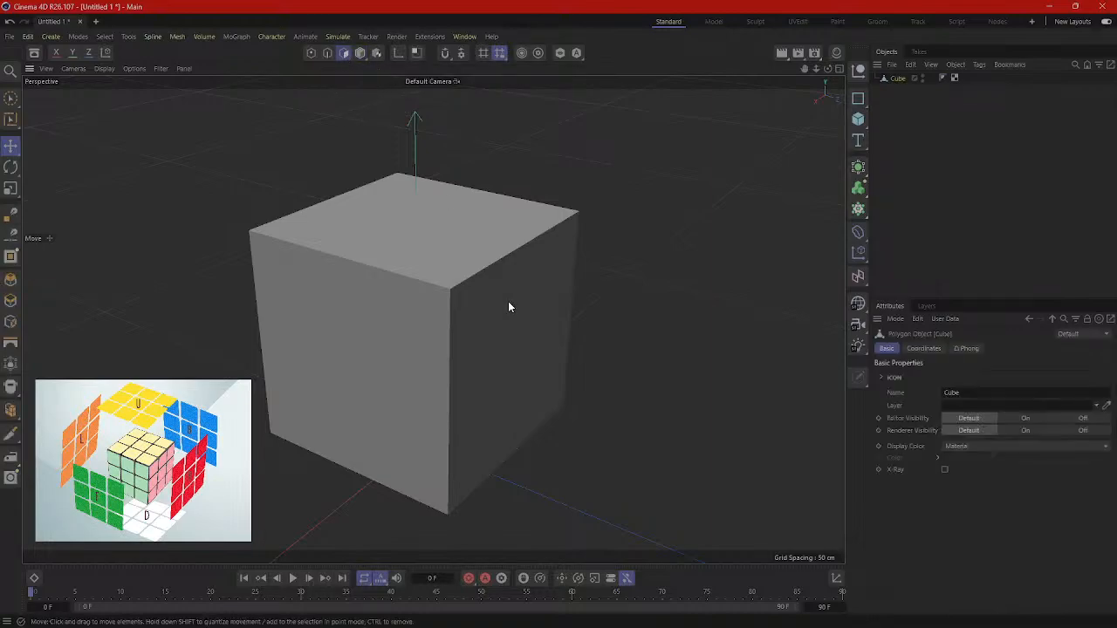
left_click(521, 325)
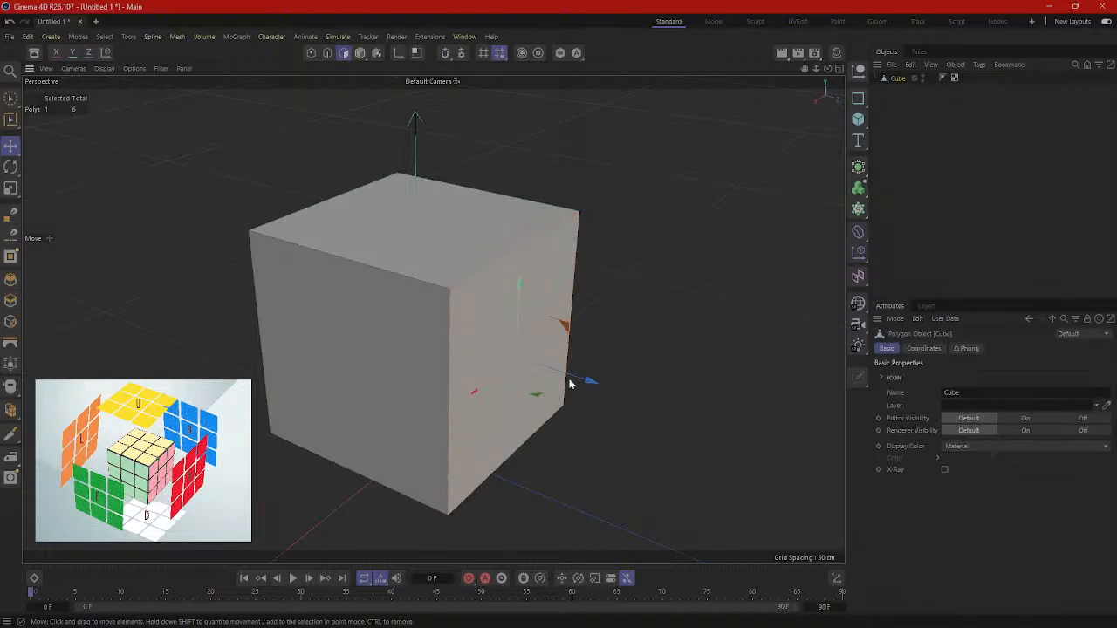
left_click_drag(569, 382, 610, 375)
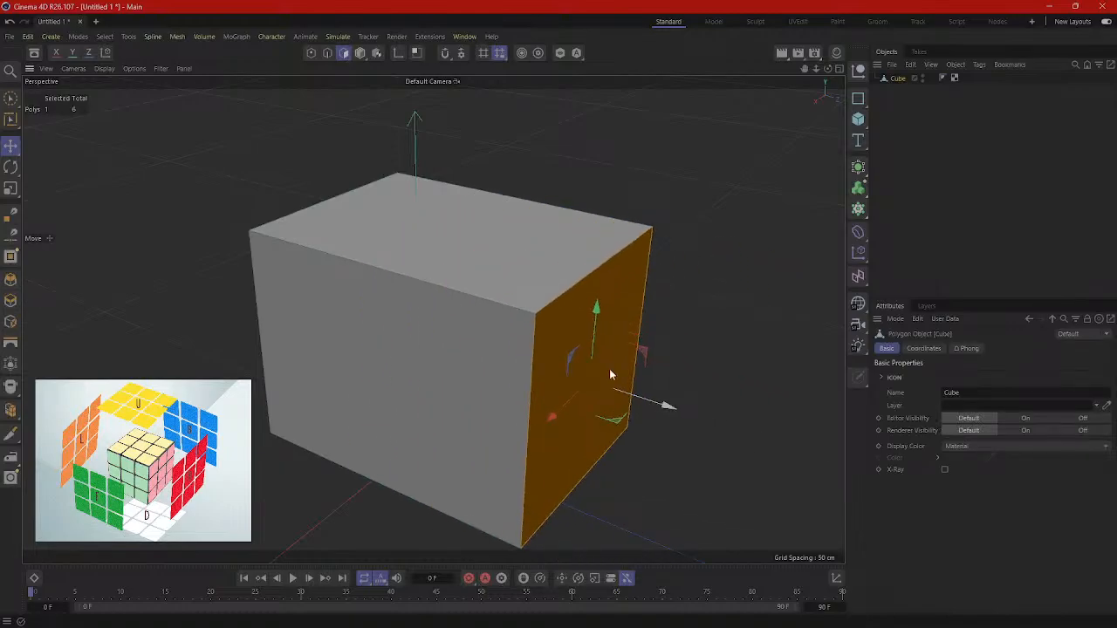
Step: Raise the top face of the box and pull its large front face outward
left_click(452, 199)
left_click_drag(451, 193, 463, 140)
left_click(371, 384)
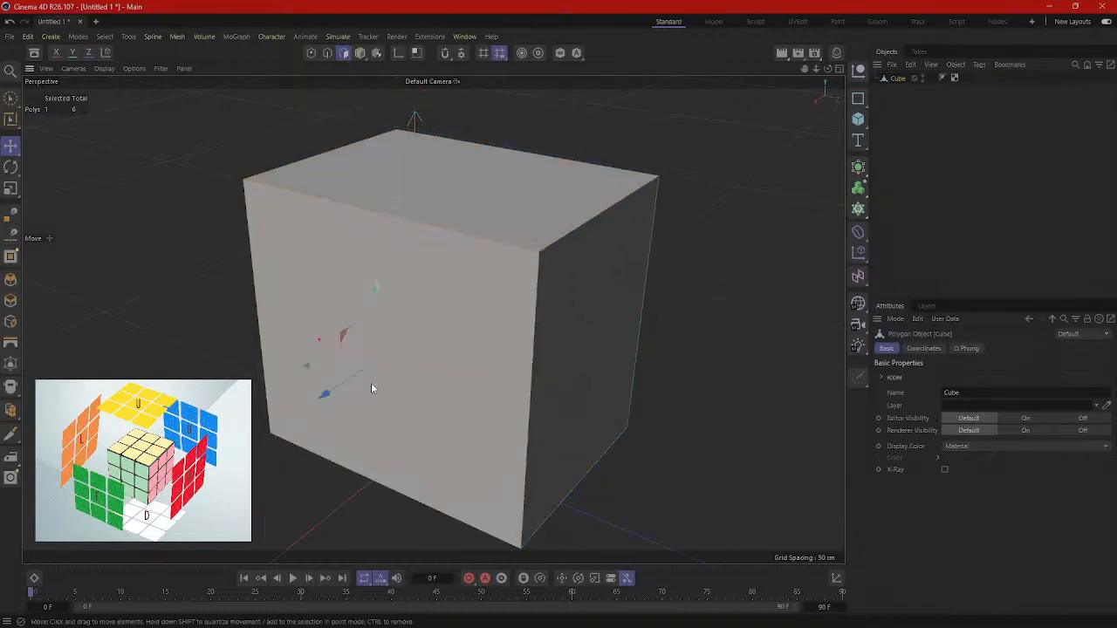
left_click_drag(348, 381, 166, 491)
Step: Select the previously stretched side face again and pull it further outward
left_click(559, 410)
left_click_drag(621, 440, 780, 505)
scroll(675, 427, "down", 3)
middle_click_drag(671, 422, 608, 309, "alt")
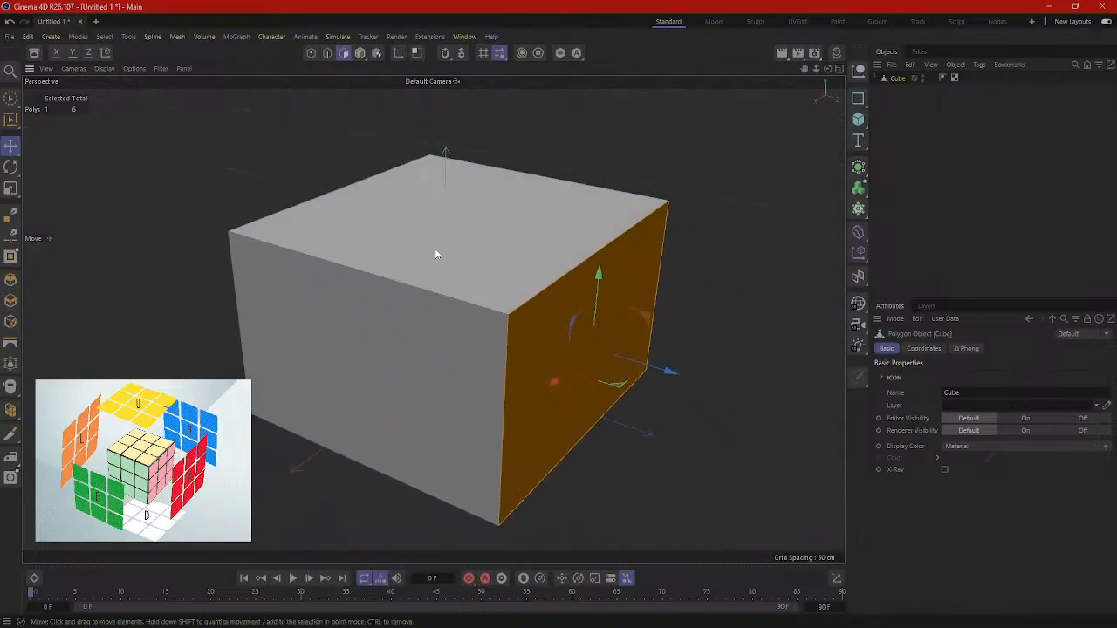
Step: Enlarge the box further by raising its top face and moving the adjacent side and front faces
left_click_drag(436, 254, 602, 384, "alt")
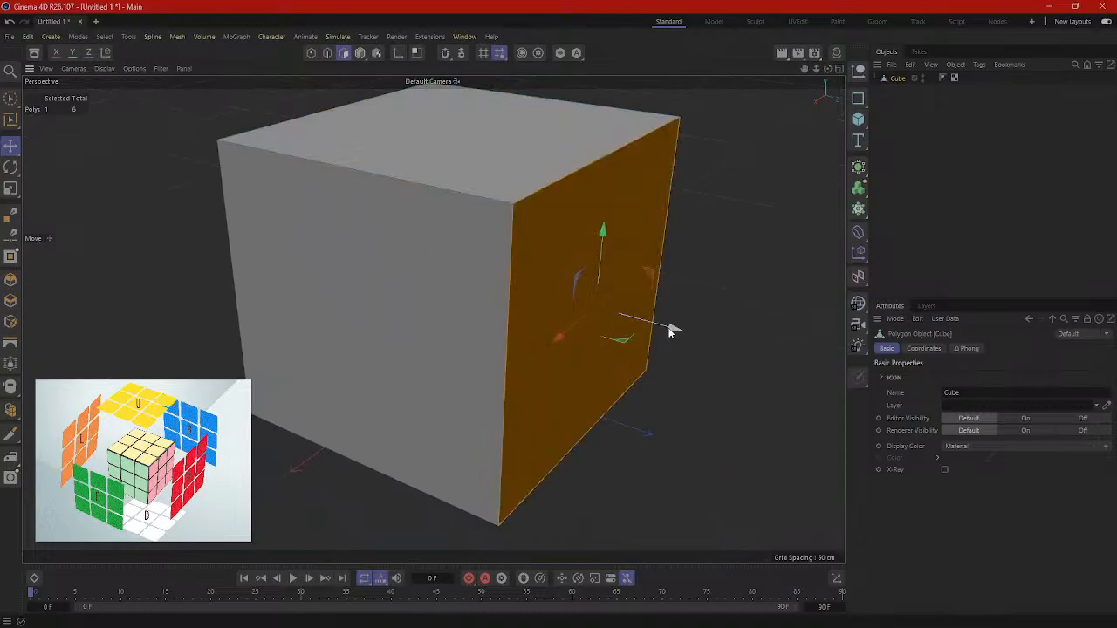
left_click_drag(669, 332, 808, 367)
left_click(411, 357)
left_click_drag(514, 424, 440, 426, "alt")
left_click_drag(403, 342, 570, 322)
scroll(422, 344, "down", 2)
middle_click_drag(523, 318, 583, 276, "alt")
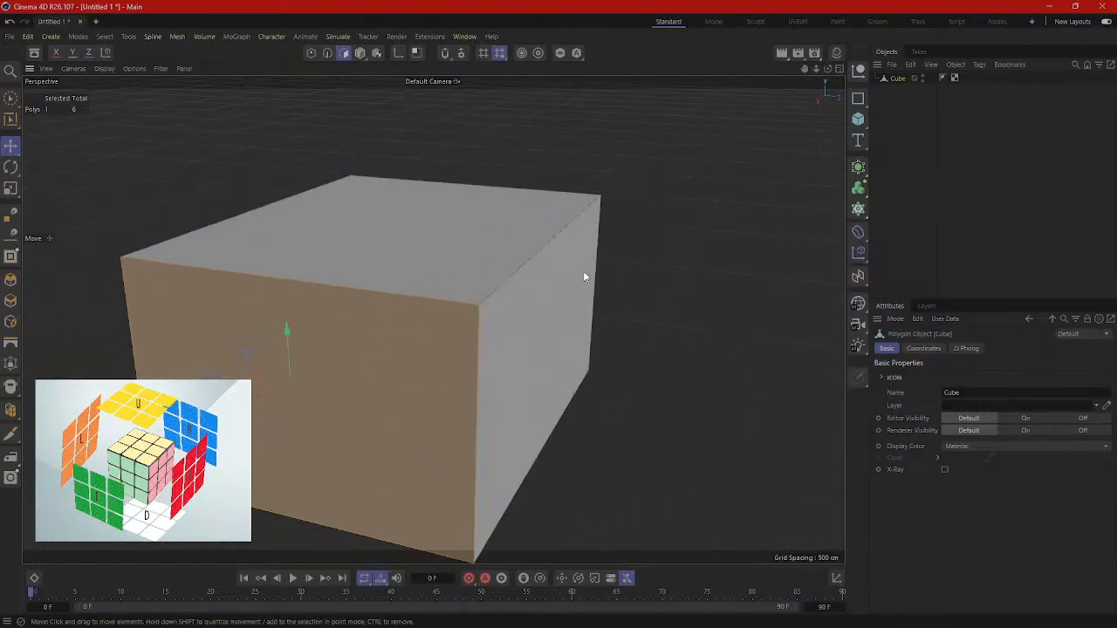
Step: Switch to Edges mode and move the top edge of the side face downward so the top slopes
left_click(327, 52)
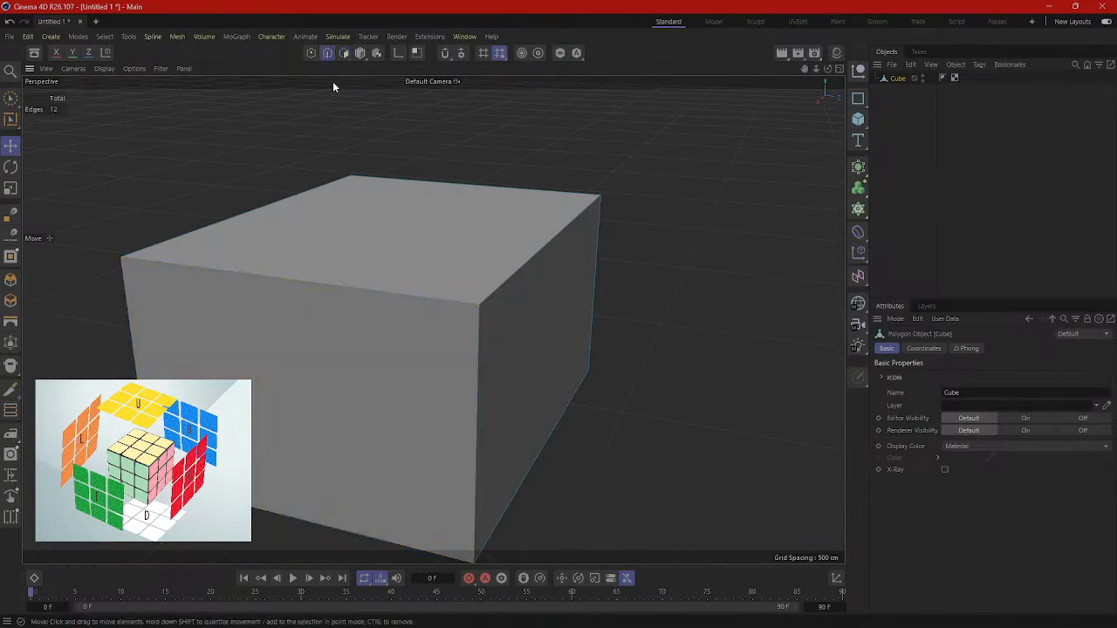
left_click(550, 249)
mouse_move(588, 270)
left_mouse_down()
mouse_move(628, 269)
mouse_move(595, 274)
left_mouse_up()
middle_click_drag(705, 392, 682, 347, "alt")
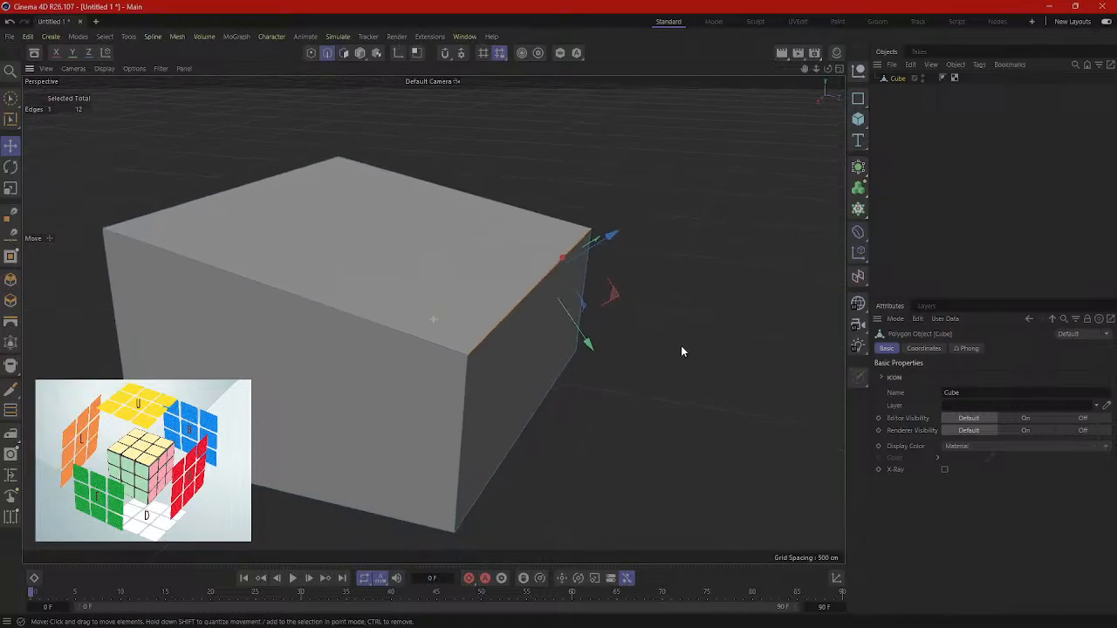
left_click_drag(682, 352, 641, 373, "alt")
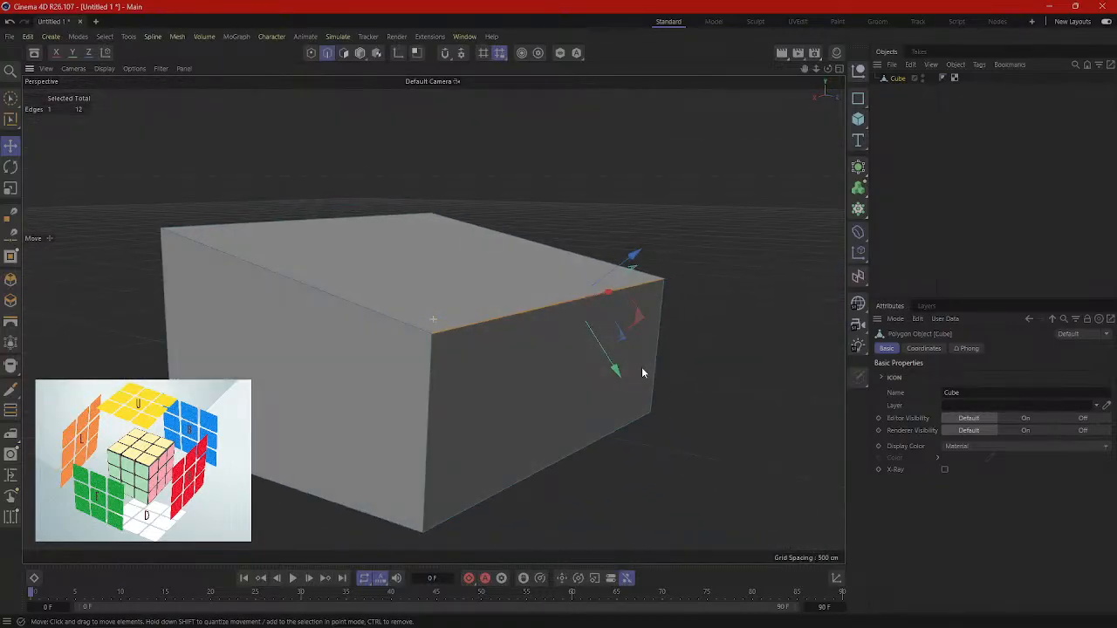
middle_click_drag(682, 353, 614, 360, "alt")
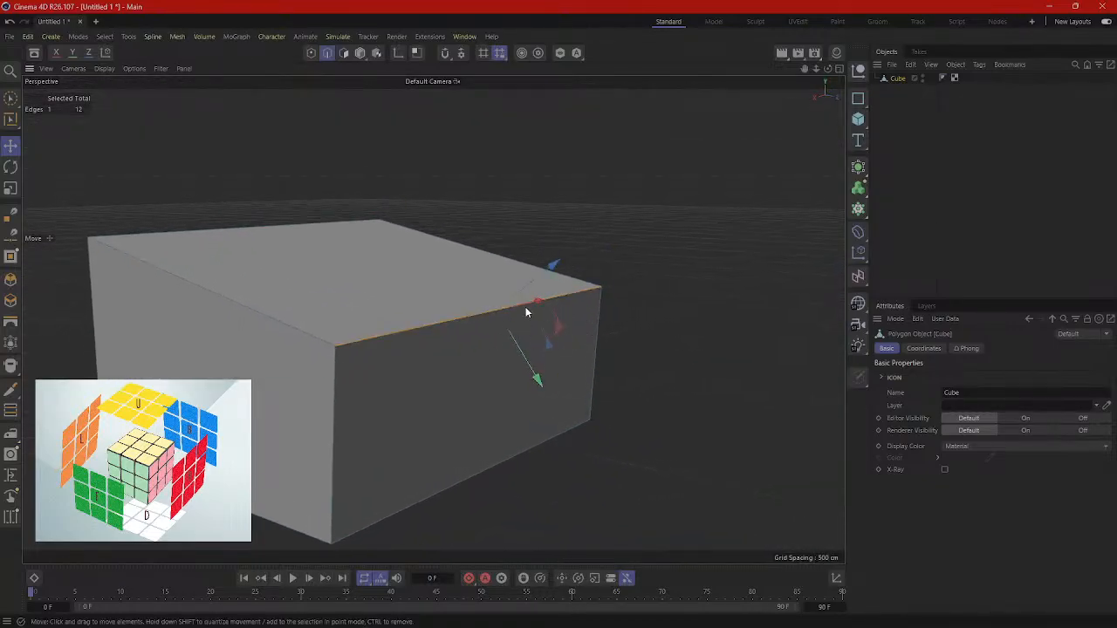
left_click_drag(526, 313, 650, 411, "alt")
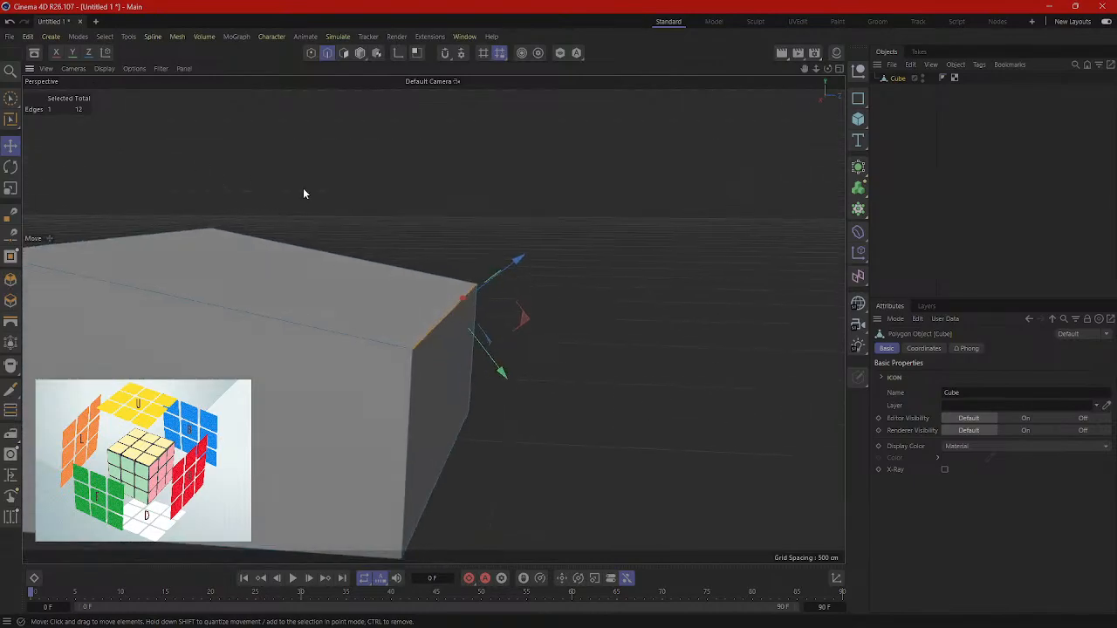
Step: Compare the selected edge's axes in object and world coordinates, ending with the world coordinate system
left_click(107, 53)
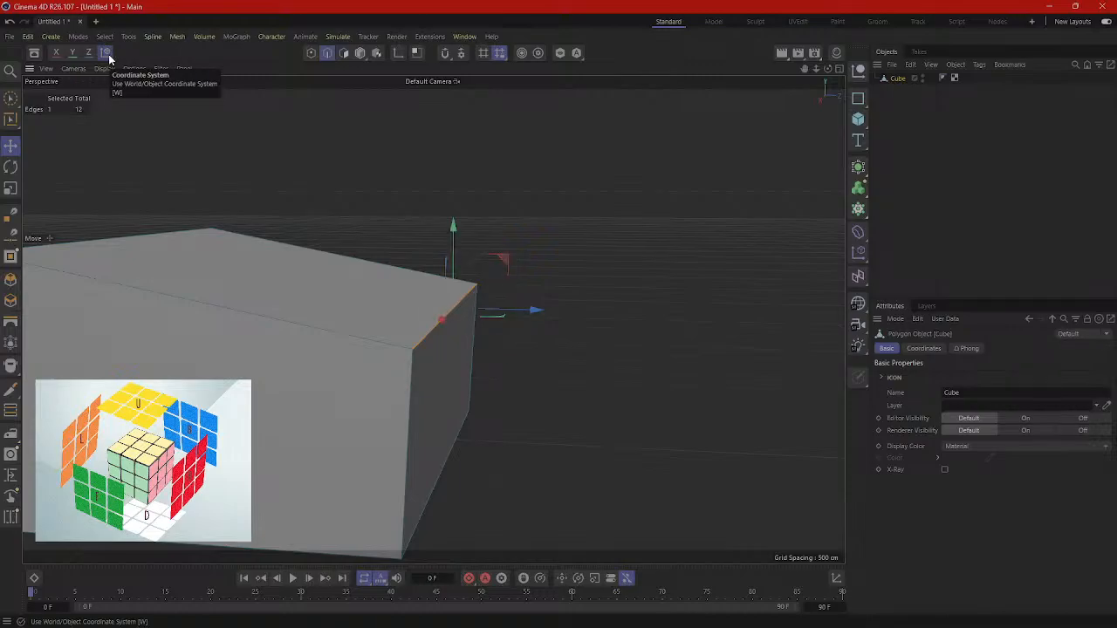
left_click(107, 54)
left_click(106, 53)
left_click(107, 53)
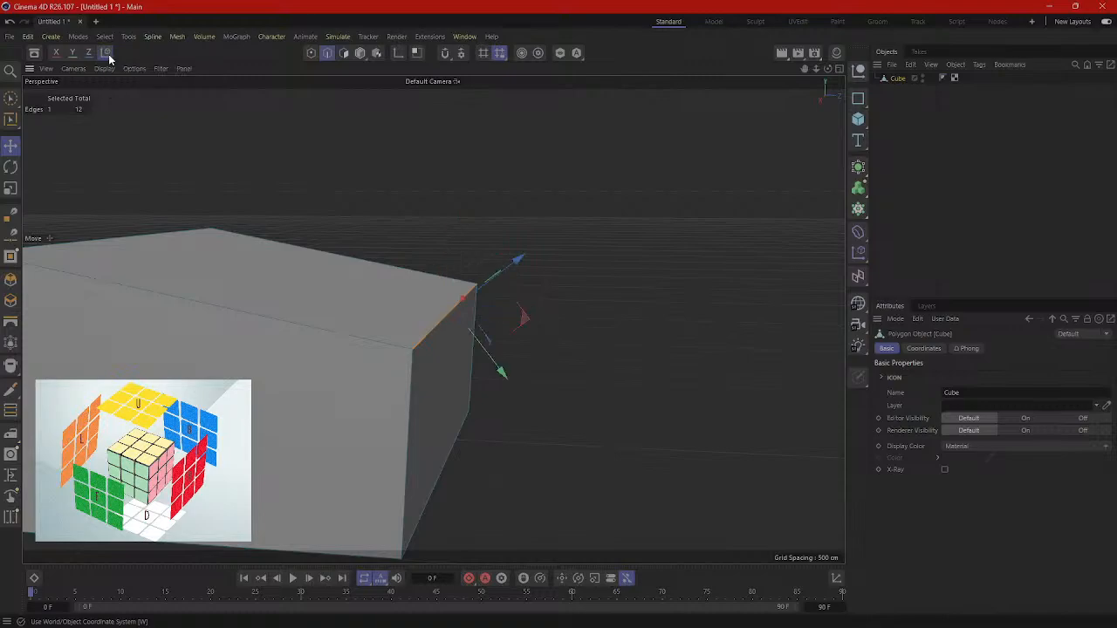
left_click(106, 54)
Step: Move the selected top edge outward and raise it using the world-aligned axes
left_click_drag(542, 314, 579, 342)
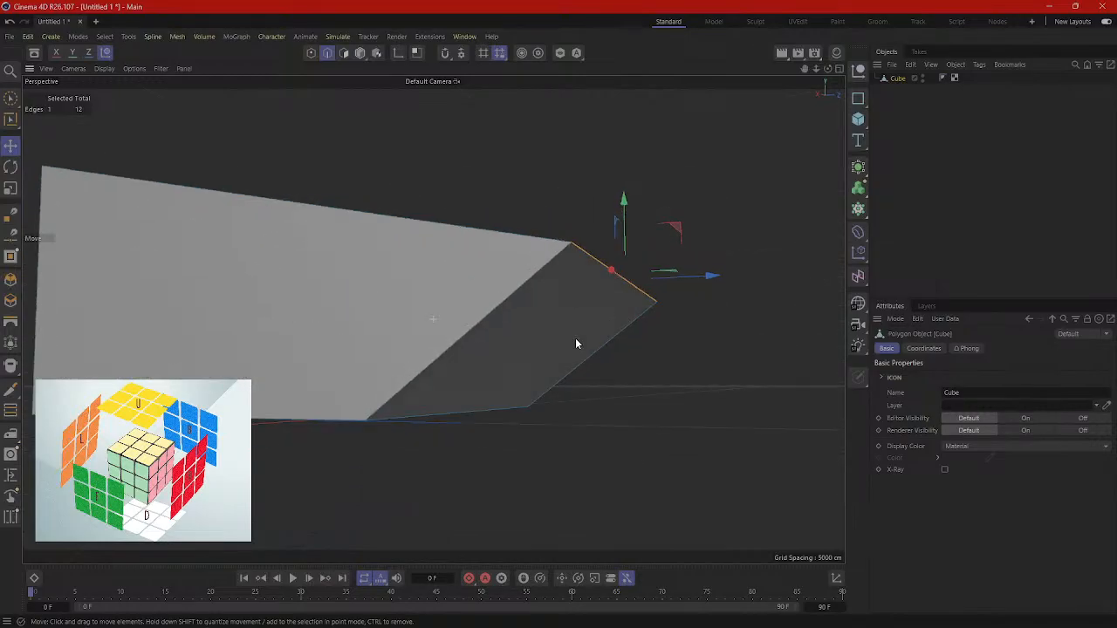
left_click_drag(477, 416, 588, 368, "alt")
left_click(636, 305)
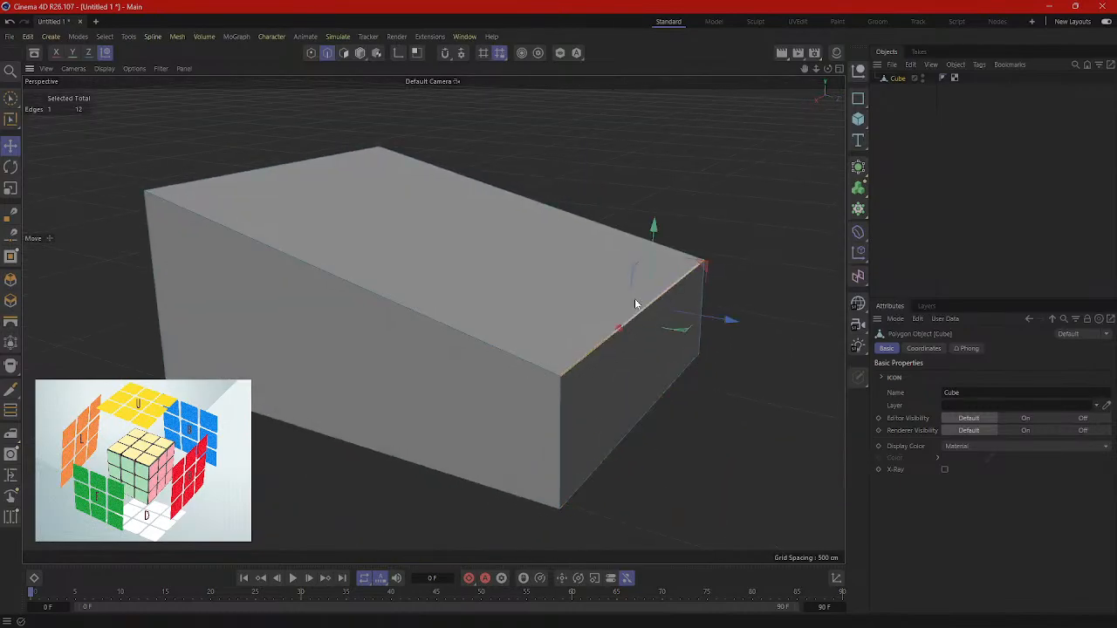
left_click_drag(636, 304, 717, 268)
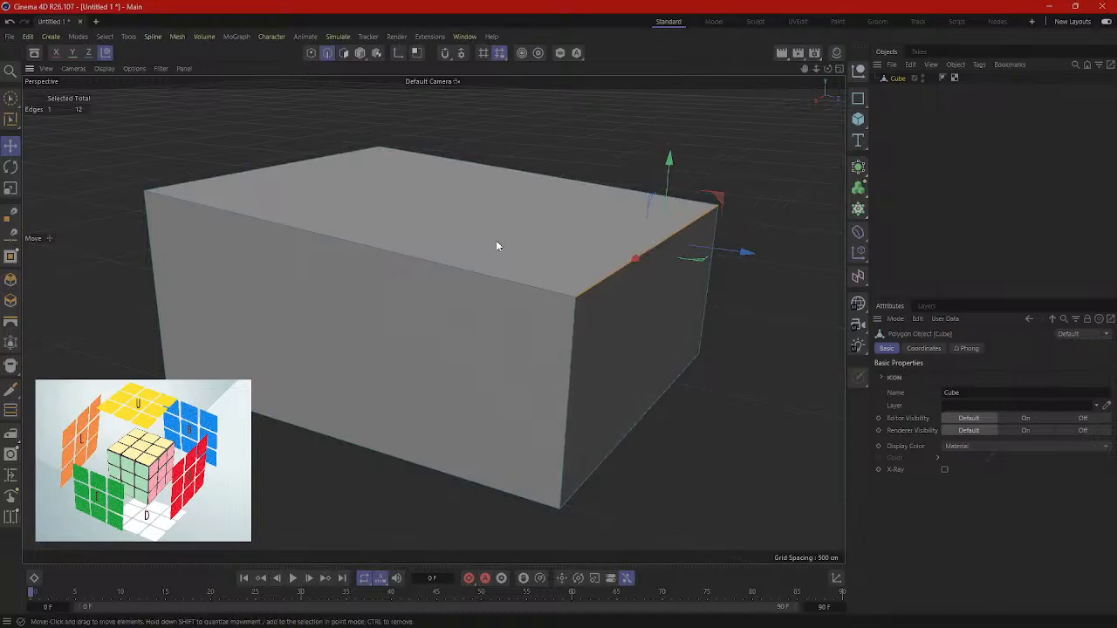
Step: Switch to Points mode, select a single corner point of the box and view it up close
scroll(671, 278, "down", 1)
left_click_drag(676, 348, 355, 266, "alt")
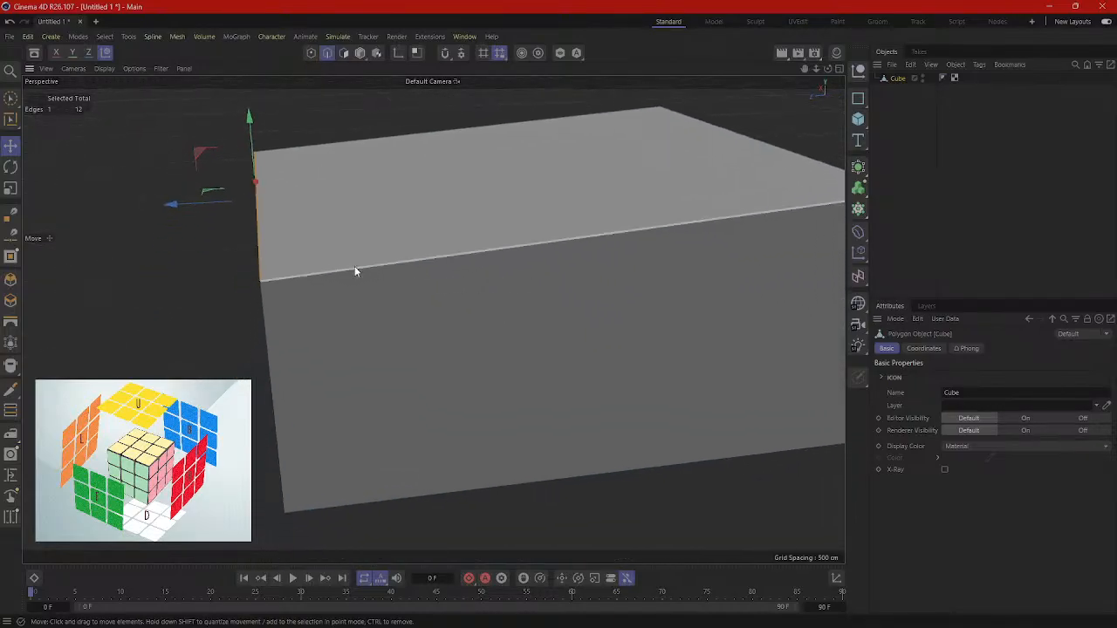
left_click(311, 52)
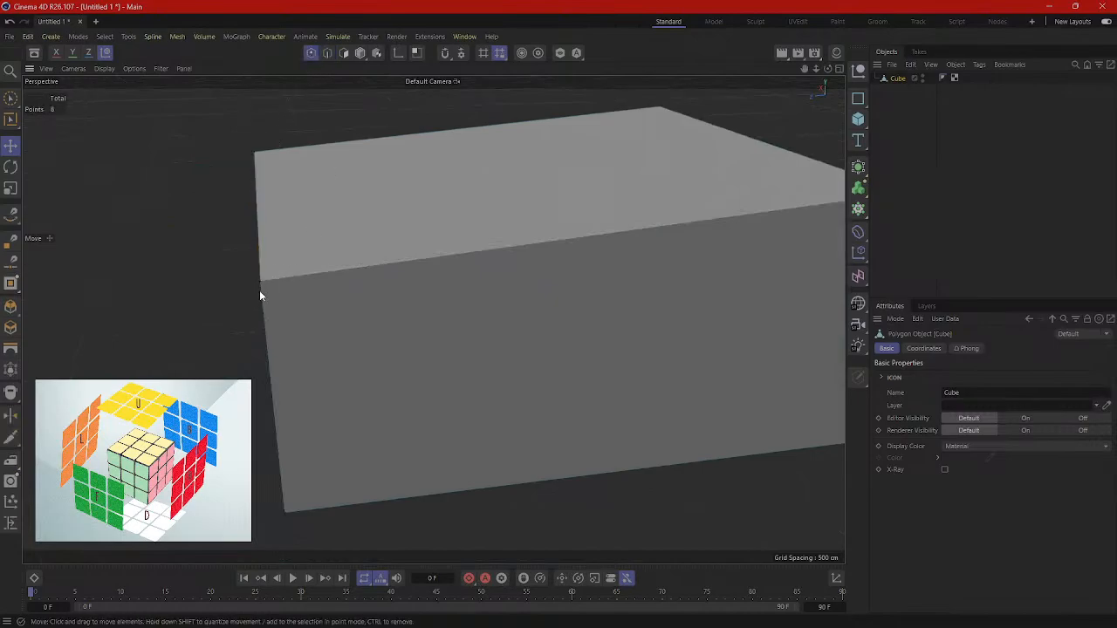
left_click_drag(352, 340, 532, 254, "alt")
right_click_drag(533, 254, 96, 367, "alt")
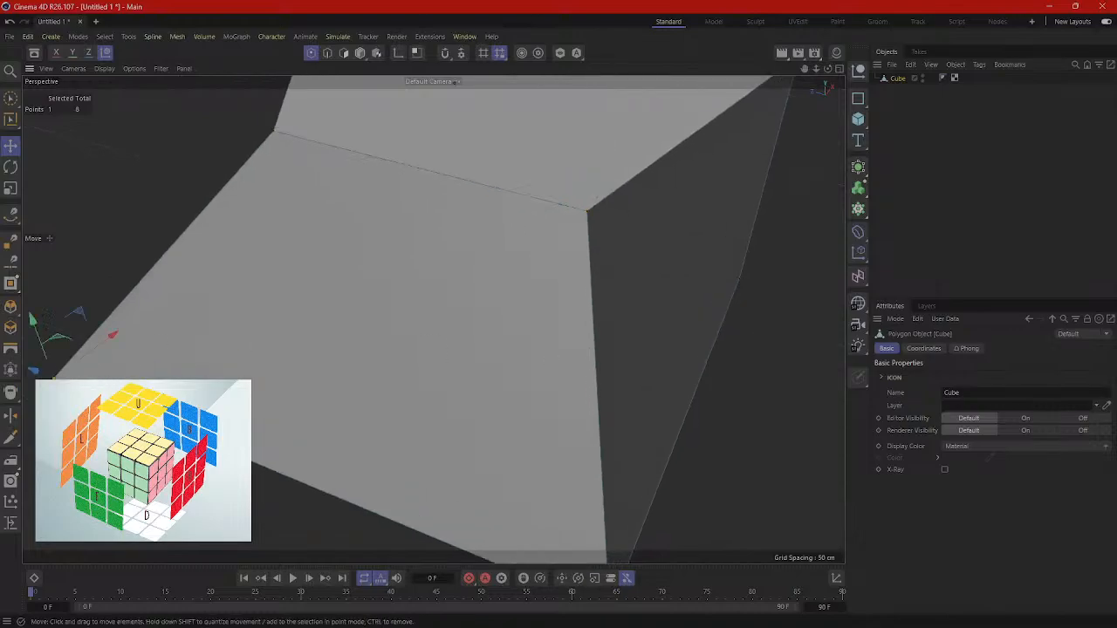
Step: Select corner points of the deformed box and examine its shape from several sides
left_click_drag(202, 378, 185, 316, "alt")
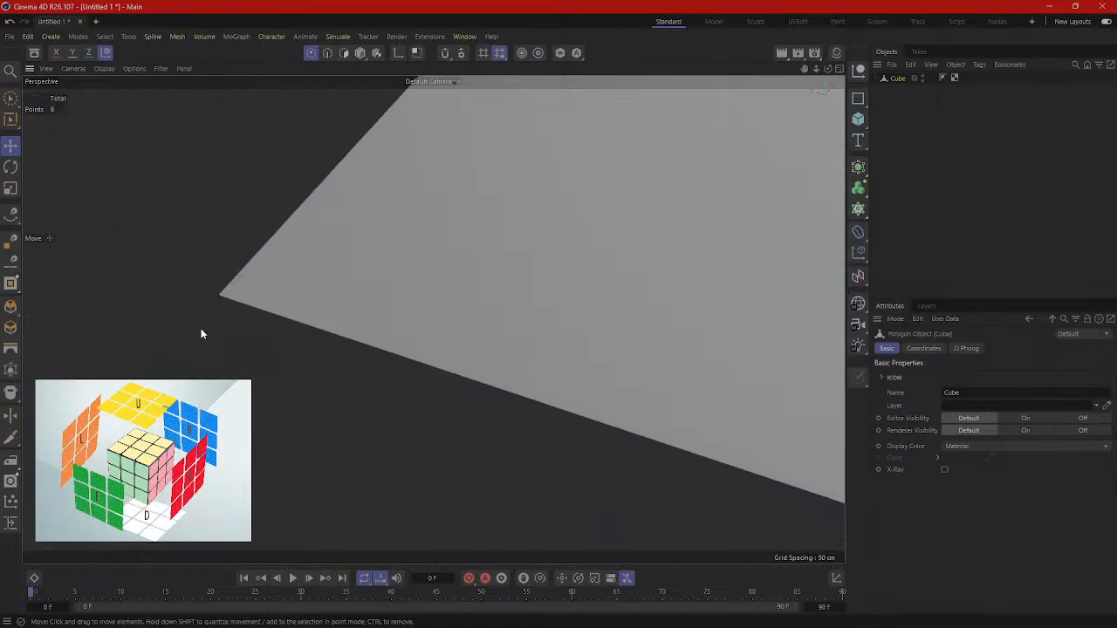
left_click(218, 300)
left_click_drag(187, 282, 574, 378, "alt")
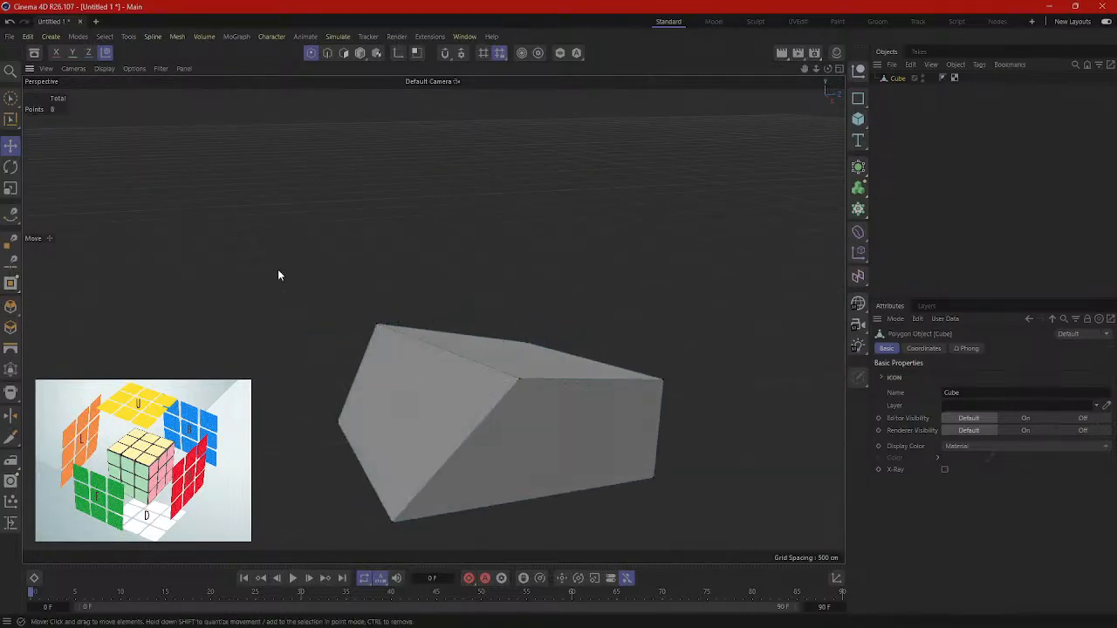
left_click_drag(278, 275, 346, 192, "alt")
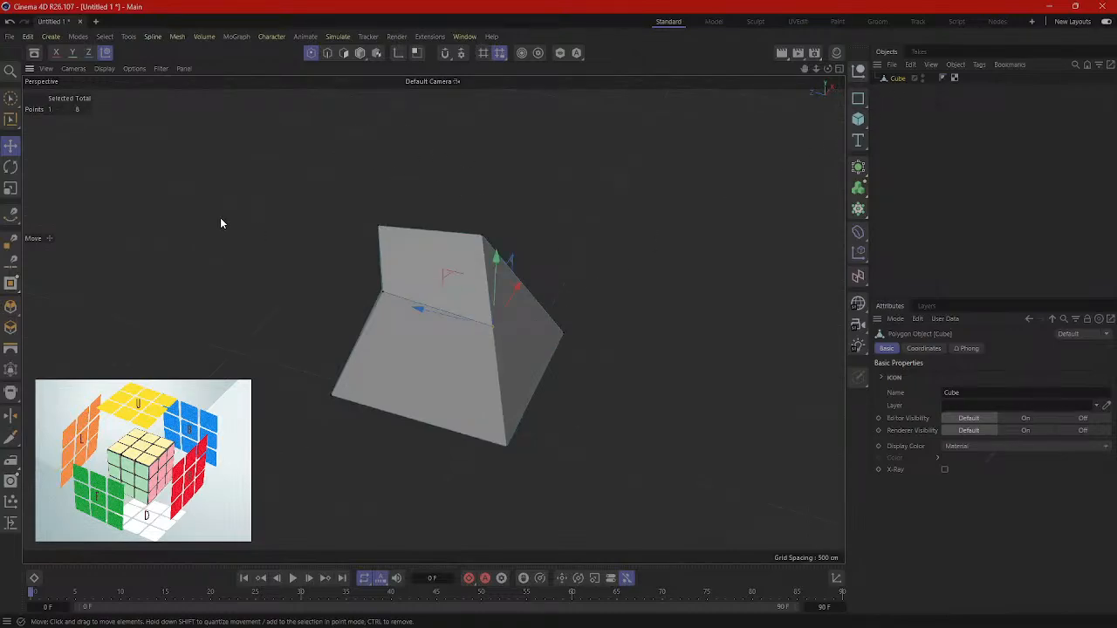
left_click_drag(294, 325, 504, 316, "alt")
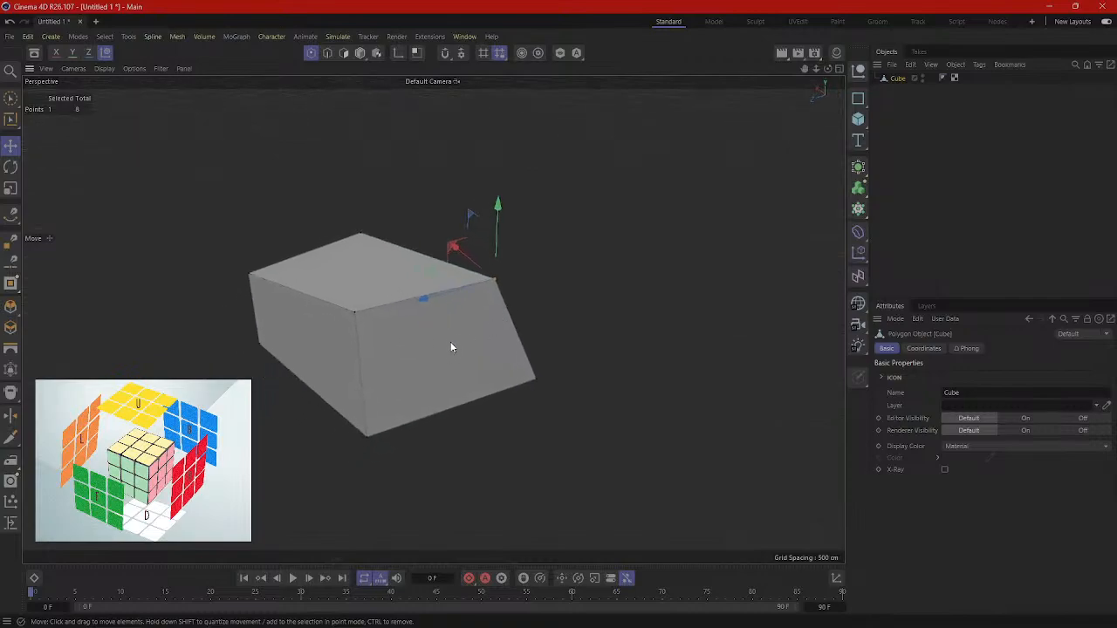
Step: Delete the deformed box and add a new default cube to the scene
key("Delete")
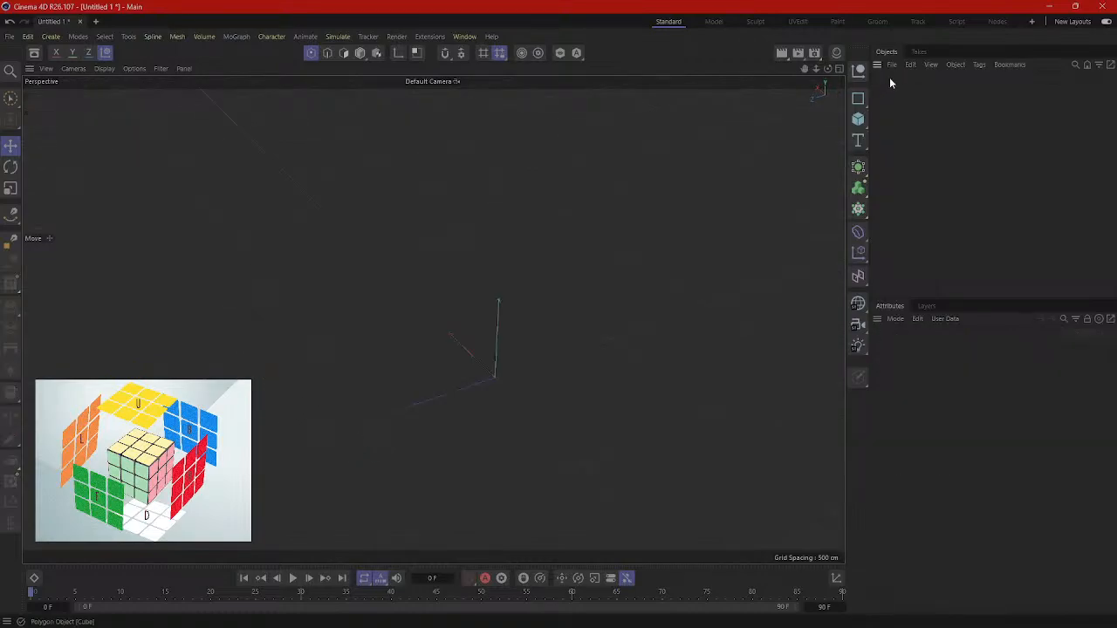
left_click(859, 121)
left_click(903, 137)
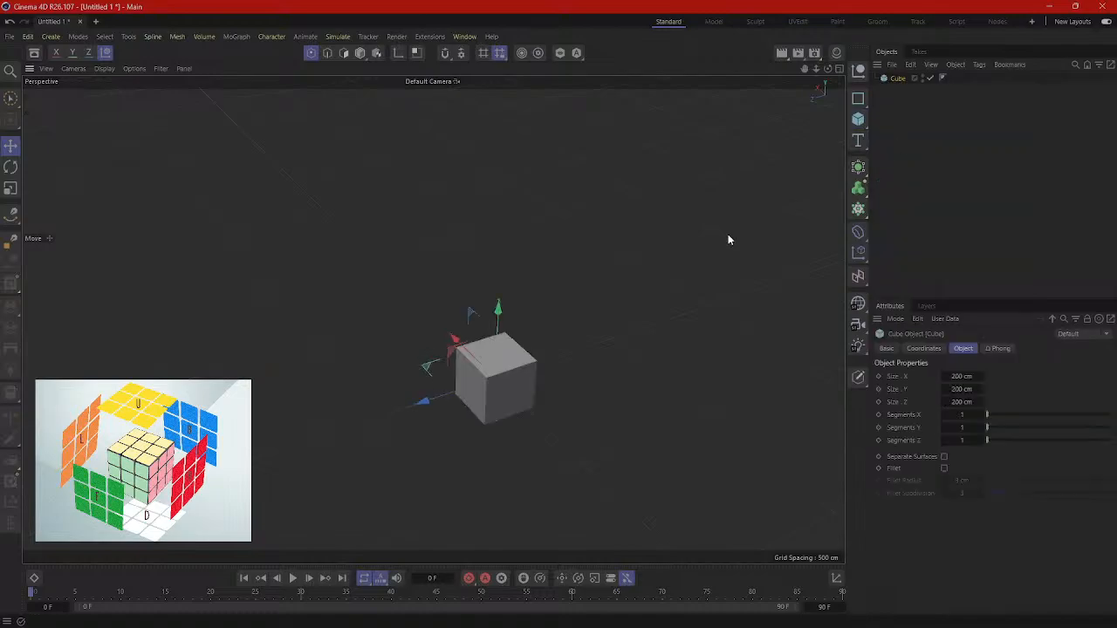
scroll(556, 397, "up", 5)
scroll(541, 367, "up", 3)
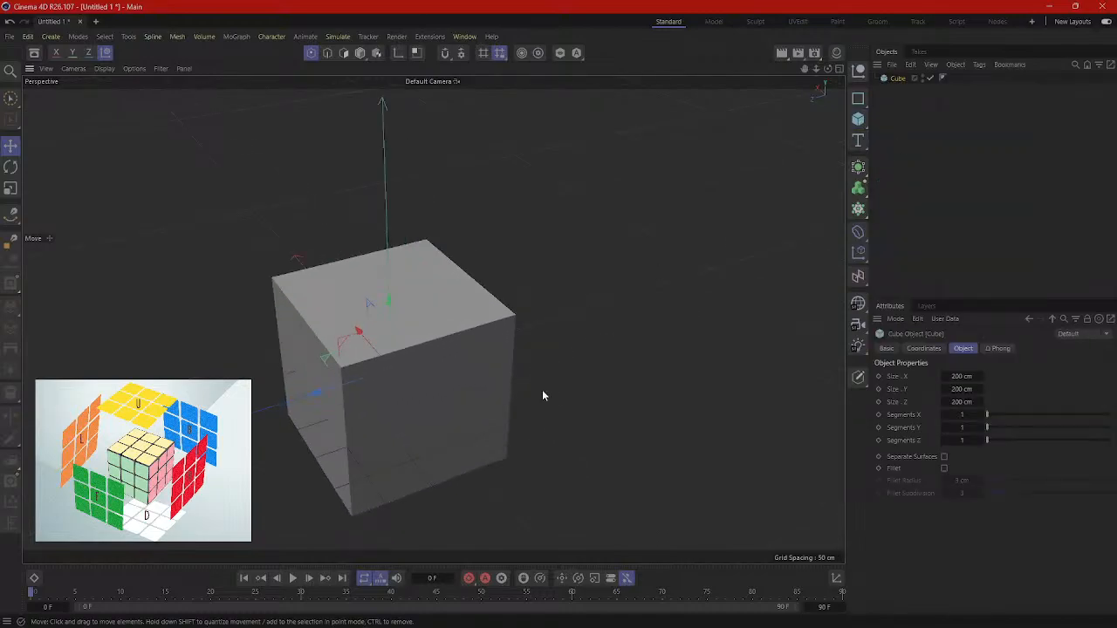
left_click_drag(542, 389, 470, 396, "alt")
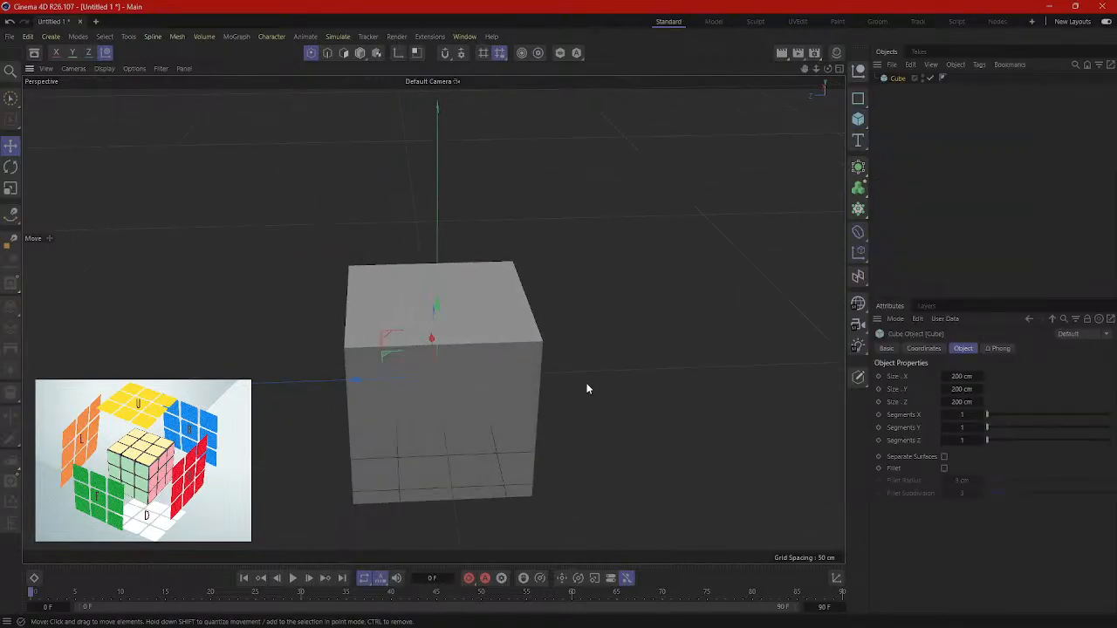
left_click_drag(586, 389, 452, 365, "alt")
left_click_drag(362, 292, 494, 332, "alt")
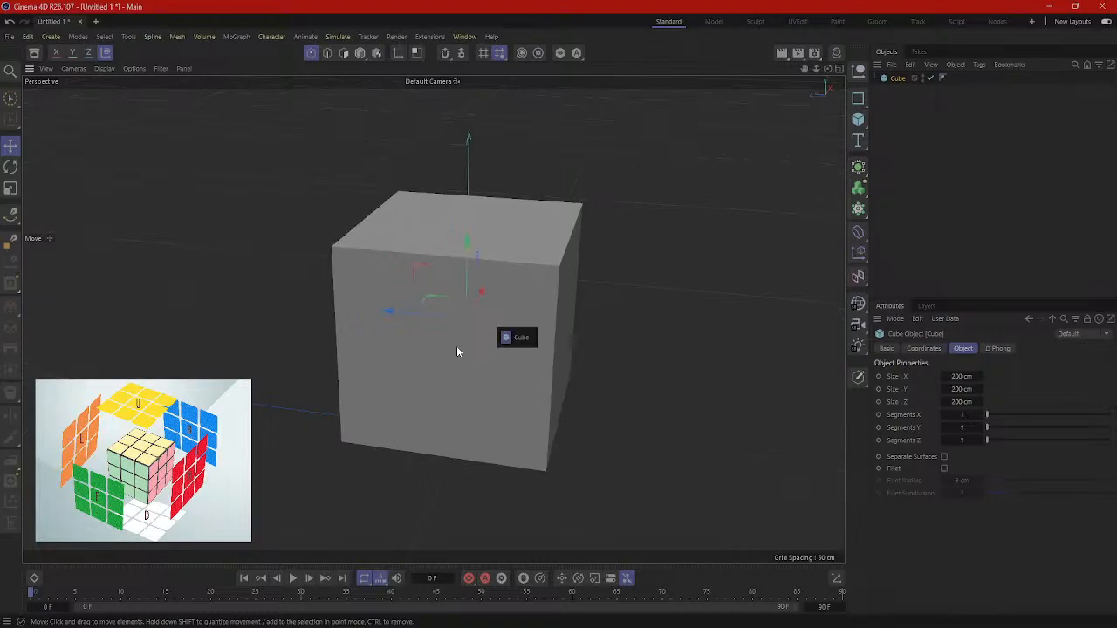
Step: Switch to Model mode, make the new cube editable and deselect it
left_click(361, 53)
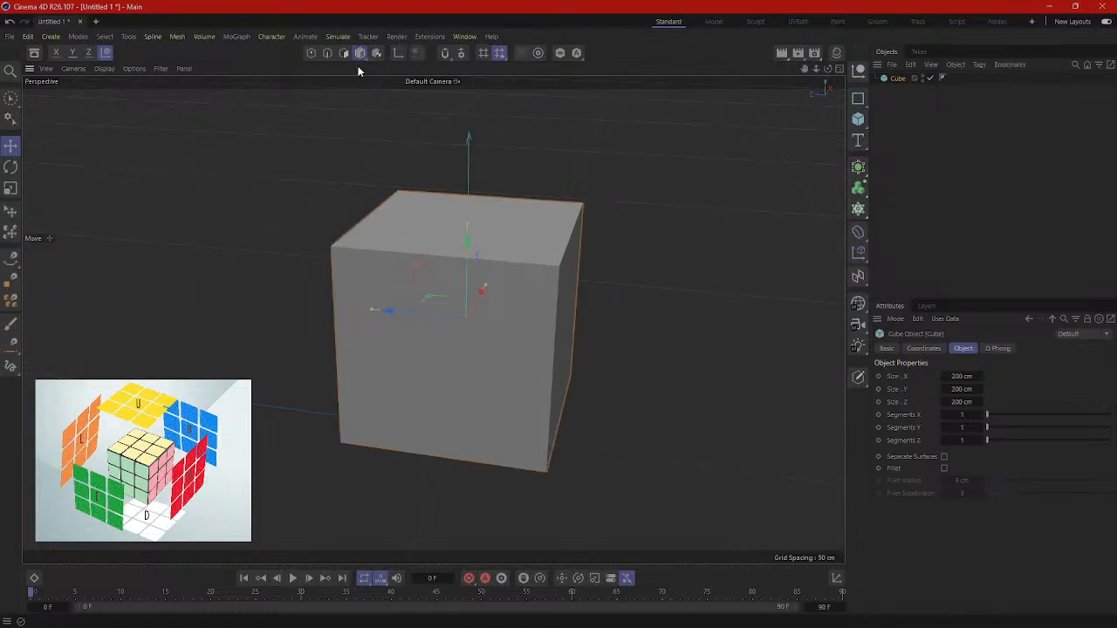
right_click(395, 324)
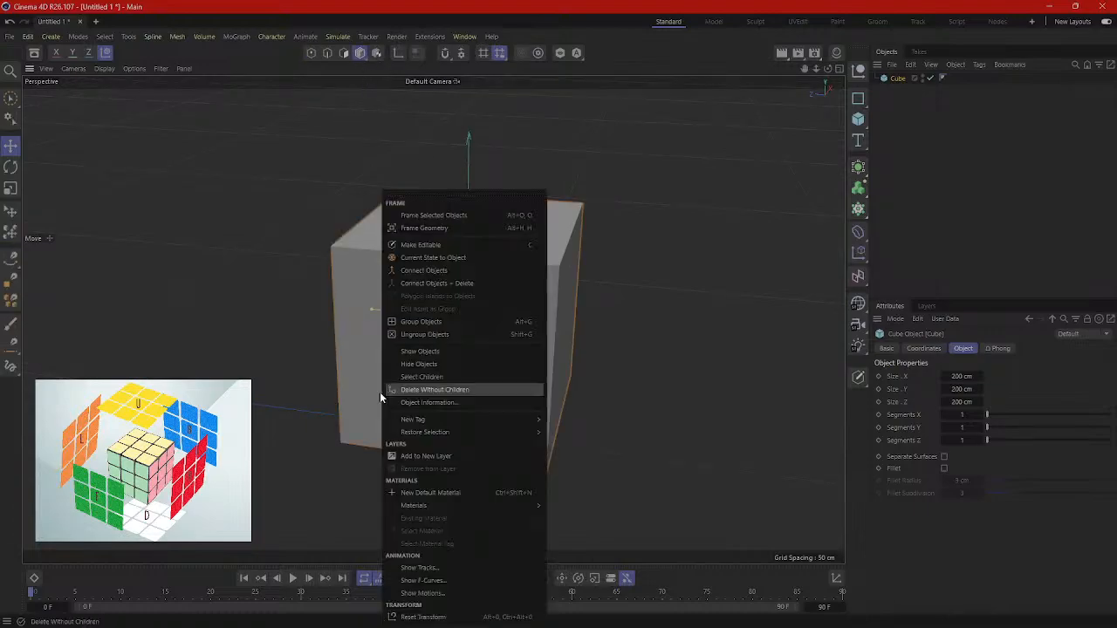
left_click(488, 246)
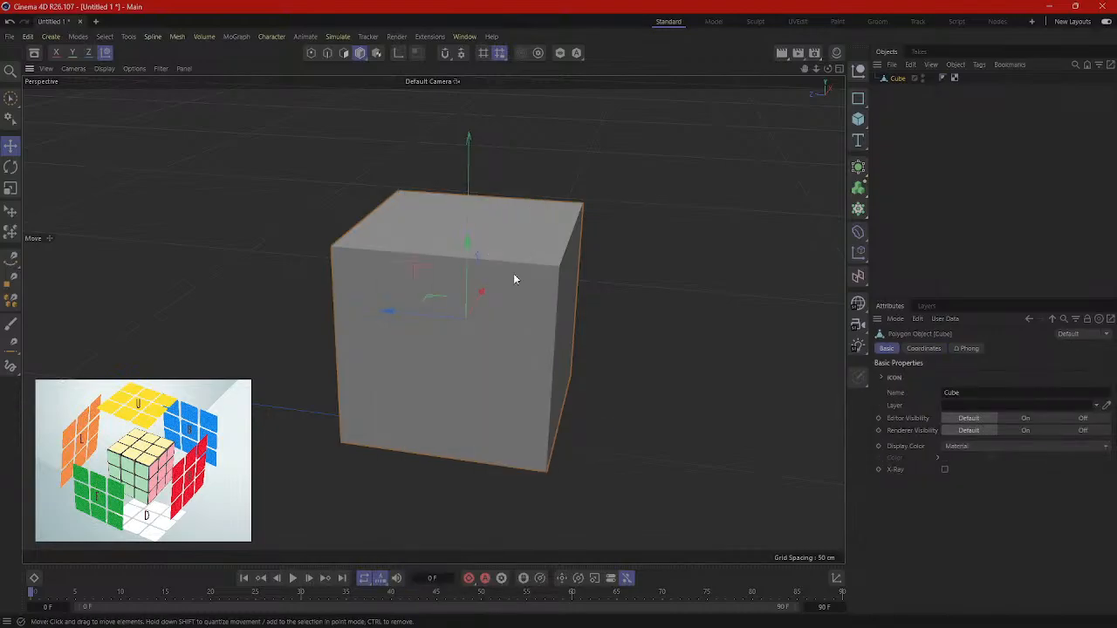
left_click(367, 122)
left_click_drag(651, 341, 679, 336, "alt")
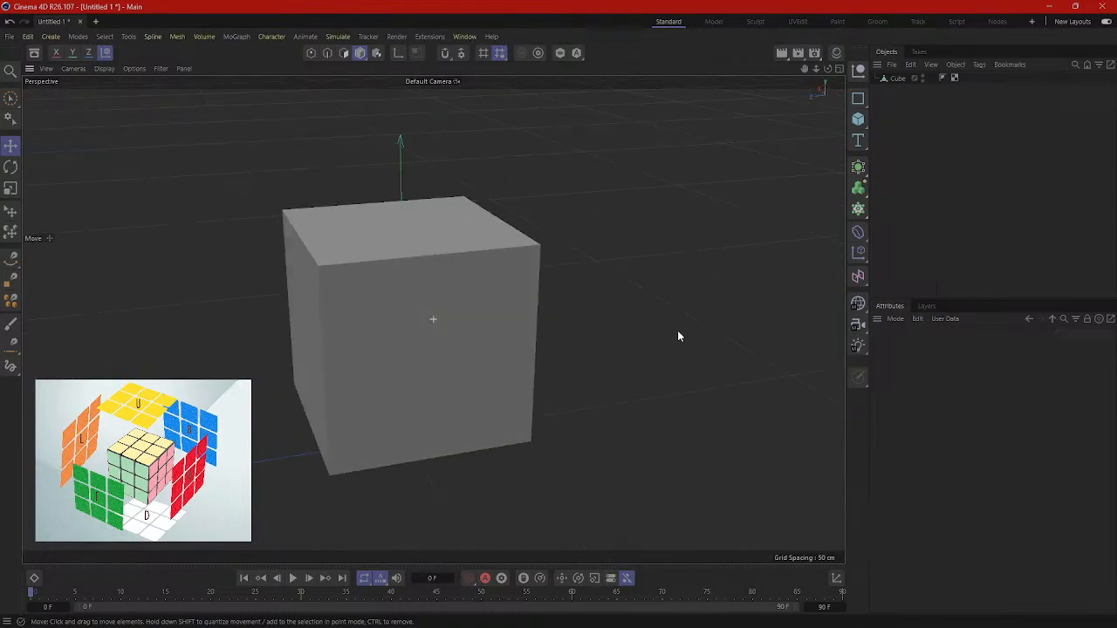
Step: Select a corner point of the cube in Points mode, then the front face's top edge in Edges mode
left_click(311, 53)
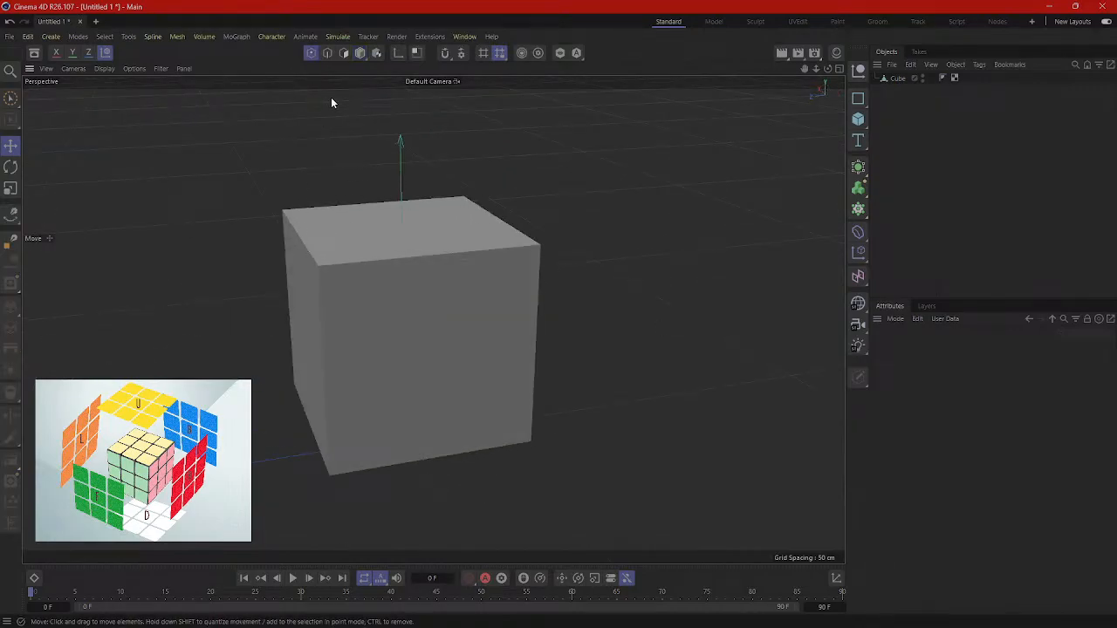
left_click(366, 288)
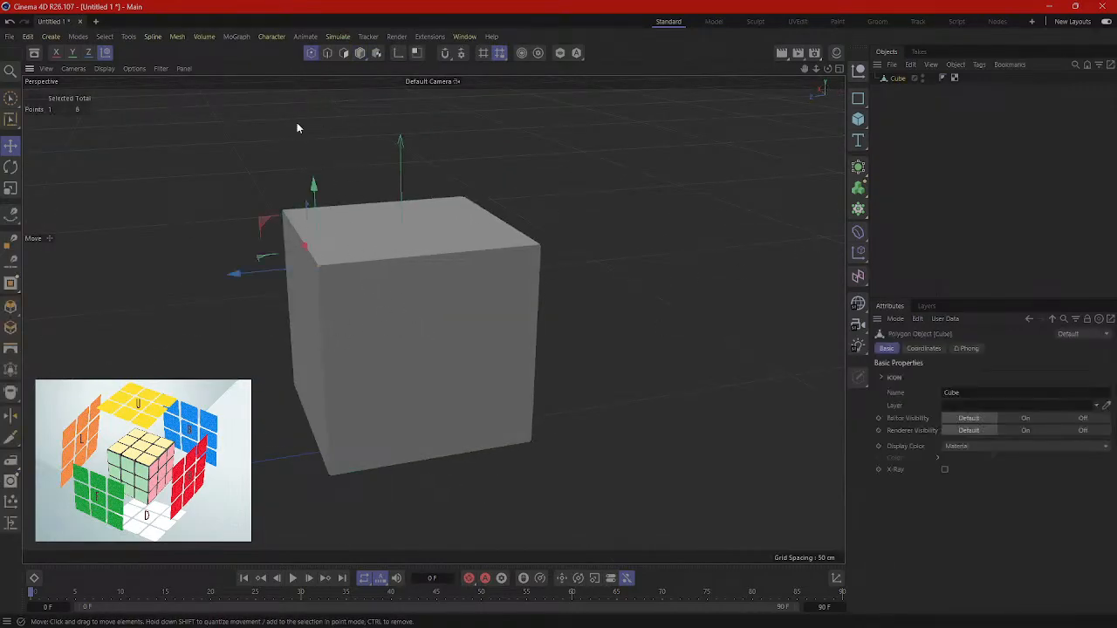
left_click(327, 53)
left_click(372, 263)
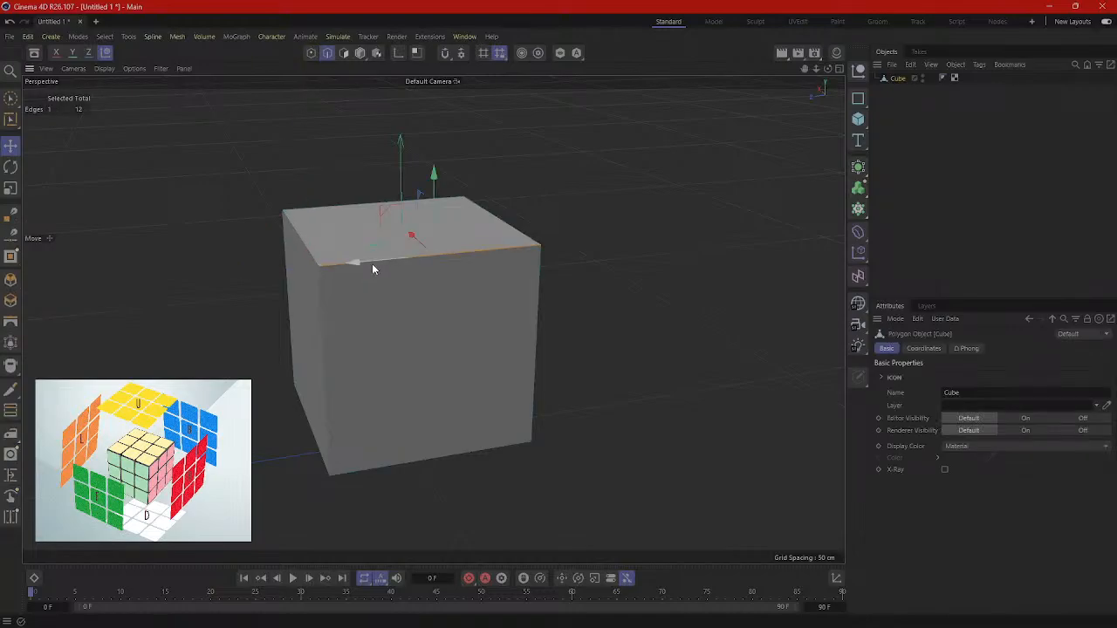
Step: Return to Points mode, try to move the selected corner point and undo the change
left_click(313, 55)
left_click_drag(201, 160, 396, 216)
key("ctrl+z")
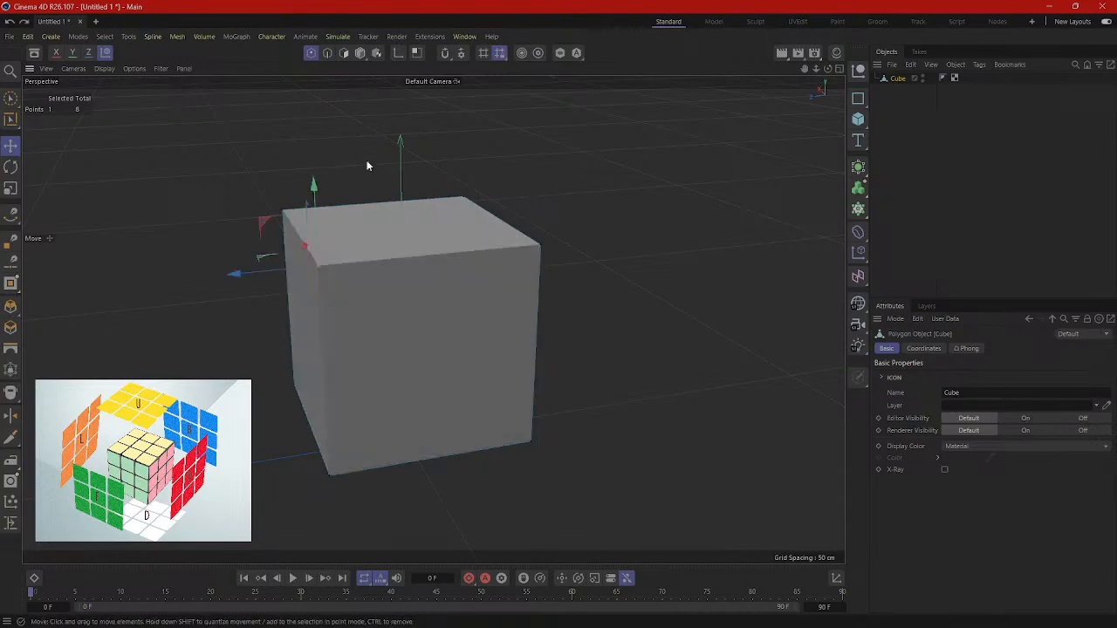
Step: Switch to Polygons mode and select the cube's front face
left_click(327, 53)
left_click(343, 53)
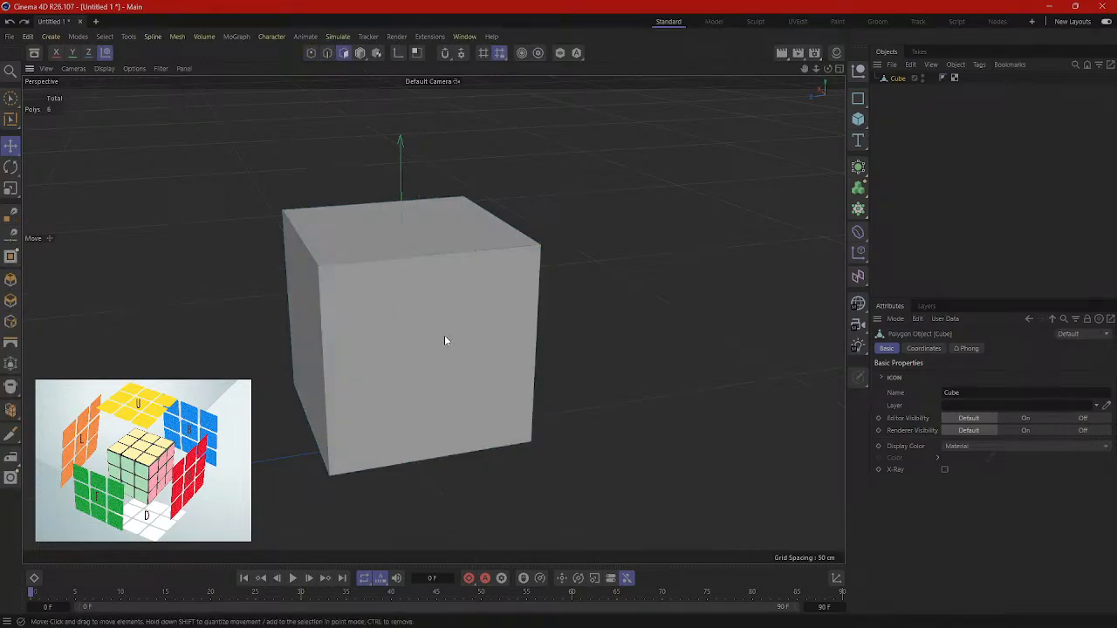
left_click(441, 332)
left_click_drag(645, 447, 589, 411, "alt")
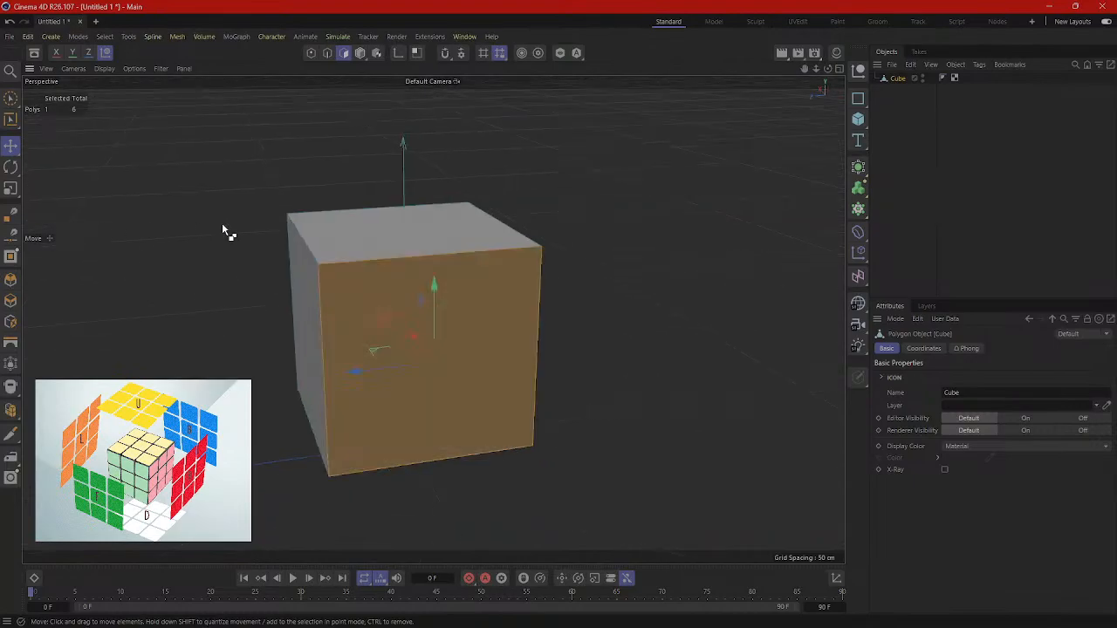
Step: Rotate and scale the selected front face as a test, then undo the changes
left_click(9, 169)
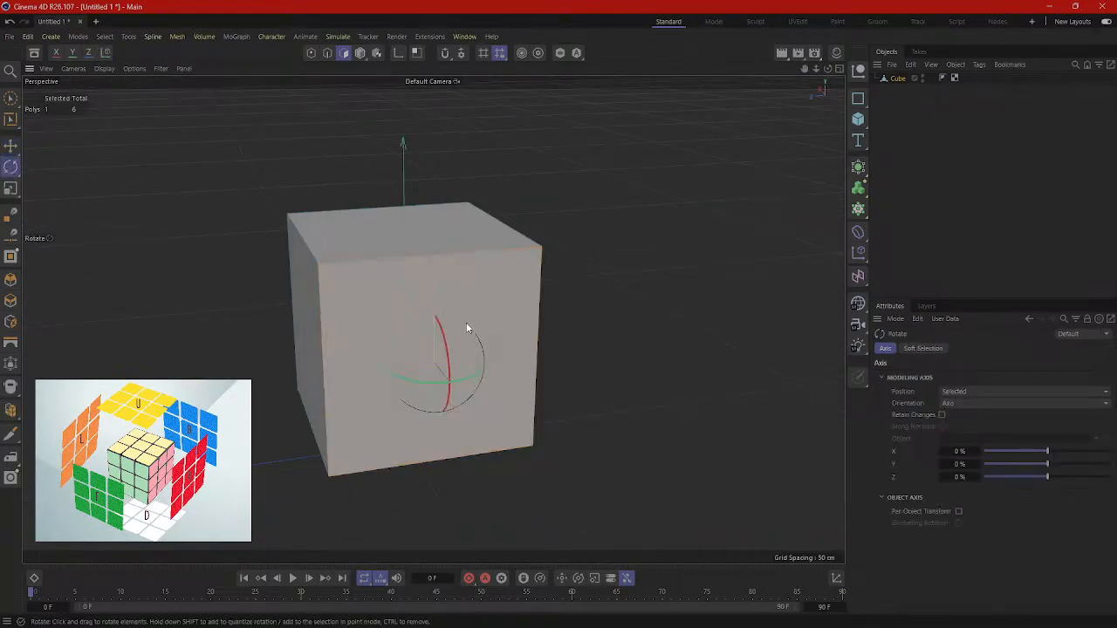
left_click_drag(467, 328, 489, 372)
key("t")
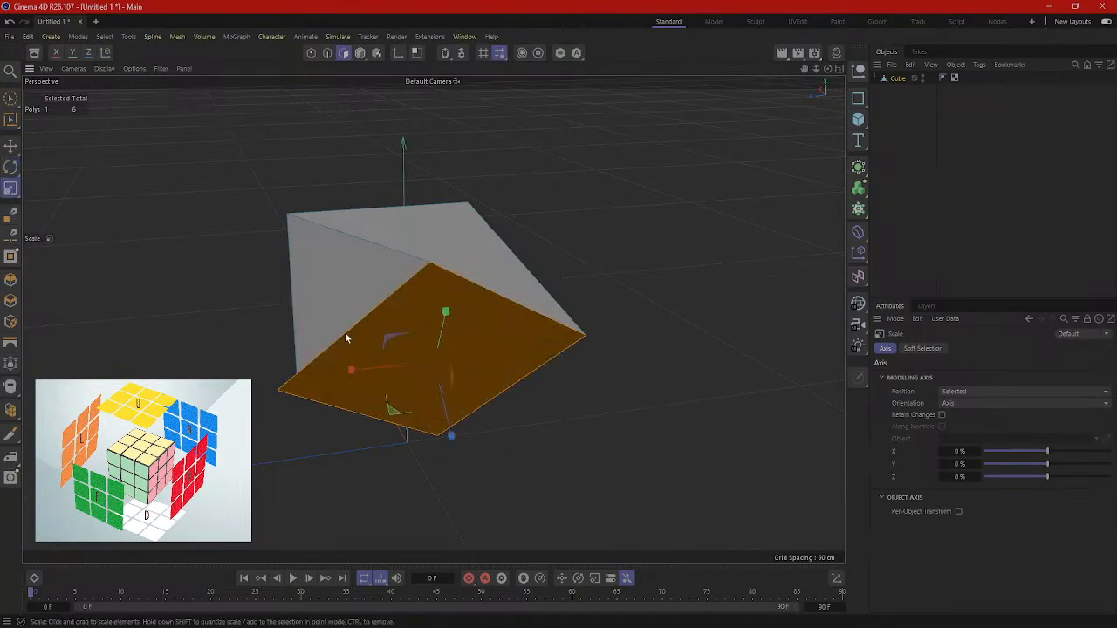
left_click_drag(398, 341, 609, 342)
key("ctrl+z")
key("ctrl+z")
key("ctrl+z")
left_click_drag(257, 374, 350, 373, "alt")
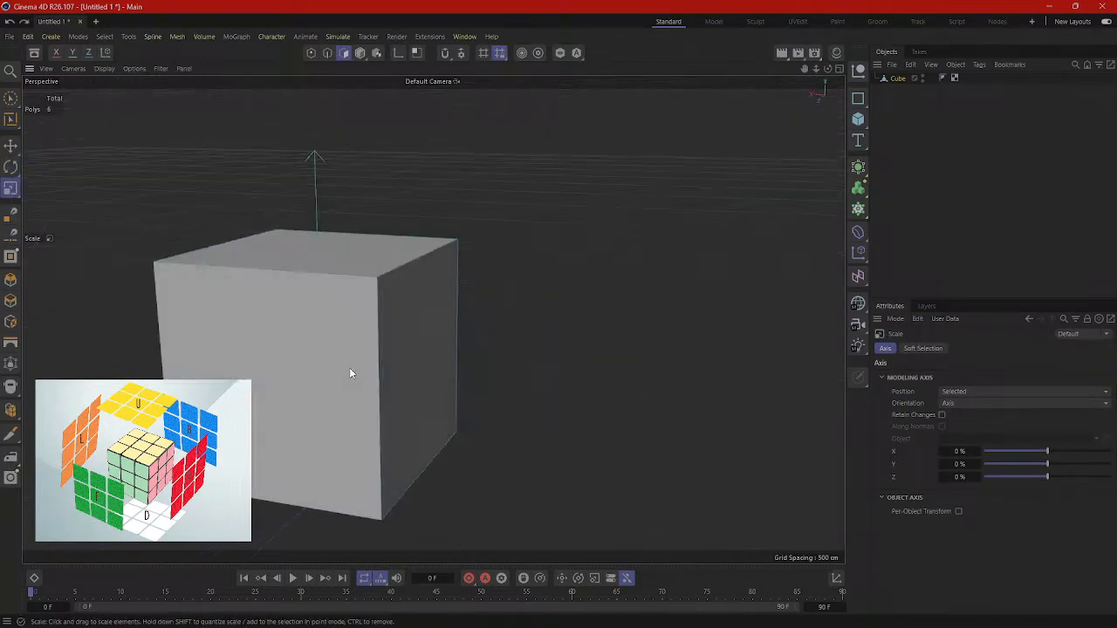
Step: Select the Cube object and all of its polygons
left_click(888, 79)
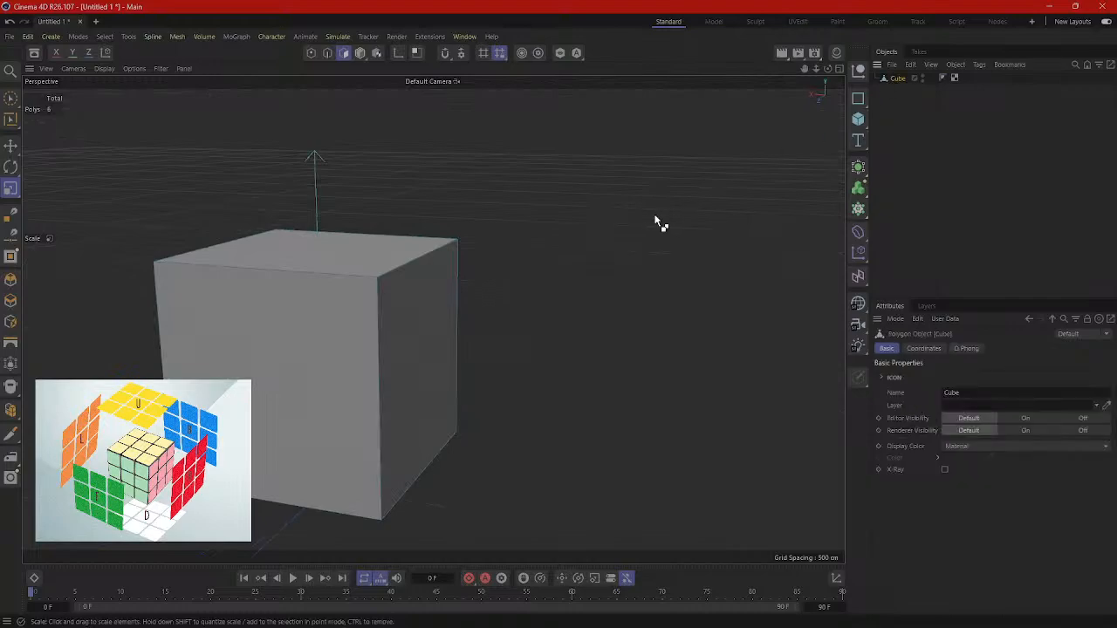
key("ctrl+a")
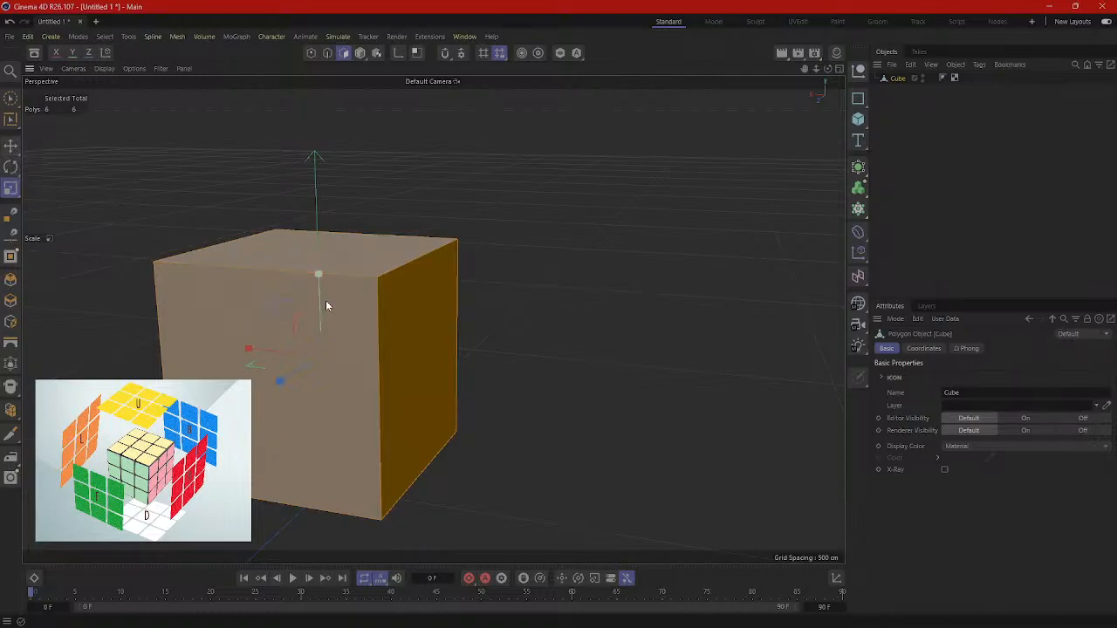
key("s")
left_click_drag(392, 325, 146, 215, "alt")
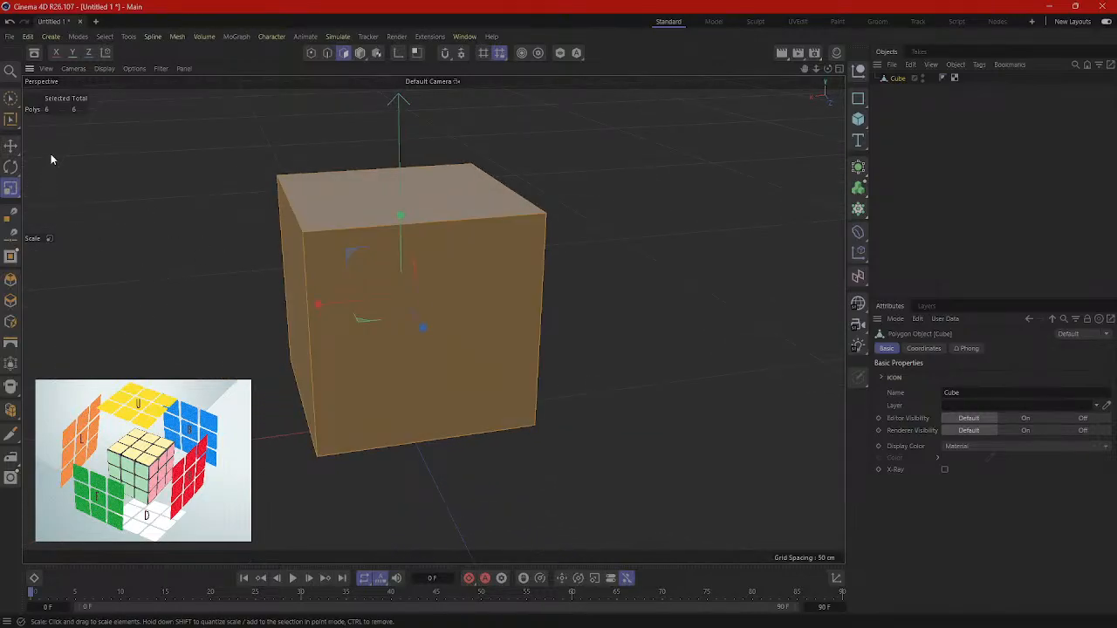
left_click(97, 184)
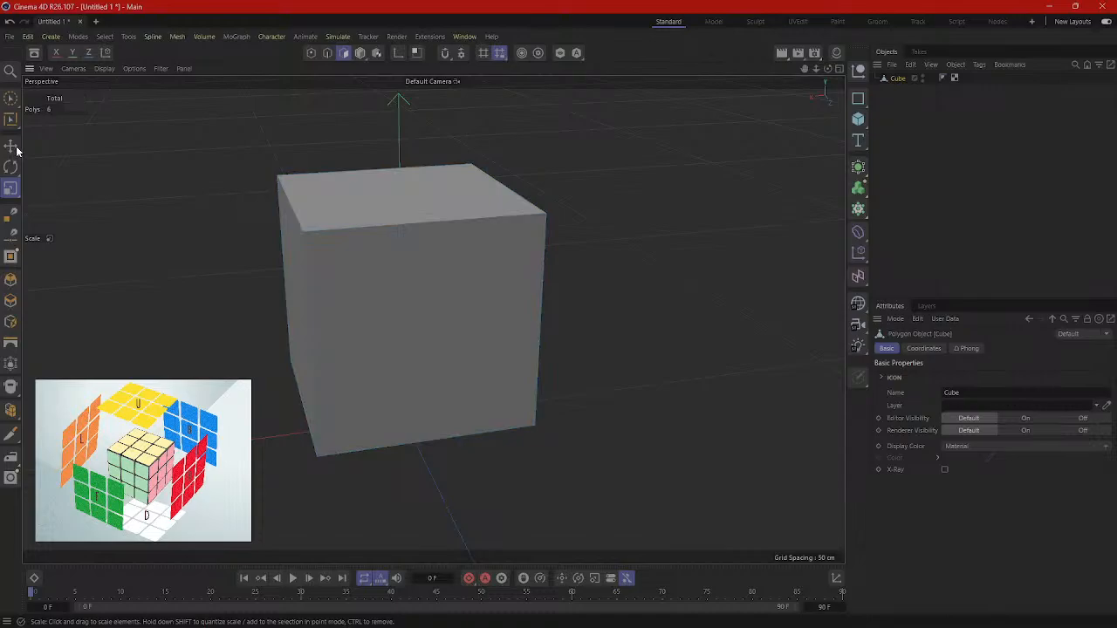
left_click(489, 300)
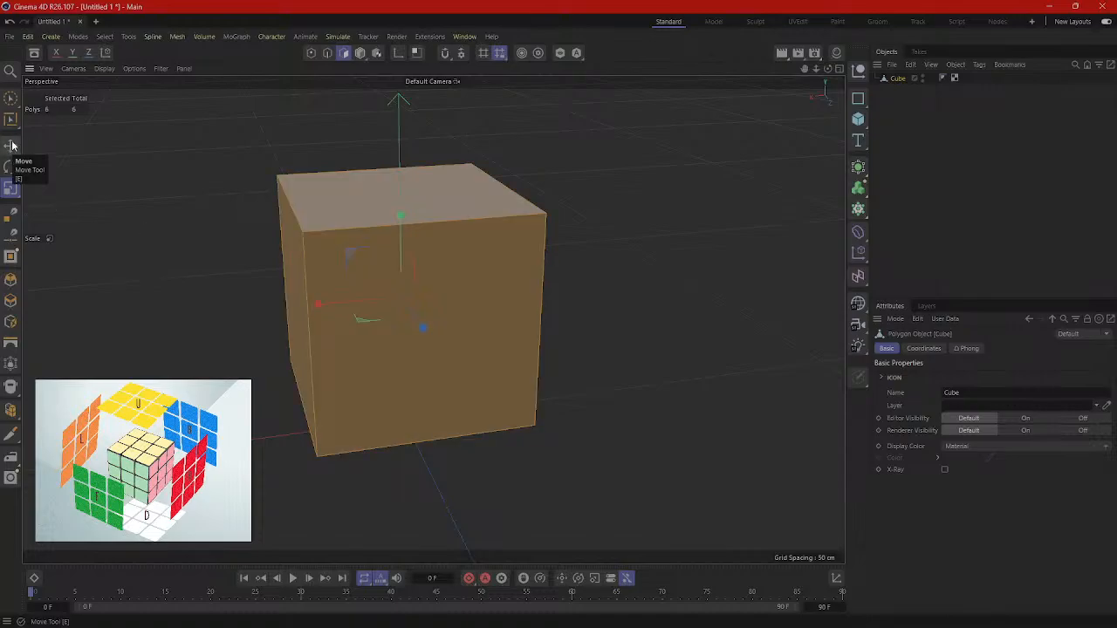
Step: Move all the selected polygons together along the different axes with the Move tool
left_click(12, 146)
left_click_drag(357, 307, 130, 354)
left_click_drag(208, 340, 381, 340)
left_click_drag(446, 211, 474, 292)
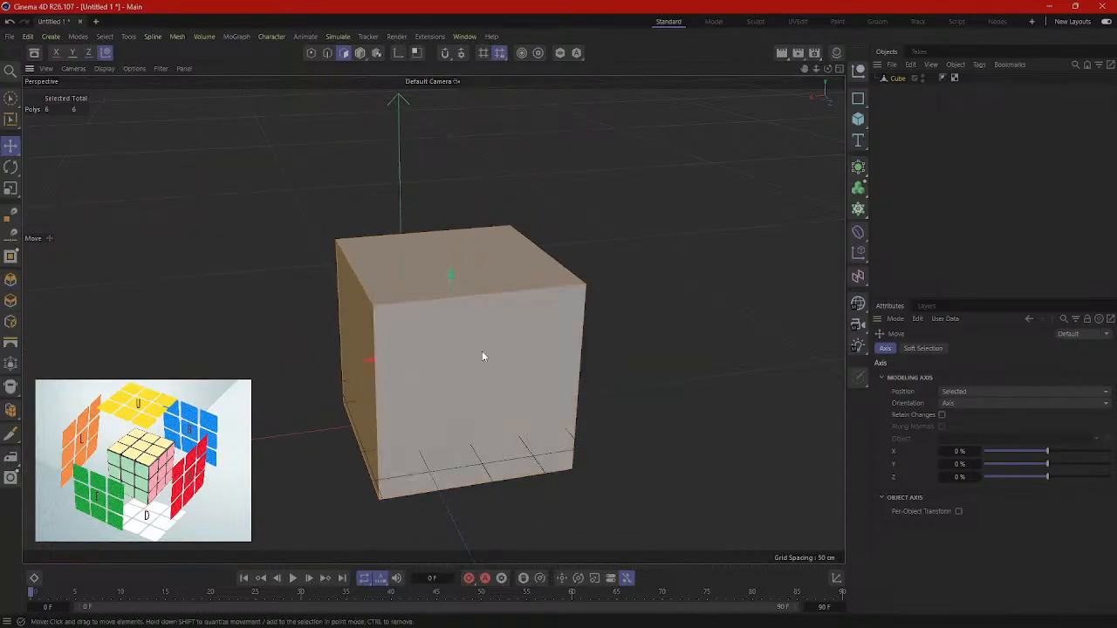
left_click_drag(462, 393, 429, 342)
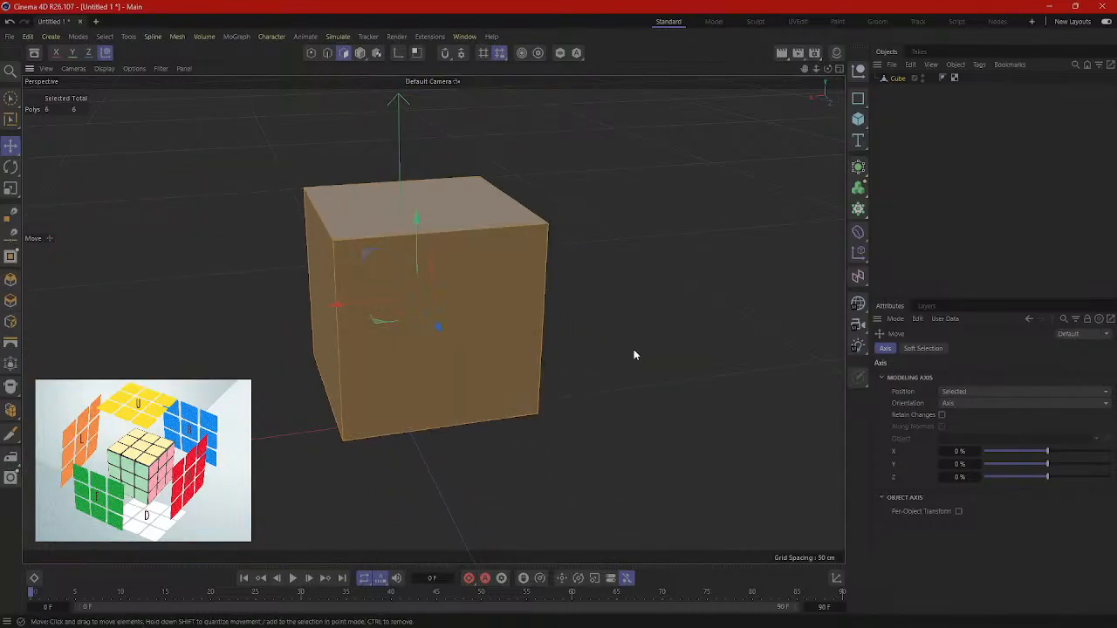
left_click_drag(633, 349, 590, 399, "alt")
left_click_drag(413, 281, 381, 319)
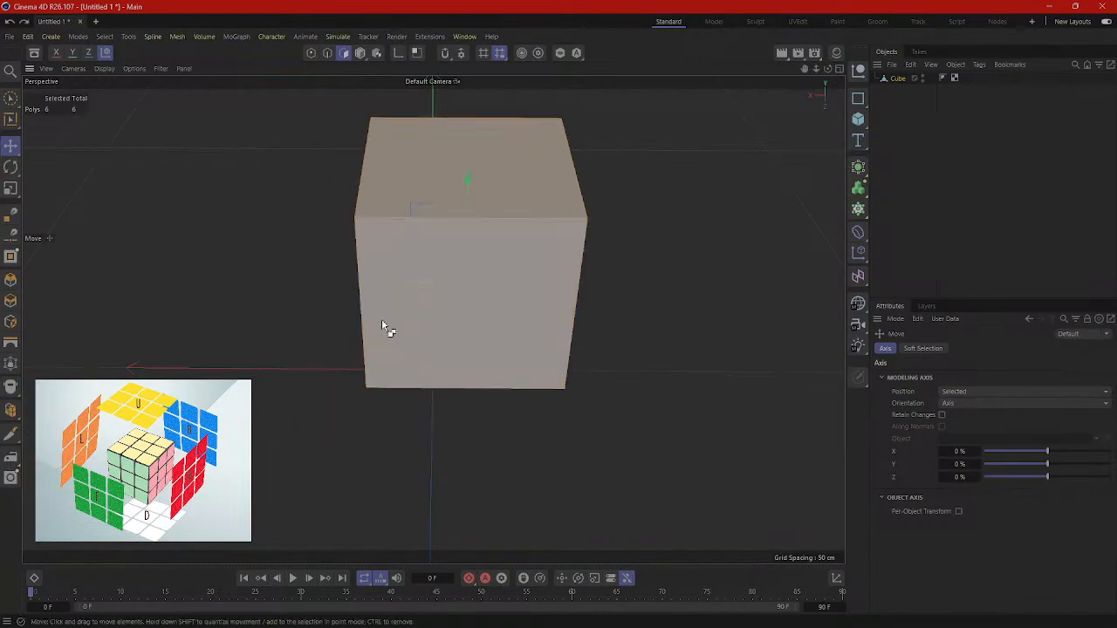
Step: Rotate all the selected polygons so the cube stands on an edge, then scale them with the Scale tool
left_click(12, 166)
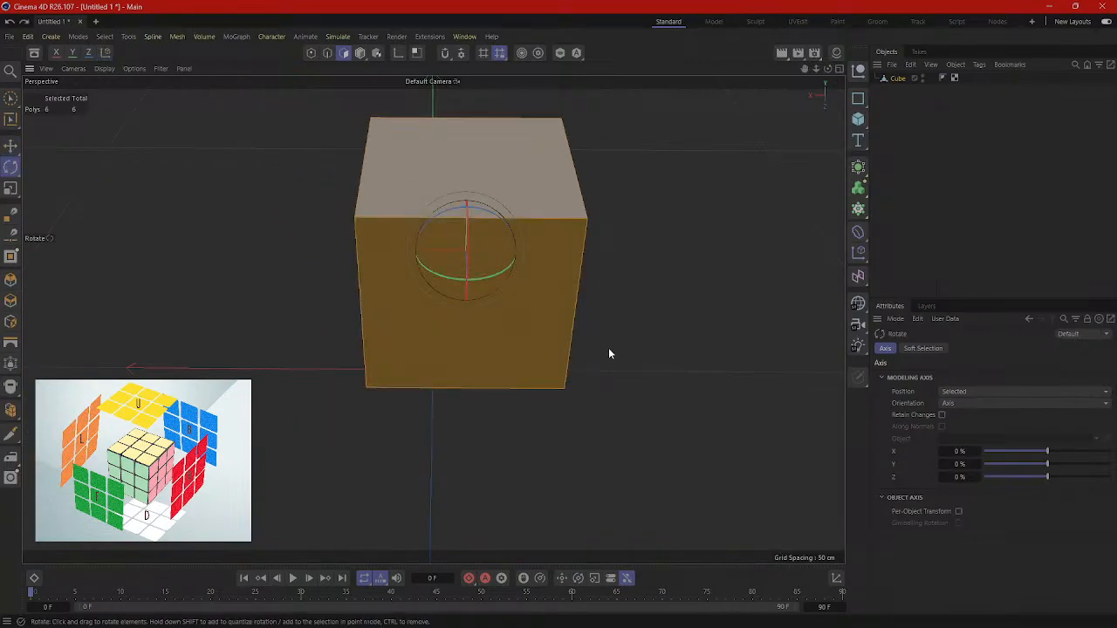
left_click_drag(608, 348, 491, 348, "alt")
left_click(11, 190)
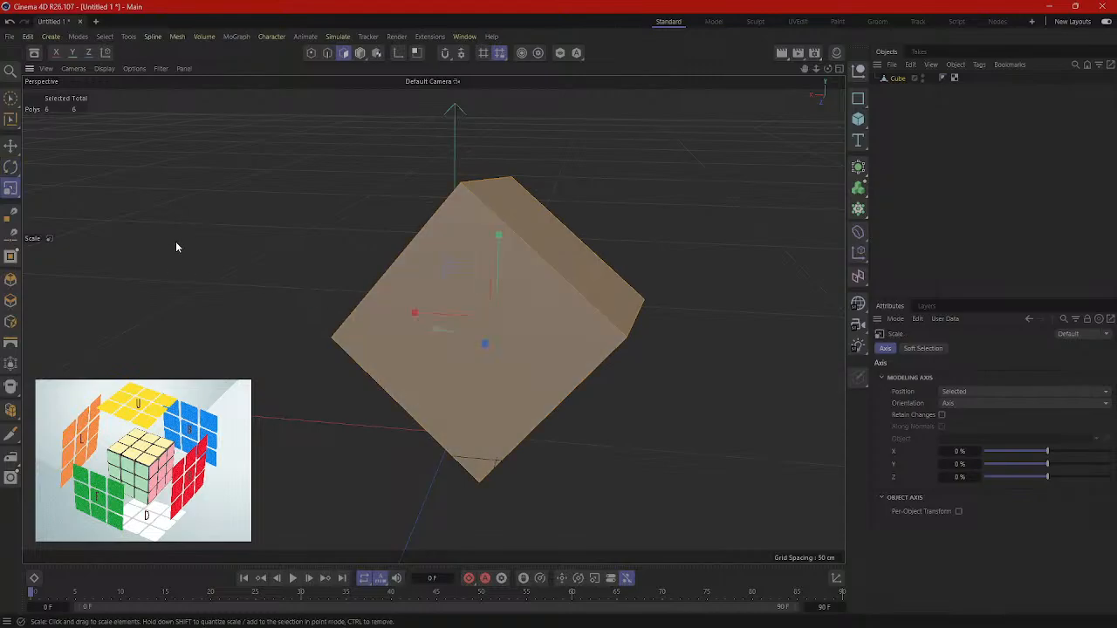
left_click_drag(175, 244, 679, 317)
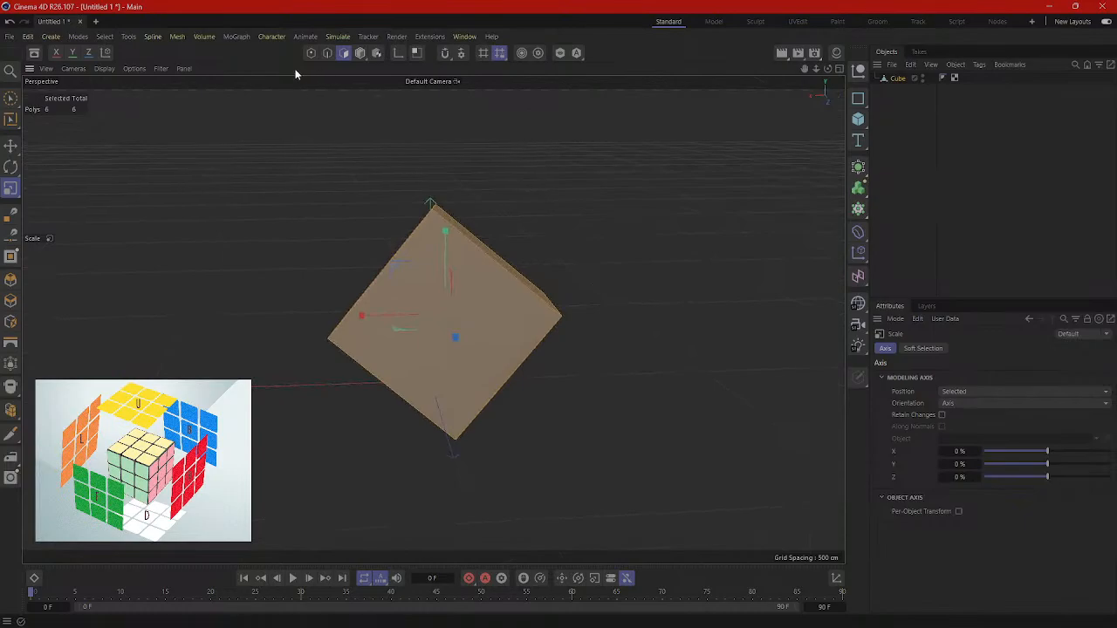
Step: Switch between the component modes and Model mode to compare what each one selects on the cube
left_click(326, 53)
left_click(343, 53)
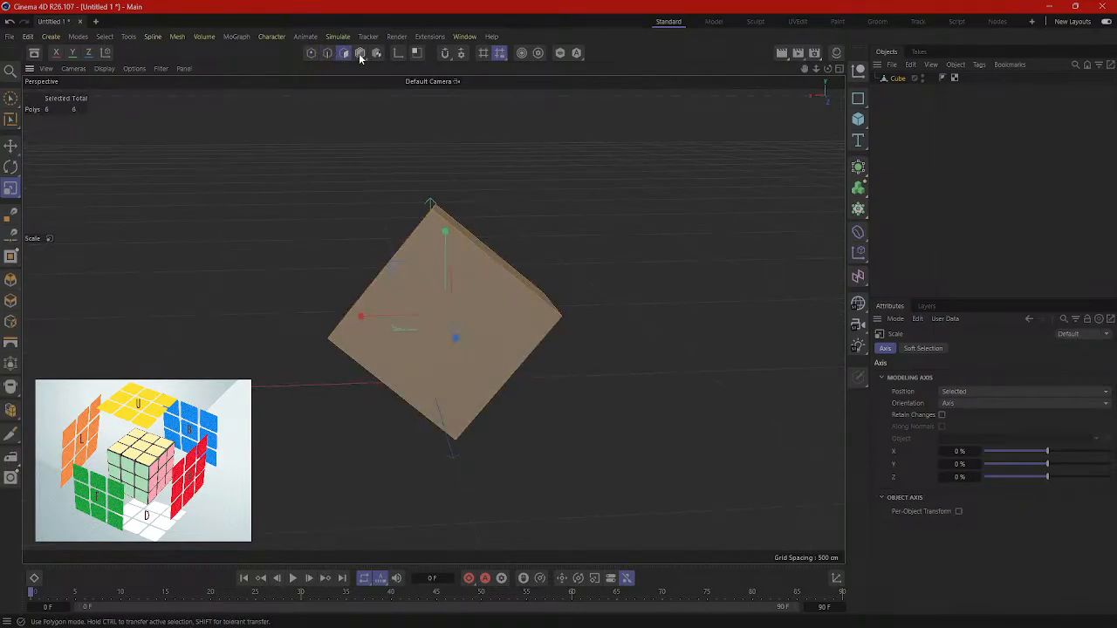
left_click(359, 53)
left_click(343, 53)
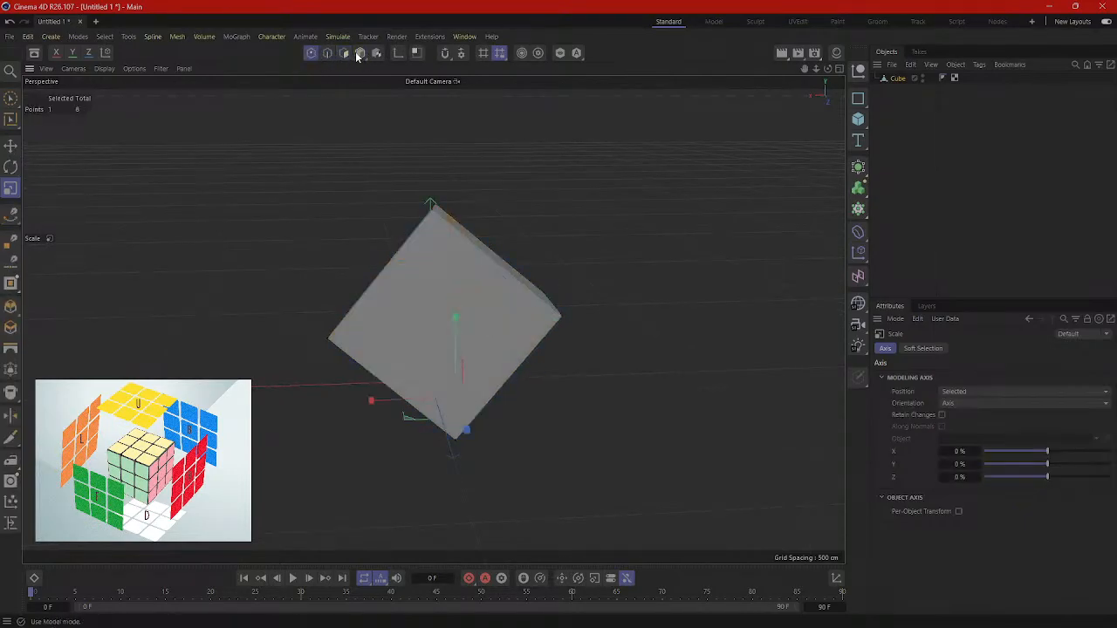
Step: Select the cube in Model mode and look over the commands offered for the whole object
left_click(360, 53)
left_click(463, 297)
right_click(474, 281)
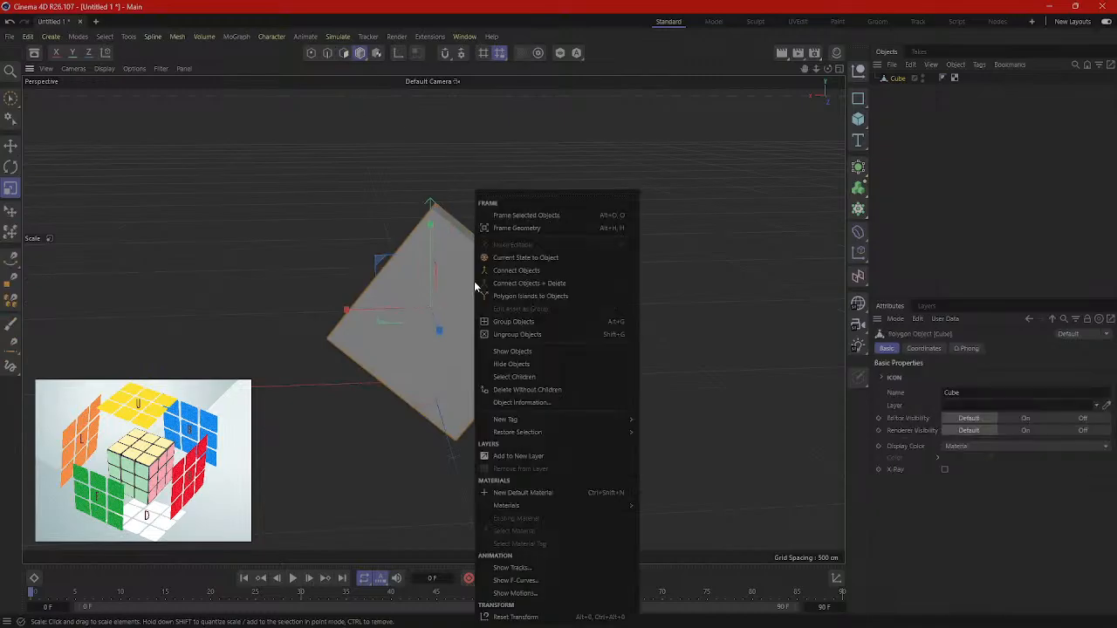
left_click(326, 172)
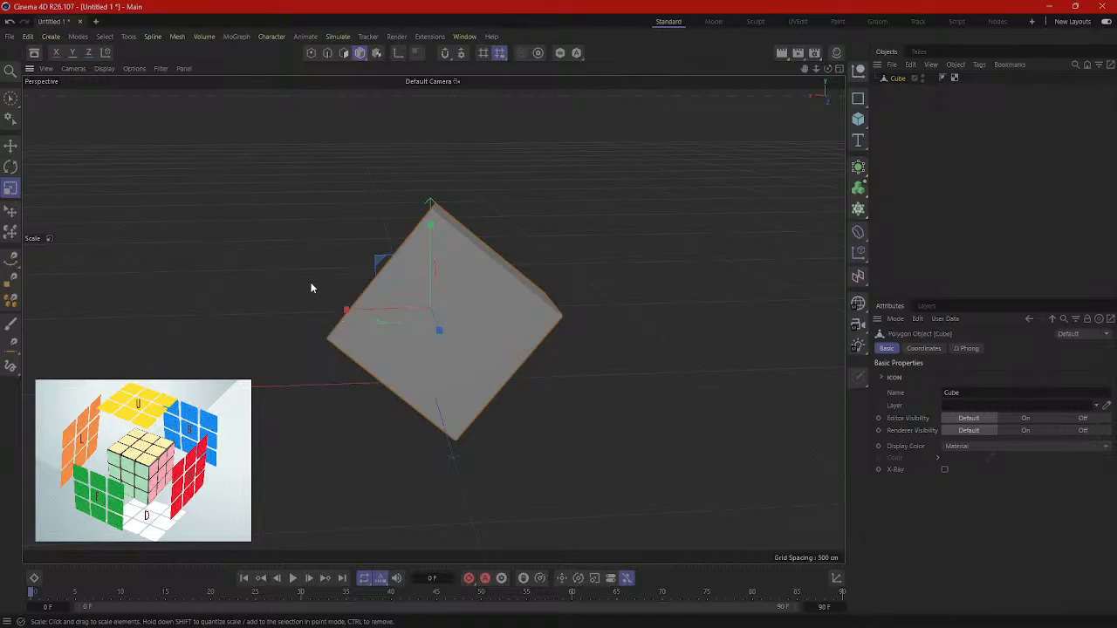
Step: Handwrite the notes "Extrude", "bevel" and "insert" beside the cube with Doodle Paint and erase them with the Doodle Eraser enlarged to size 35
left_click(10, 366)
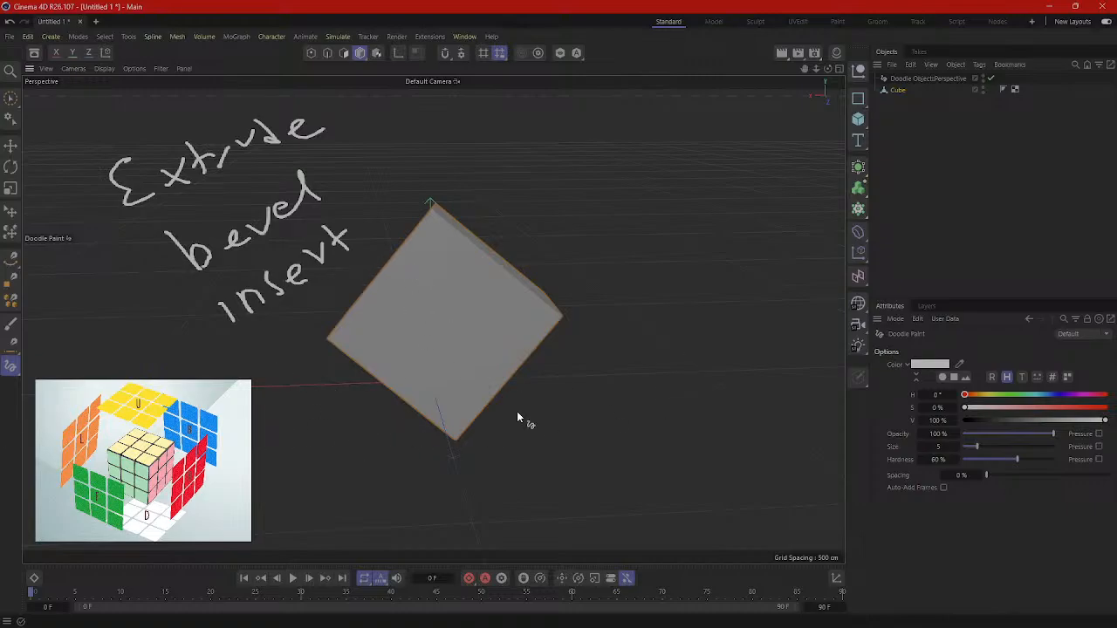
left_click(15, 371)
left_click(33, 404)
mouse_move(323, 131)
left_mouse_down()
mouse_move(29, 195)
mouse_move(316, 150)
mouse_move(239, 184)
mouse_move(125, 194)
mouse_move(308, 129)
mouse_move(110, 194)
mouse_move(130, 214)
left_mouse_up()
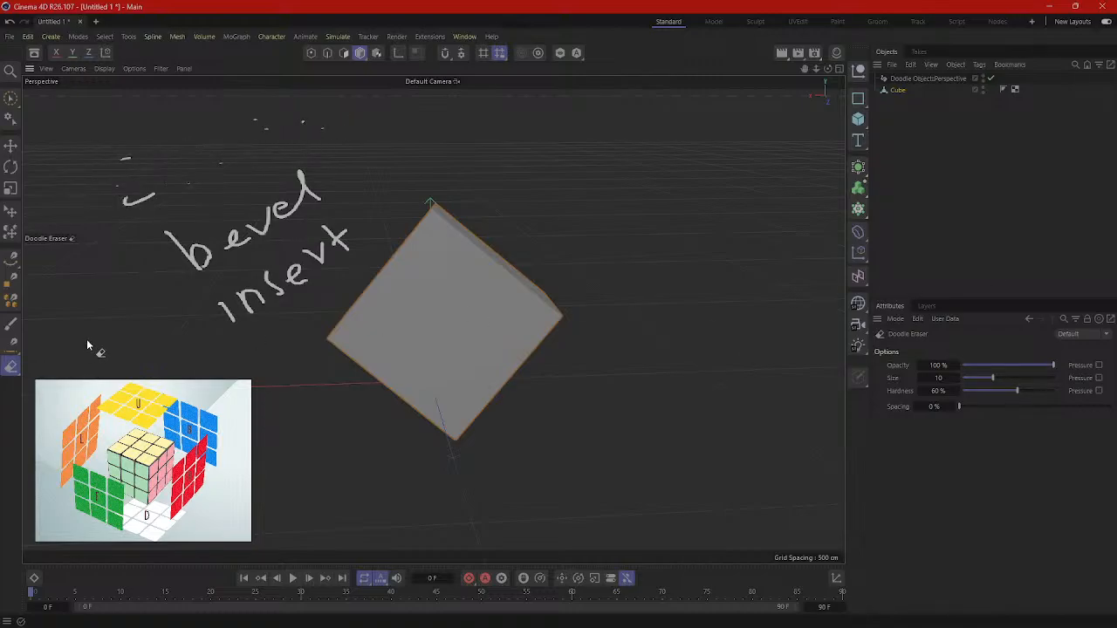
mouse_move(87, 346)
left_mouse_down()
mouse_move(224, 224)
mouse_move(218, 280)
mouse_move(175, 244)
mouse_move(64, 304)
mouse_move(132, 228)
mouse_move(389, 119)
mouse_move(35, 292)
mouse_move(411, 256)
mouse_move(229, 274)
mouse_move(299, 252)
left_mouse_up()
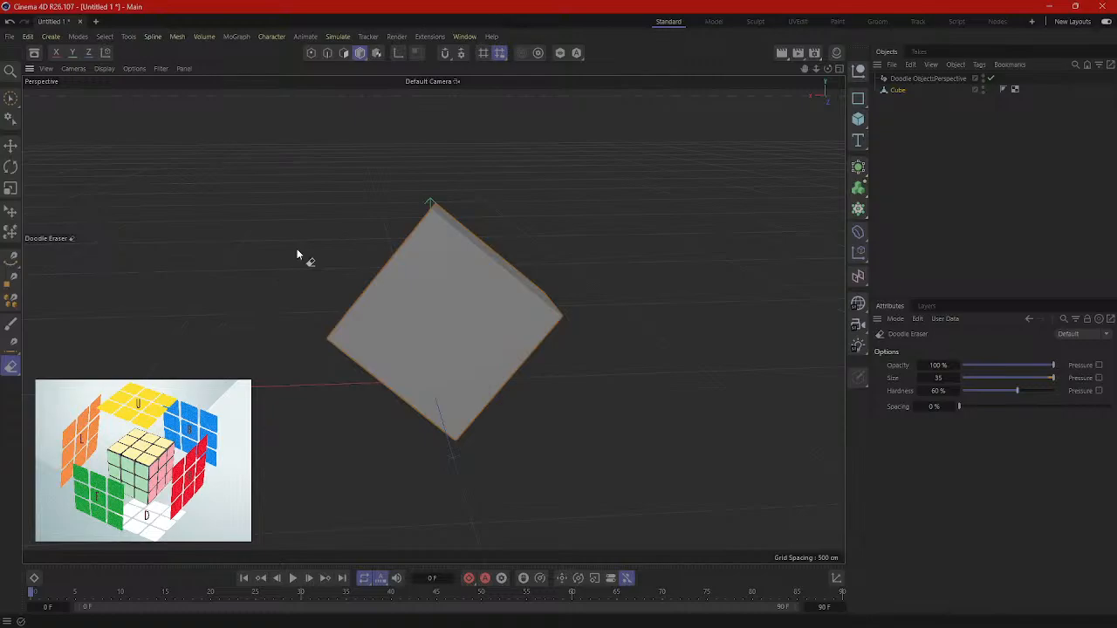
Step: Delete the rotated Cube and the Doodle Object to empty the scene
left_click(897, 90)
key("Delete")
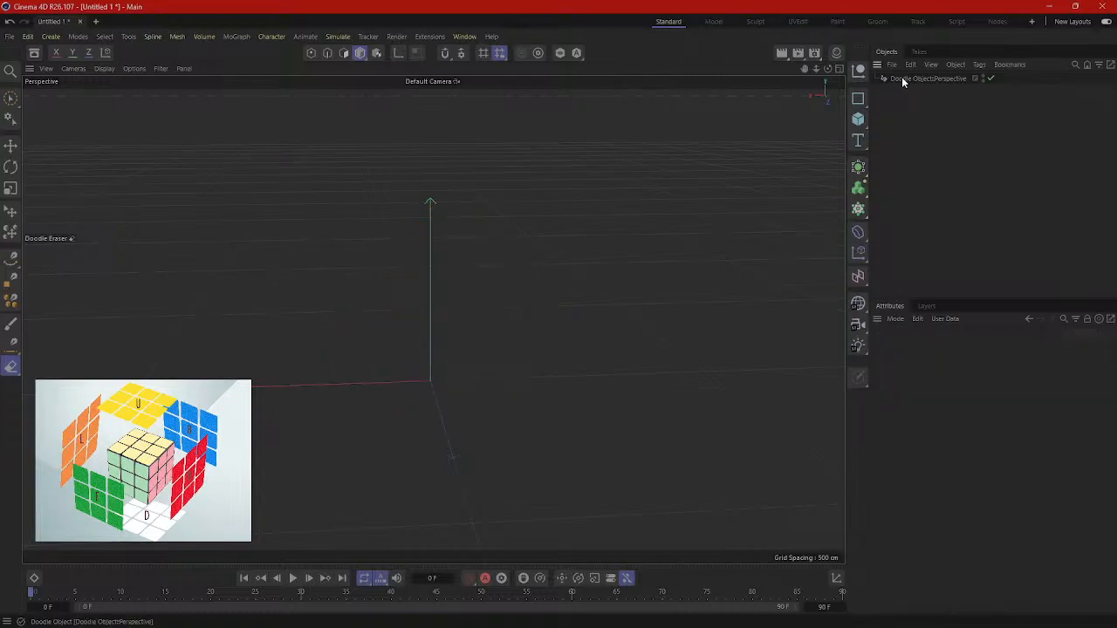
left_click(903, 79)
key("Delete")
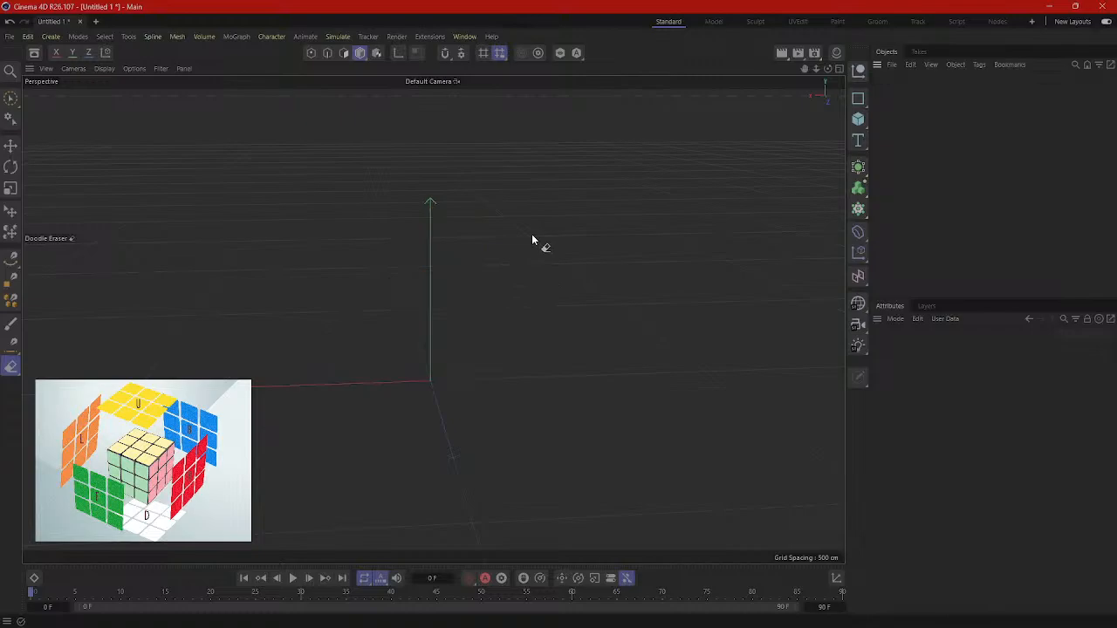
Step: Practise adding a Cube primitive to the empty scene and deleting it again
left_click(858, 119)
left_click(903, 140)
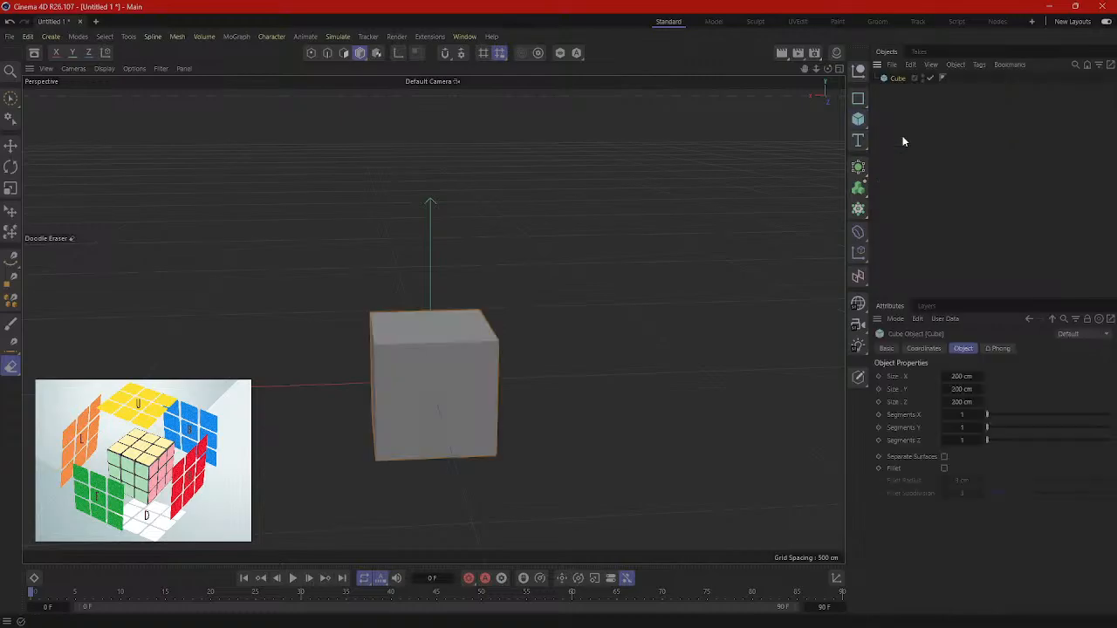
key("Delete")
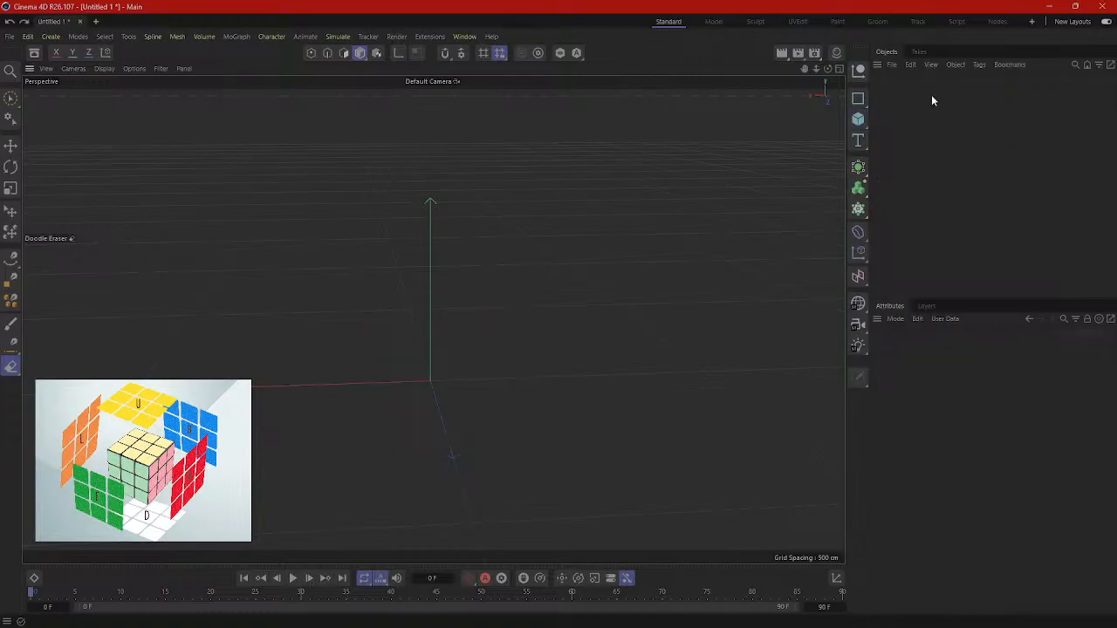
left_click(861, 122)
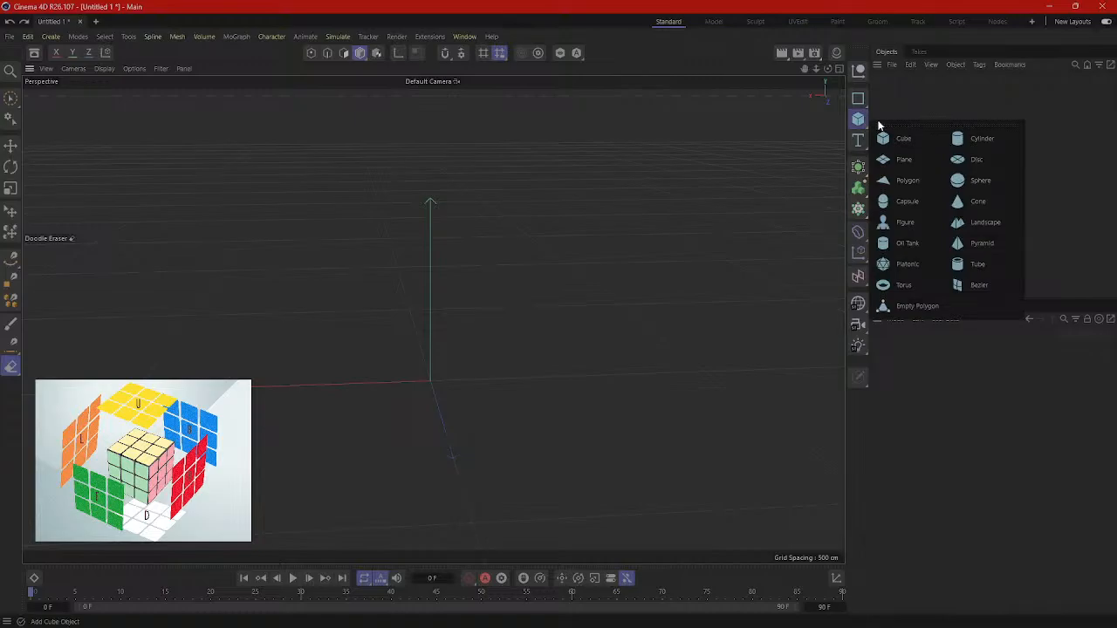
left_click(894, 144)
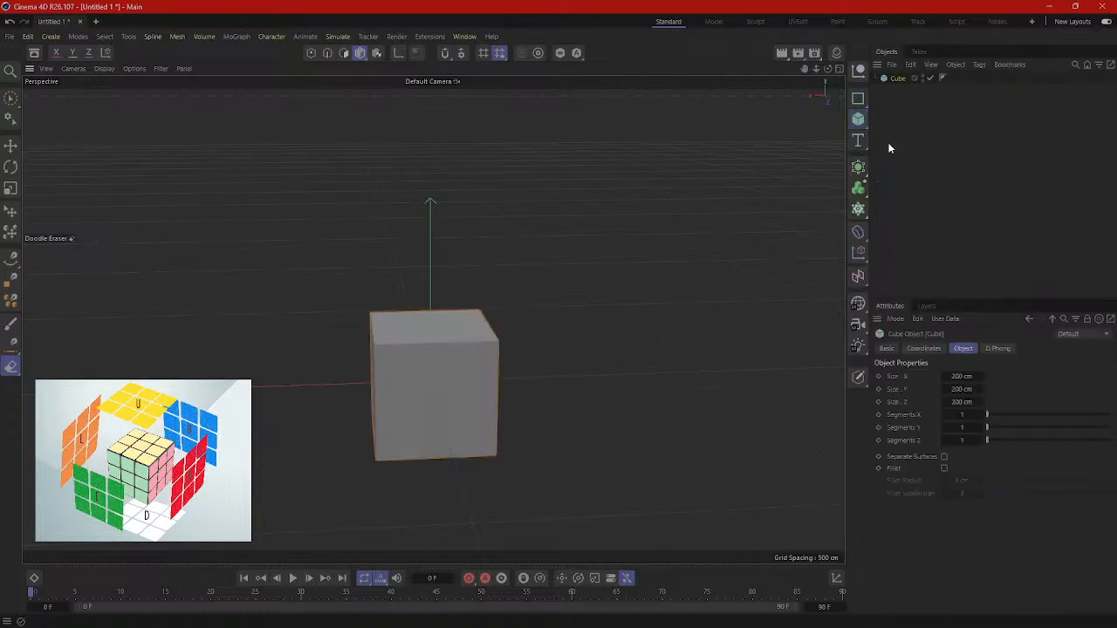
middle_click_drag(636, 350, 635, 270, "alt")
left_click_drag(635, 270, 619, 332, "alt")
key("Delete")
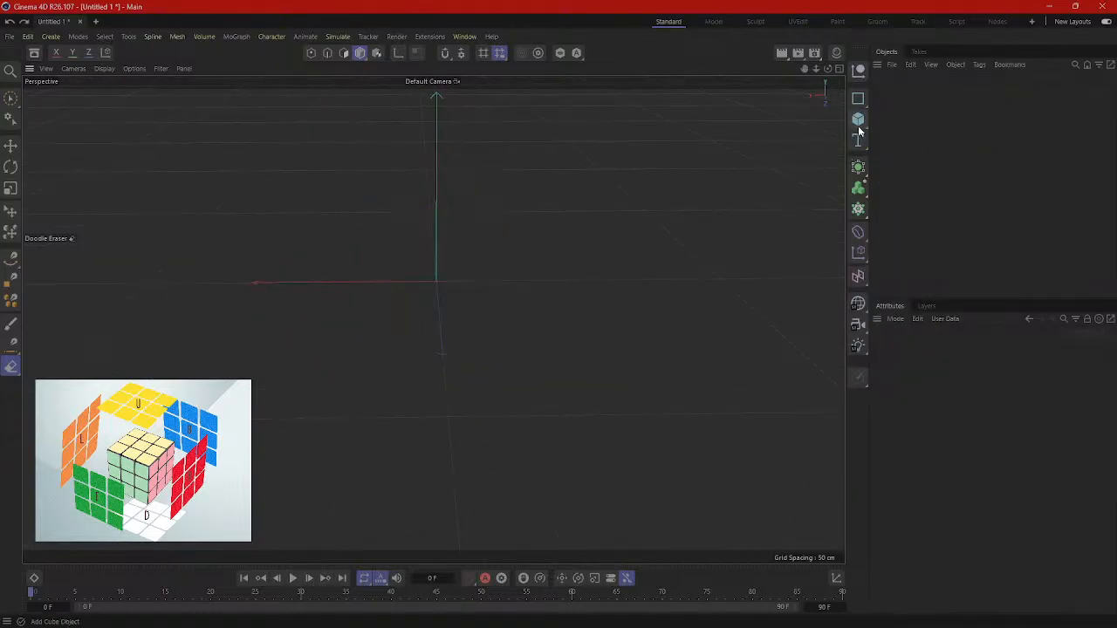
Step: Add a new 200 cm Cube primitive and activate the Move tool in Model mode
left_click(859, 122)
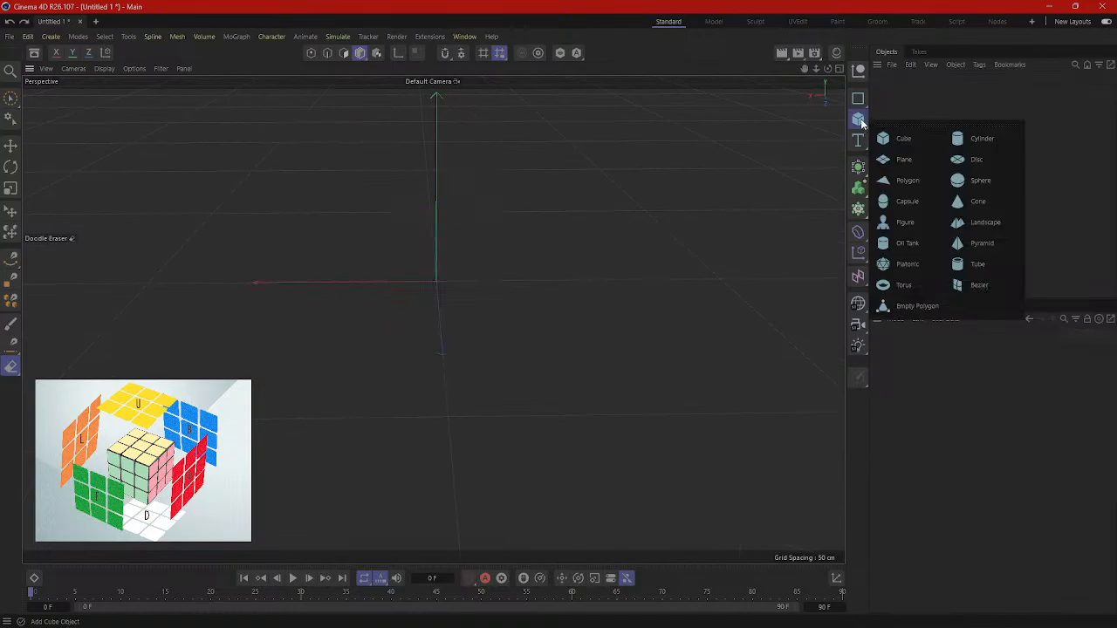
left_click(904, 139)
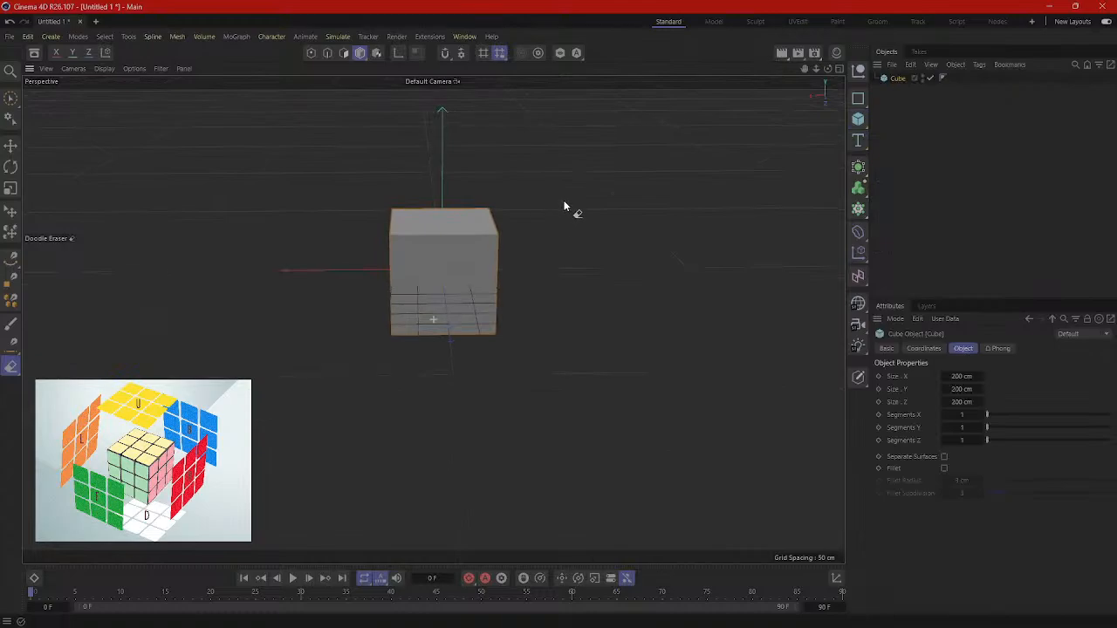
left_click_drag(563, 207, 521, 302, "alt")
scroll(535, 323, "up", 3)
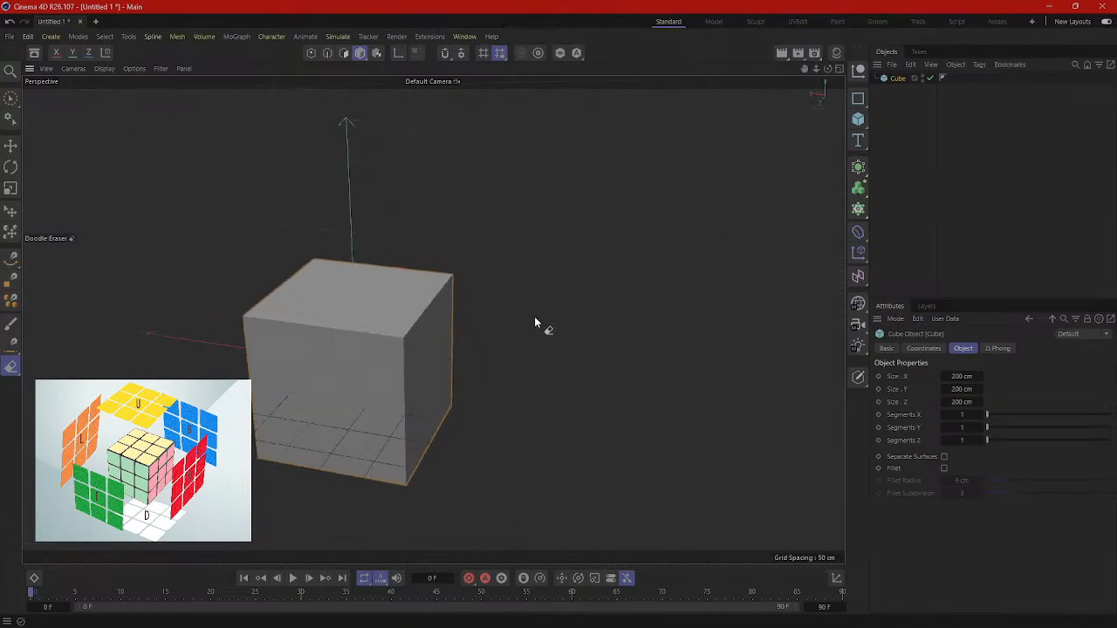
mouse_move(535, 323)
middle_mouse_down("alt")
mouse_move(593, 288)
mouse_move(551, 319)
middle_mouse_up("alt")
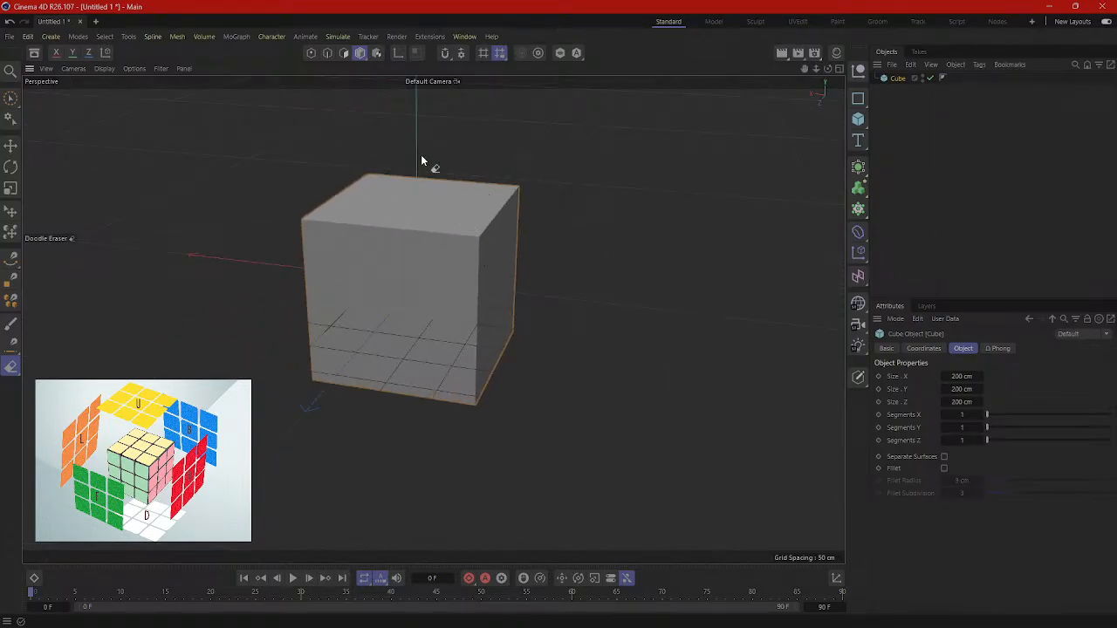
left_click(360, 53)
left_click(11, 146)
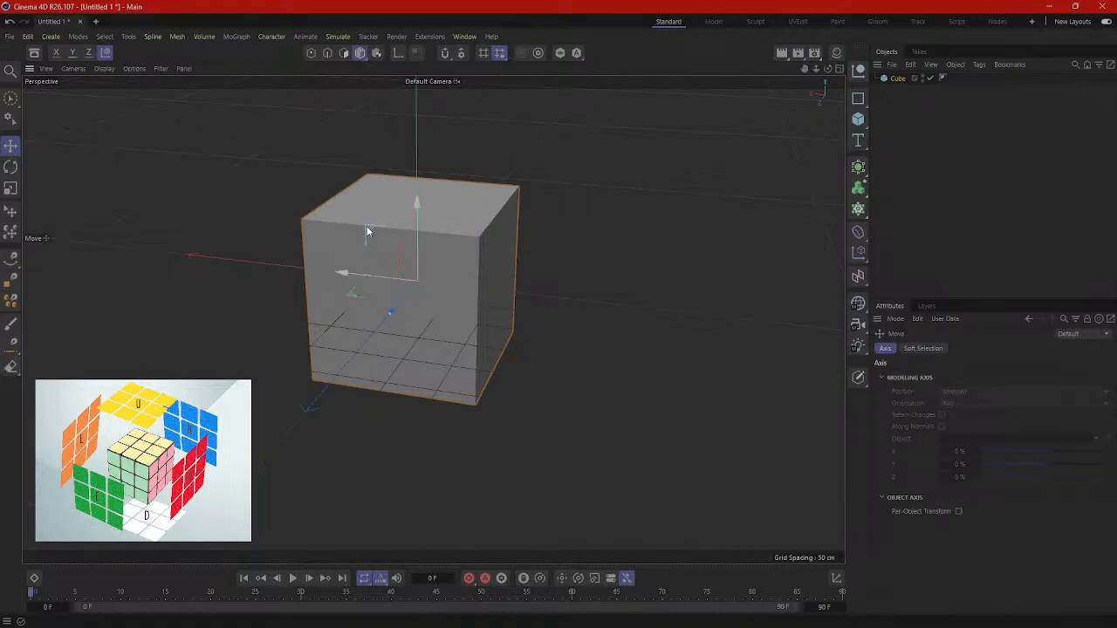
Step: Convert the parametric cube to an editable polygon object as a trial and undo the conversion
right_click(349, 195)
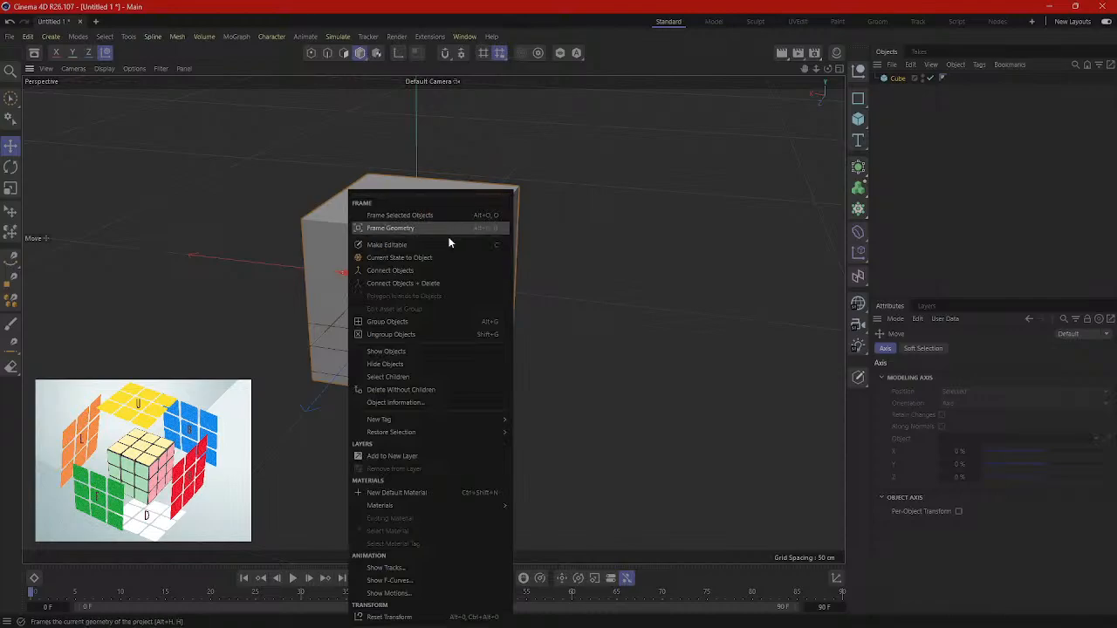
left_click(635, 206)
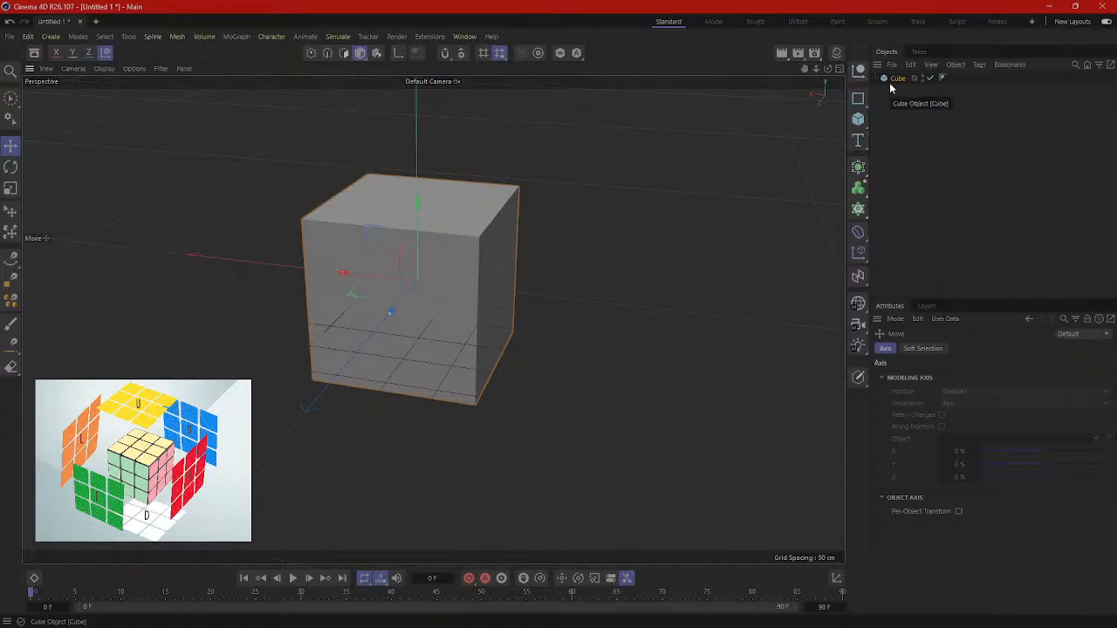
key("c")
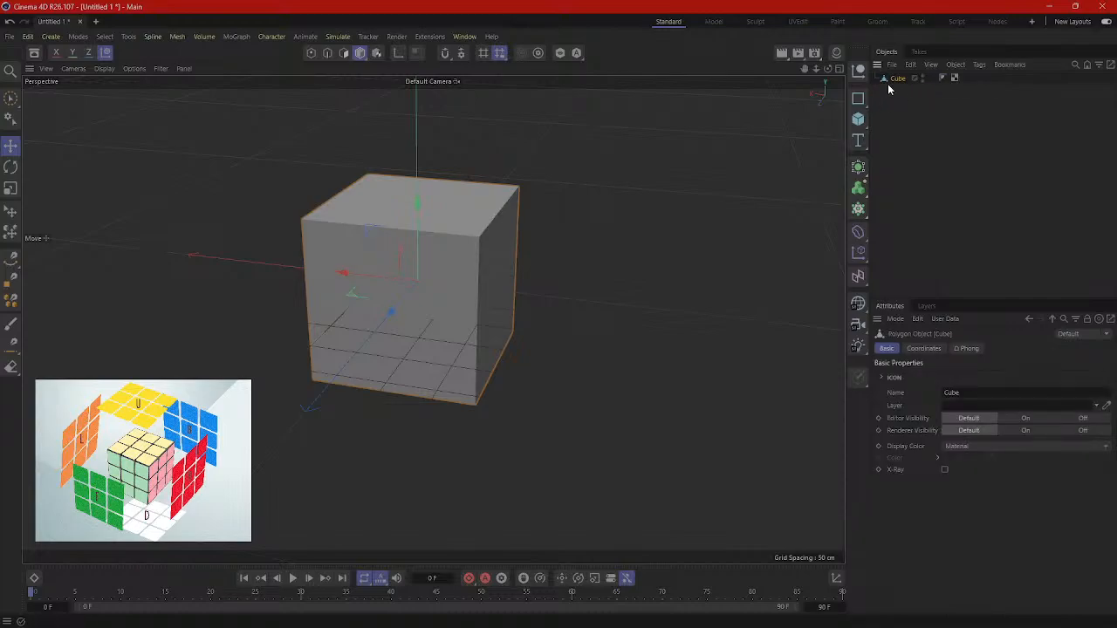
key("ctrl+z")
Step: Examine the object commands offered for the parametric cube, especially Make Editable and its neighbours
right_click(439, 262)
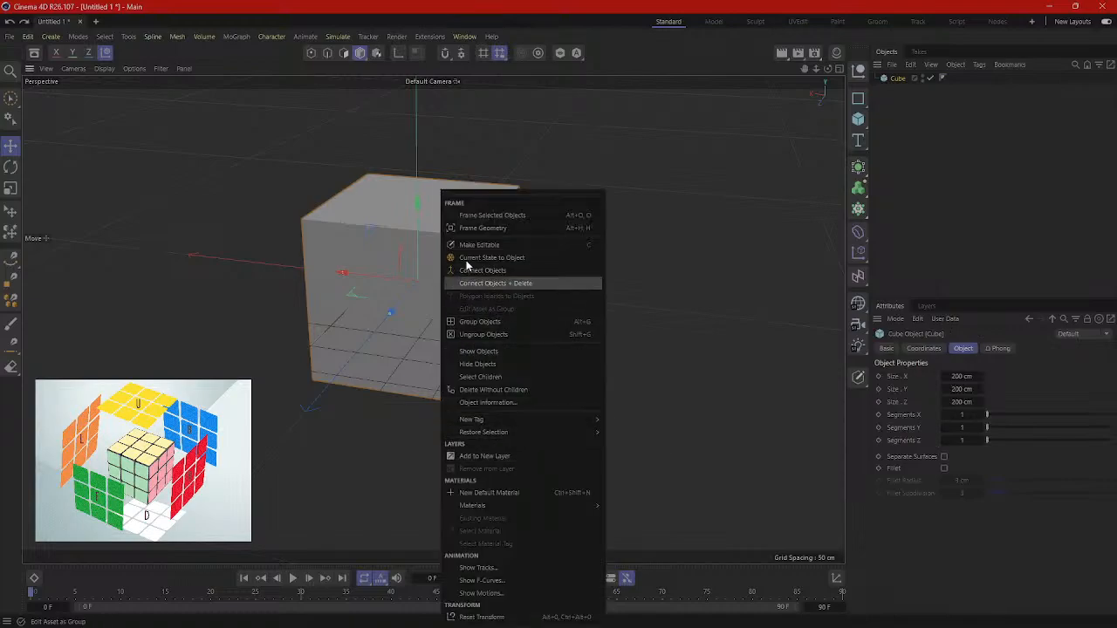
left_click(724, 235)
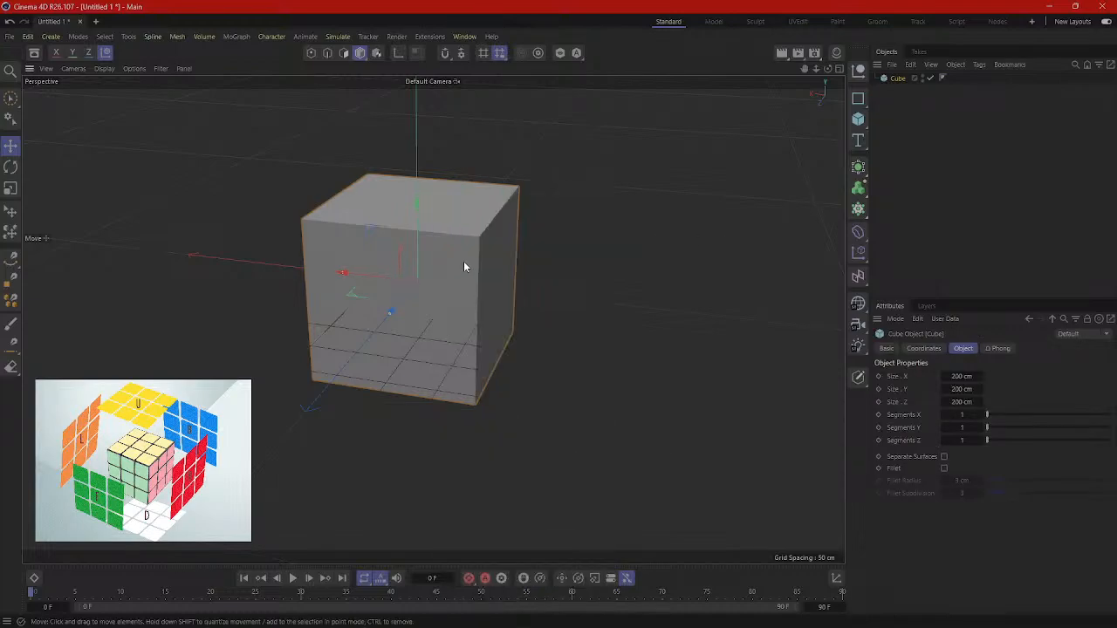
right_click(464, 261)
left_click(627, 152)
right_click(456, 245)
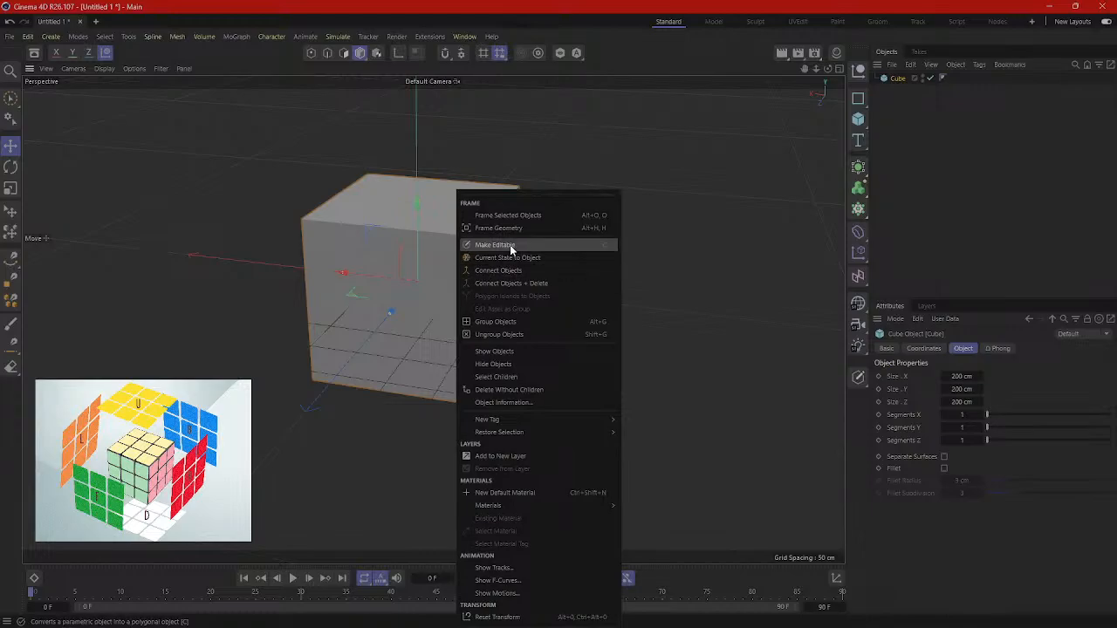
left_click(708, 220)
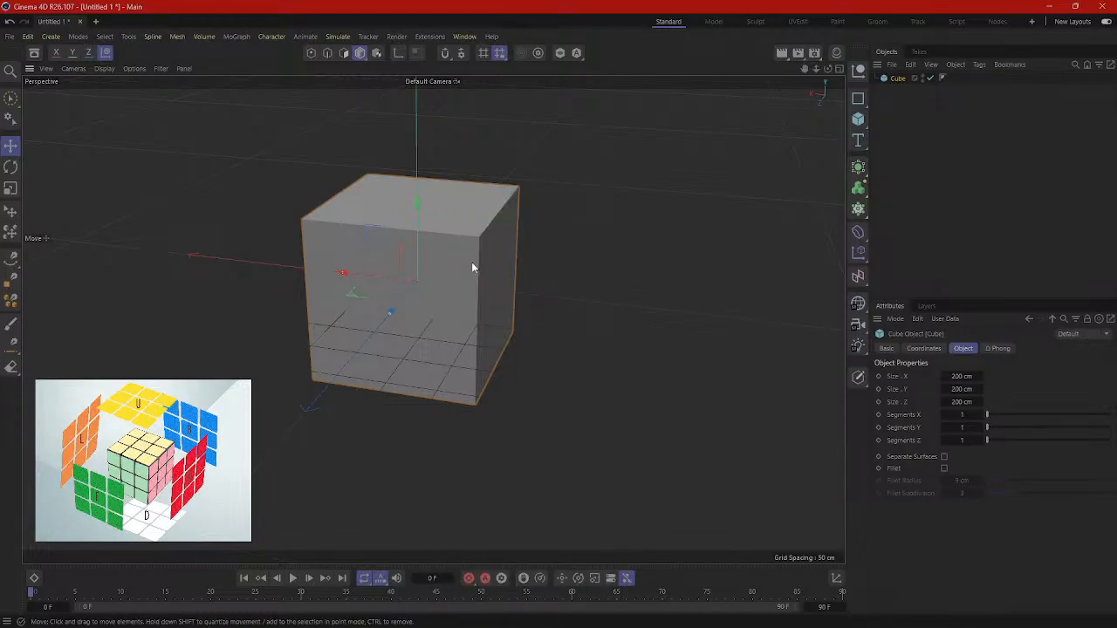
right_click(473, 262)
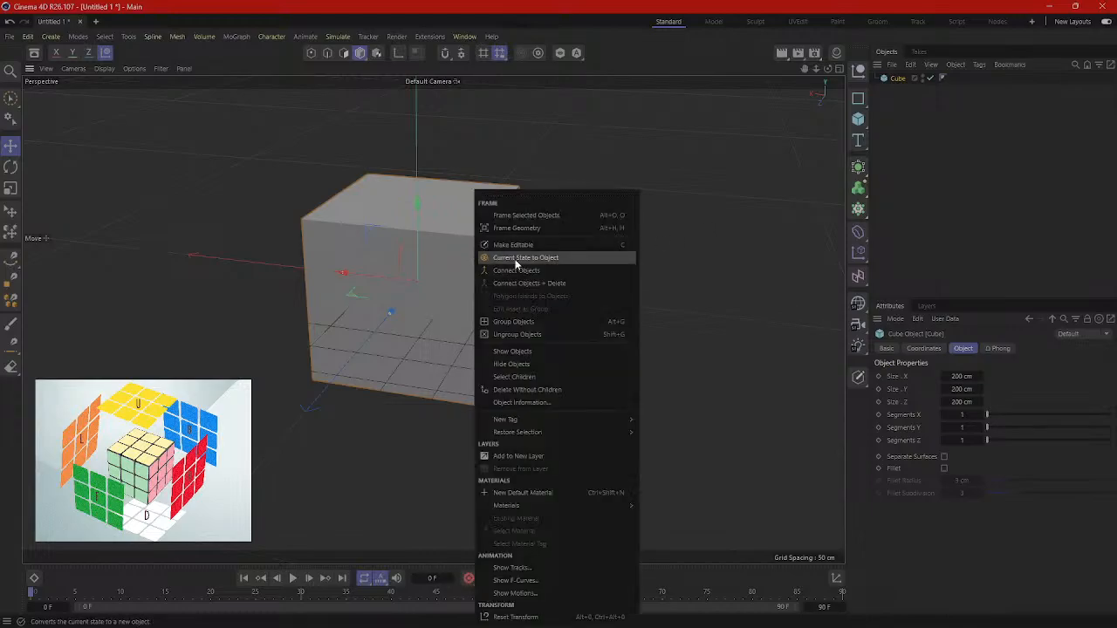
left_click(707, 187)
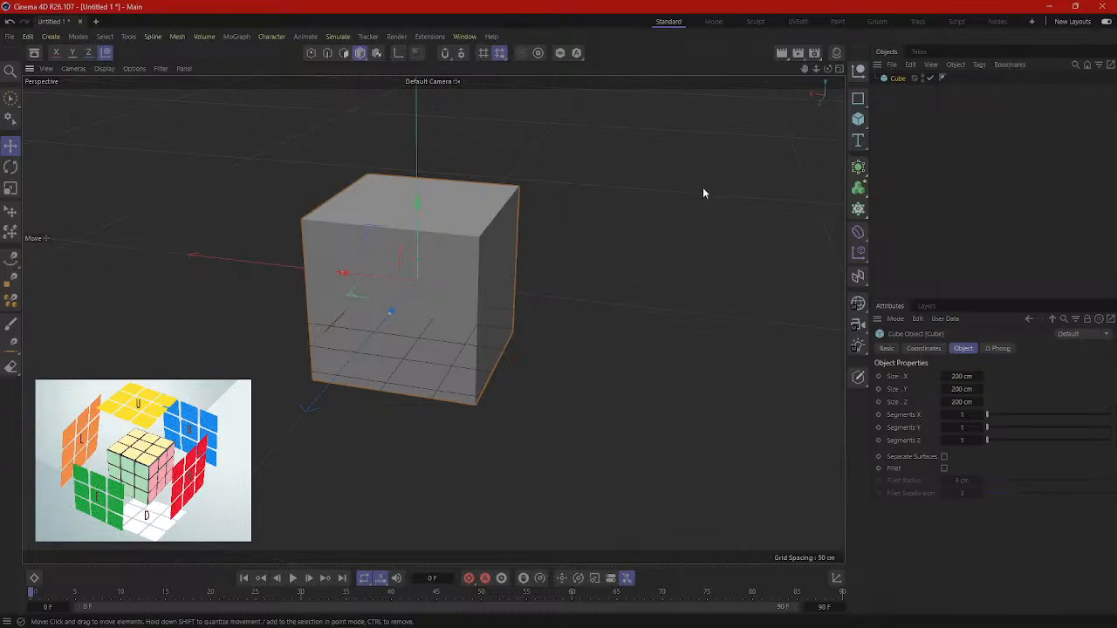
Step: Convert the parametric cube to a polygon object with Make Editable and leave it selected
left_click(702, 187)
right_click(463, 192)
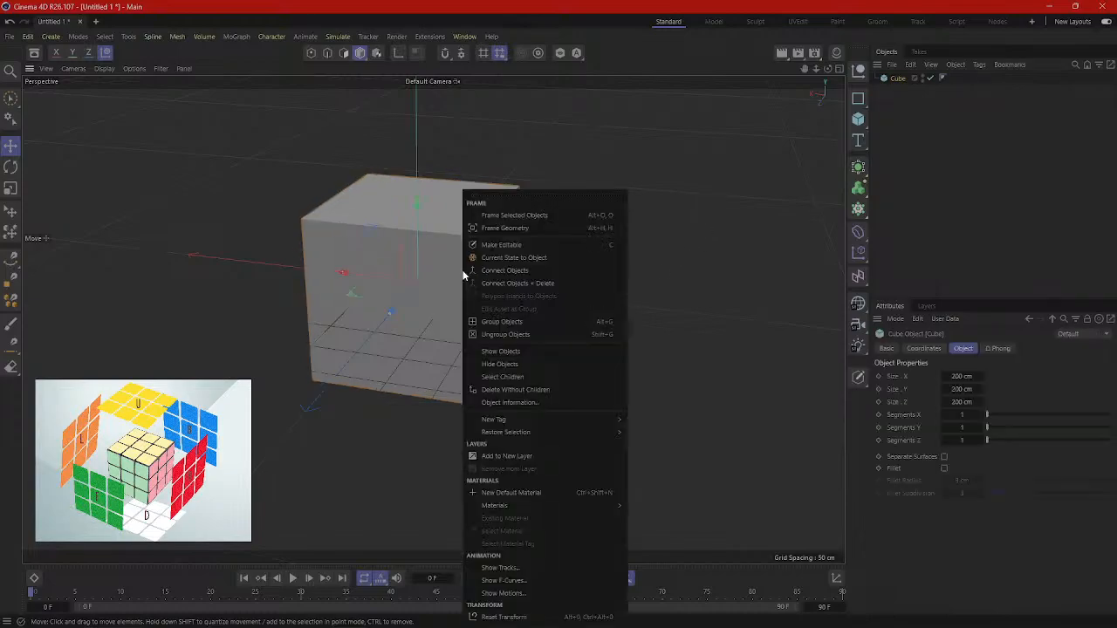
left_click(526, 245)
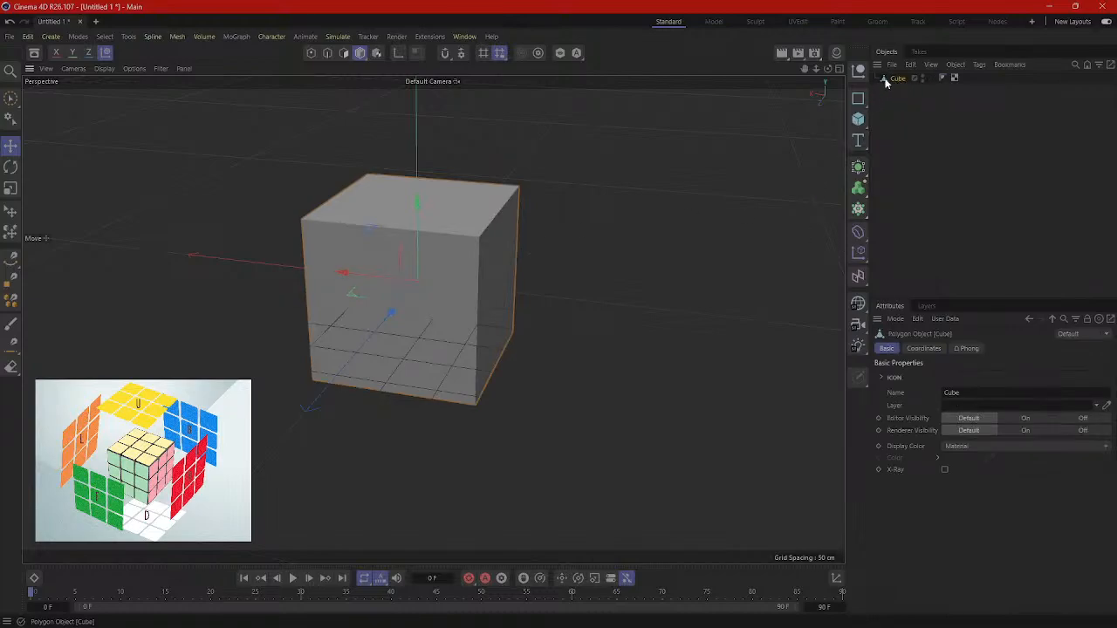
left_click(897, 117)
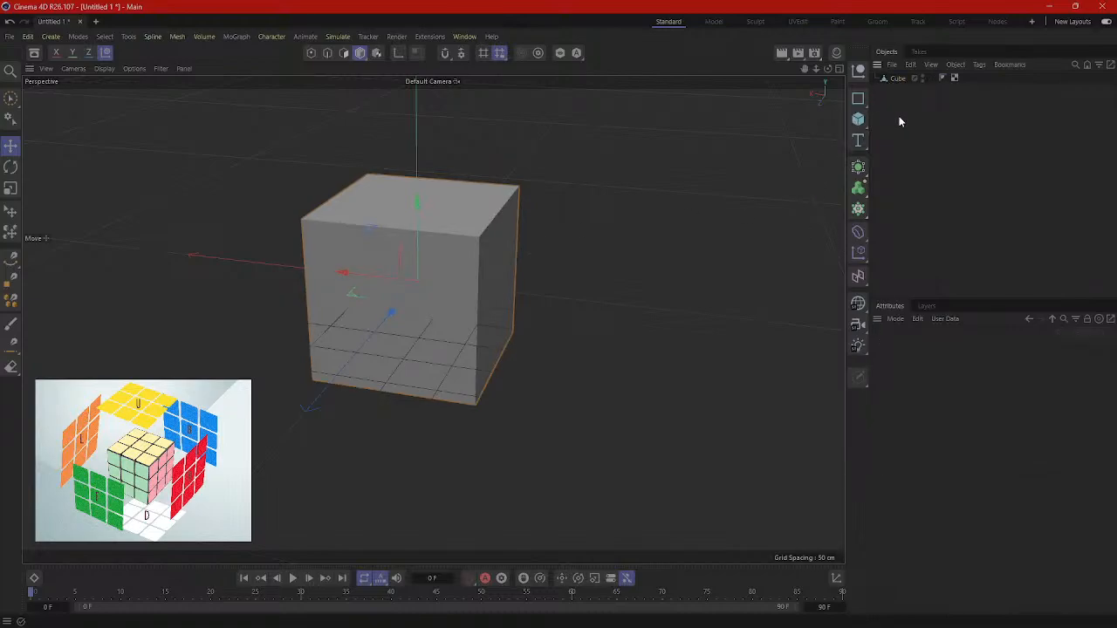
left_click(897, 80)
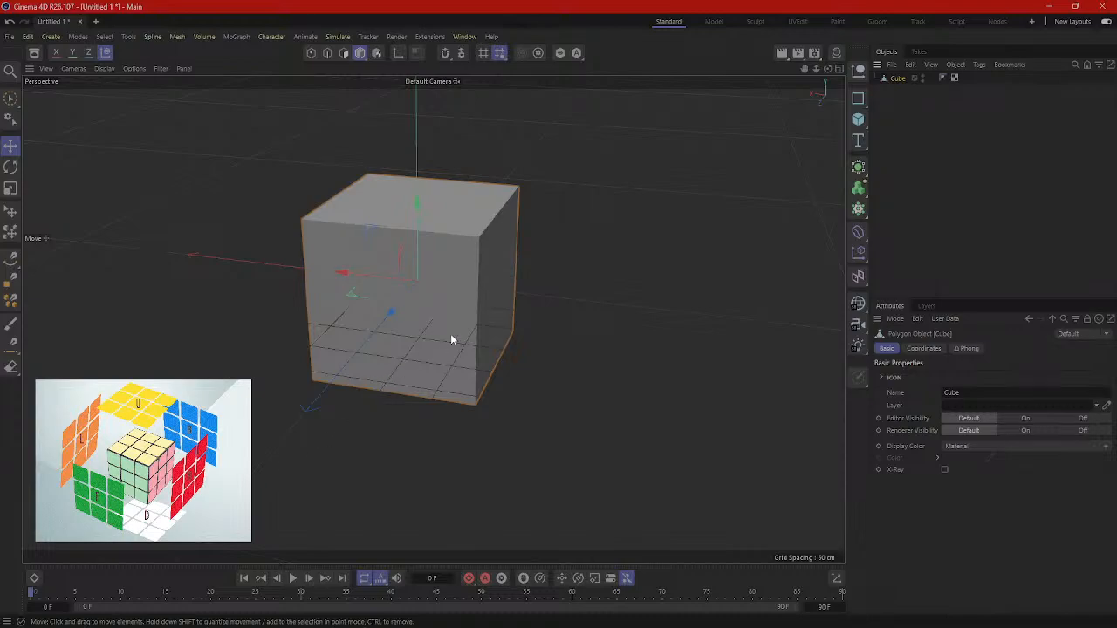
Step: Switch to Polygons mode with the editable cube as the active object
left_click_drag(476, 325, 441, 267, "alt")
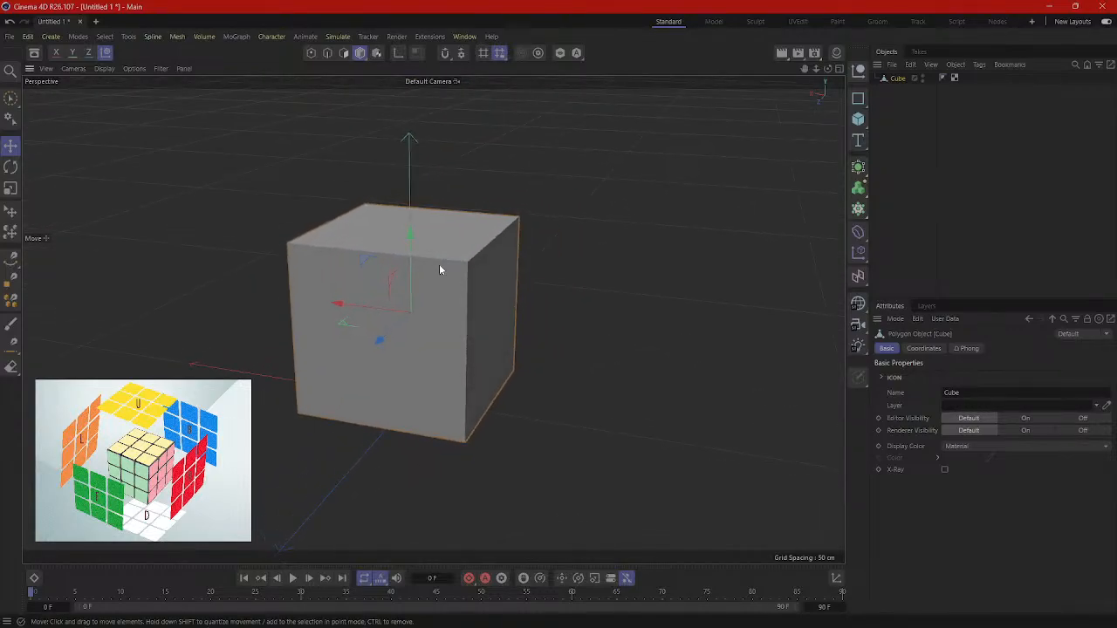
left_click_drag(516, 254, 515, 279, "alt")
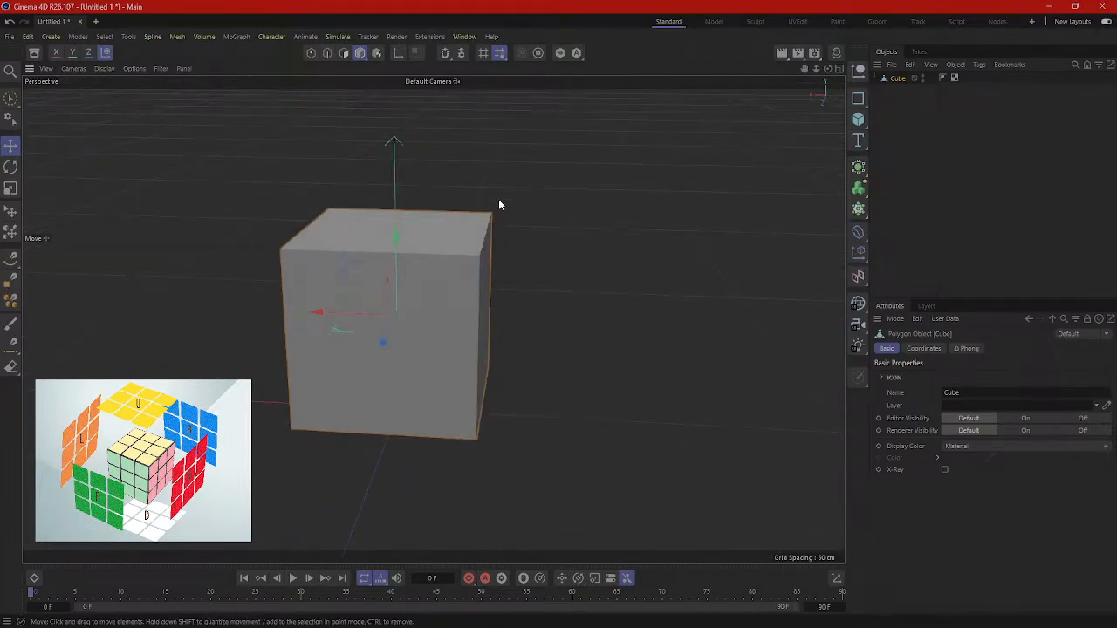
left_click(588, 260)
left_click_drag(545, 203, 515, 218, "alt")
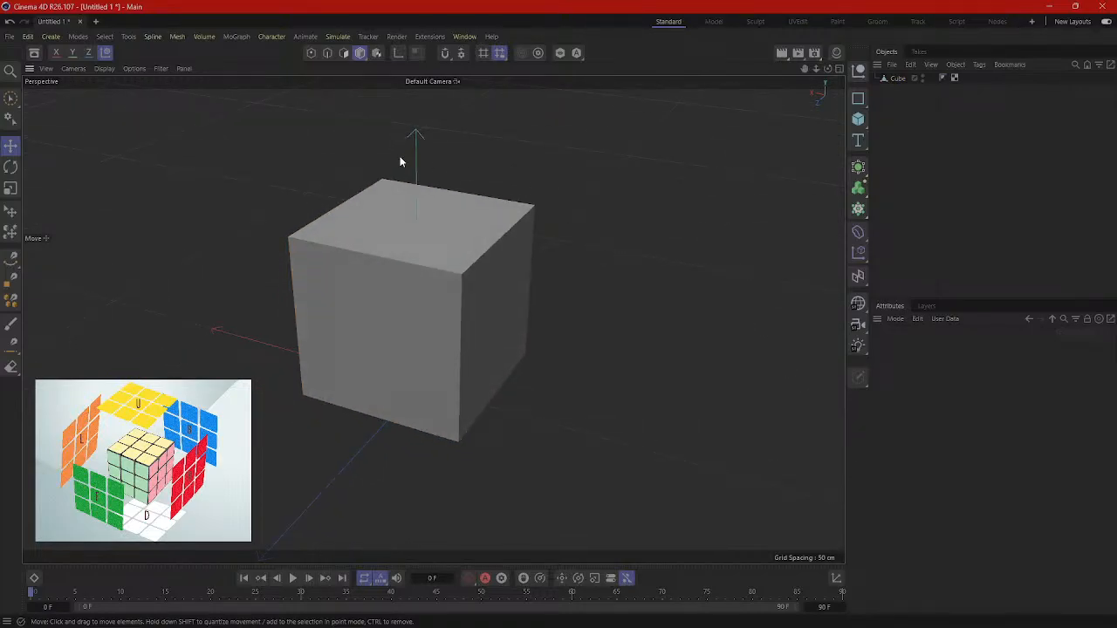
left_click(344, 53)
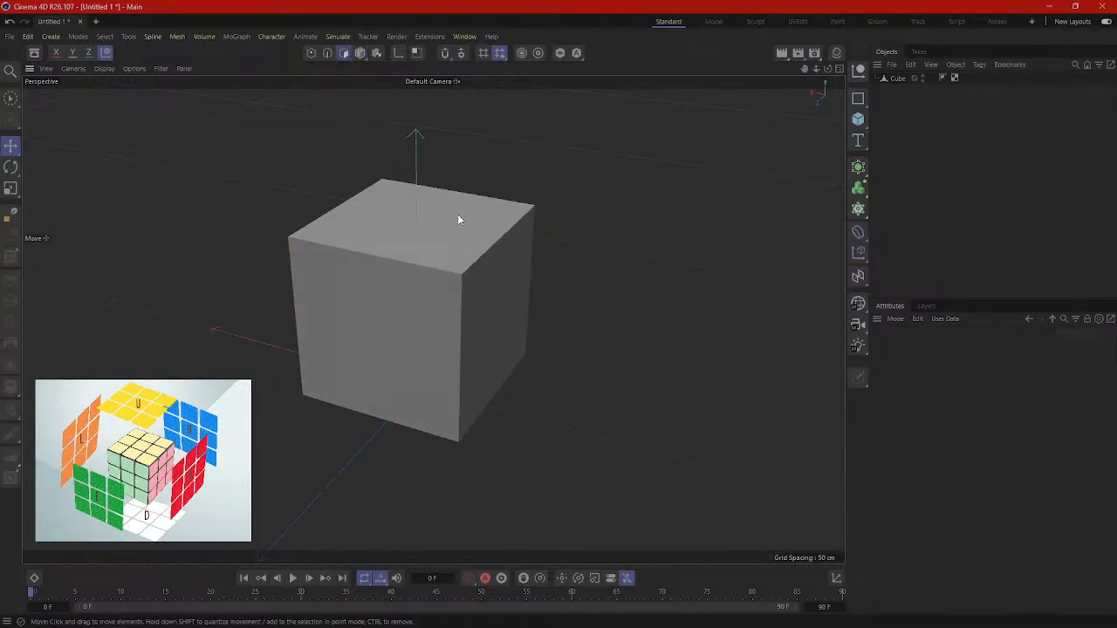
left_click(487, 288)
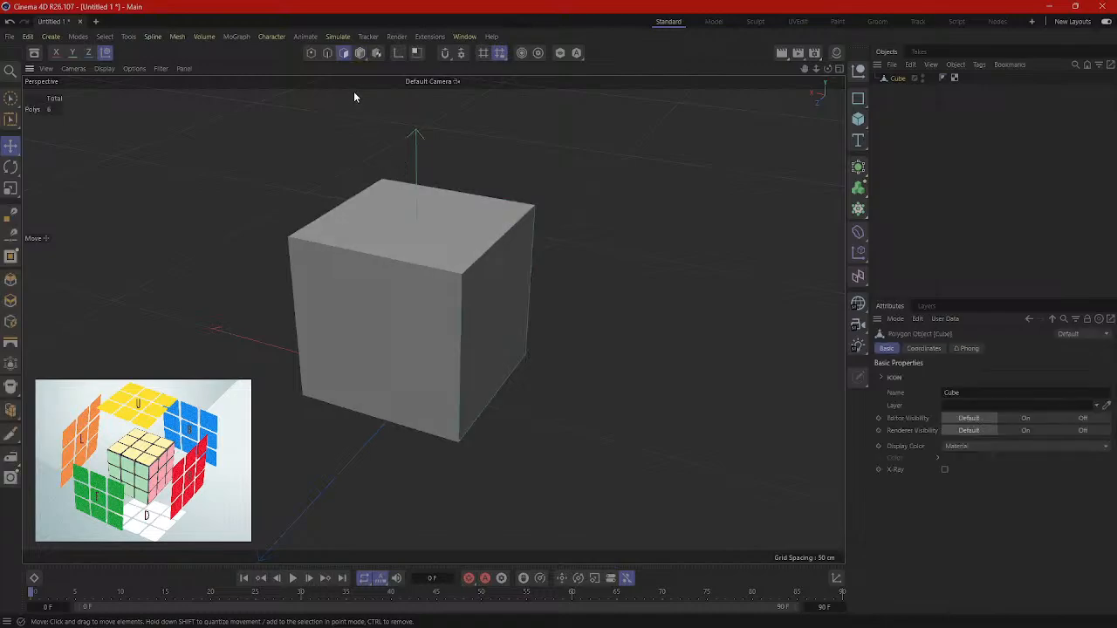
Step: In Edges mode, try Loop/Path Cut across the cube's front face with three evenly spaced cuts, reduced to two
left_click(328, 54)
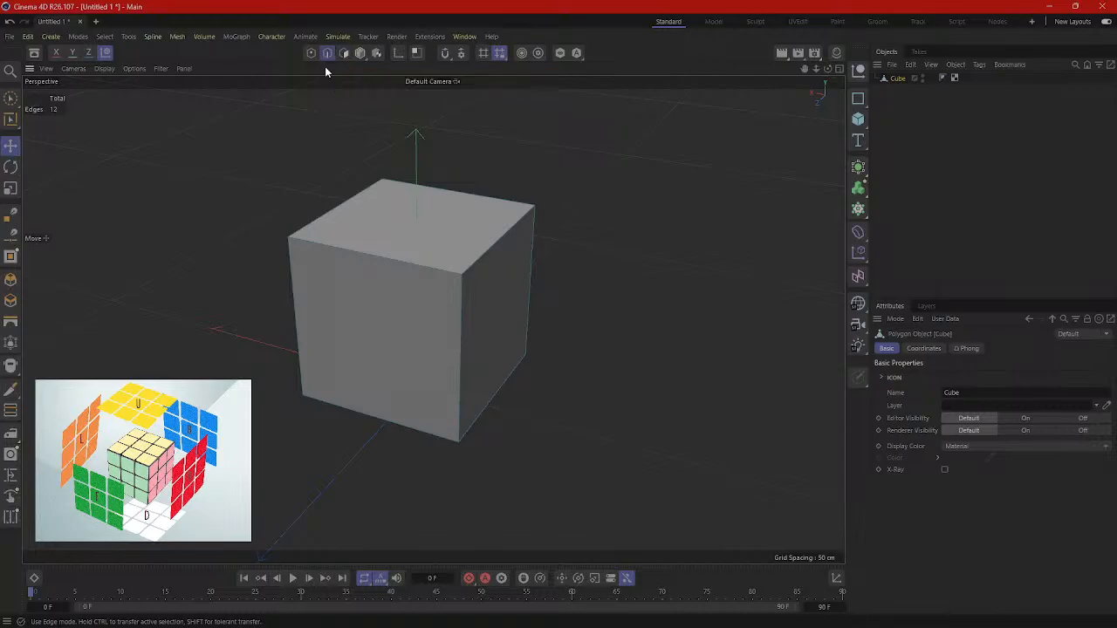
right_click(260, 183)
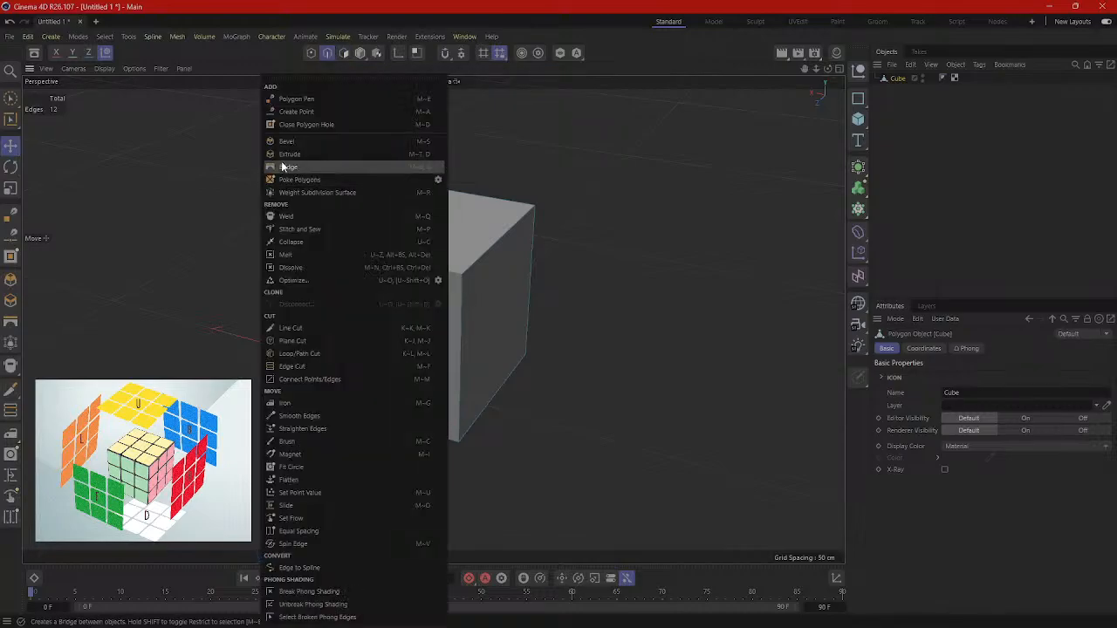
left_click(317, 354)
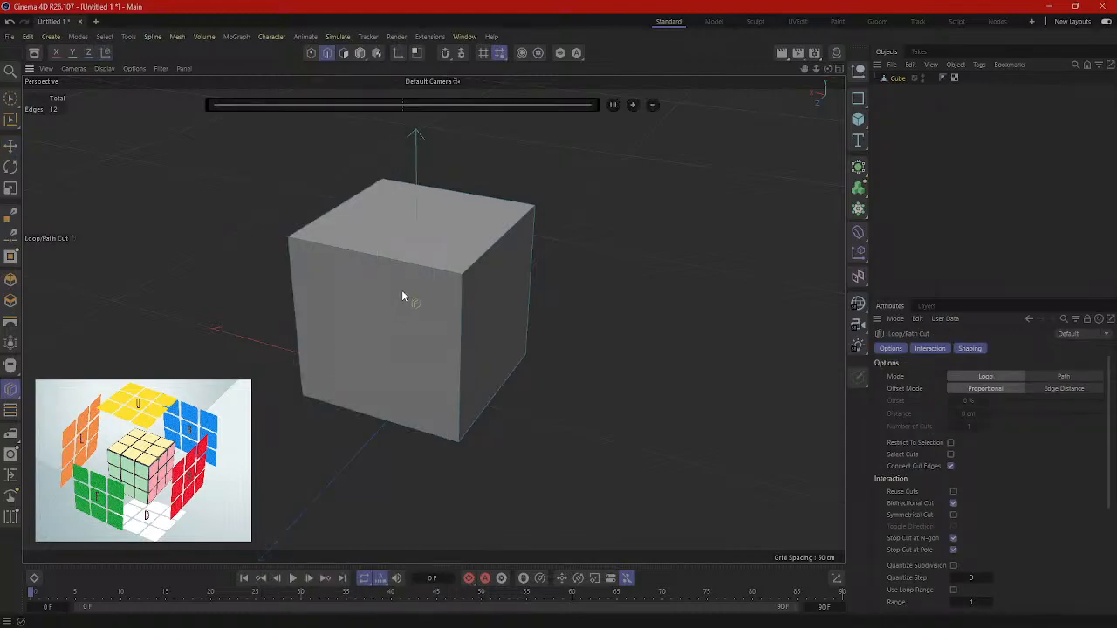
left_click(376, 255)
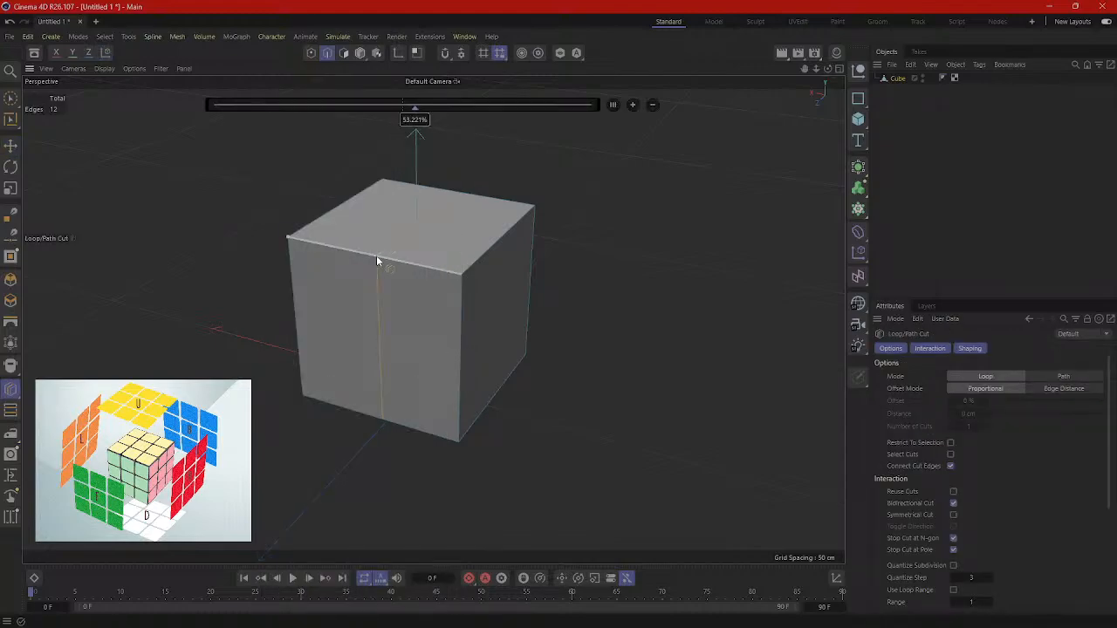
left_click(633, 106)
left_click(632, 105)
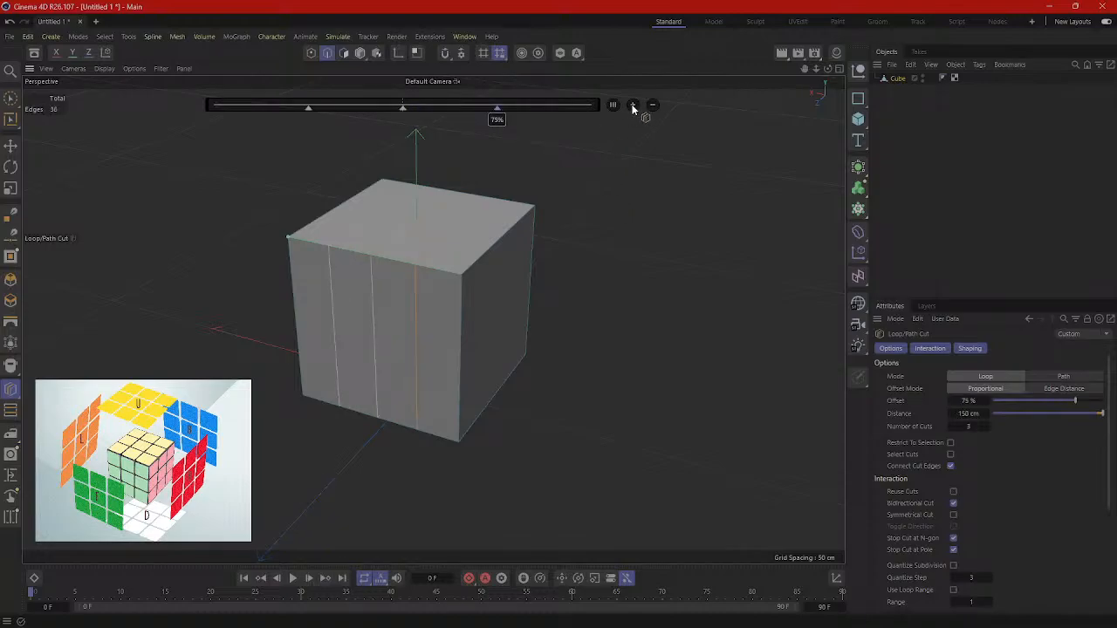
left_click(650, 107)
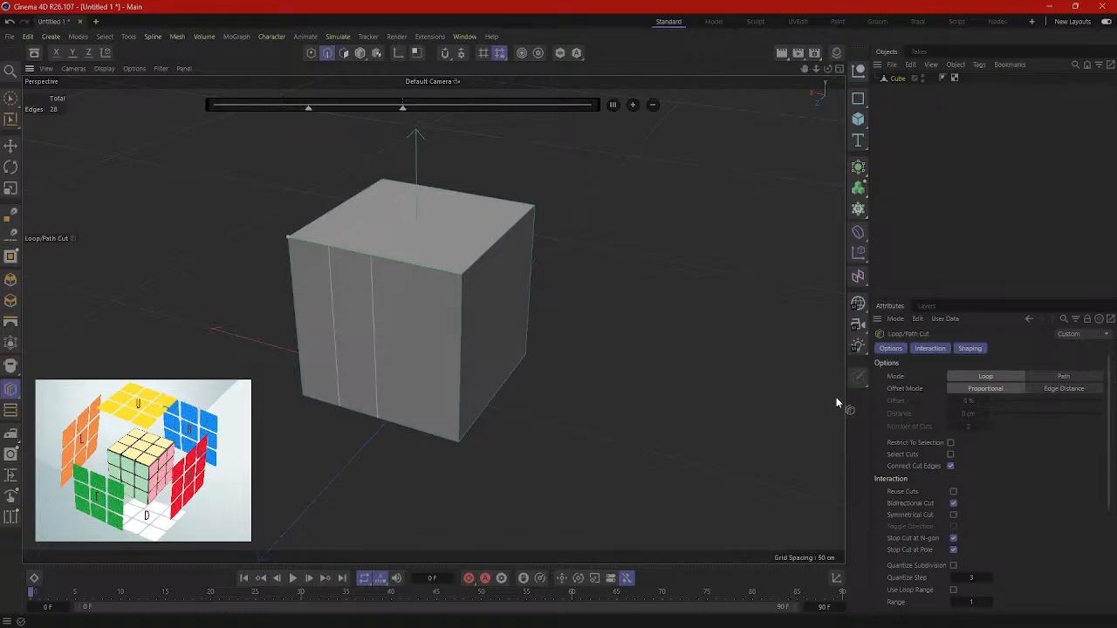
Step: Try sliding the second loop cut to about 86% along the edge in Loop mode, and undo the change
left_click(1042, 376)
left_click(1009, 380)
left_click_drag(403, 106, 538, 120)
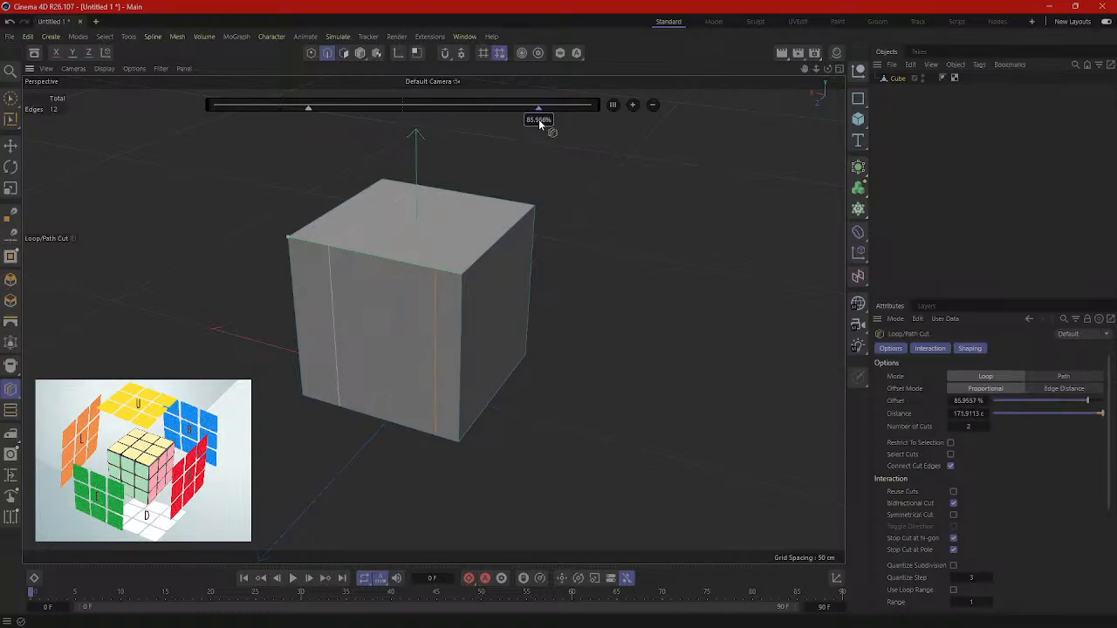
key("ctrl+z")
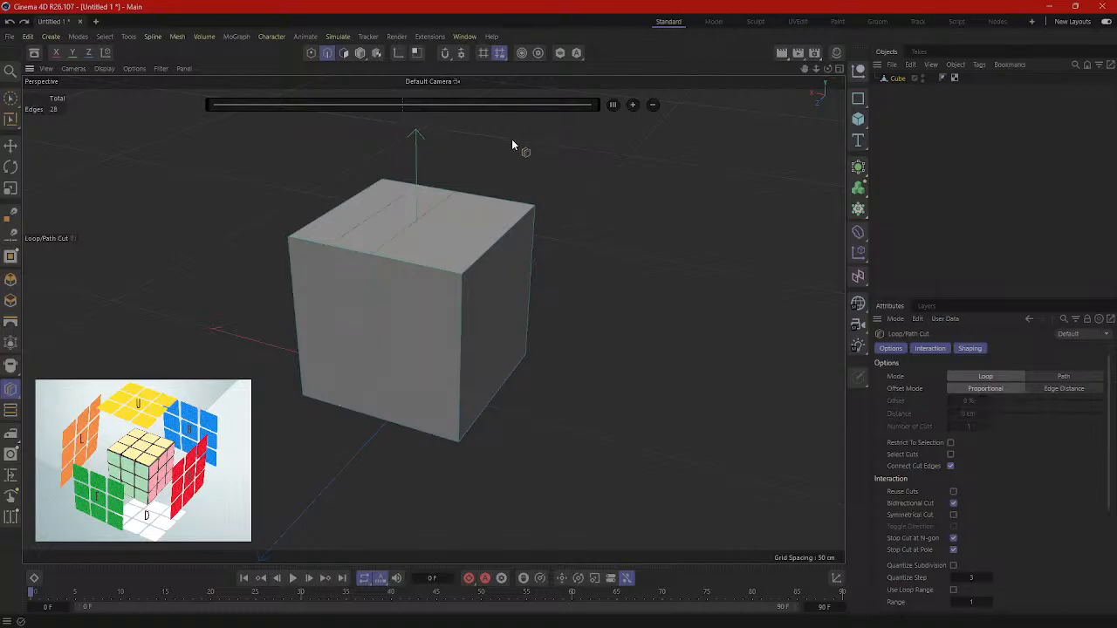
Step: Replace the trial cube with a new parametric cube and raise it along the Y axis to the ground grid
left_click(892, 80)
key("Delete")
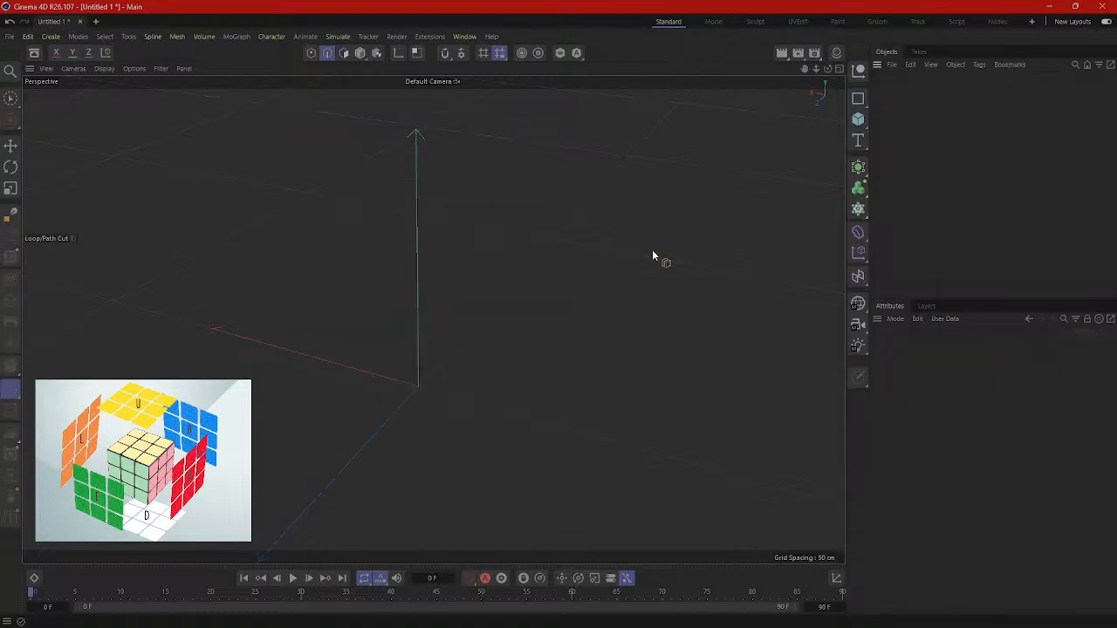
left_click(10, 146)
mouse_move(595, 361)
left_mouse_down("alt")
mouse_move(538, 344)
mouse_move(584, 344)
mouse_move(594, 321)
mouse_move(596, 339)
left_mouse_up("alt")
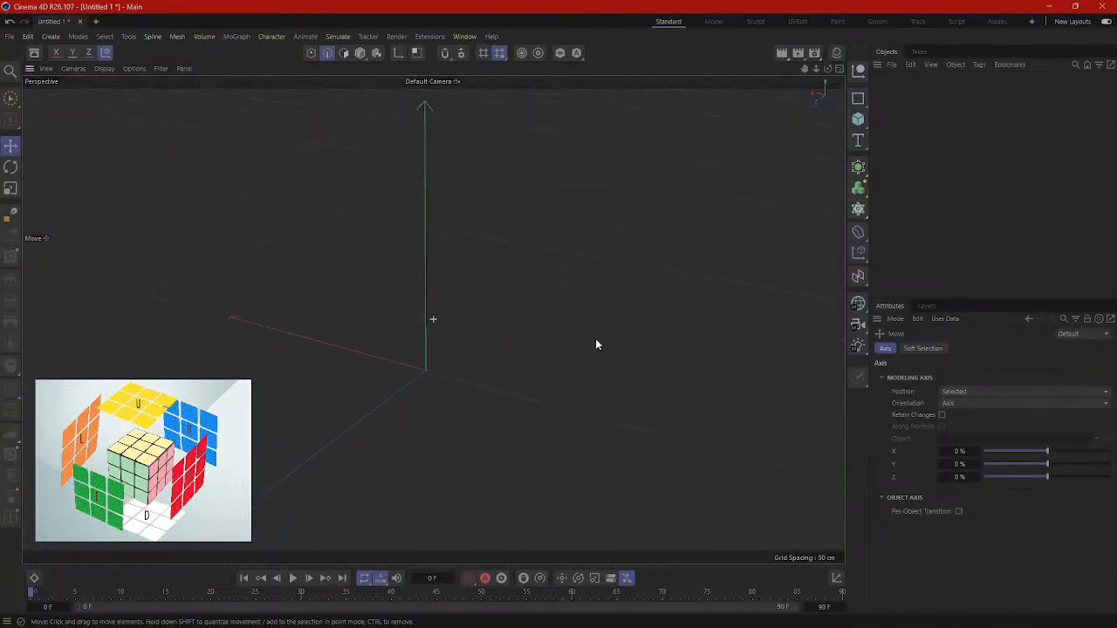
left_click(857, 120)
left_click(898, 140)
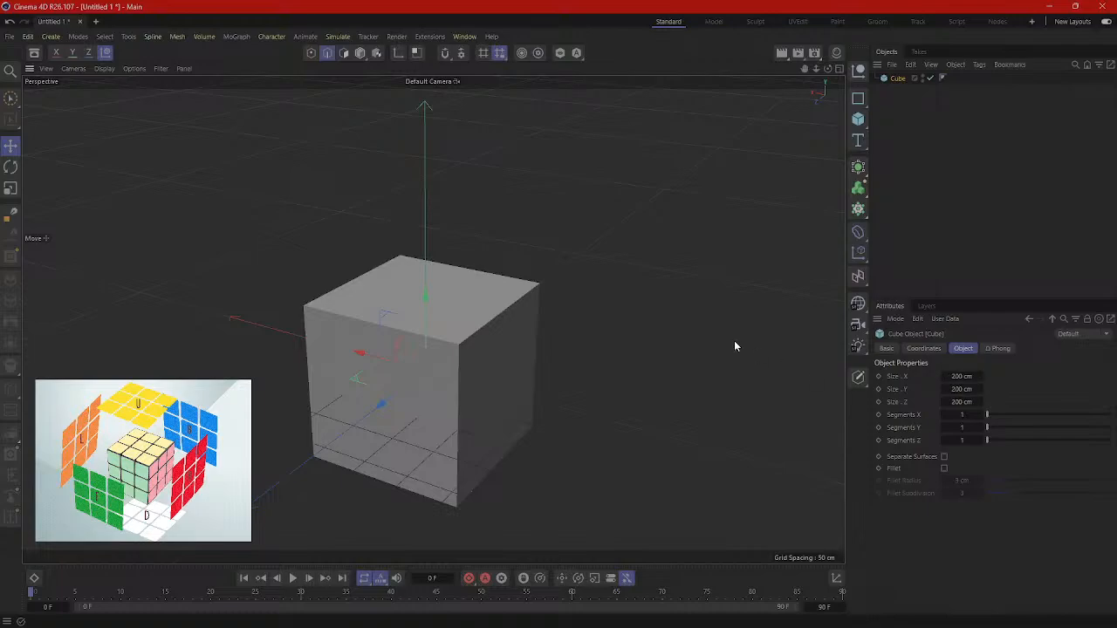
left_click_drag(441, 295, 427, 206)
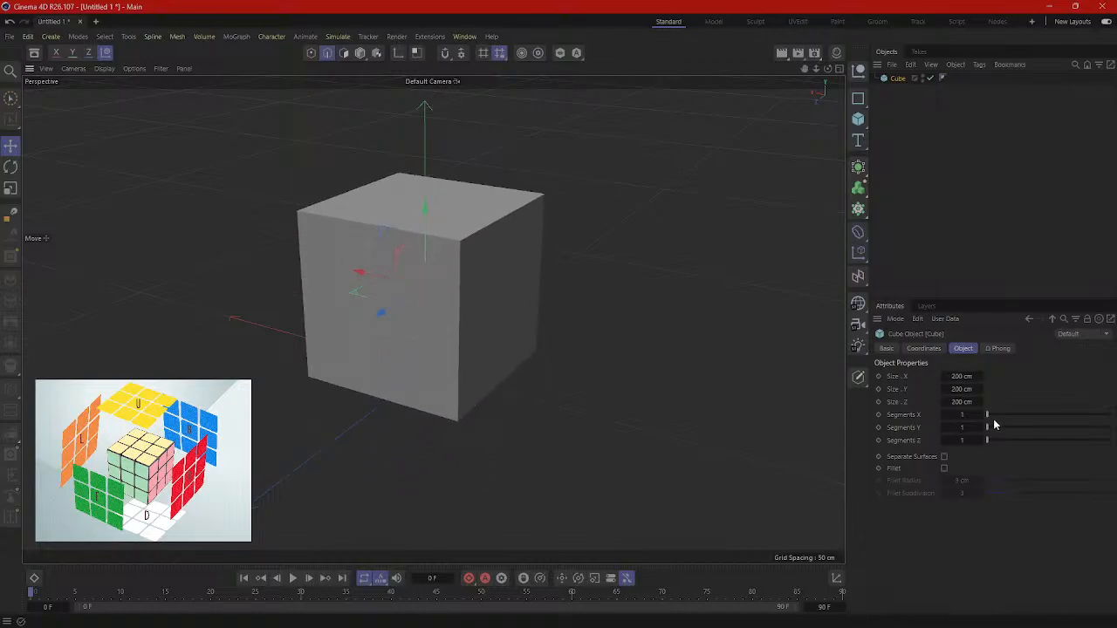
Step: Set the cube's X, Y and Z segments to 3 and change the viewport display to Gouraud Shading (Lines)
left_click_drag(974, 419, 987, 440)
left_click(983, 428)
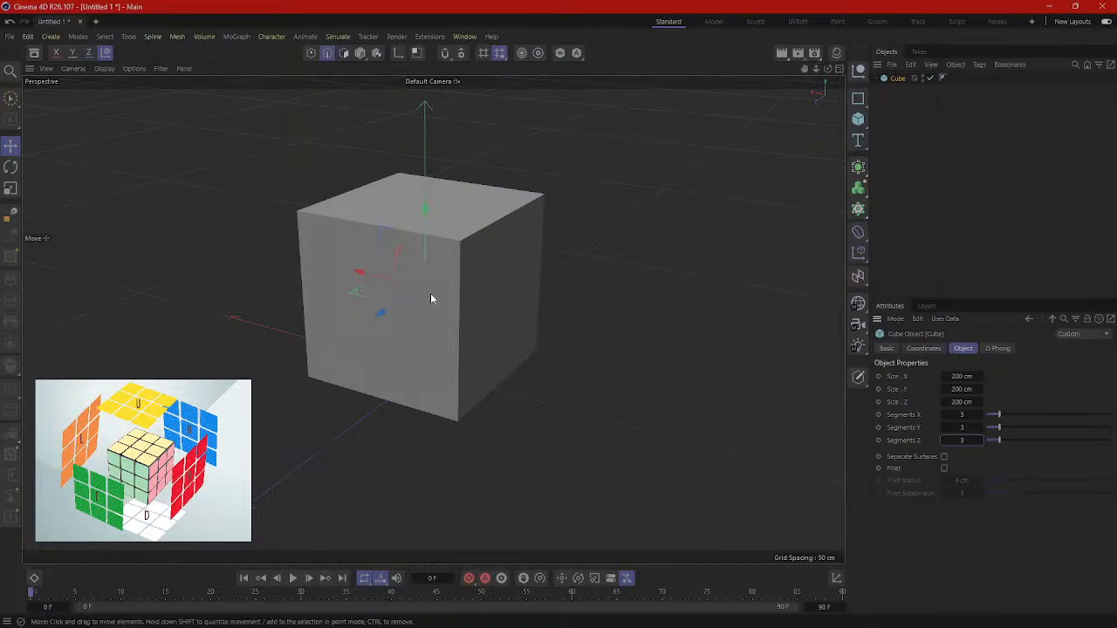
left_click(102, 70)
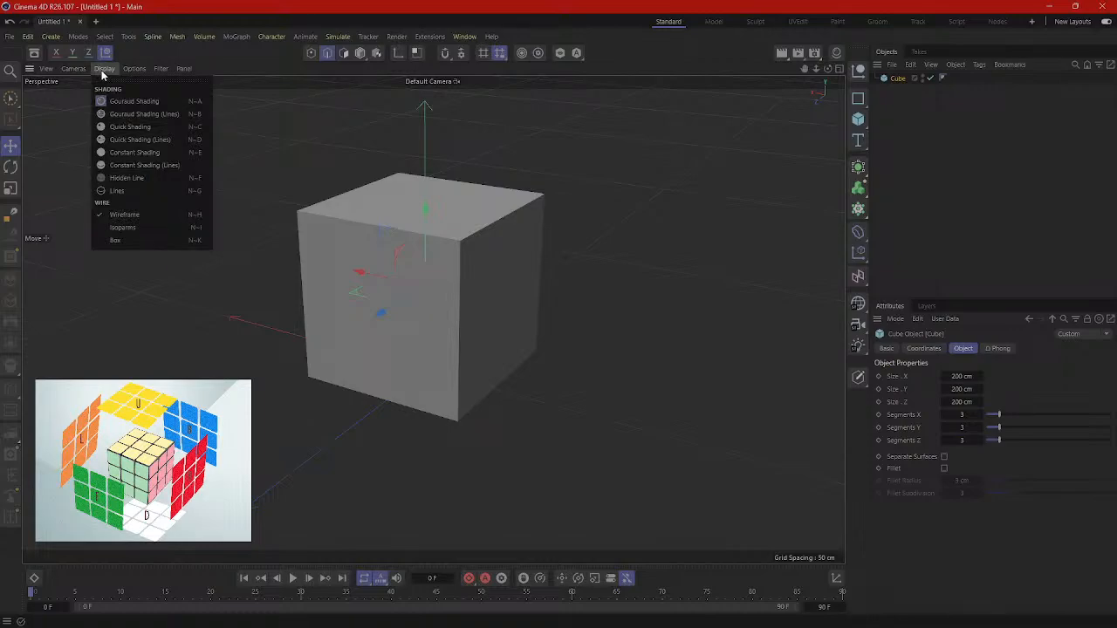
left_click(159, 114)
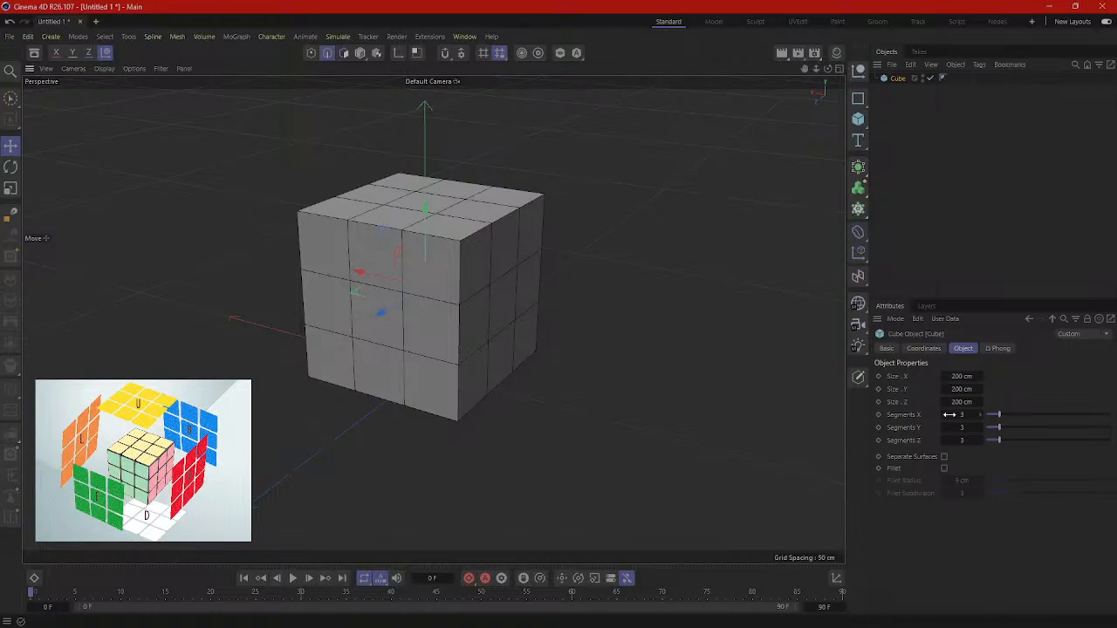
Step: Try four segments along X on the cube and restore Segments X to 3, keeping the cube selected
mouse_move(950, 414)
left_mouse_down()
mouse_move(1012, 415)
mouse_move(969, 415)
left_mouse_up()
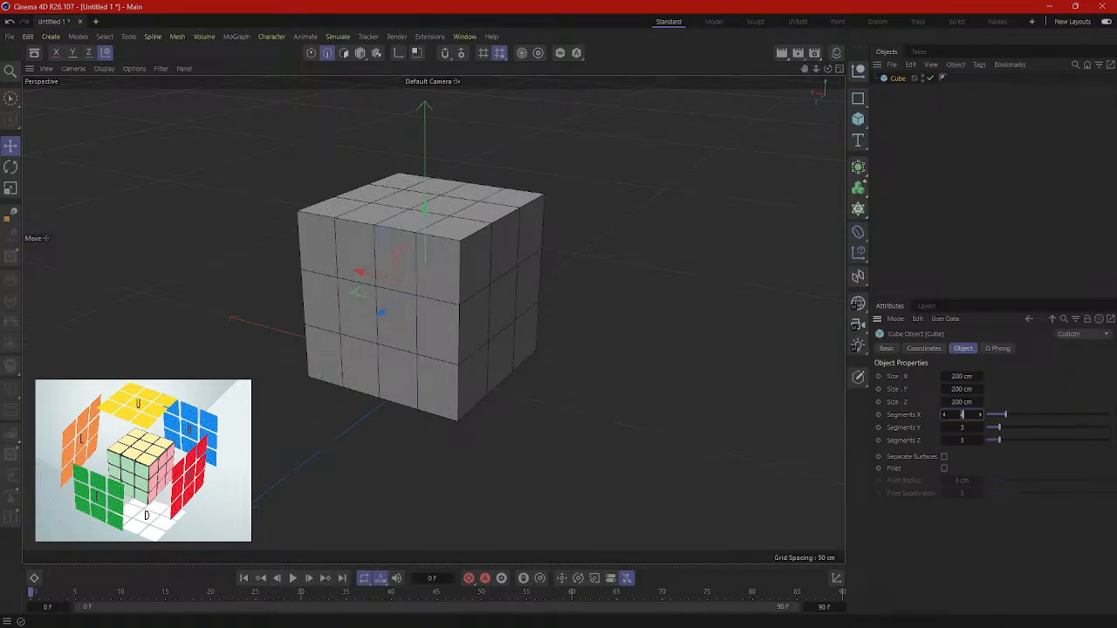
left_click_drag(968, 415, 955, 466)
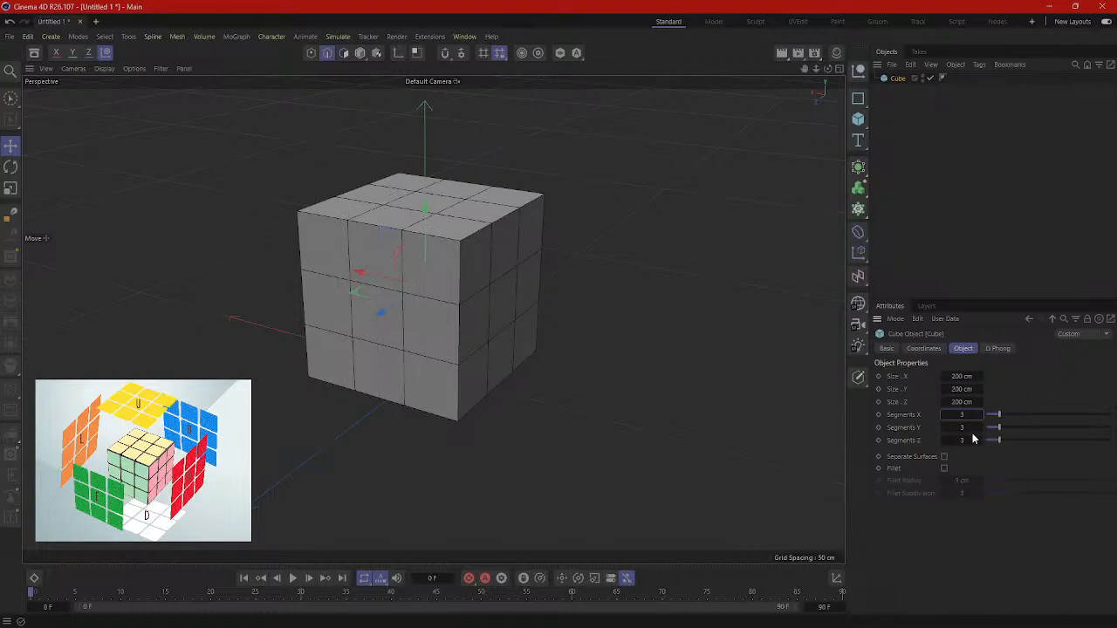
mouse_move(726, 333)
left_mouse_down("alt")
mouse_move(649, 339)
mouse_move(724, 335)
left_mouse_up("alt")
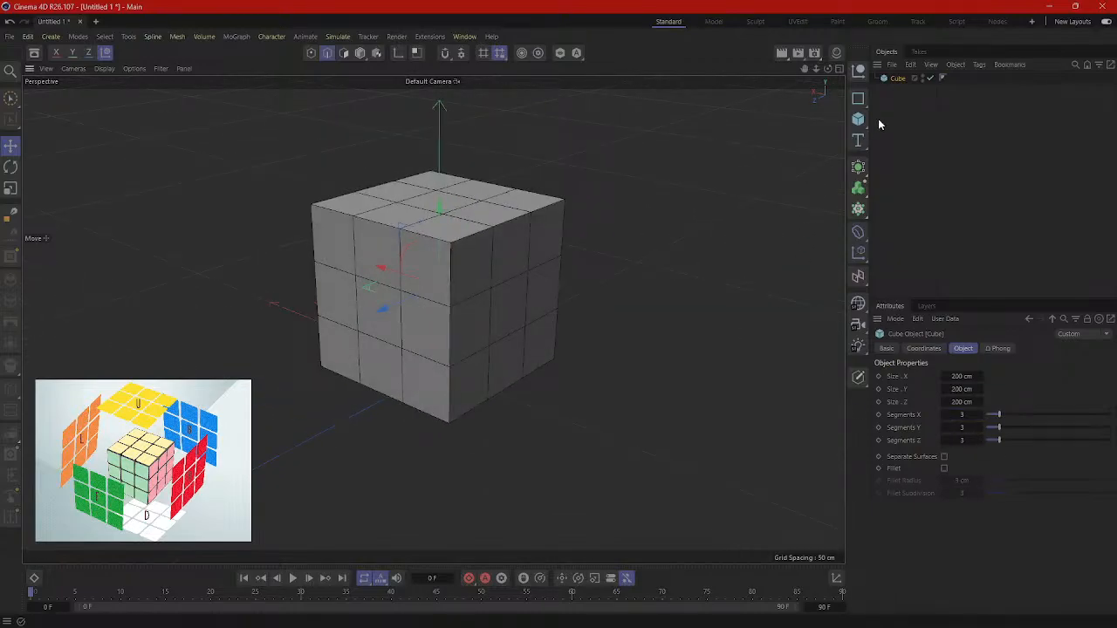
left_click(894, 99)
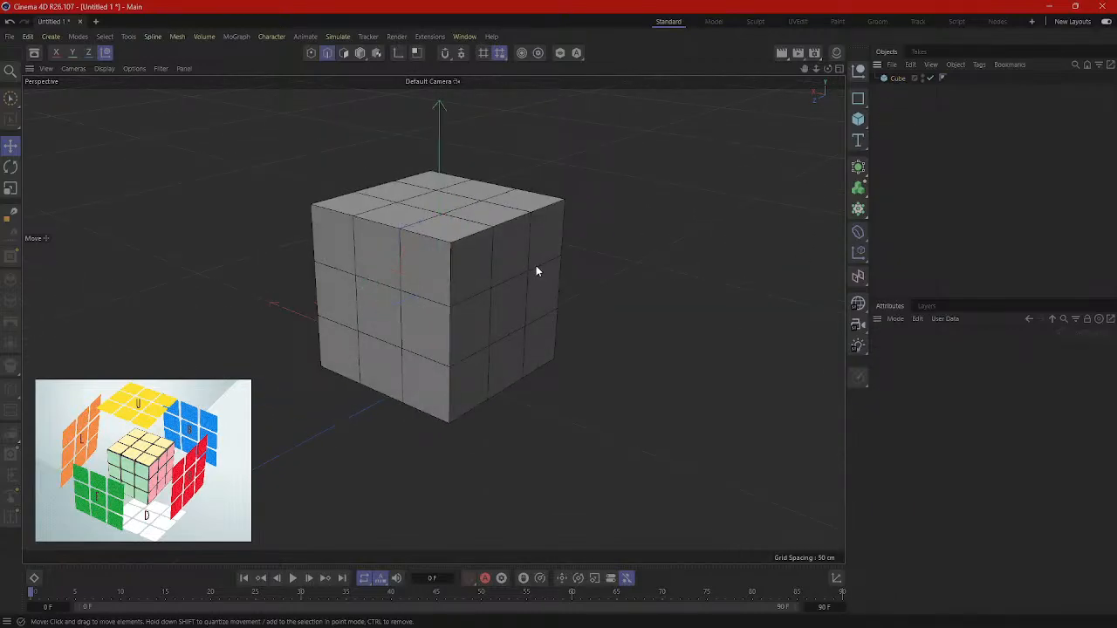
left_click(898, 78)
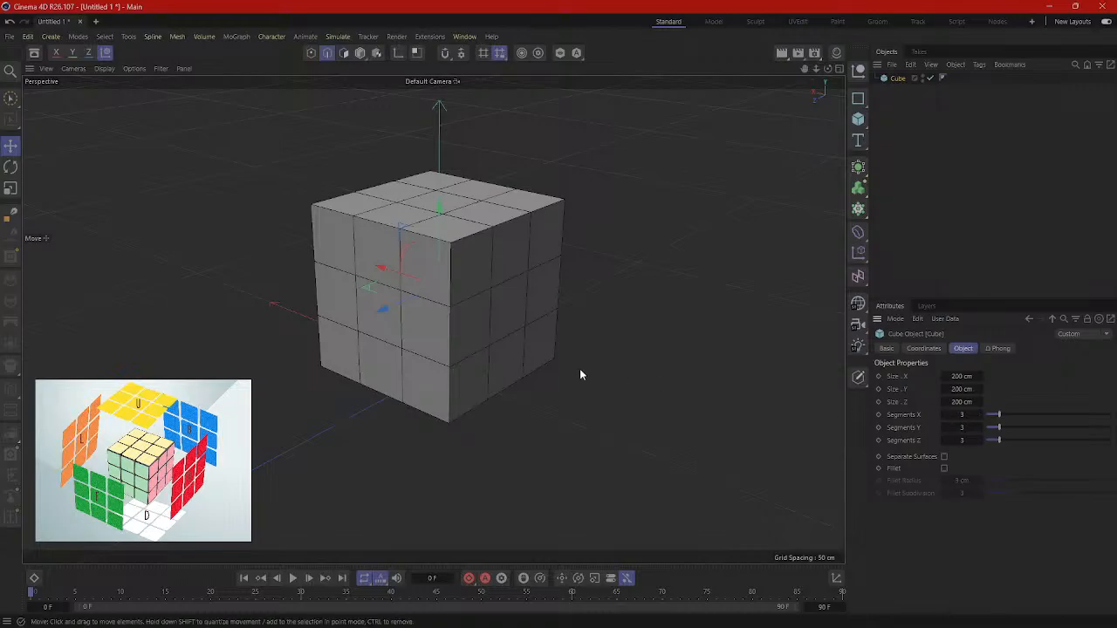
left_click_drag(507, 354, 455, 327, "alt")
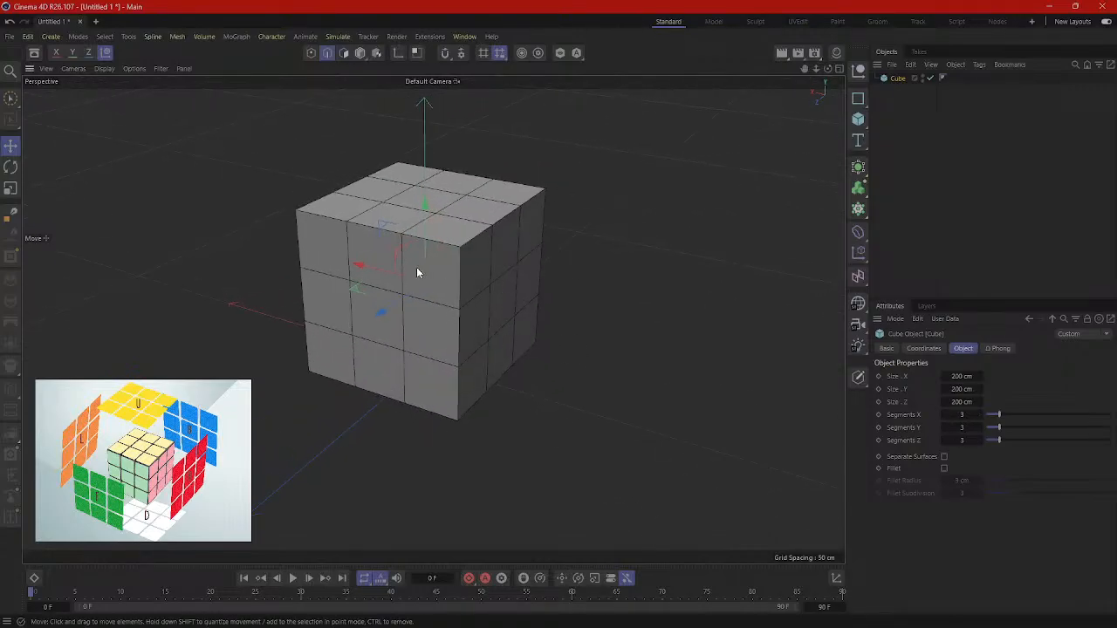
Step: Convert the segmented cube to an editable polygon object in Model mode and switch to Polygons mode
left_click(343, 53)
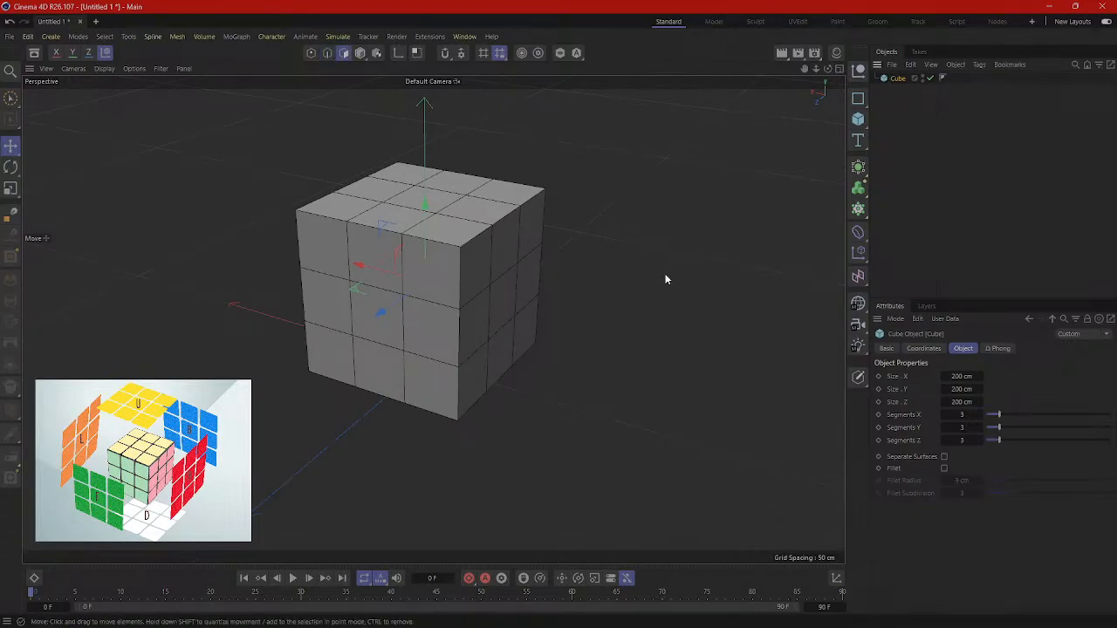
left_click(360, 52)
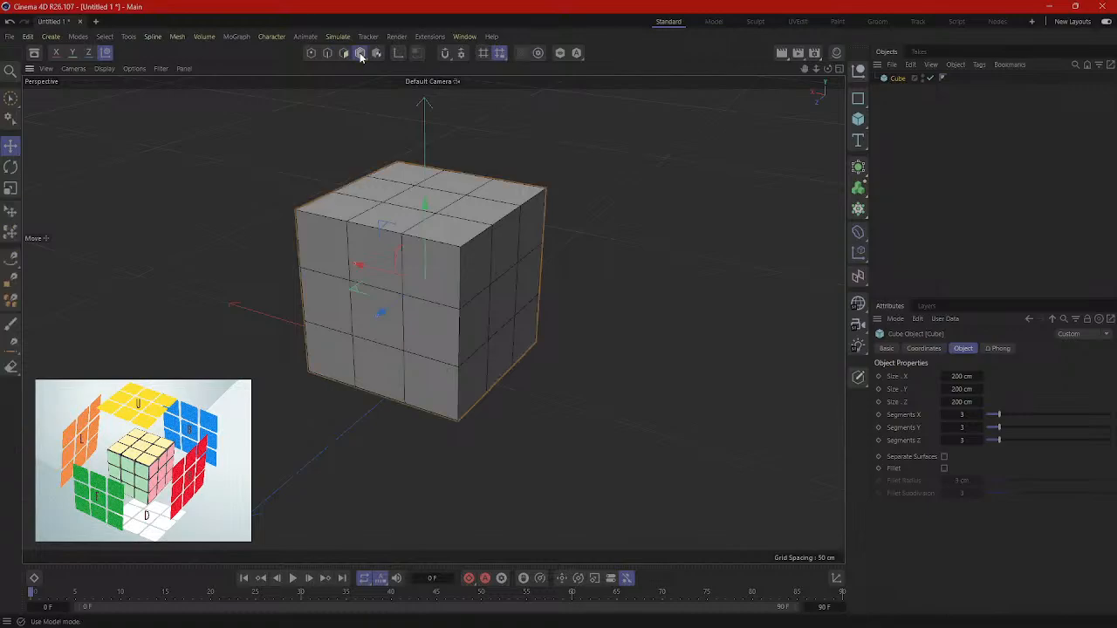
right_click(495, 256)
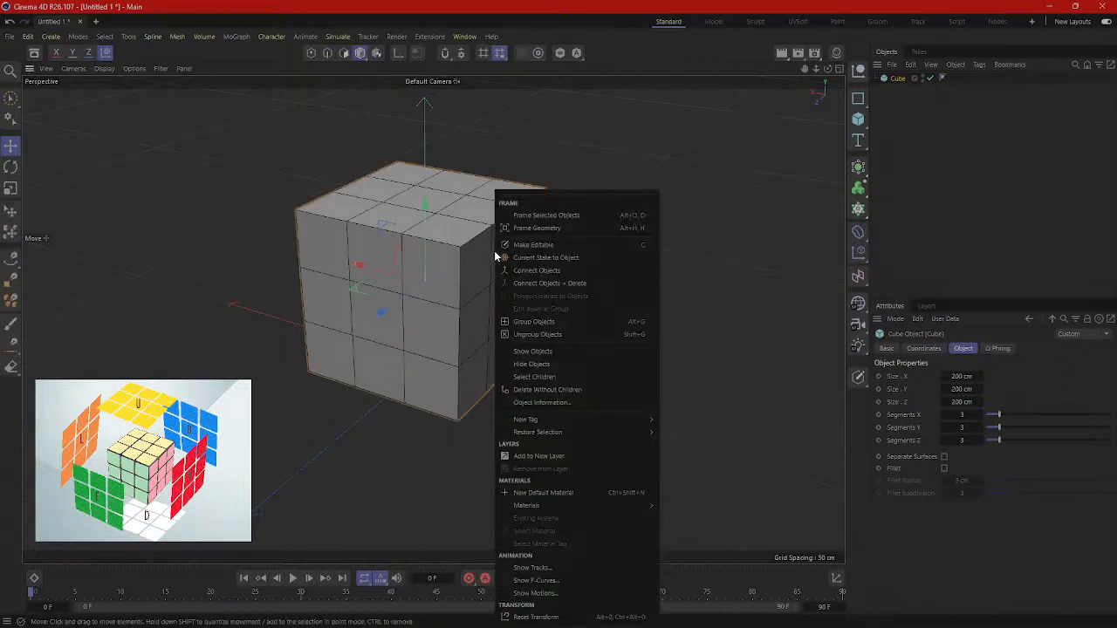
left_click(541, 246)
left_click_drag(387, 306, 505, 370, "alt")
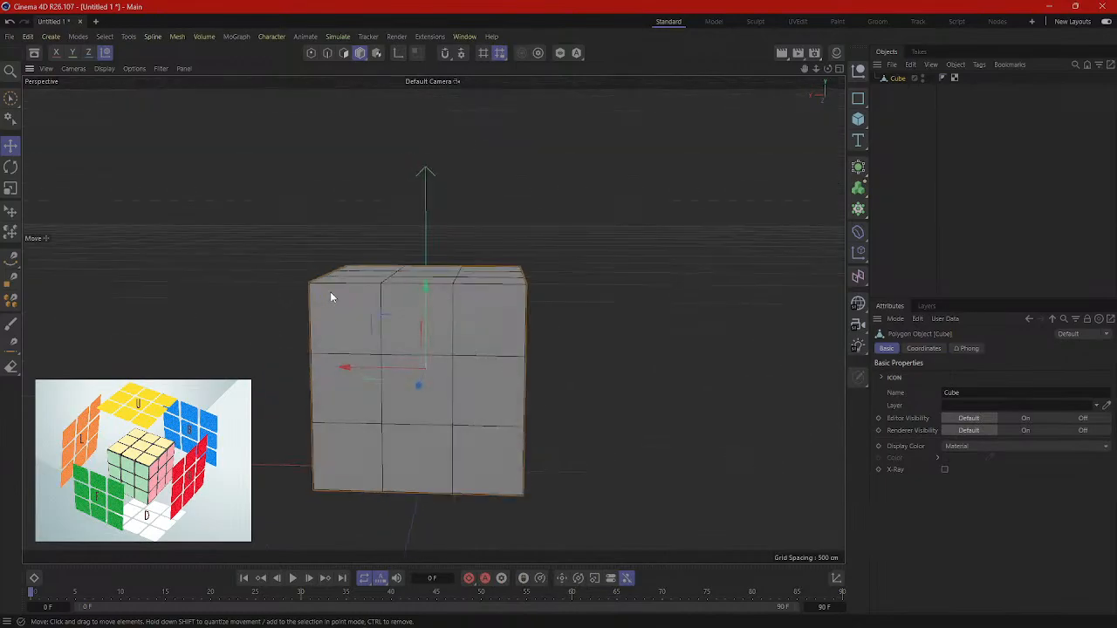
left_click(343, 52)
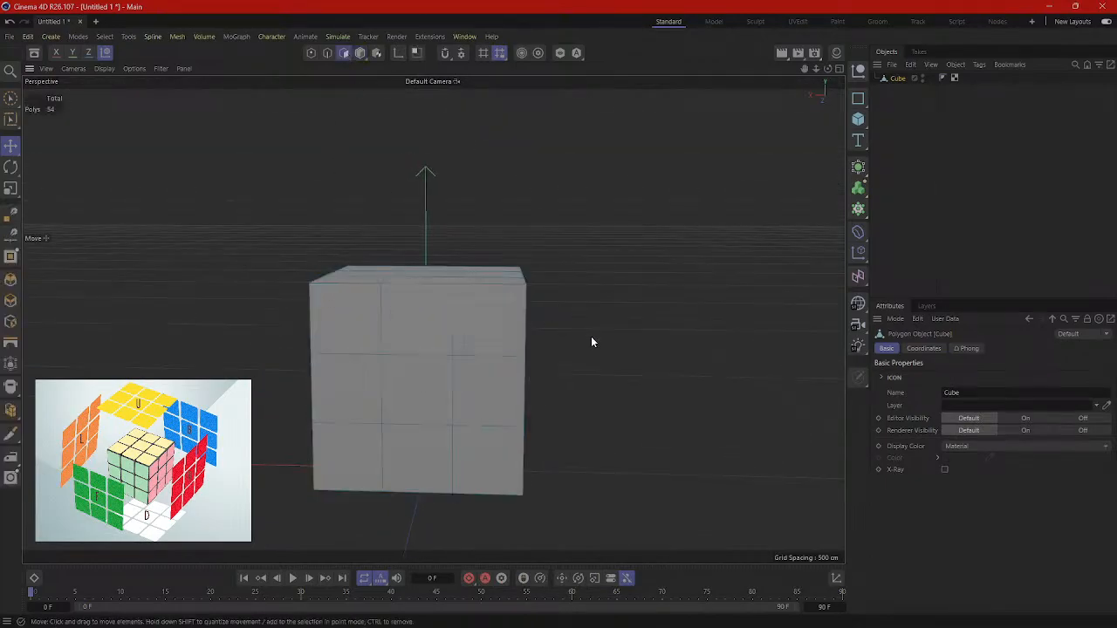
left_click_drag(590, 342, 454, 288, "alt")
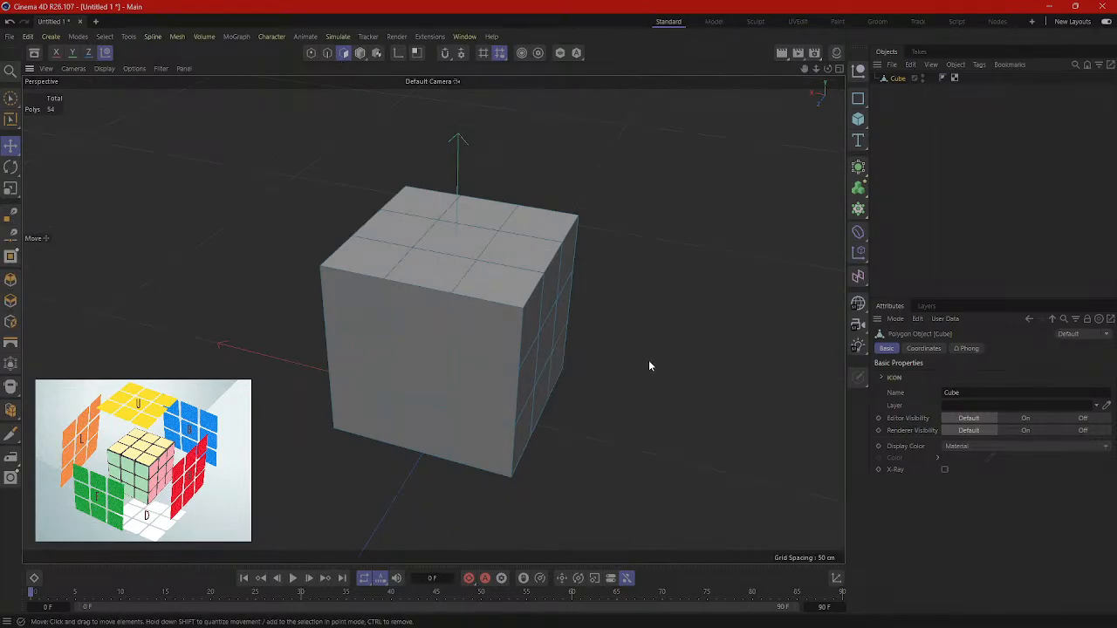
Step: Select all nine polygons of the cube's front face one after another as a single selection
left_click_drag(648, 363, 587, 319, "alt")
mouse_move(504, 254)
left_mouse_down("alt")
mouse_move(544, 314)
mouse_move(536, 297)
mouse_move(558, 274)
mouse_move(585, 311)
mouse_move(516, 241)
left_mouse_up("alt")
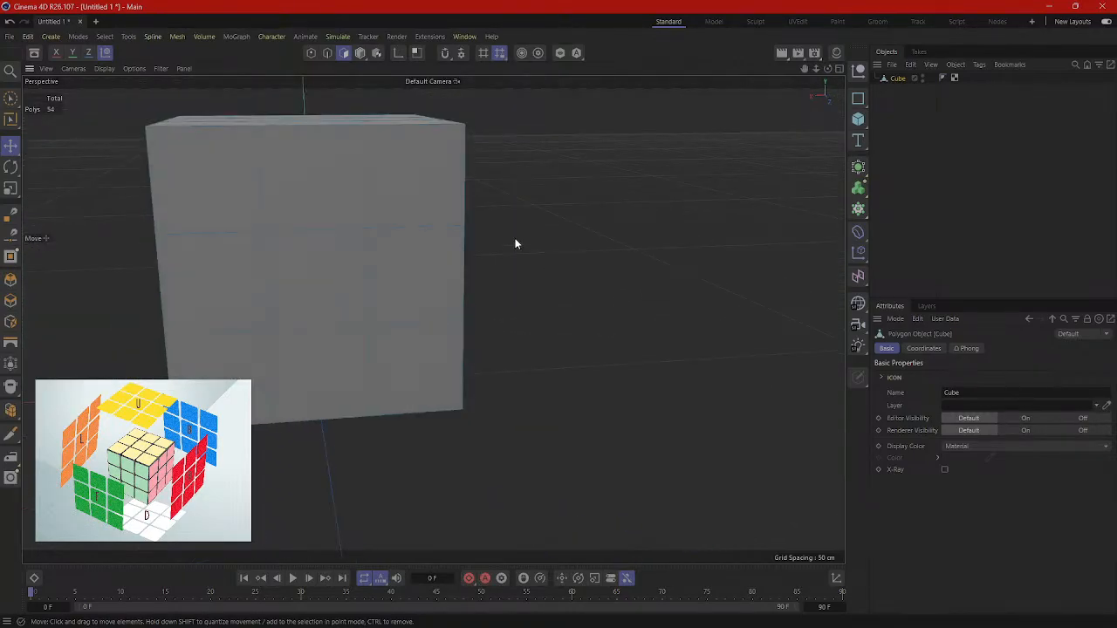
left_click(426, 200)
left_click(319, 211, "shift")
left_click(226, 212, "shift")
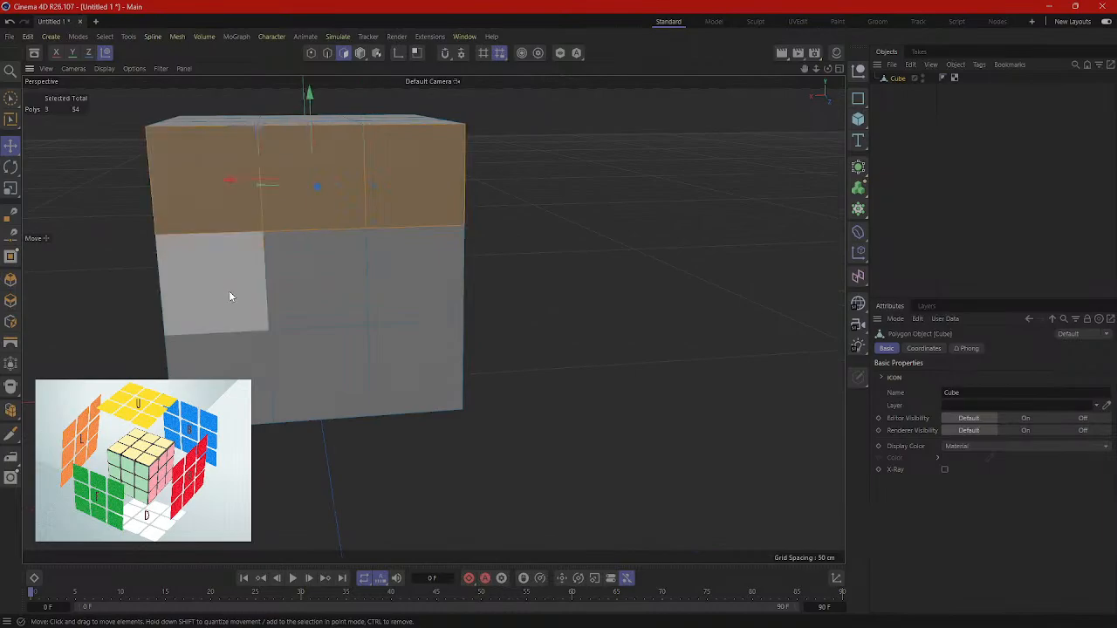
left_click(232, 294, "shift")
left_click(318, 288, "shift")
left_click(404, 314, "shift")
left_click(414, 367, "shift")
left_click(244, 374, "shift")
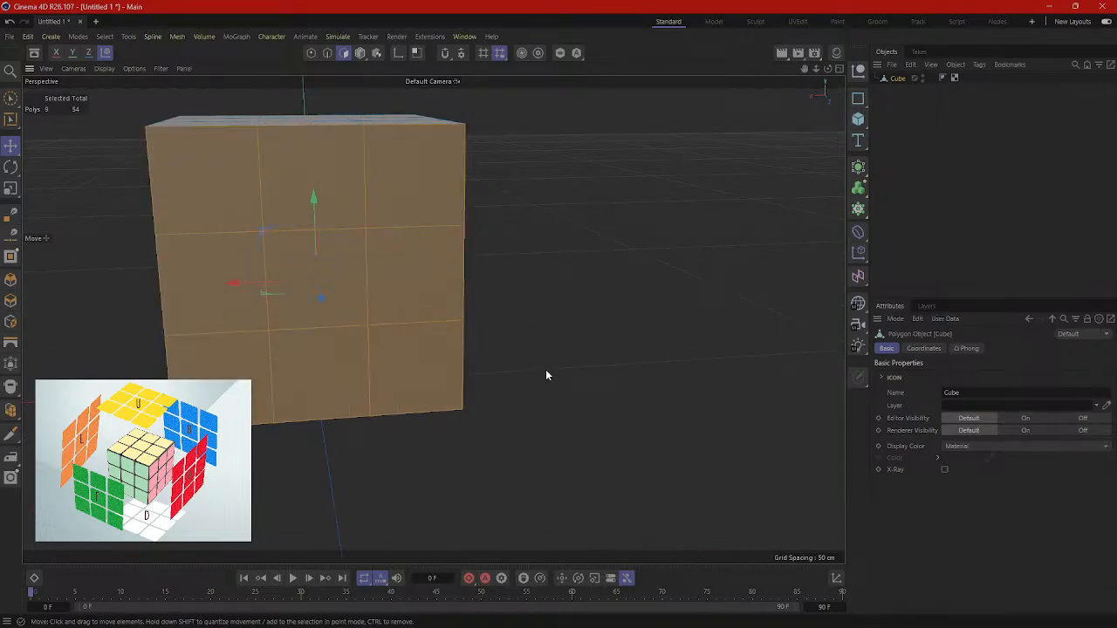
left_click_drag(545, 369, 673, 361, "alt")
left_click_drag(459, 209, 595, 312, "alt")
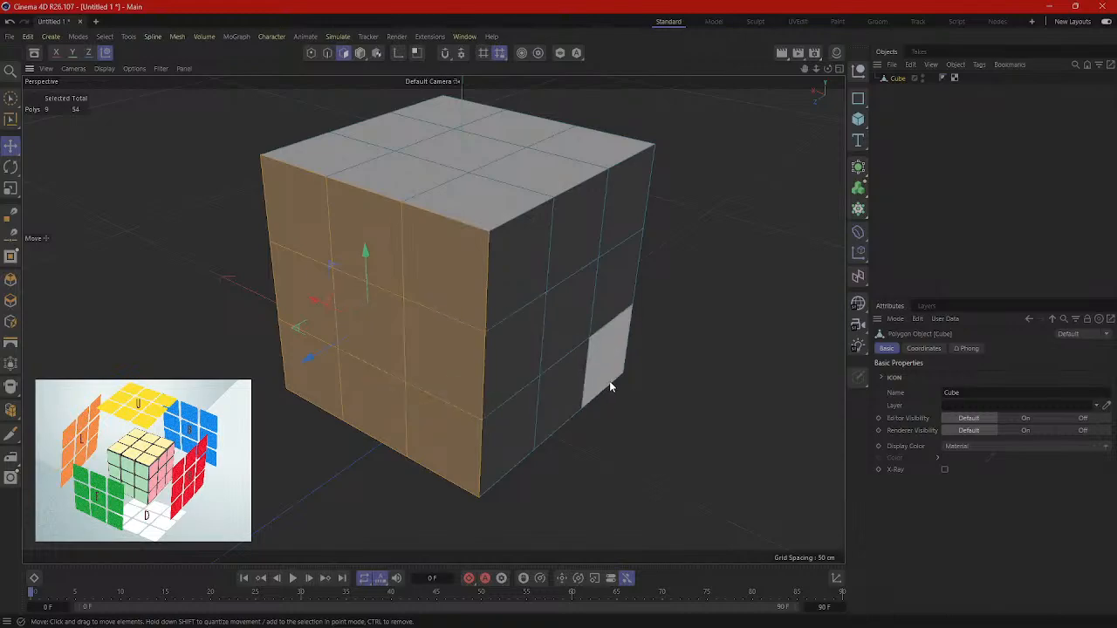
Step: Select all polygons of the cube and inset them as preserved groups by about 7.6 cm
left_click_drag(610, 382, 672, 378, "alt")
middle_click_drag(672, 379, 601, 329, "alt")
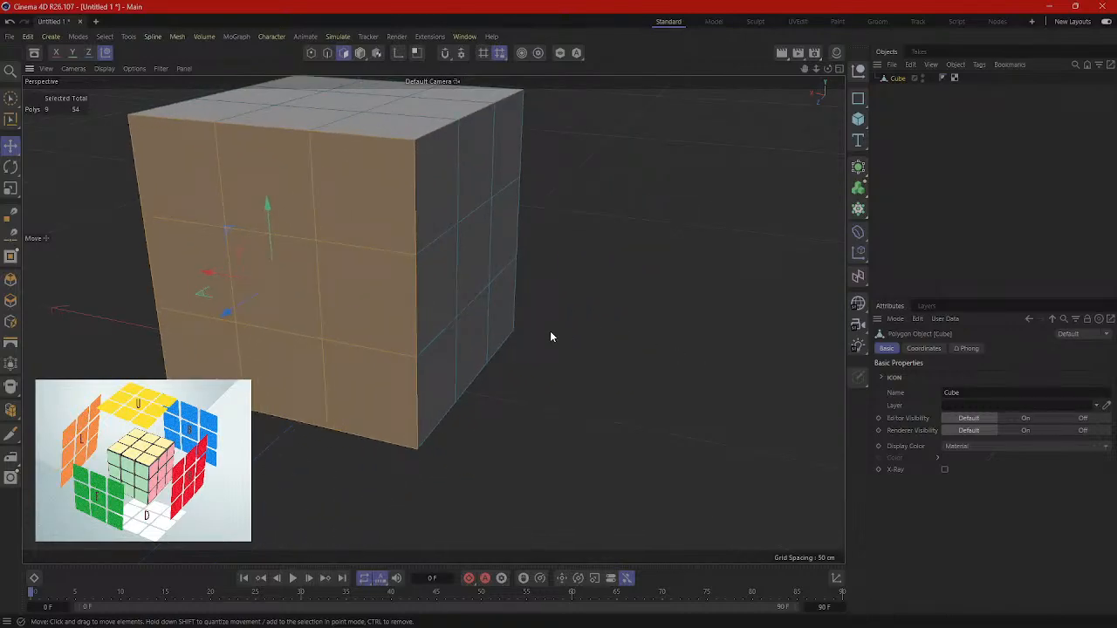
key("ctrl+a")
scroll(550, 331, "down", 1)
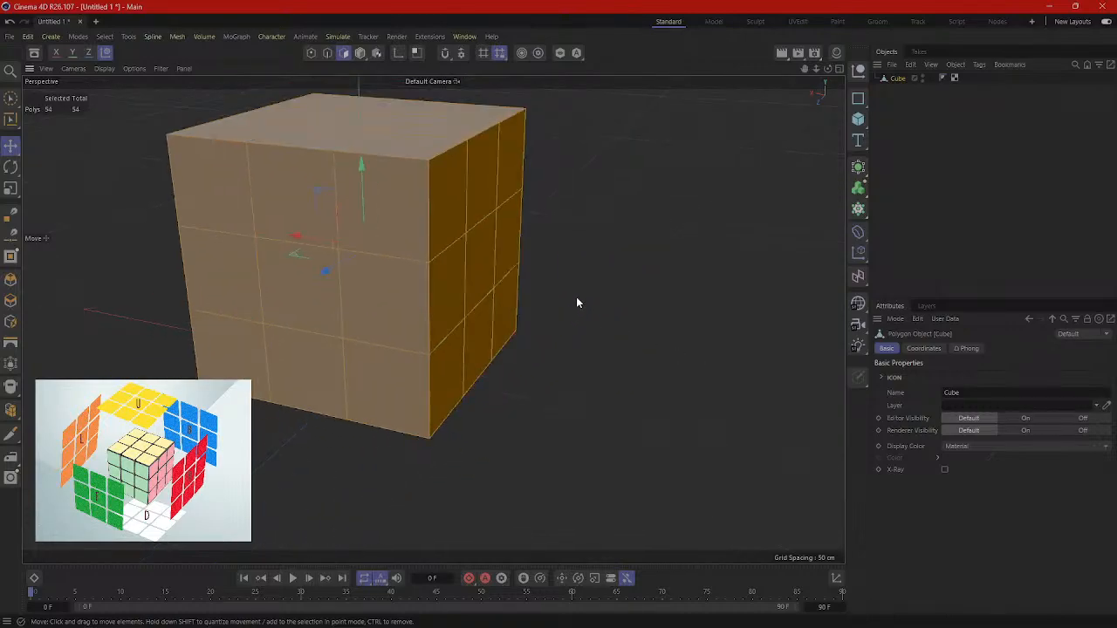
right_click(573, 206)
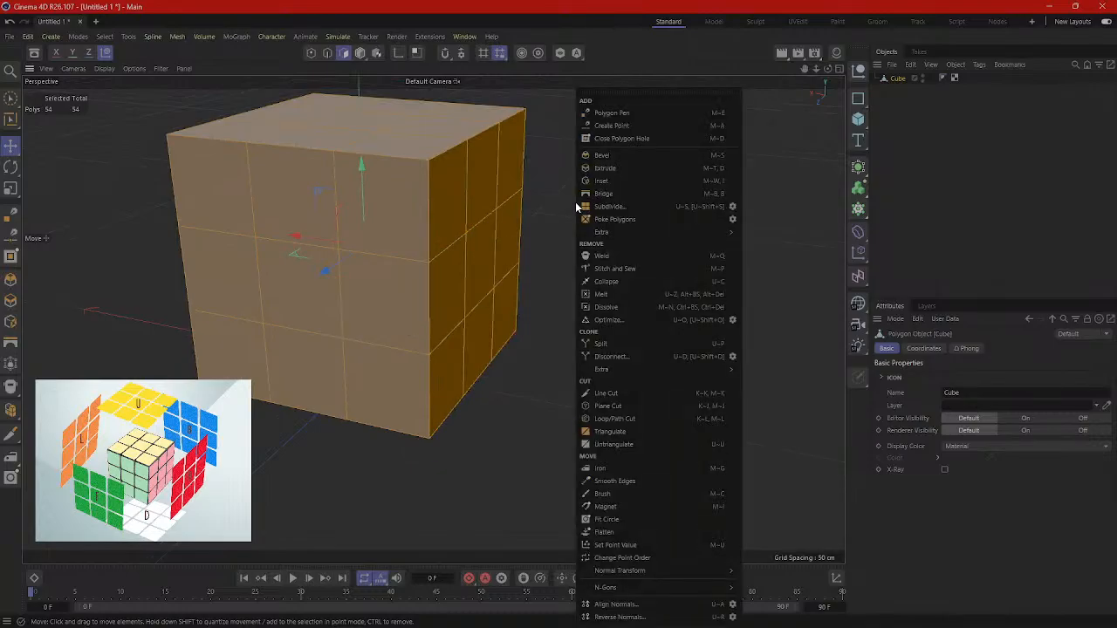
left_click(626, 182)
middle_click_drag(611, 195, 646, 230, "alt")
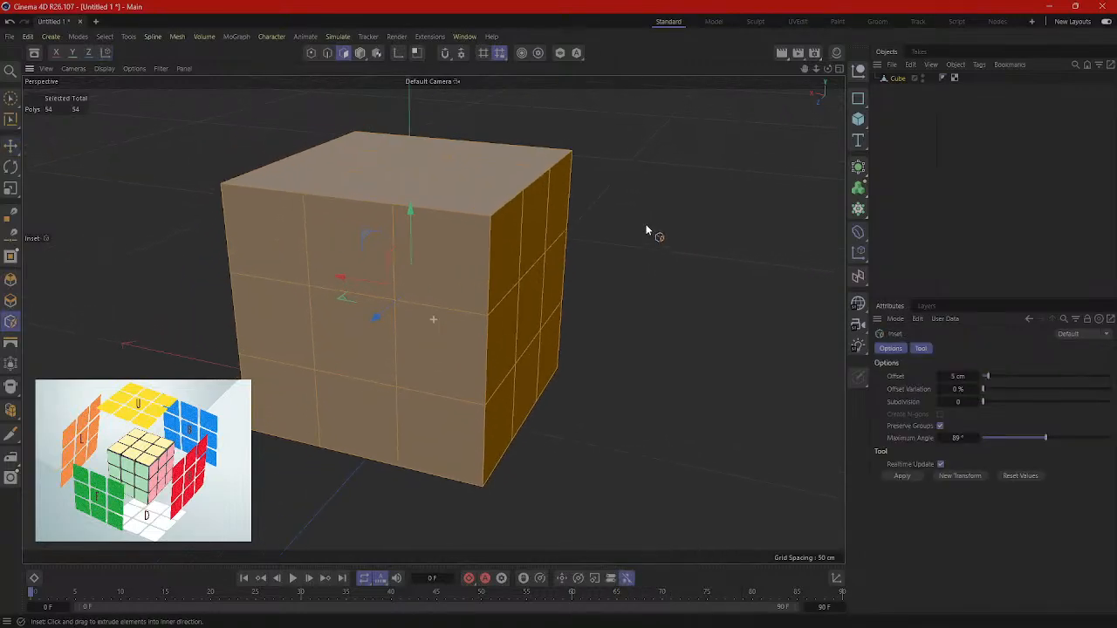
mouse_move(696, 257)
left_mouse_down()
mouse_move(739, 257)
mouse_move(631, 234)
mouse_move(700, 249)
mouse_move(666, 264)
mouse_move(608, 256)
mouse_move(701, 239)
left_mouse_up()
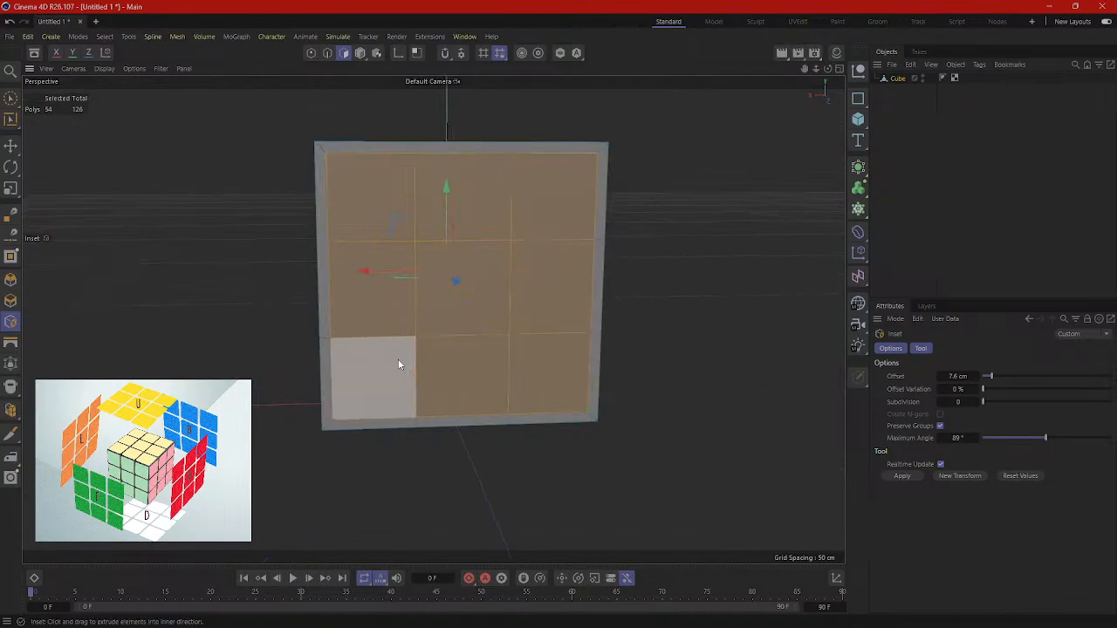
Step: Turn off Preserve Groups for the inset and reduce its offset to 3.6 cm, giving every polygon its own inset
left_click_drag(591, 234, 655, 253, "alt")
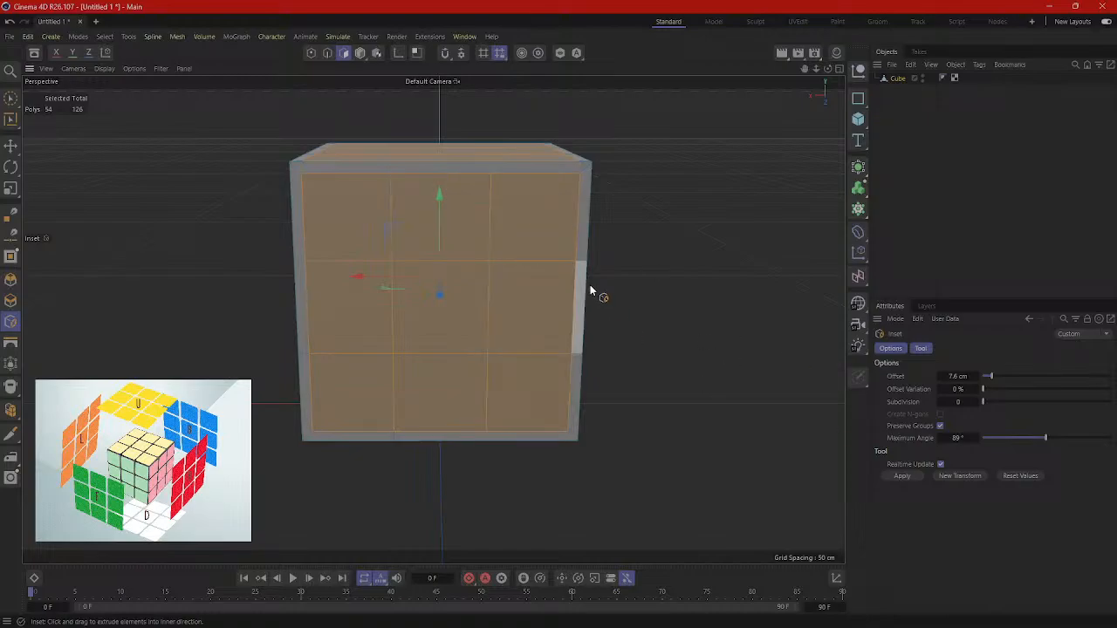
left_click(939, 426)
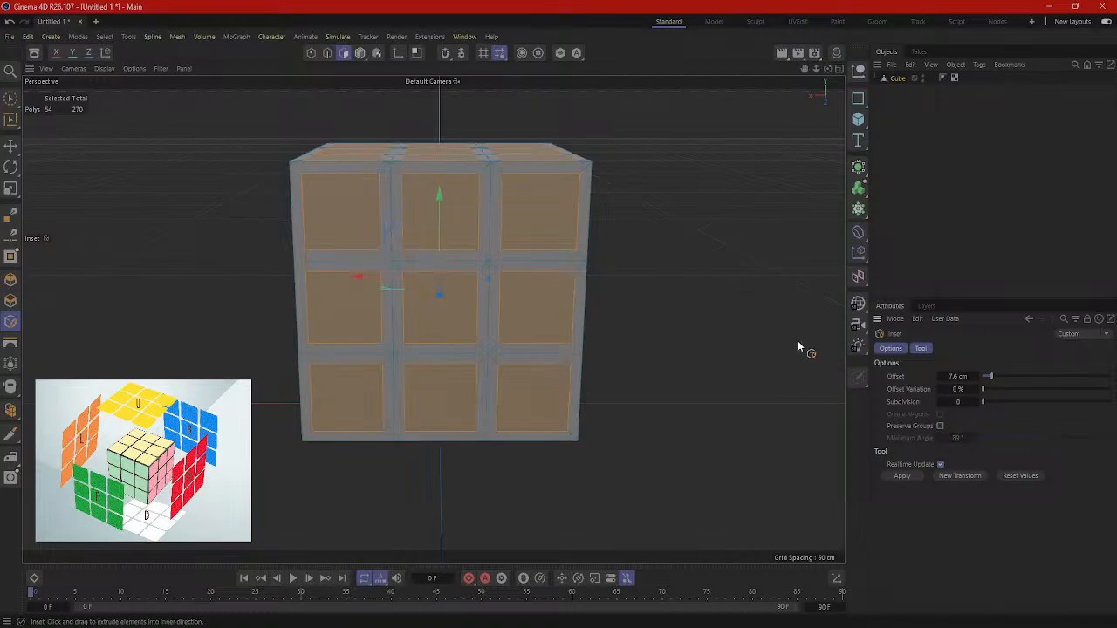
mouse_move(961, 375)
left_mouse_down()
mouse_move(947, 376)
mouse_move(976, 375)
mouse_move(952, 375)
left_mouse_up()
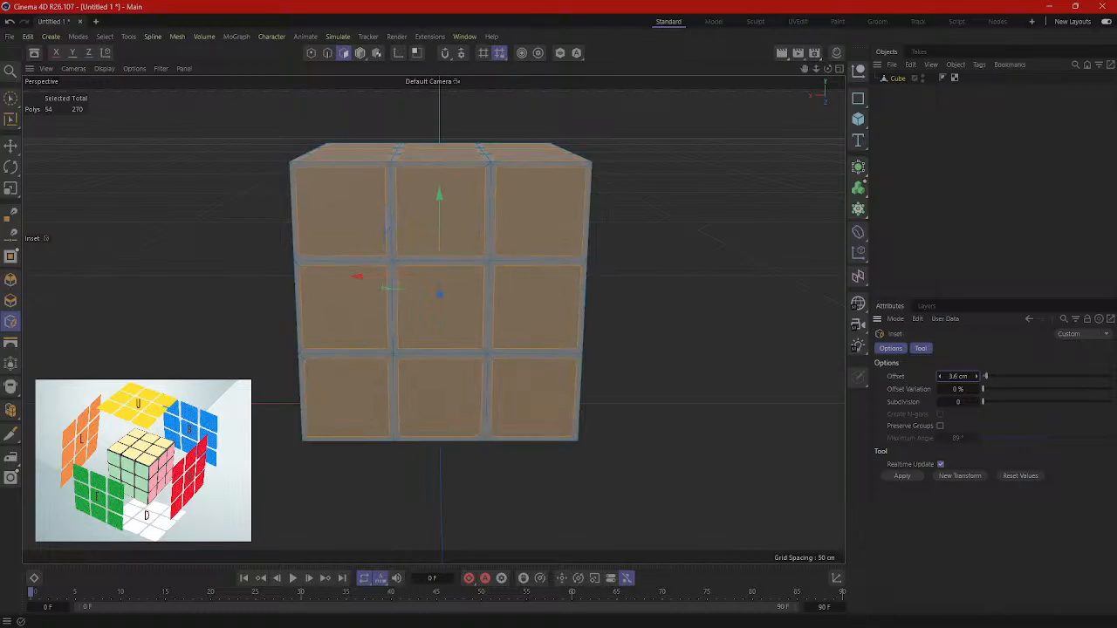
Step: Clear the selection, activate the Move tool and select a single inset tile in the top row of a side face
left_click_drag(721, 393, 534, 372, "alt")
key("ctrl+shift+a")
left_click_drag(630, 336, 600, 305, "alt")
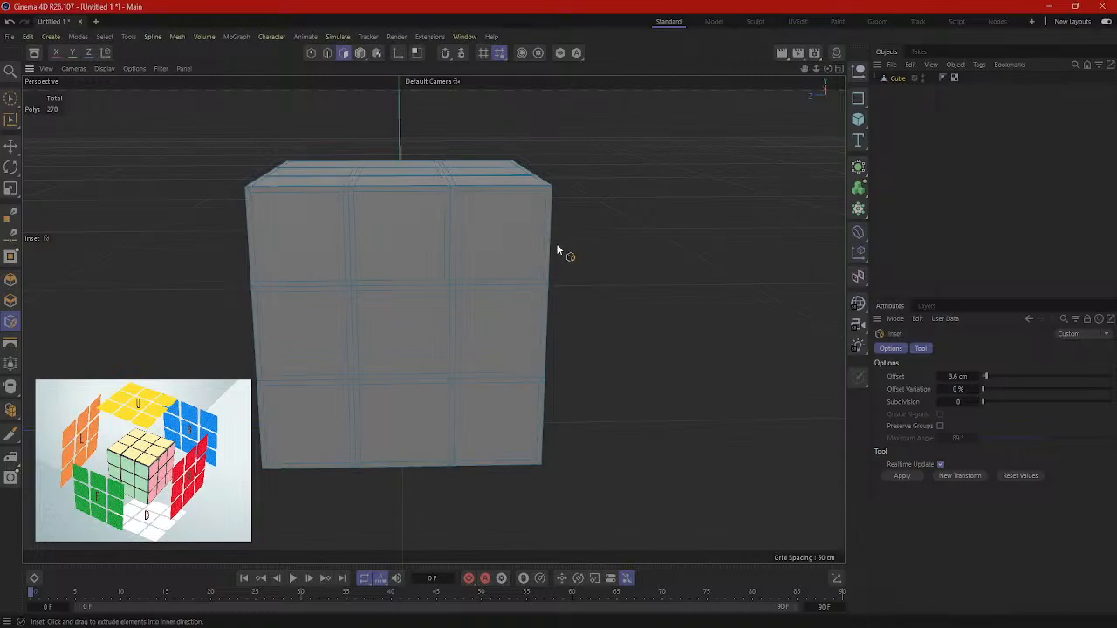
left_click(514, 243)
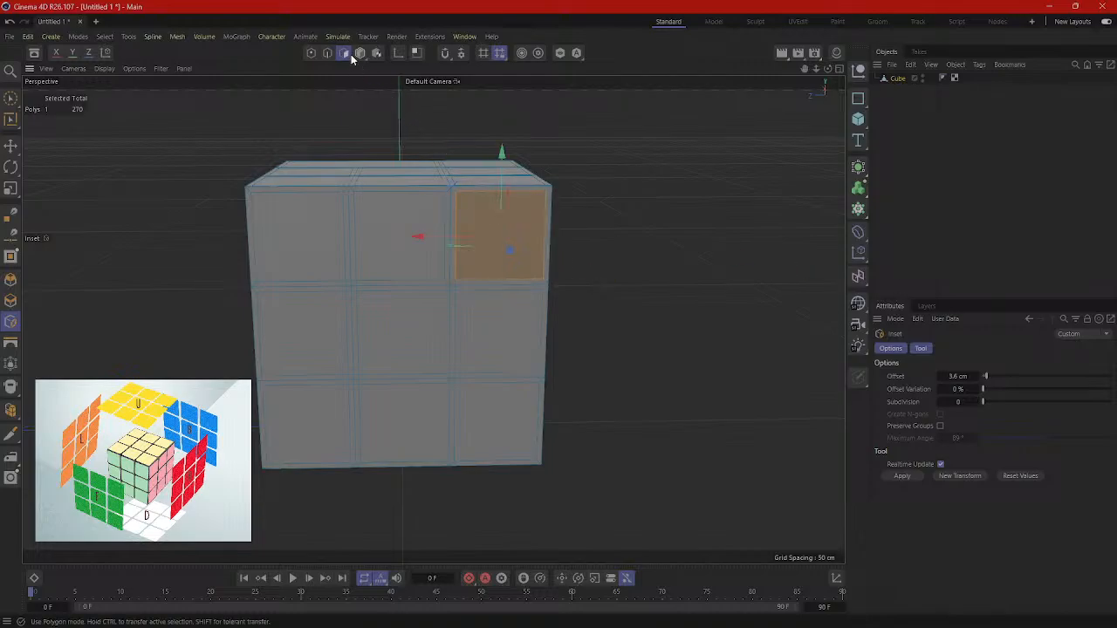
left_click(12, 147)
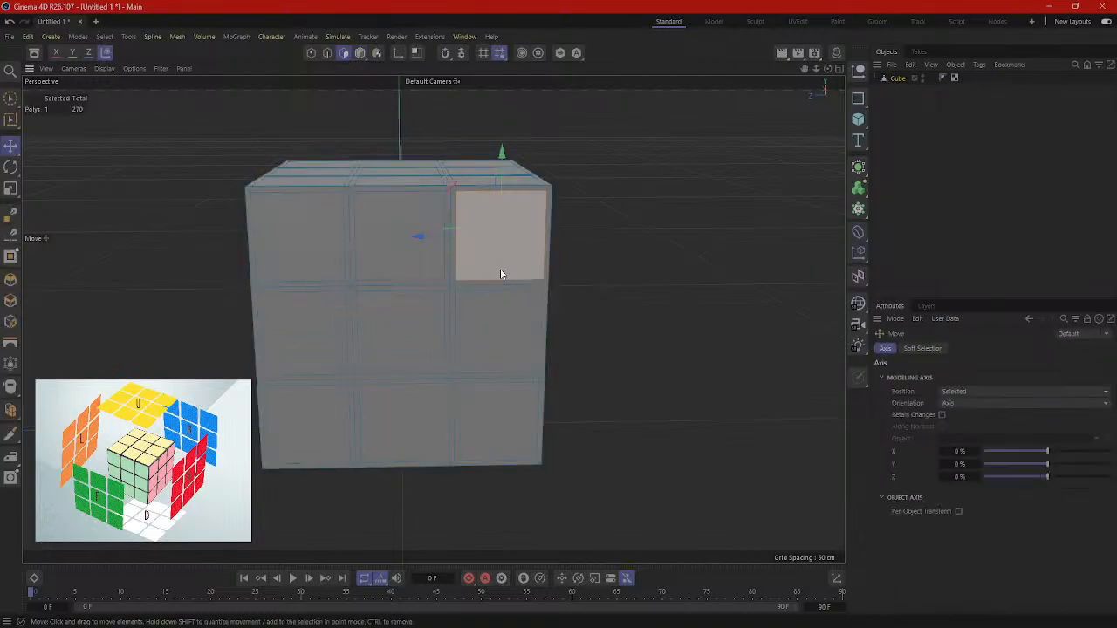
left_click_drag(431, 278, 506, 326, "alt")
scroll(401, 326, "up", 2)
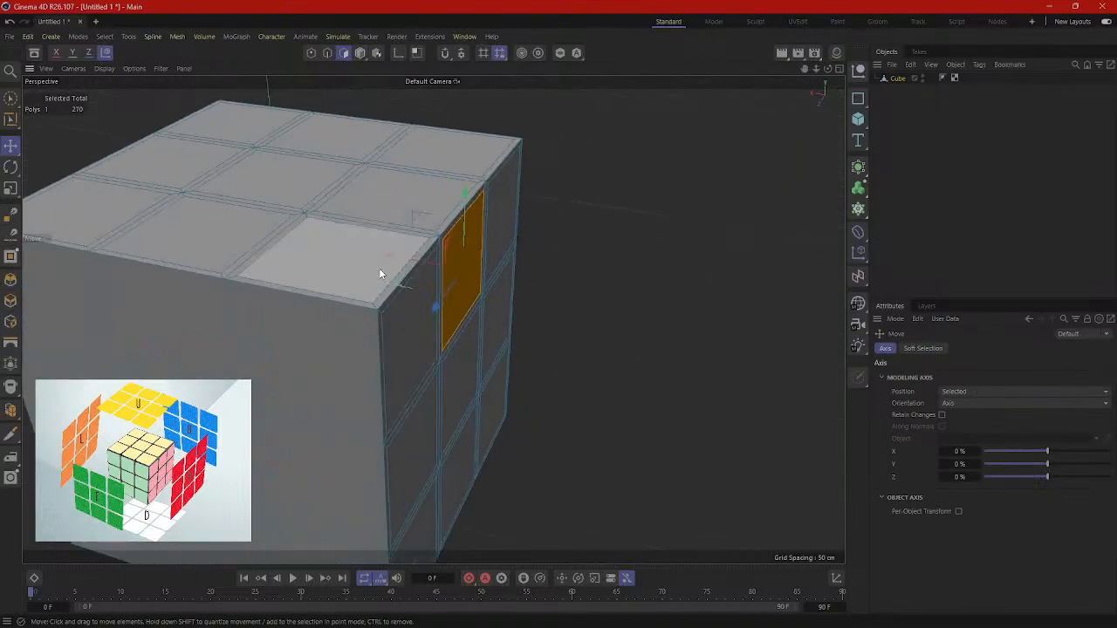
left_click_drag(389, 258, 568, 314)
left_click_drag(640, 333, 681, 376, "alt")
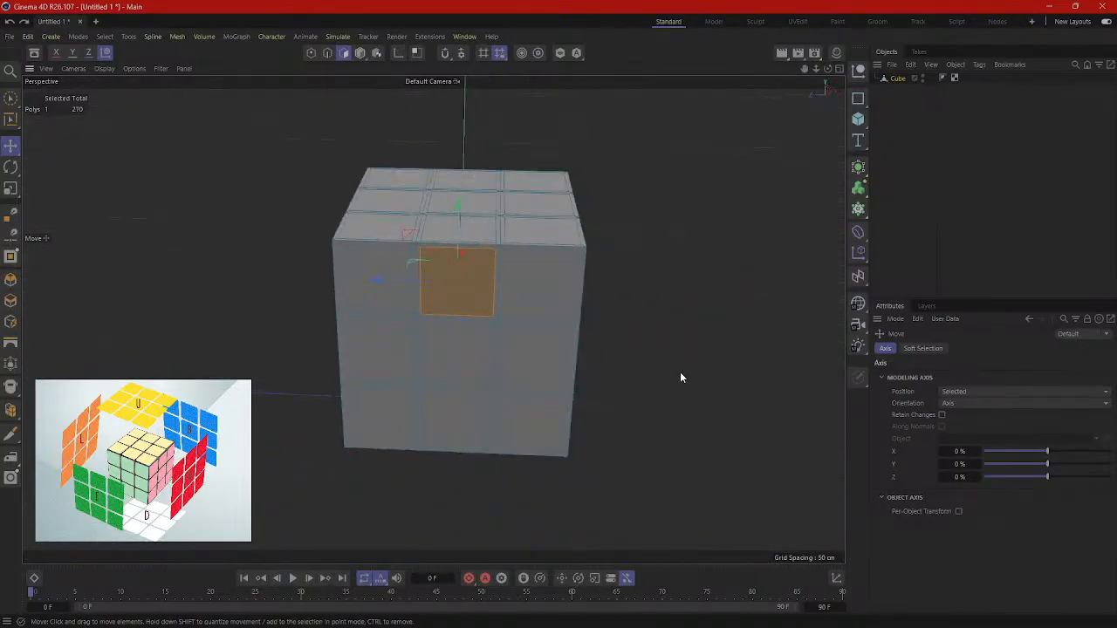
Step: Drop the single-tile selection and reselect all the inset tile polygons on every face of the cube
left_click(616, 335)
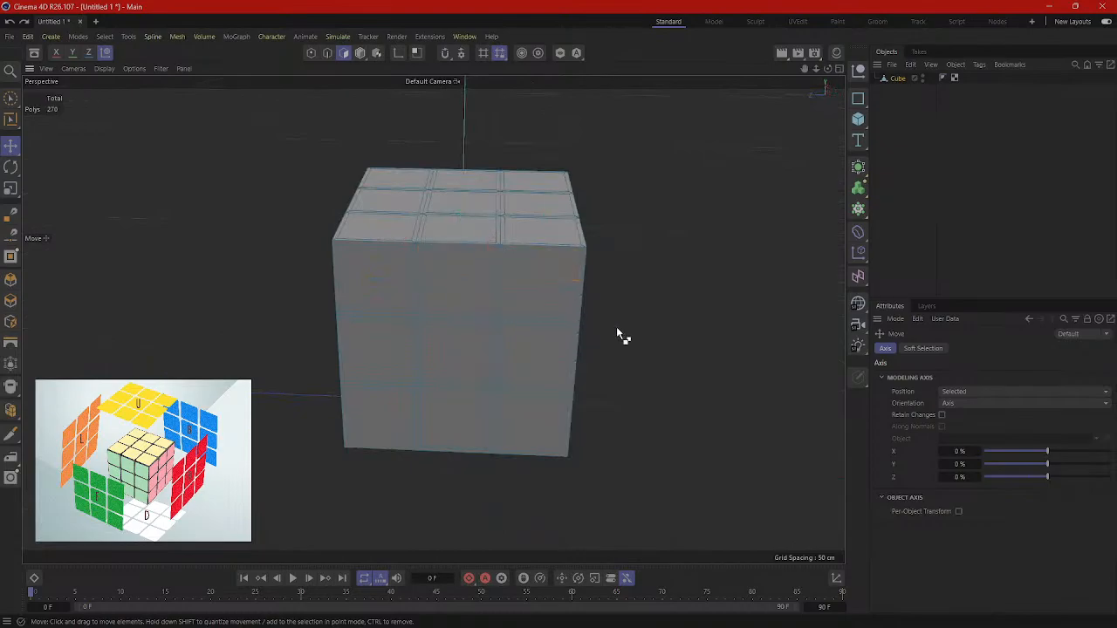
key("ctrl+a")
left_click_drag(616, 335, 672, 364, "alt")
middle_click_drag(672, 365, 512, 336, "alt")
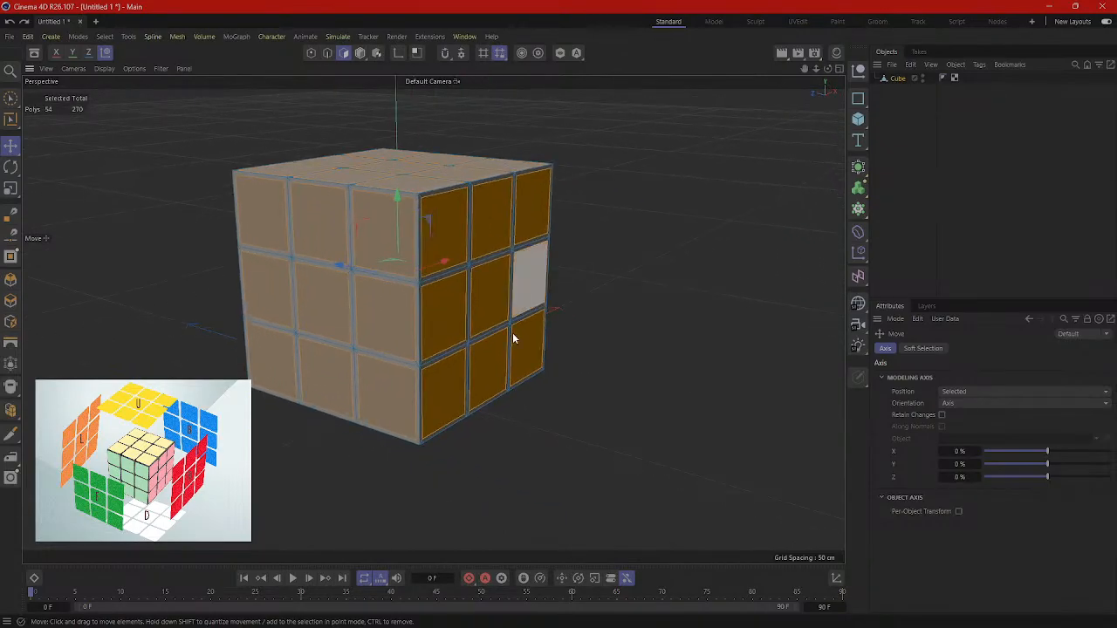
left_click_drag(491, 355, 546, 470, "alt")
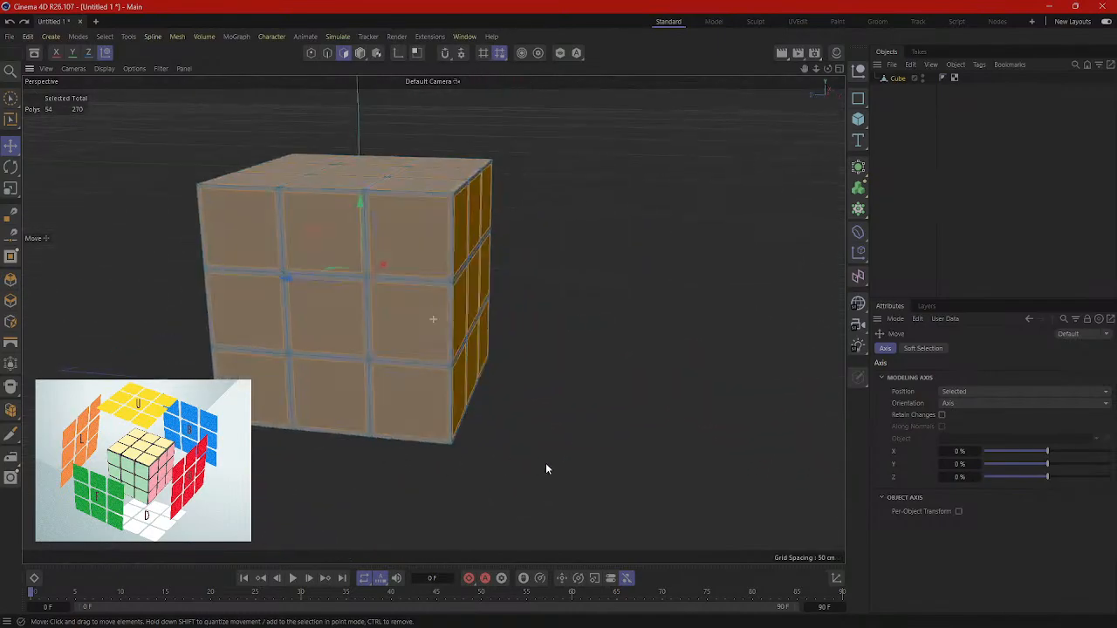
Step: Deselect all the tiles and activate the Live Selection tool in Polygons mode
left_click(623, 331)
left_click(358, 54)
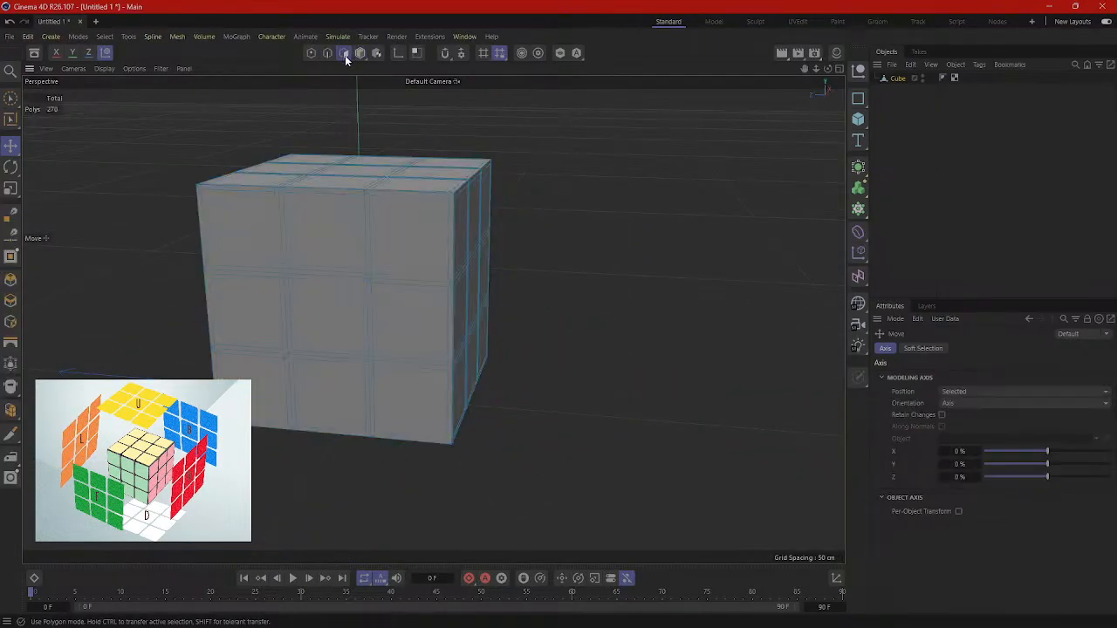
left_click(10, 97)
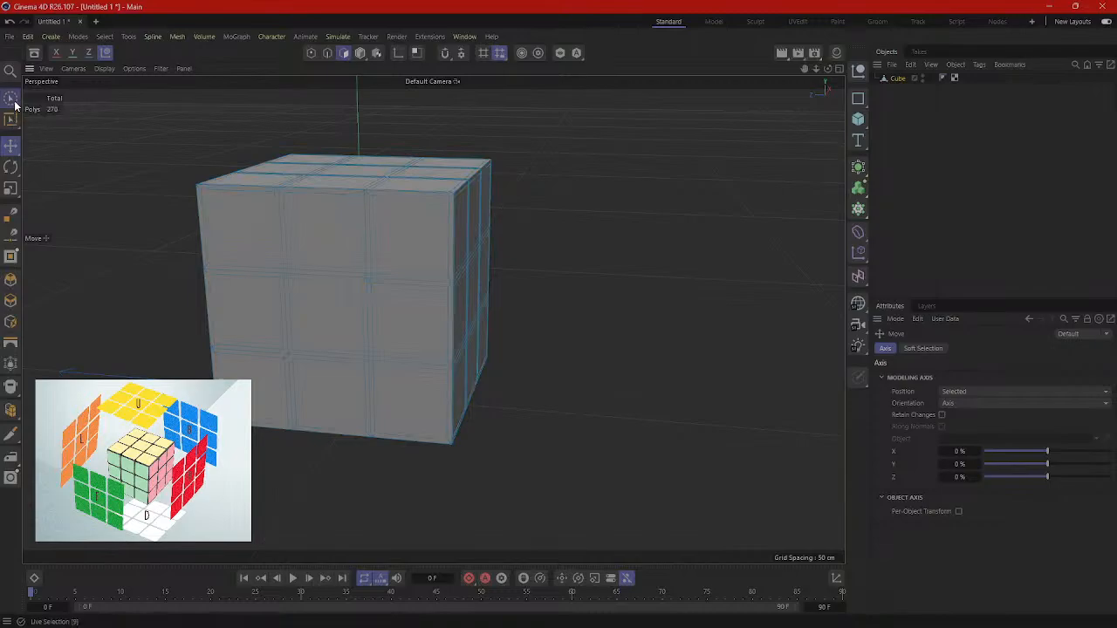
Step: Use Live Selection to select the nine large square polygons on one side face of the cube
left_click(66, 115)
left_click_drag(346, 219, 637, 227, "alt")
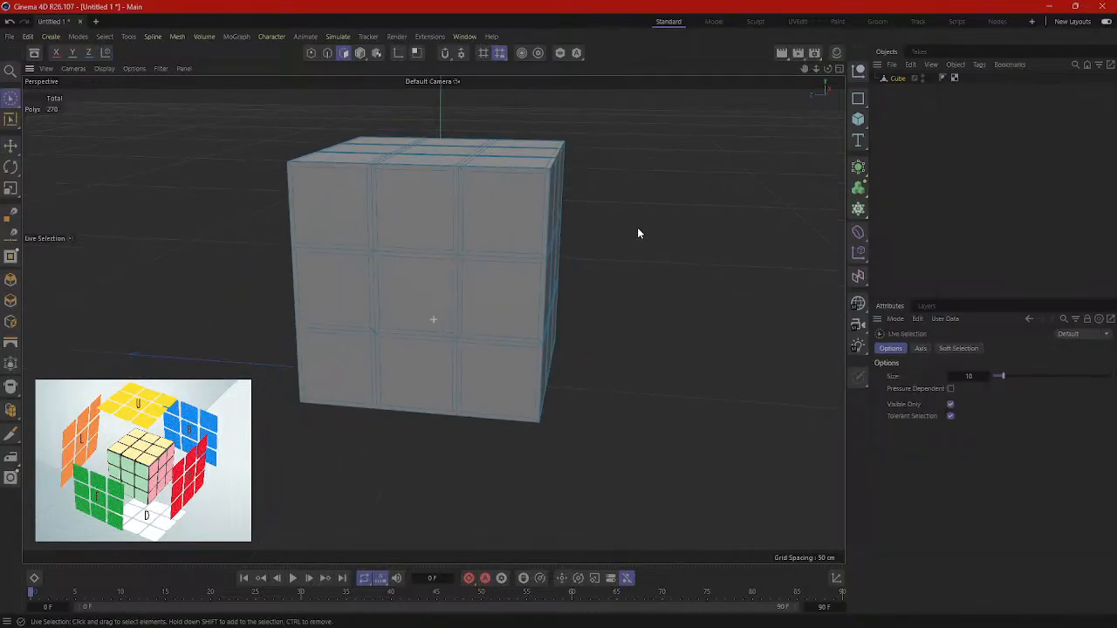
left_click(491, 222)
left_click(436, 232, "shift")
left_click(346, 230, "shift")
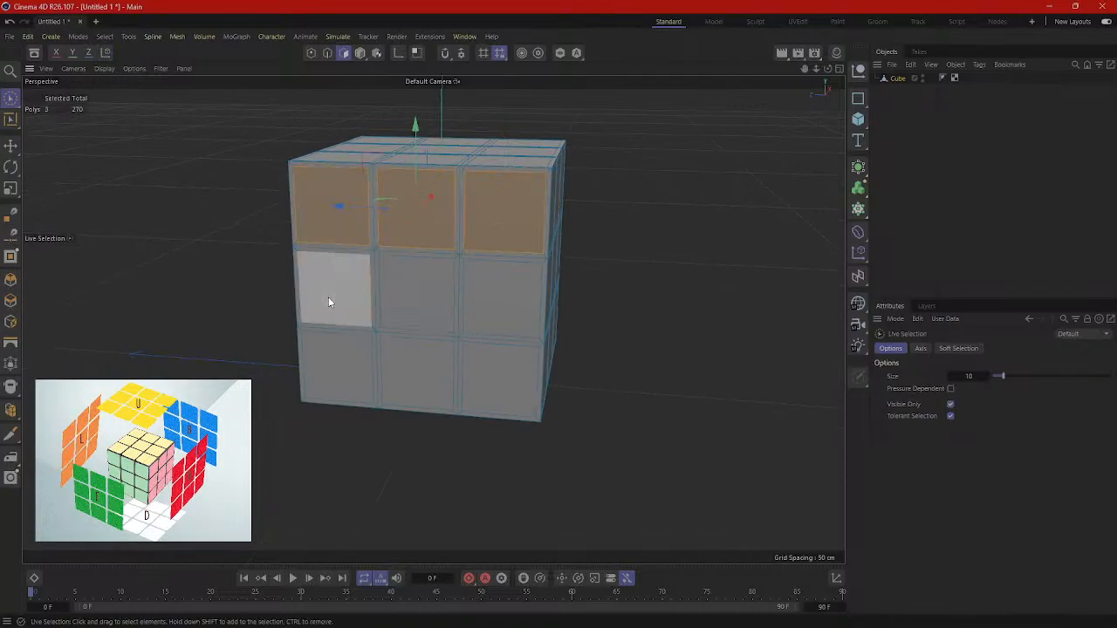
left_click(328, 295, "shift")
left_click(421, 291, "shift")
left_click(502, 297, "shift")
left_click(498, 369, "shift")
left_click(426, 385, "shift")
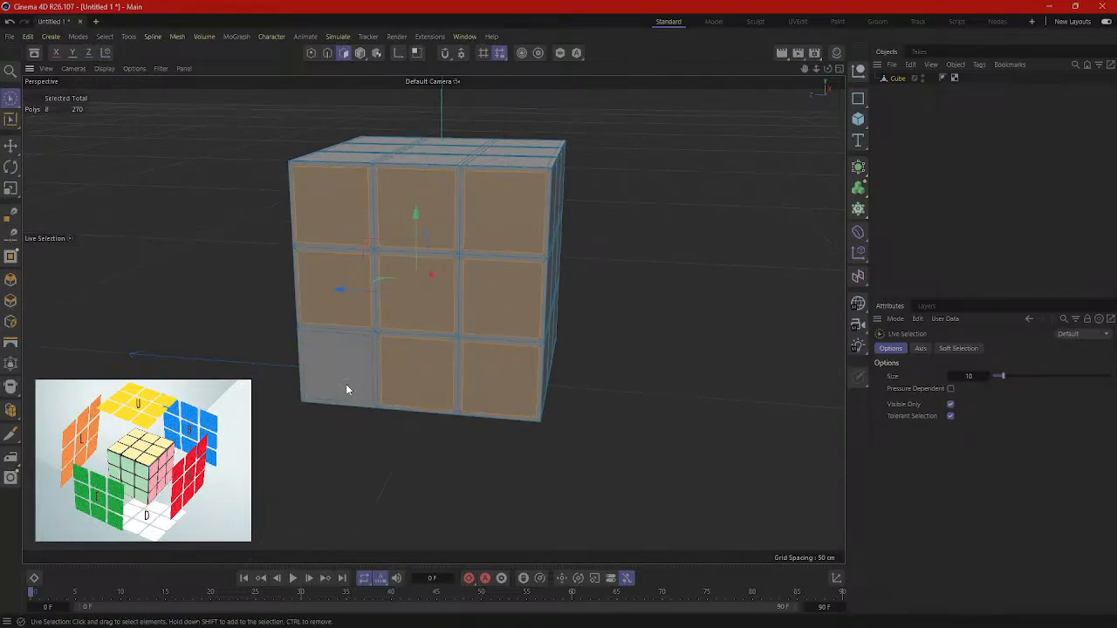
left_click(346, 384, "shift")
Step: Add the nine large square polygons on the adjacent, second side face to the selection
left_click_drag(346, 384, 447, 277, "alt")
left_click(446, 277, "shift")
left_click(519, 266, "shift")
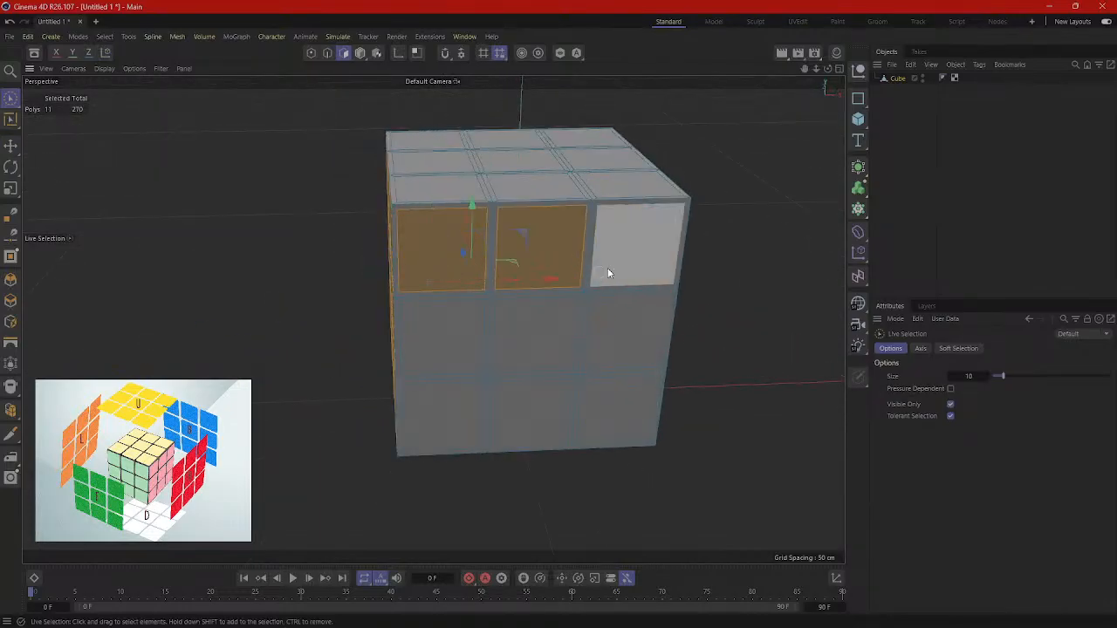
left_click(609, 266, "shift")
left_click(636, 328, "shift")
left_click(541, 342, "shift")
left_click(441, 339, "shift")
left_click(433, 410, "shift")
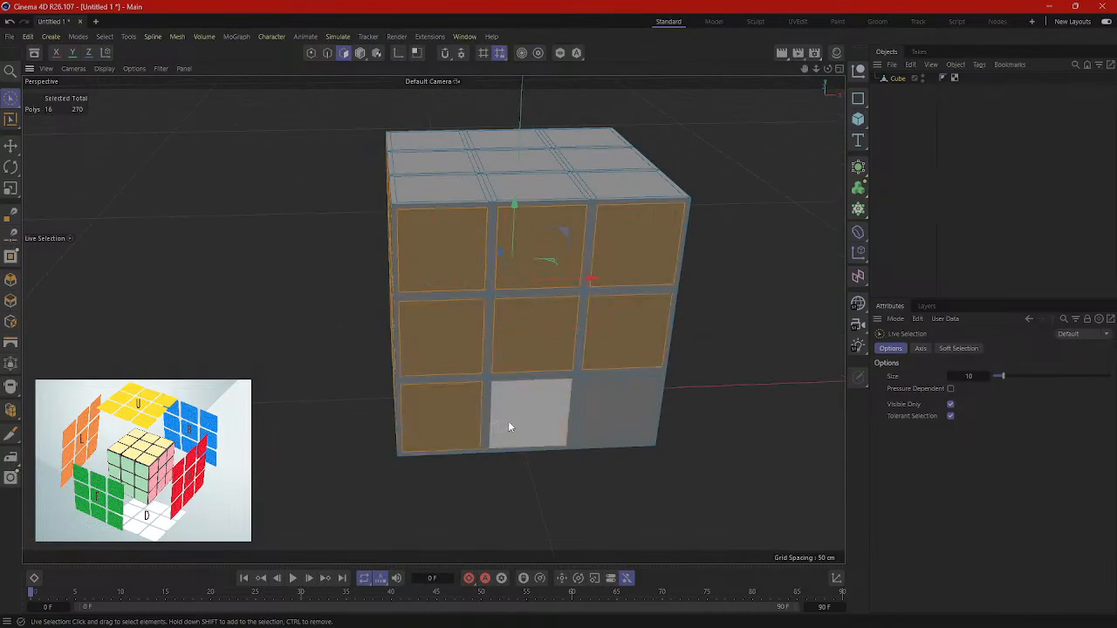
left_click(516, 420, "shift")
left_click(603, 417, "shift")
Step: Add the nine large square polygons on the cube's third side face to the selection
left_click_drag(603, 417, 414, 306, "alt")
left_click(294, 242, "shift")
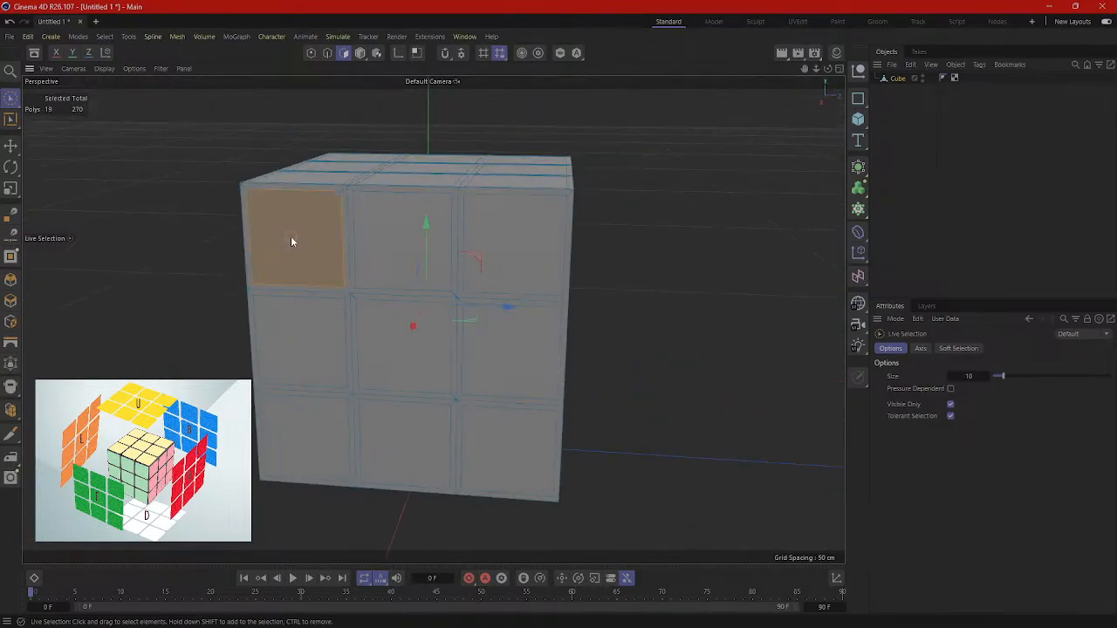
left_click(384, 252, "shift")
left_click(527, 254, "shift")
left_click(509, 354, "shift")
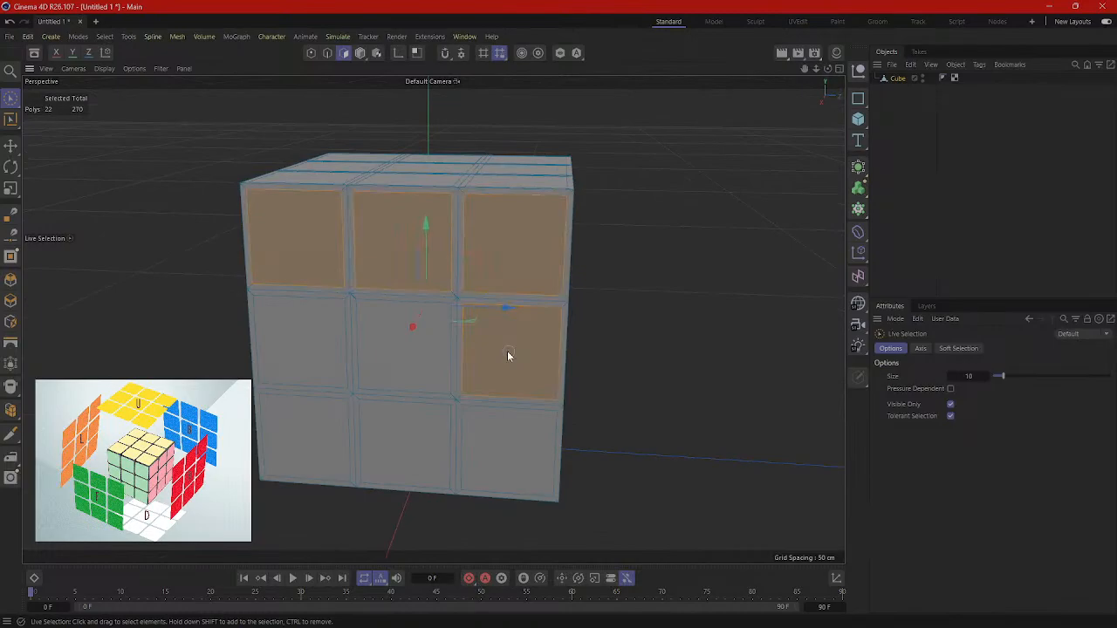
left_click(388, 379, "shift")
left_click(298, 342, "shift")
left_click(302, 435, "shift")
left_click(408, 446, "shift")
left_click(502, 453, "shift")
Step: Add the nine large square polygons on the fourth and last side face to the selection
left_click_drag(502, 454, 733, 314, "alt")
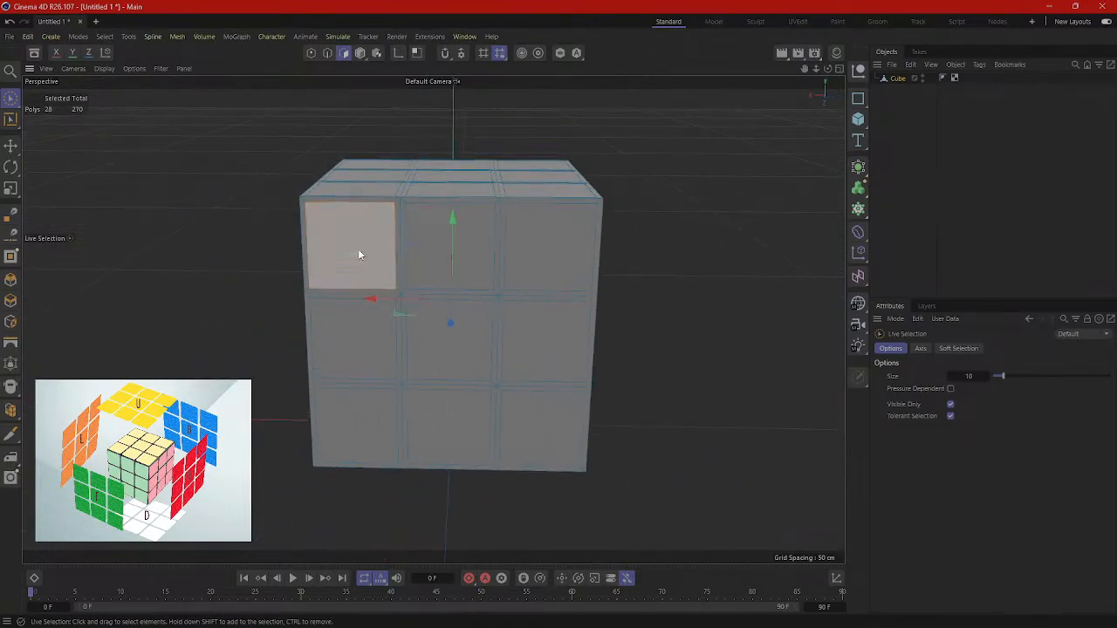
left_click(358, 254, "shift")
left_click(432, 240, "shift")
left_click(544, 247, "shift")
left_click(550, 342, "shift")
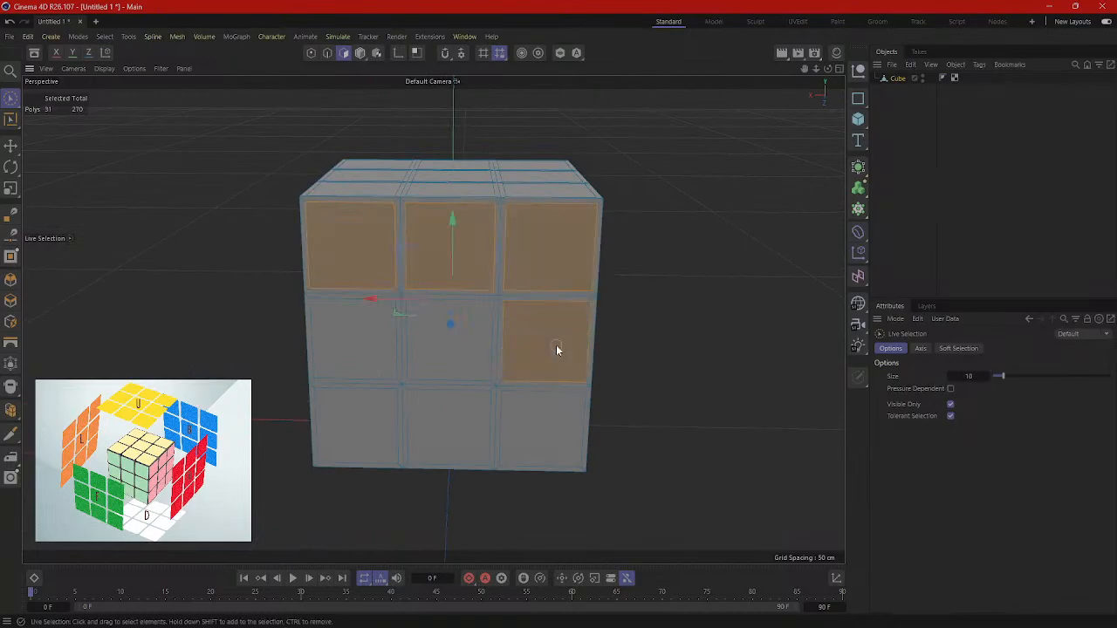
left_click(442, 354, "shift")
left_click(354, 375, "shift")
left_click(357, 414, "shift")
left_click(419, 429, "shift")
left_click(536, 429, "shift")
Step: Add the nine large square polygons on the cube's top face to the selection
left_click_drag(536, 430, 312, 327, "alt")
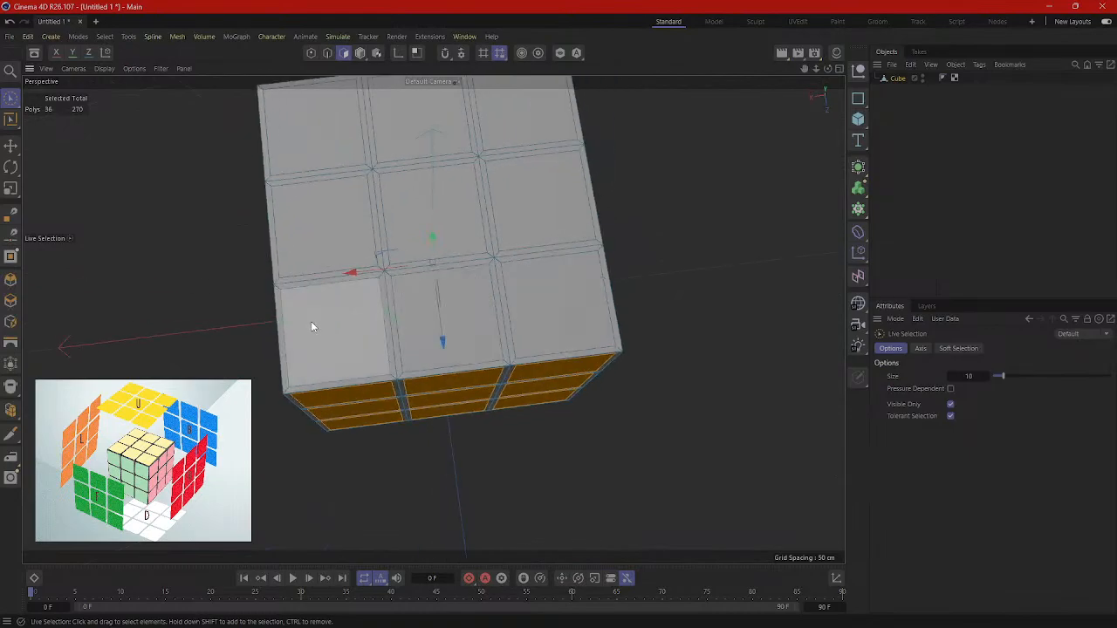
left_click(312, 327, "shift")
left_click(462, 316, "shift")
left_click(545, 267, "shift")
left_click(528, 218, "shift")
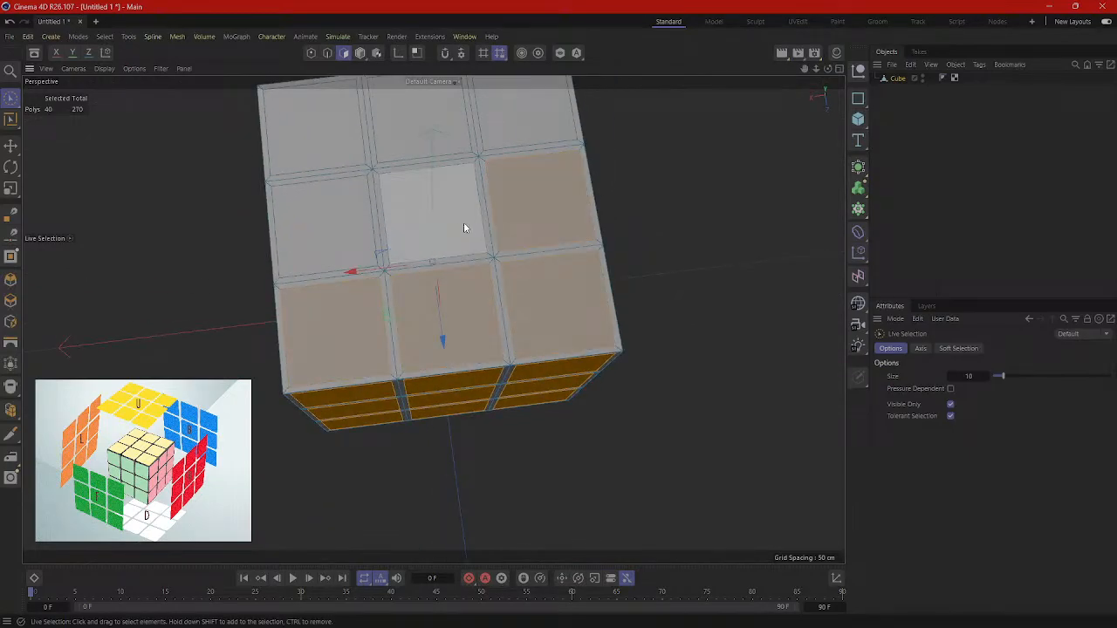
left_click(441, 216, "shift")
left_click(340, 227, "shift")
left_click(321, 123, "shift")
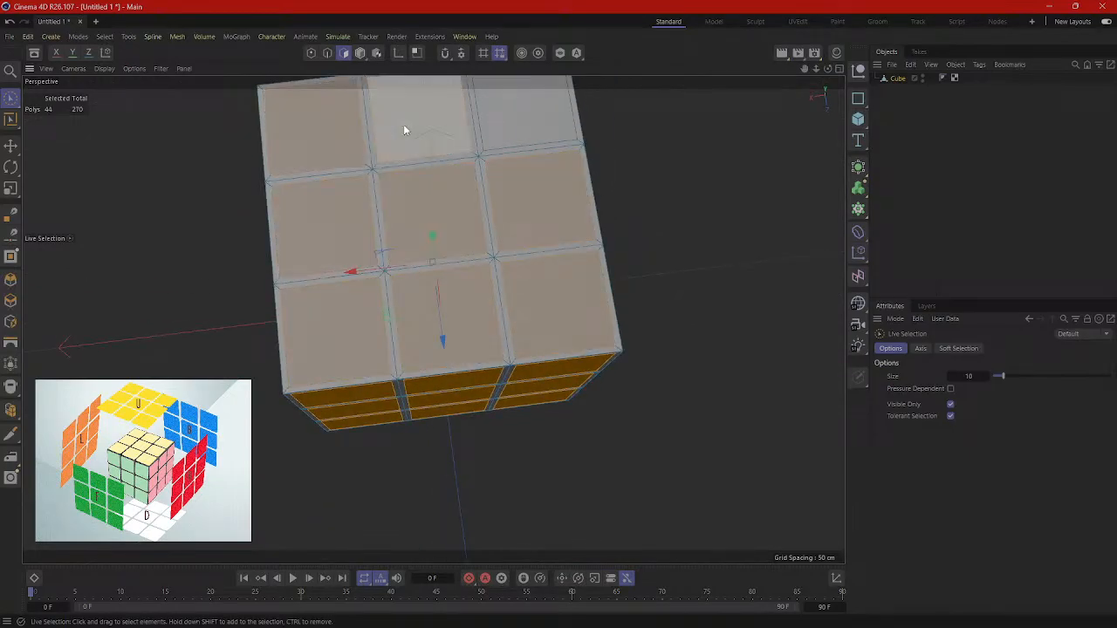
left_click(404, 123, "shift")
Step: Add the nine large square polygons on the cube's bottom face to the selection
left_click_drag(499, 173, 377, 300, "alt")
left_click(320, 332, "shift")
left_click(410, 283, "shift")
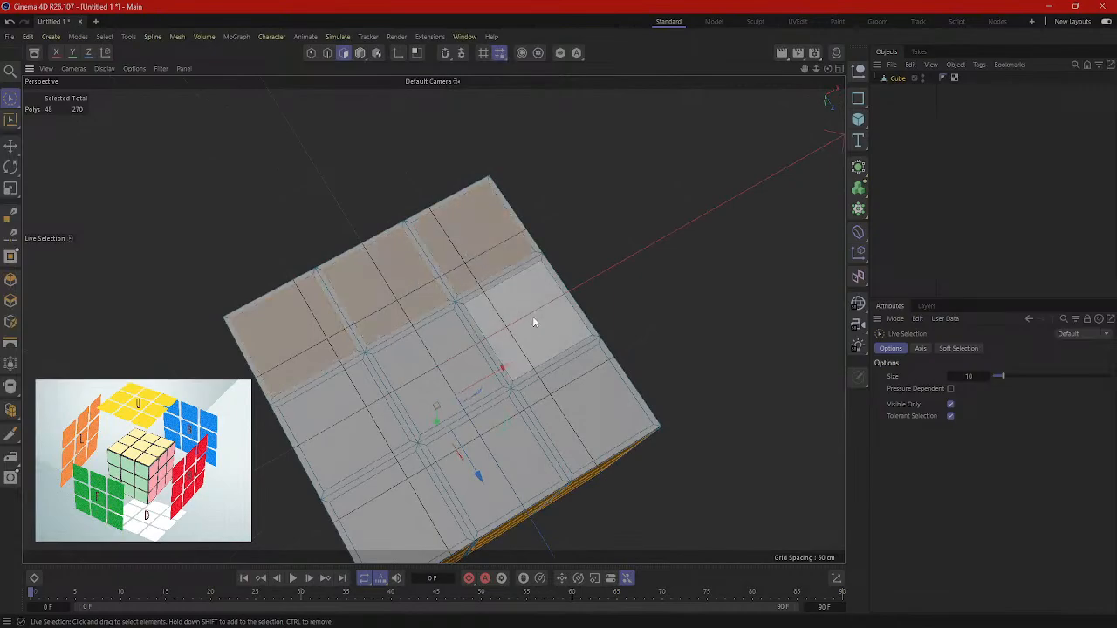
left_click(534, 319, "shift")
mouse_move(594, 404)
left_mouse_down("shift")
mouse_move(498, 461)
mouse_move(392, 398)
mouse_move(407, 498)
mouse_move(532, 377)
mouse_move(416, 399)
mouse_move(467, 366)
mouse_move(651, 172)
mouse_move(536, 396)
mouse_move(567, 450)
mouse_move(632, 345)
mouse_move(589, 276)
left_mouse_up("shift")
Step: Extrude the selected square polygons on all six faces outward with an offset of 3.6 cm
right_click(589, 276)
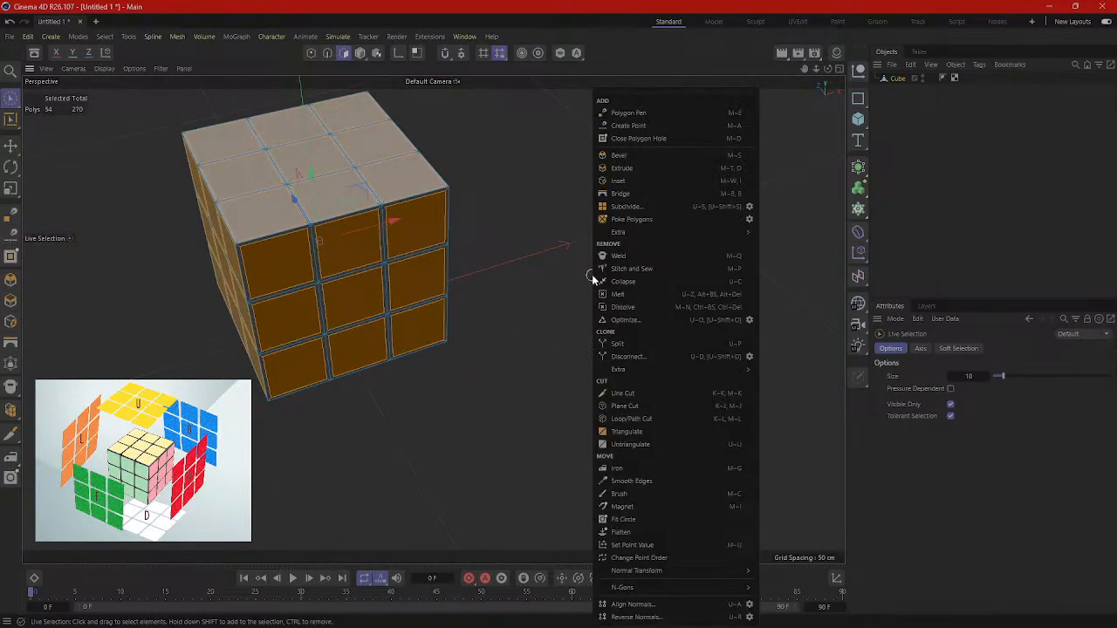
left_click(634, 167)
scroll(587, 271, "up", 10)
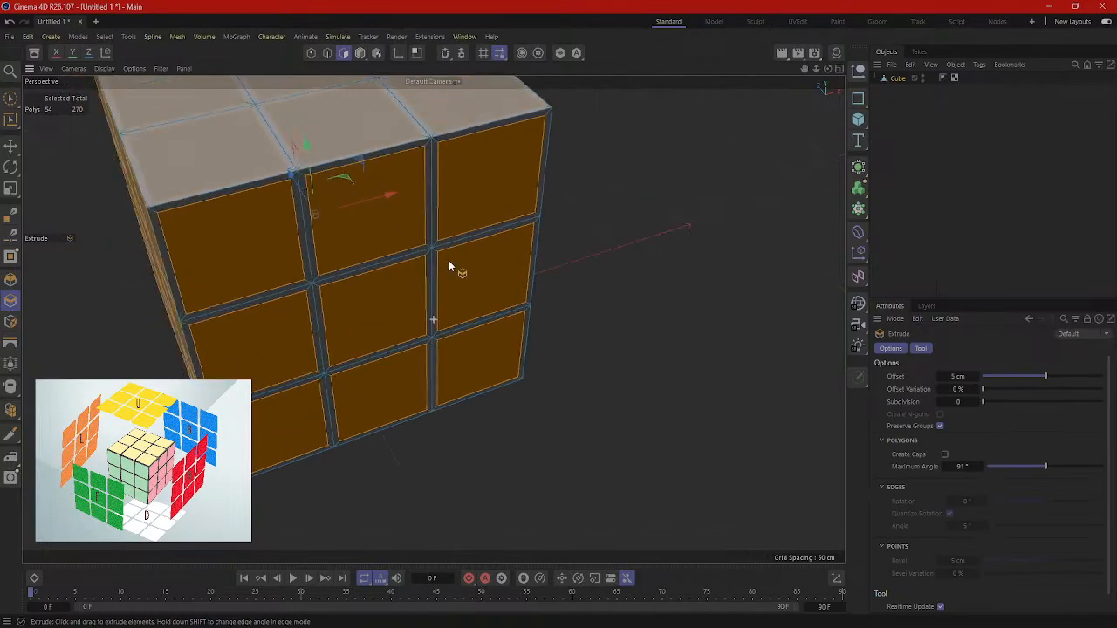
left_click_drag(492, 342, 626, 310, "alt")
right_click(601, 246)
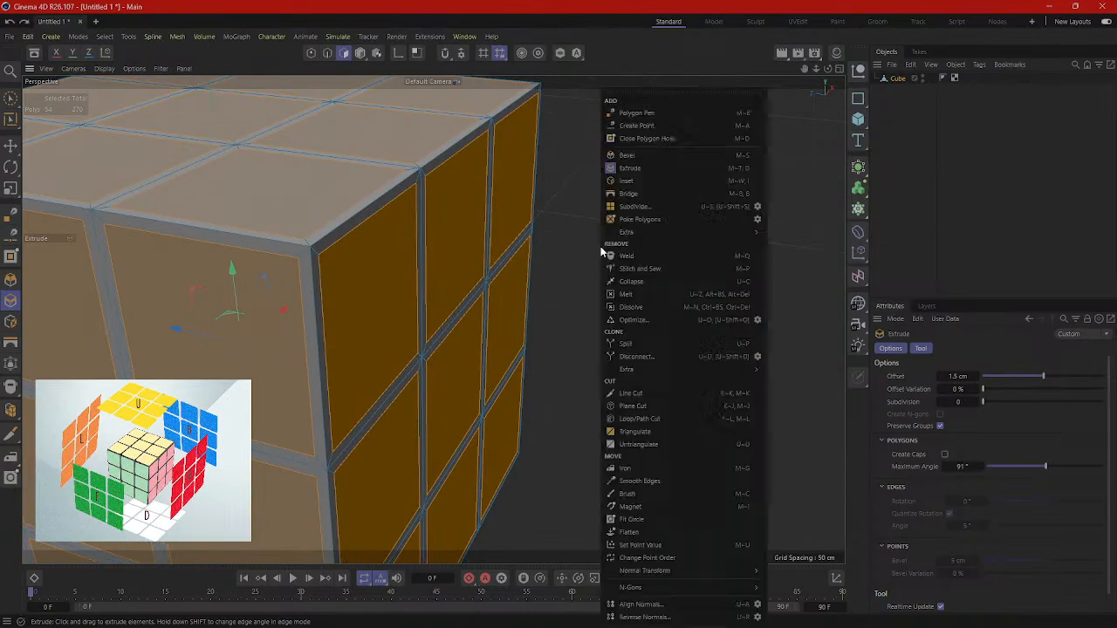
left_click(579, 195)
right_click(579, 195)
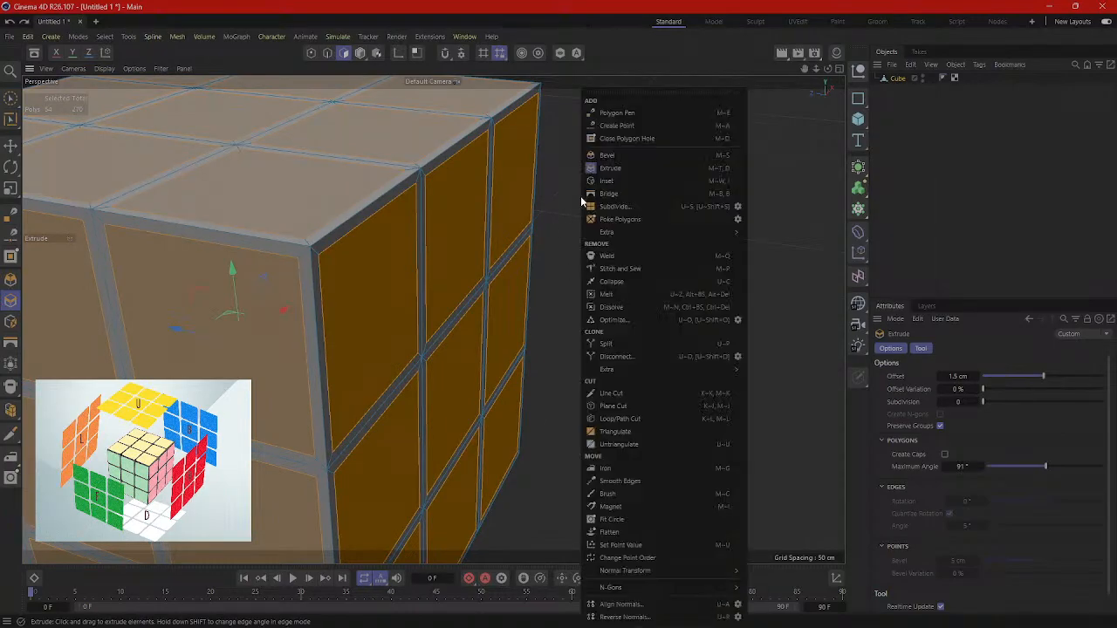
left_click(621, 168)
left_click_drag(670, 312, 733, 314)
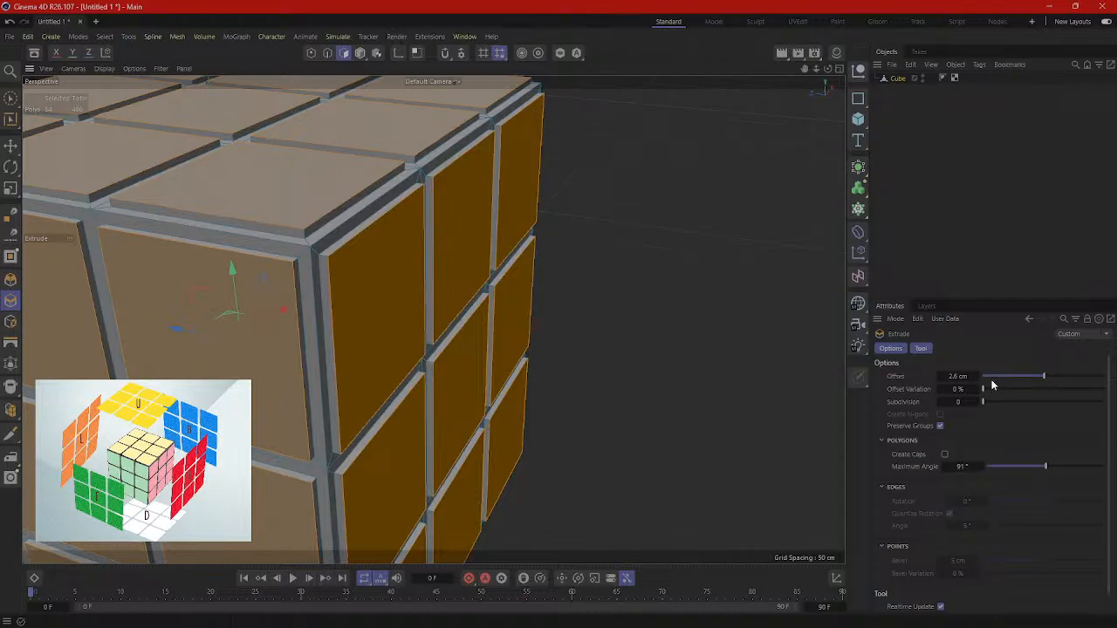
left_click_drag(958, 376, 964, 376)
scroll(756, 382, "down", 5)
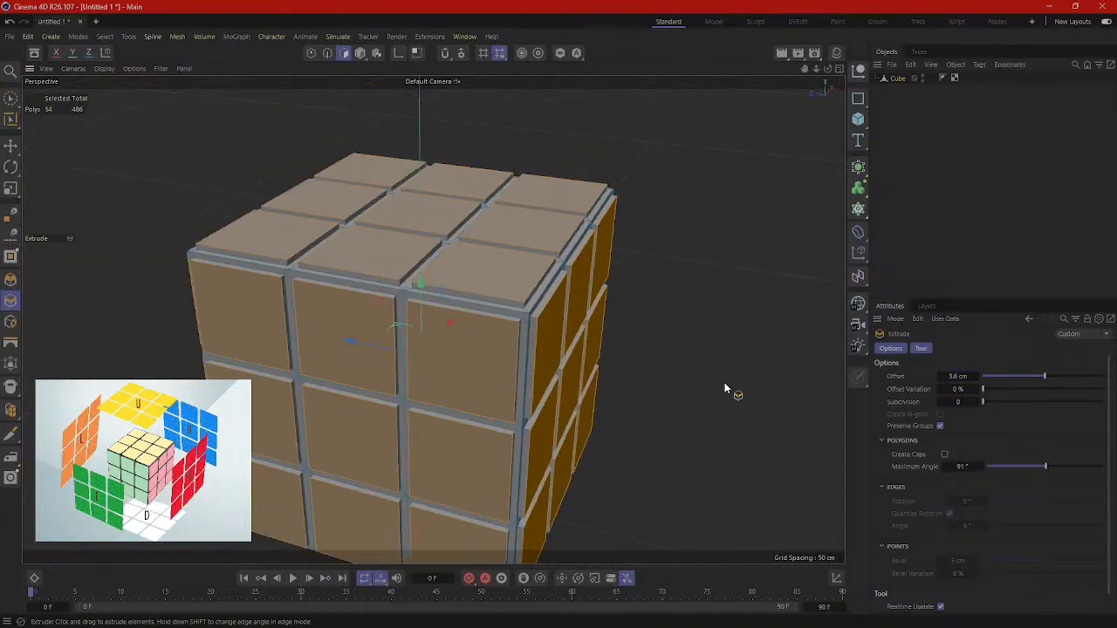
Step: Deselect all the extruded panels and review the cube from several sides
left_click_drag(724, 382, 527, 320, "alt")
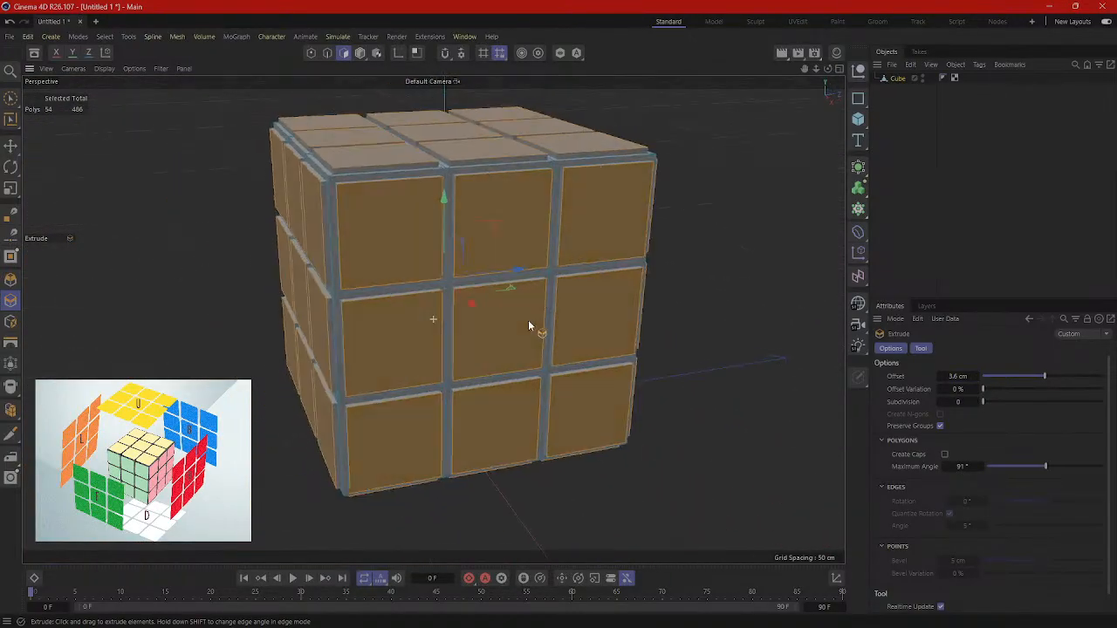
left_click(738, 321)
scroll(738, 321, "down", 3)
left_click_drag(746, 334, 682, 398, "alt")
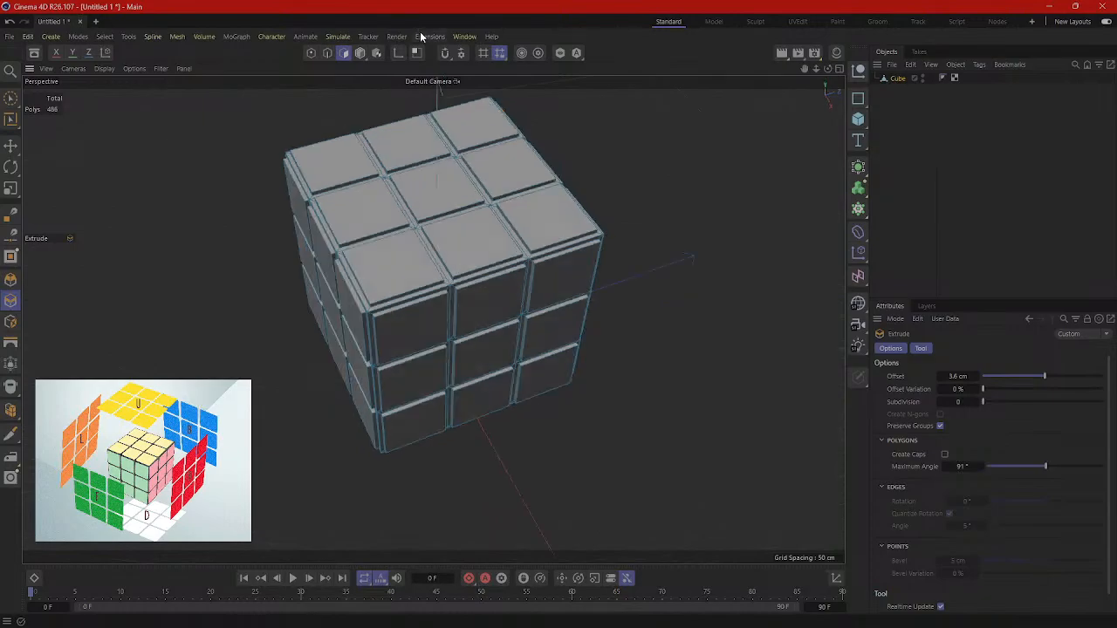
left_click_drag(493, 202, 817, 92, "alt")
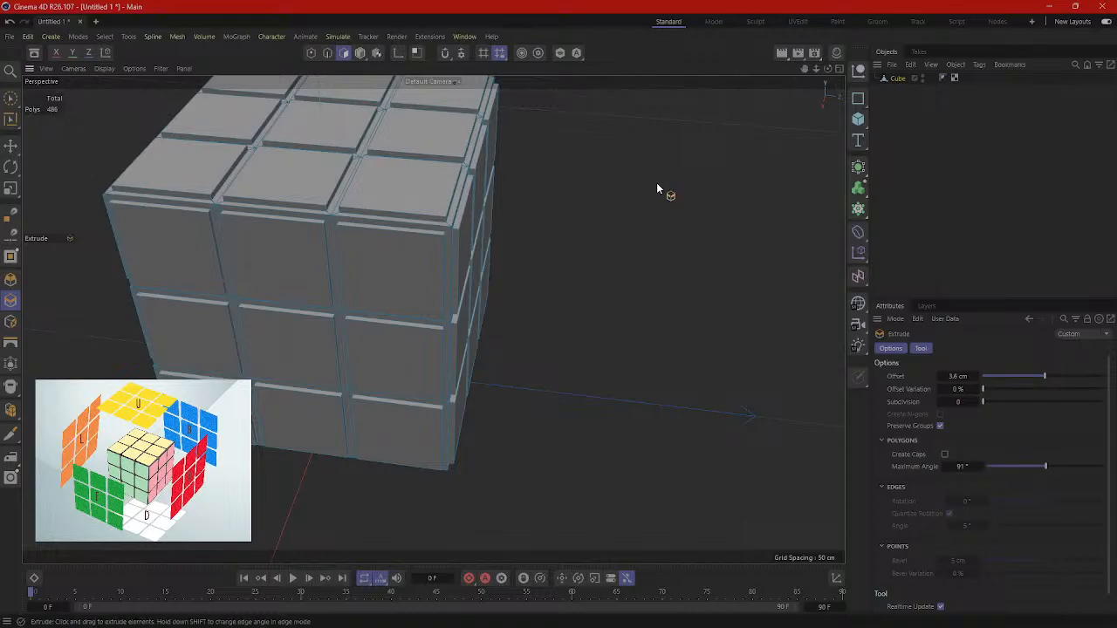
mouse_move(656, 182)
left_mouse_down("alt")
mouse_move(659, 276)
mouse_move(581, 287)
mouse_move(715, 276)
mouse_move(670, 190)
left_mouse_up("alt")
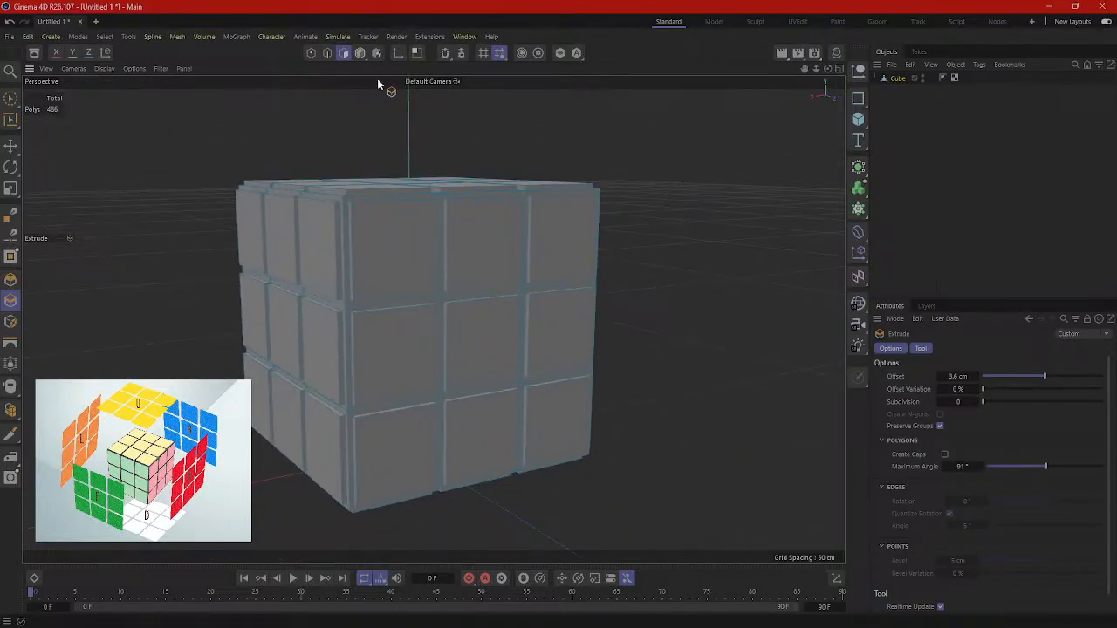
Step: Open the Material Manager and create six new default materials
left_click(835, 54)
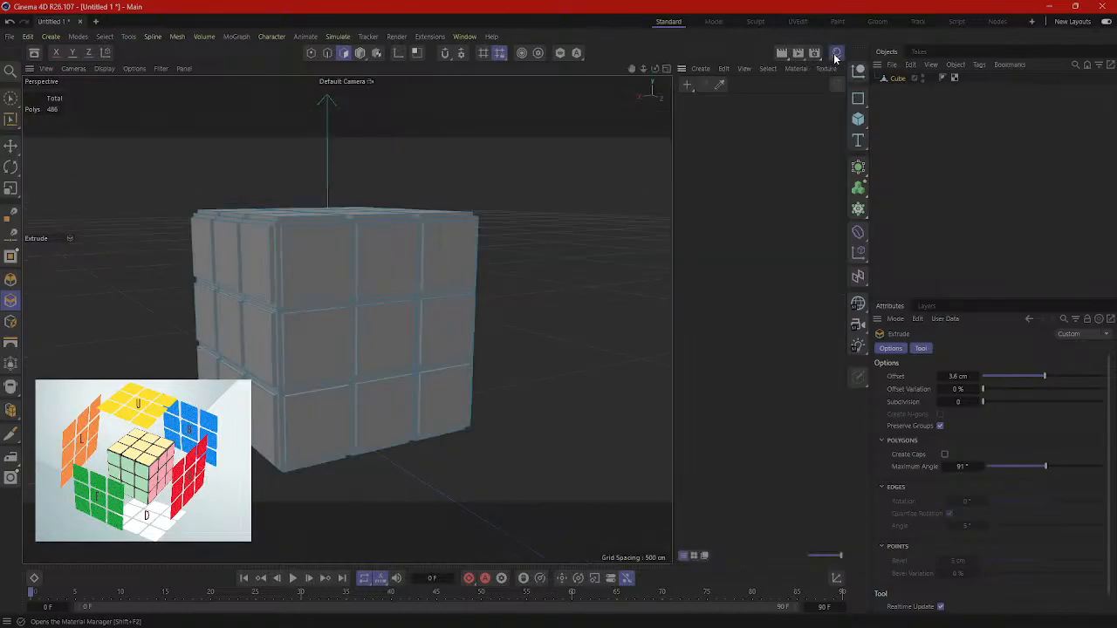
left_click(687, 85)
left_click(687, 85)
left_click(687, 85)
left_click(687, 85)
left_click(687, 85)
left_click(687, 85)
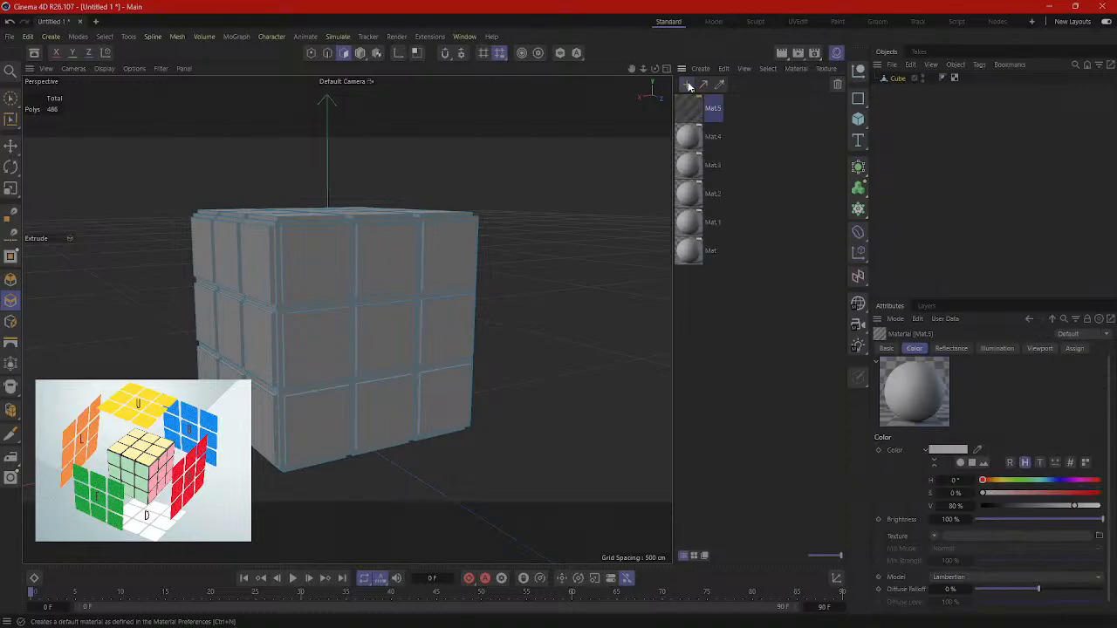
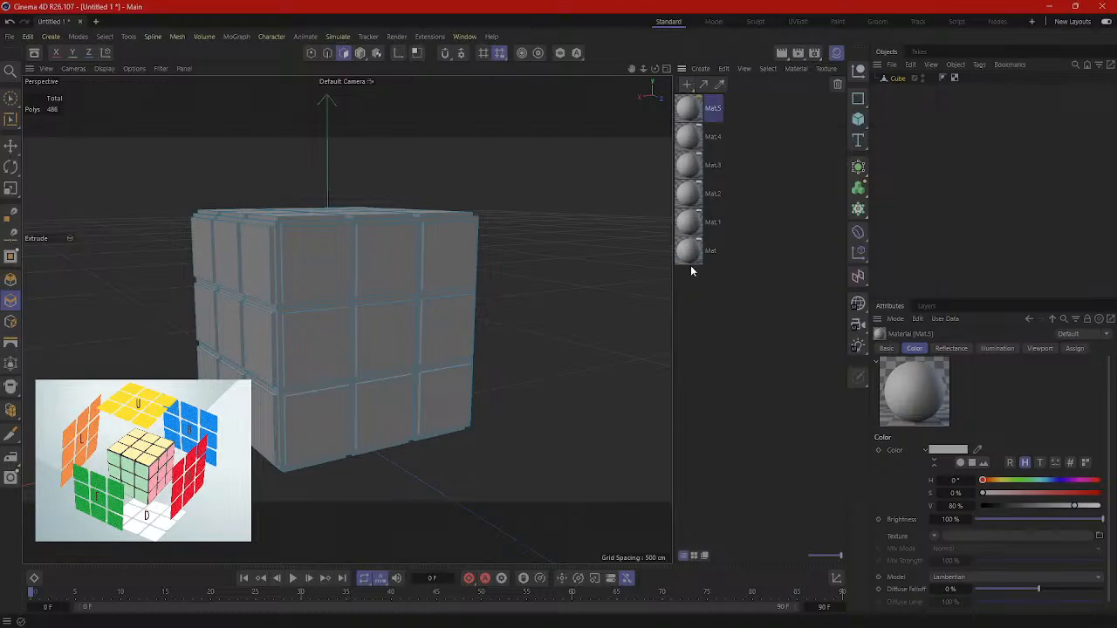
left_click(690, 253)
left_click(692, 225)
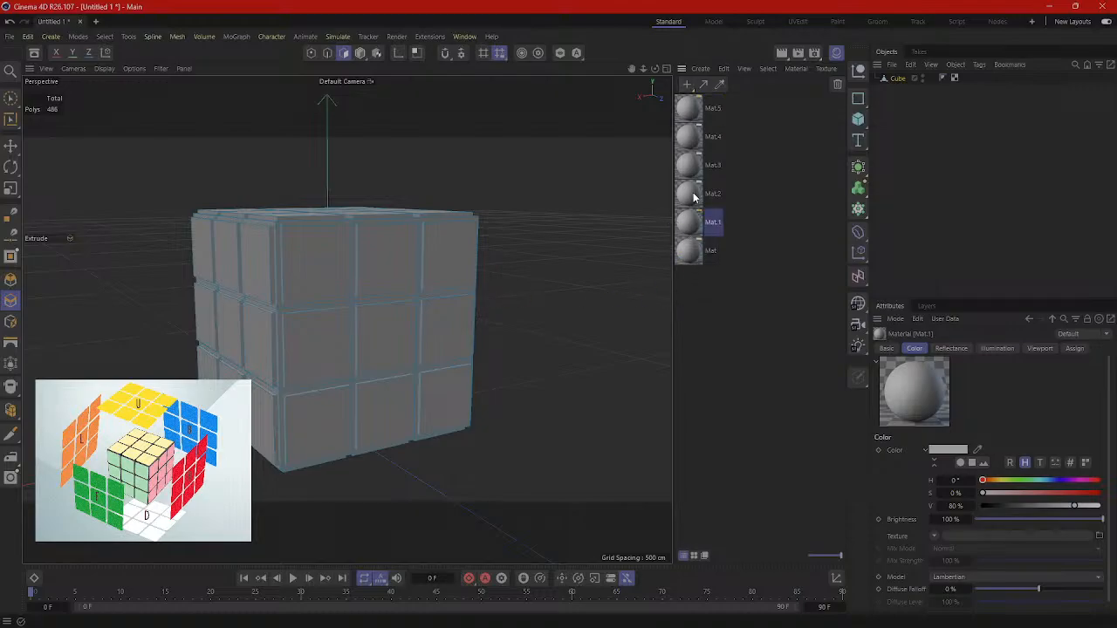
left_click(696, 195)
left_click(697, 166)
left_click(699, 135)
left_click(697, 123)
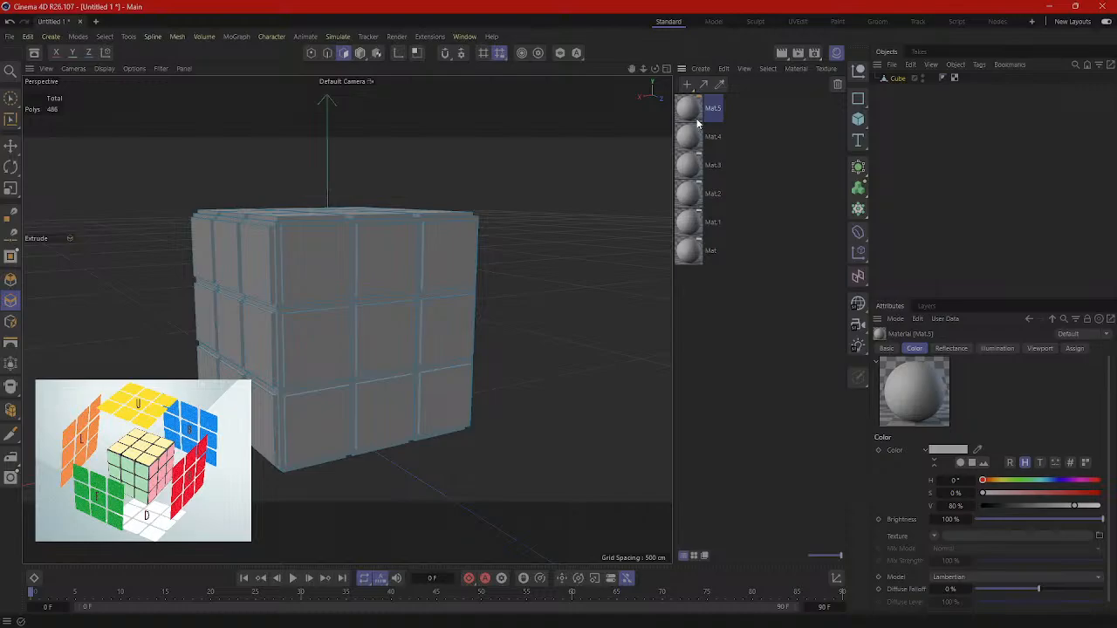
Step: Add a seventh default material to the material list
double_click(748, 312)
left_click_drag(688, 107, 414, 344)
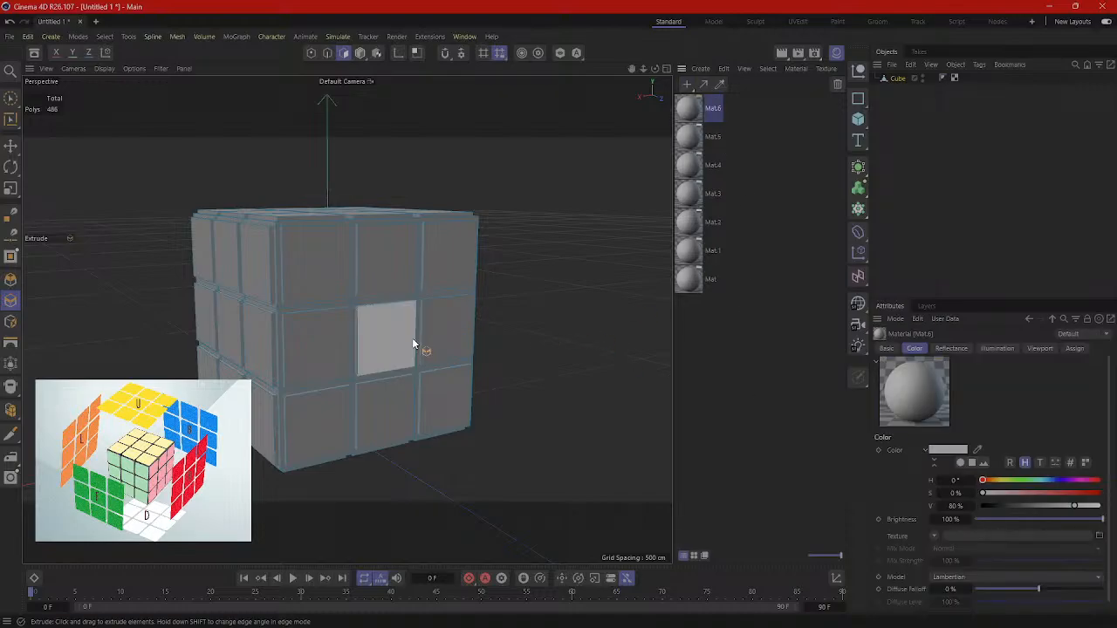
scroll(510, 359, "up", 3)
left_click_drag(508, 284, 578, 295, "alt")
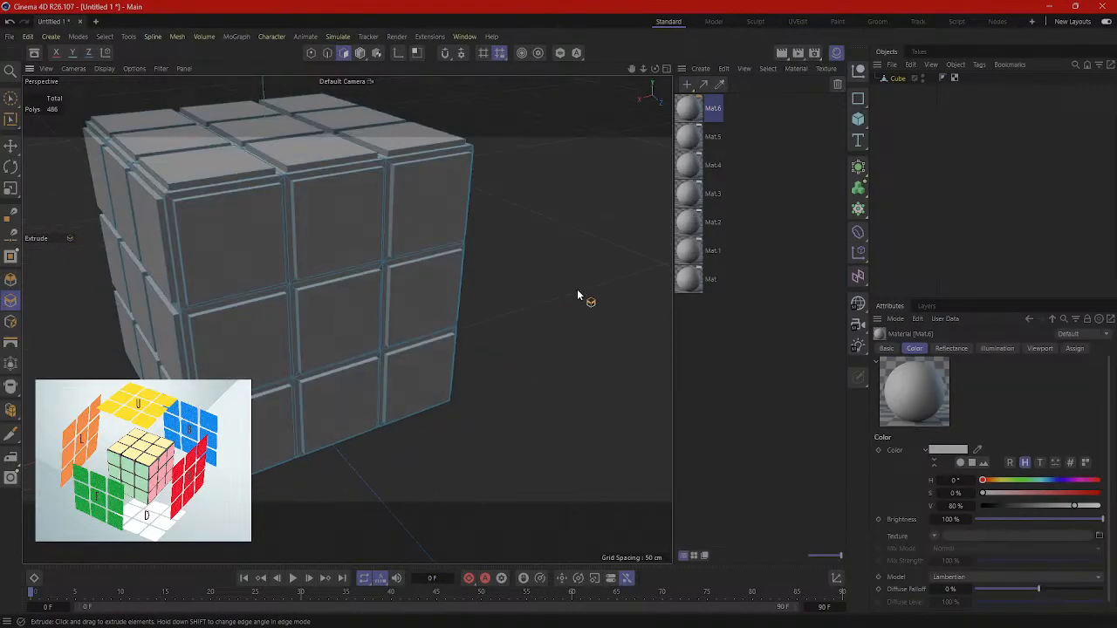
Step: Make the material Mat near-white by setting its color saturation to 2% and value to 96%
double_click(685, 281)
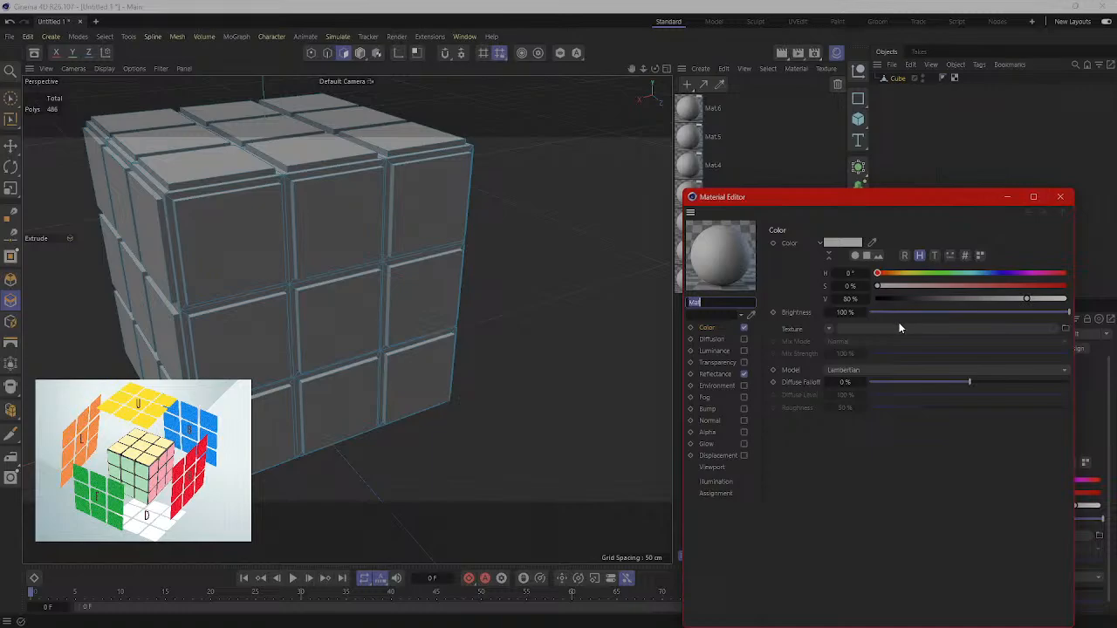
left_click_drag(878, 287, 882, 288)
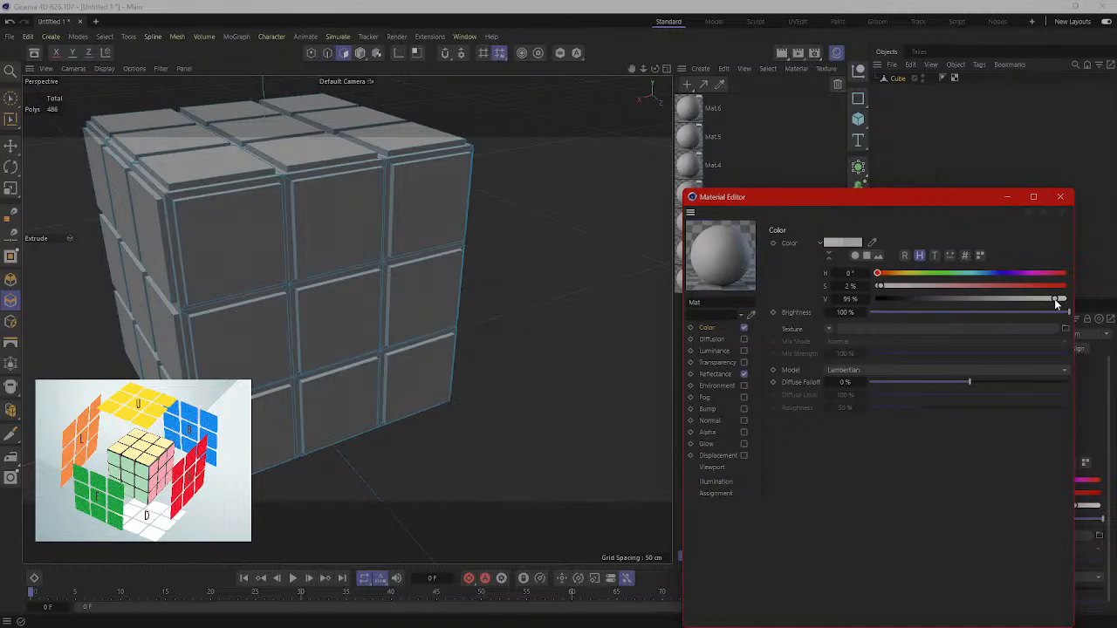
left_click_drag(1054, 298, 1056, 299)
left_click(1060, 196)
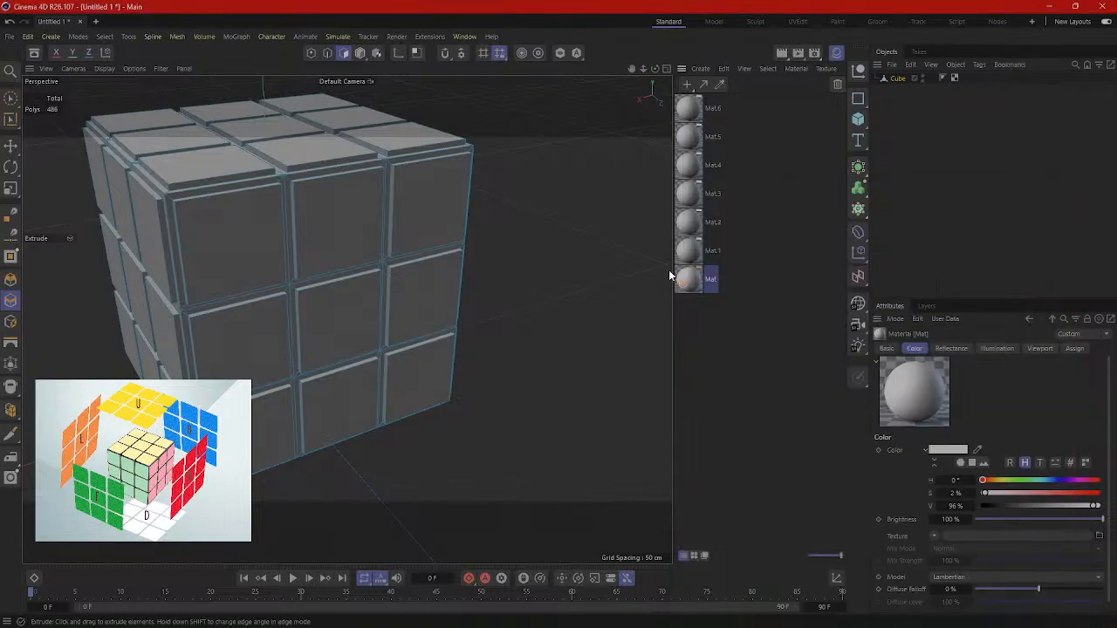
Step: Make the material Mat.1 red with a color saturation of 100% and a value of 93%
double_click(688, 250)
left_click_drag(895, 286, 1064, 298)
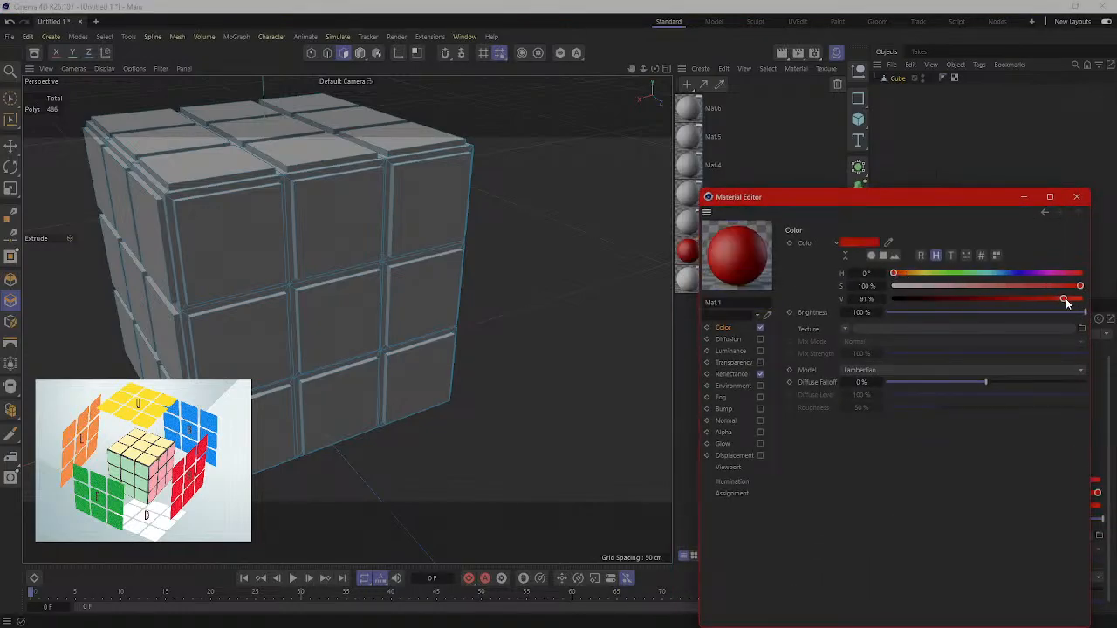
left_click(1076, 197)
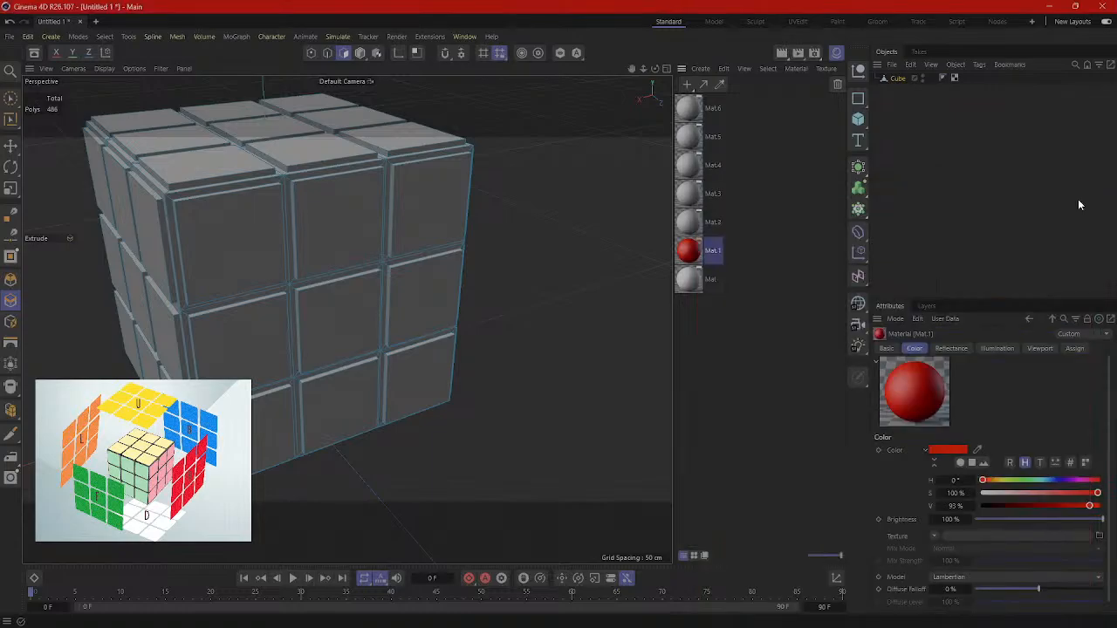
Step: Make the material Mat.2 green with a color hue of 107°, saturation of 100% and value of 96%
double_click(688, 221)
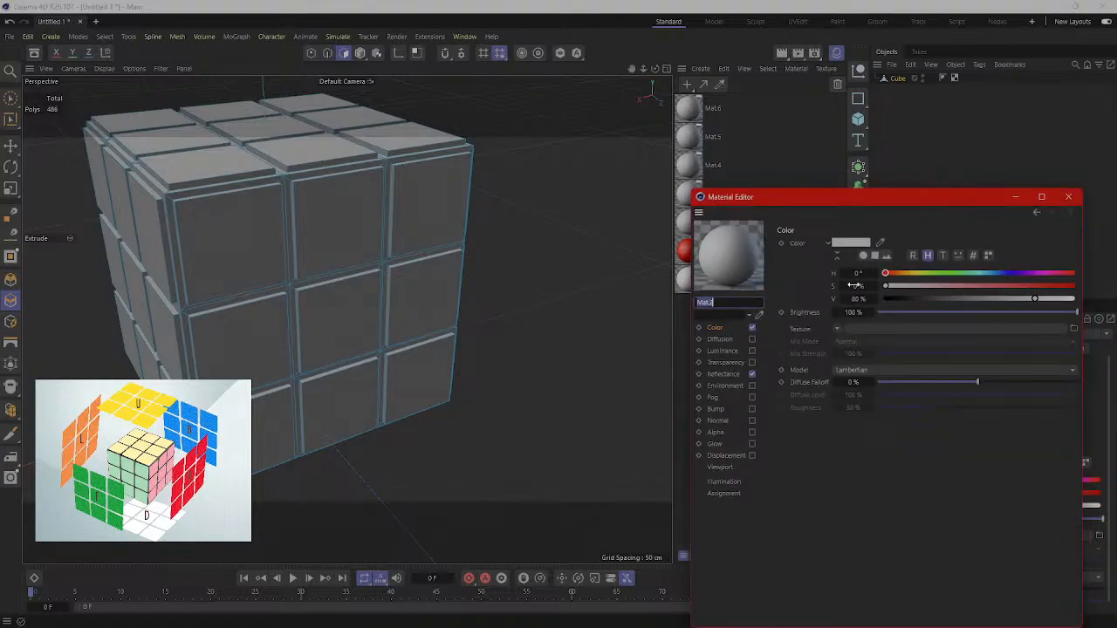
left_click_drag(929, 273, 941, 273)
left_click_drag(1047, 286, 1073, 286)
left_click_drag(1058, 298, 1058, 299)
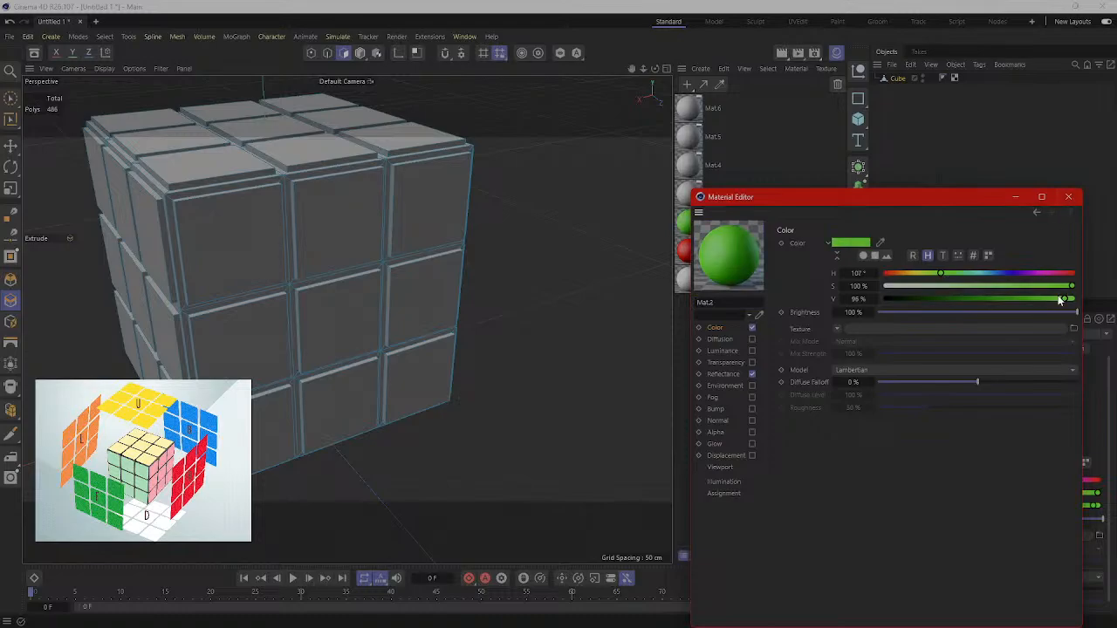
left_click(1068, 196)
Step: Make the material Mat.3 yellow with a color hue of 56° and both saturation and value at 100%
double_click(698, 199)
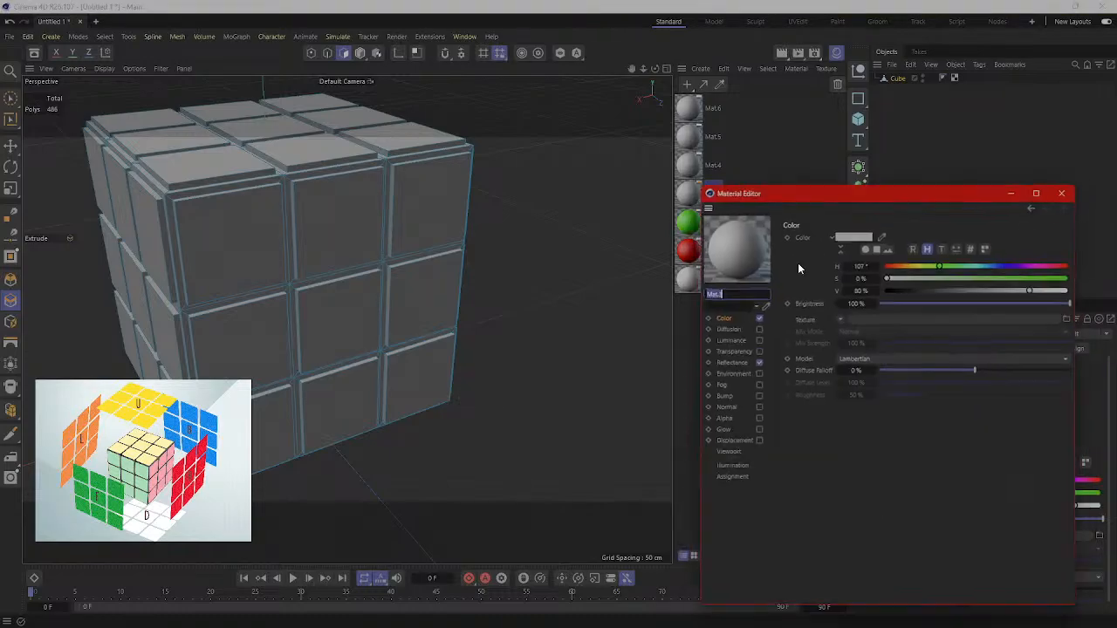
left_click(918, 261)
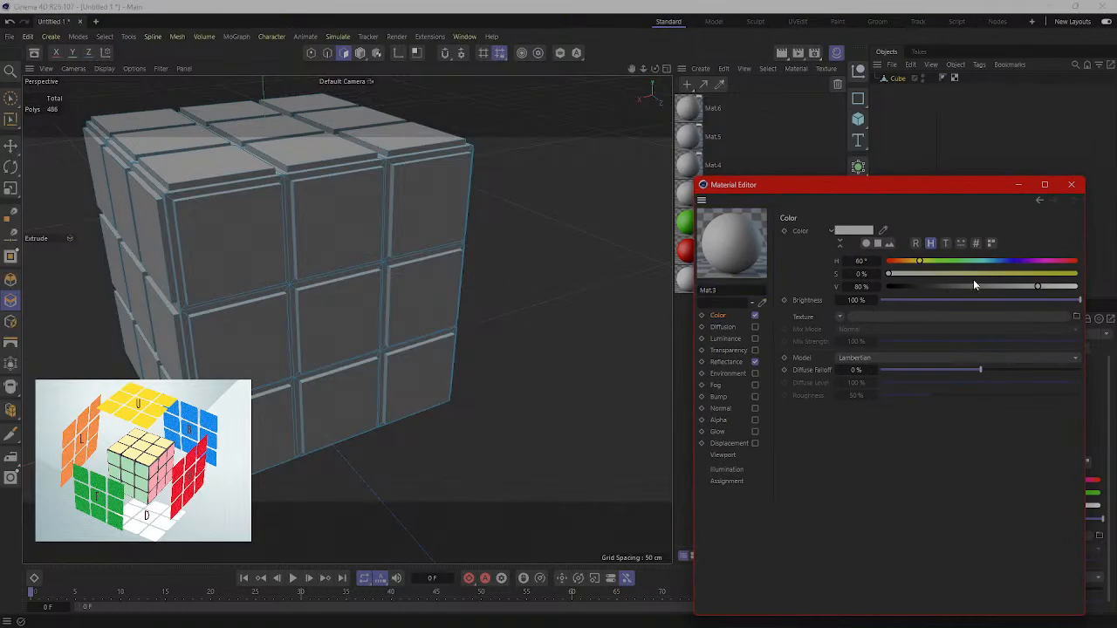
left_click_drag(974, 277, 1080, 289)
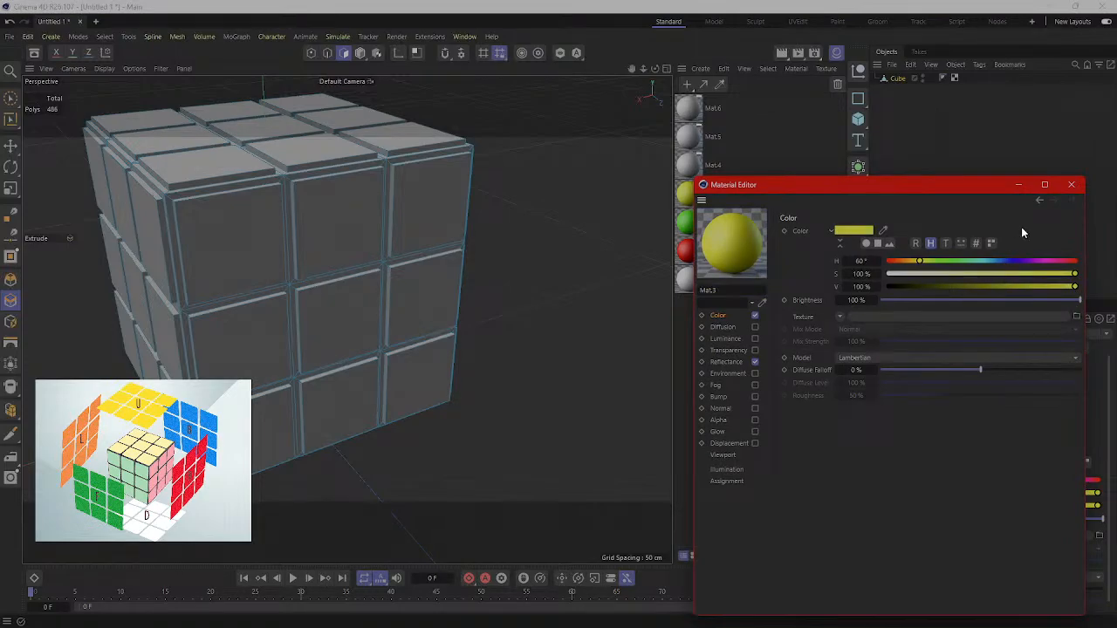
left_click_drag(919, 261, 917, 262)
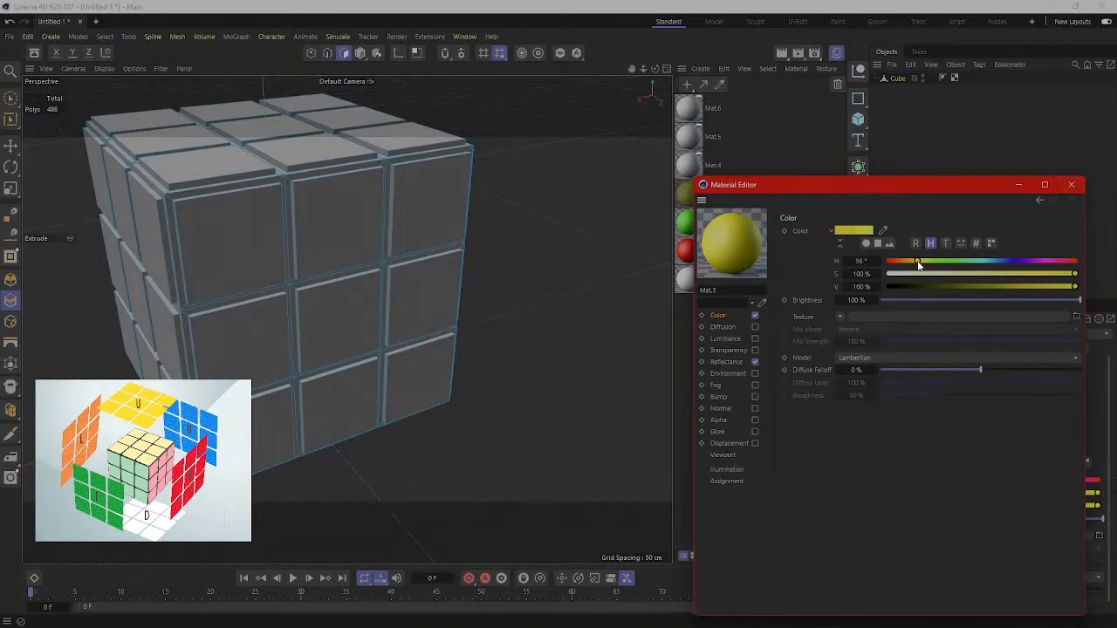
left_click(1073, 186)
Step: Make the material Mat.4 orange with a color hue of 36° and both saturation and value at 100%
left_click(688, 164)
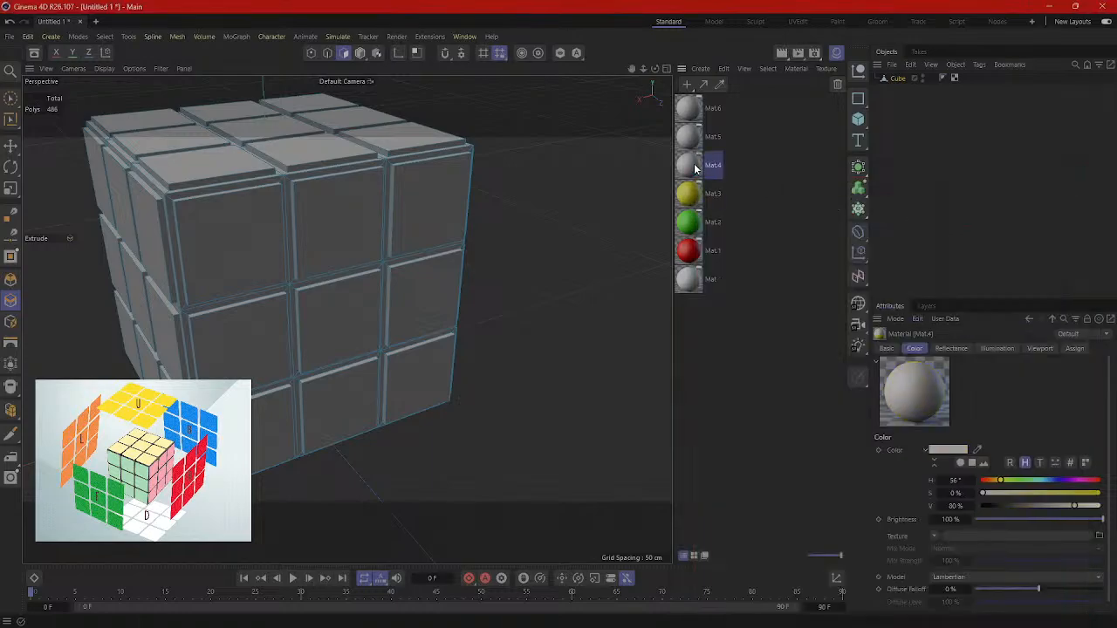
double_click(687, 164)
left_click_drag(894, 233, 1088, 250)
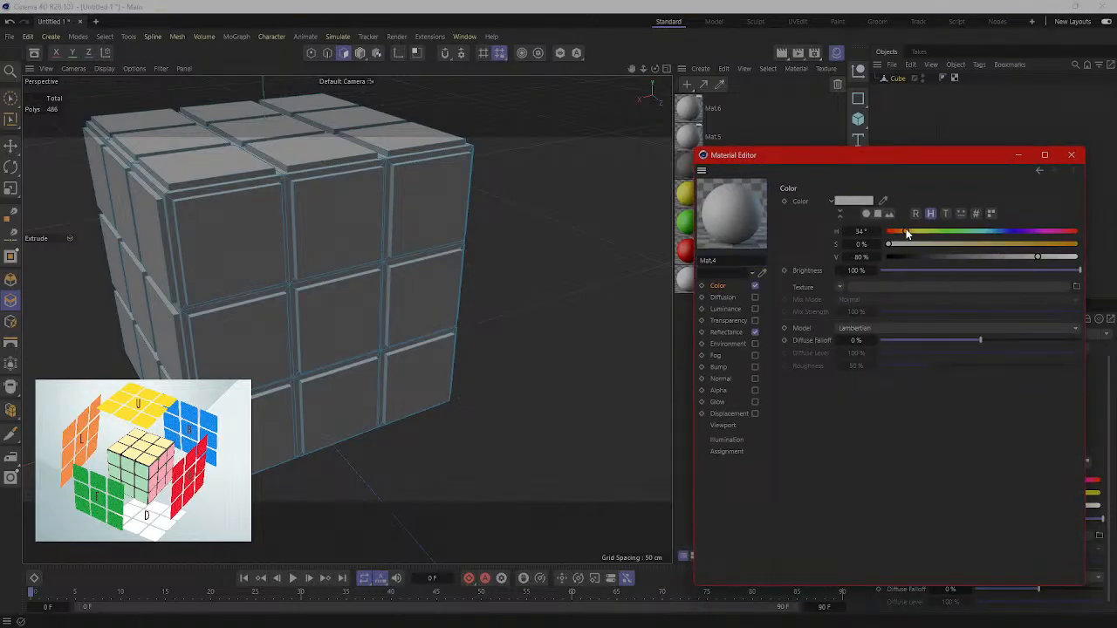
left_click(1072, 257)
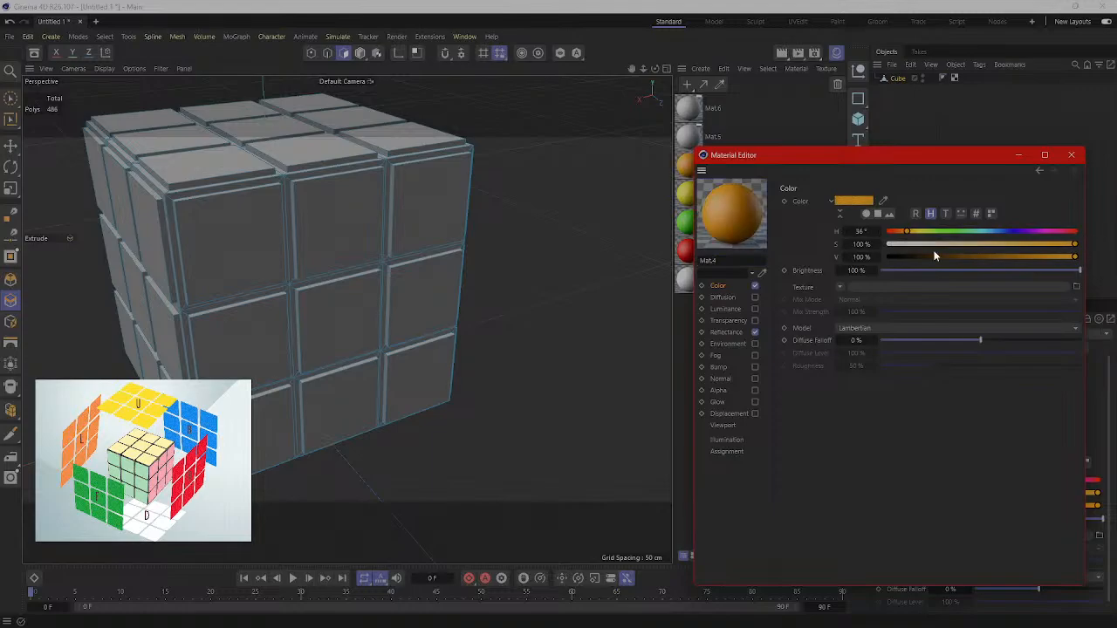
left_click(1071, 154)
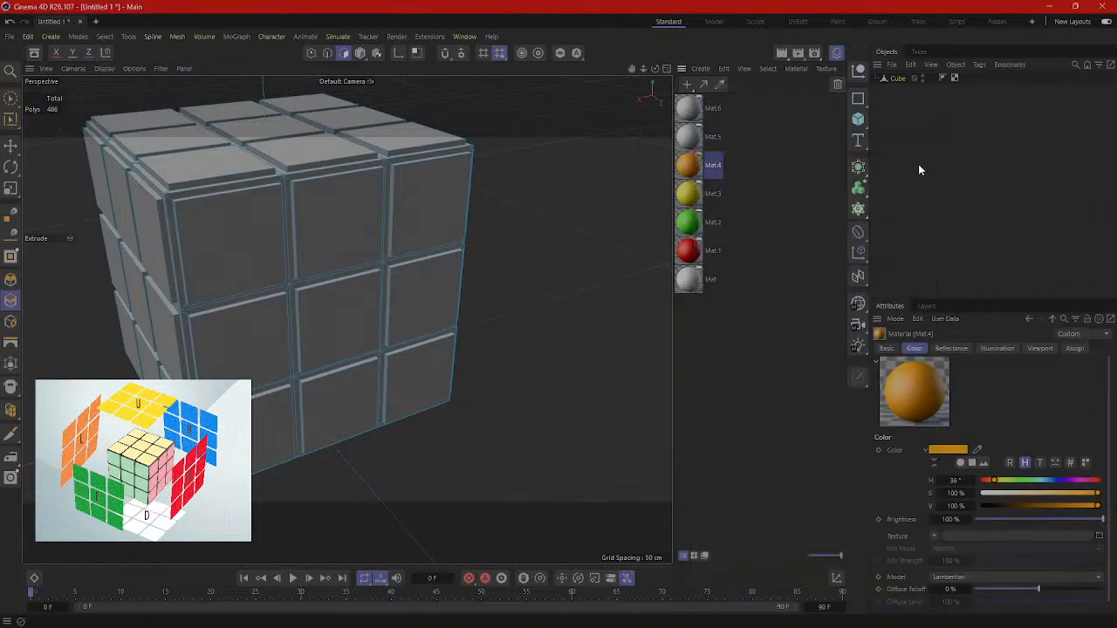
Step: Make the material Mat.5 blue with a color hue of 203°, saturation of 89% and value of 95%
double_click(692, 139)
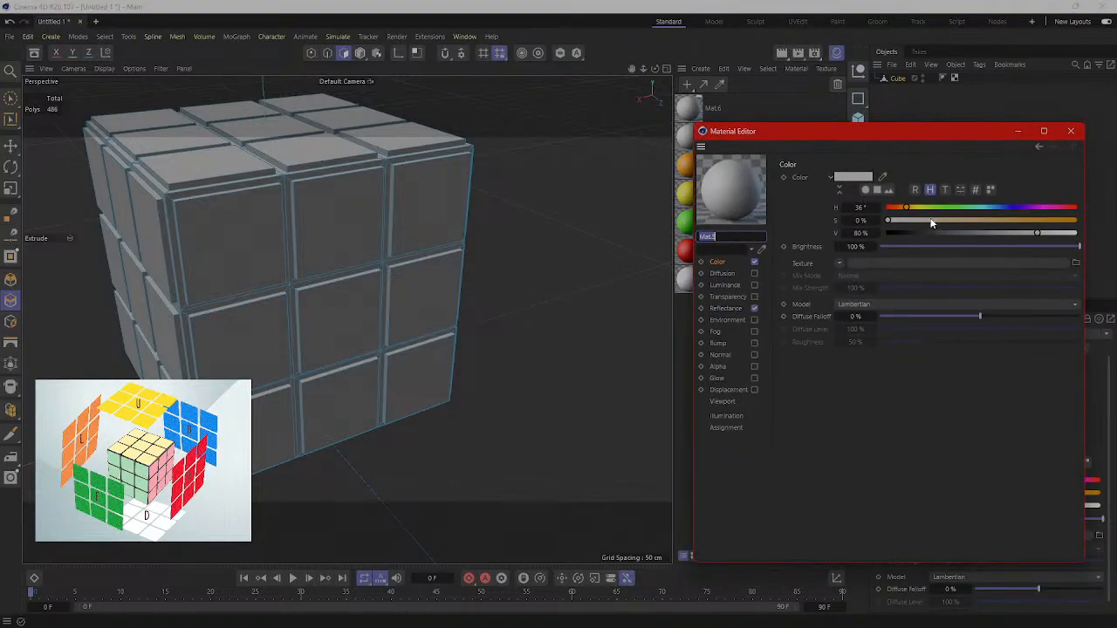
left_click_drag(925, 208, 983, 207)
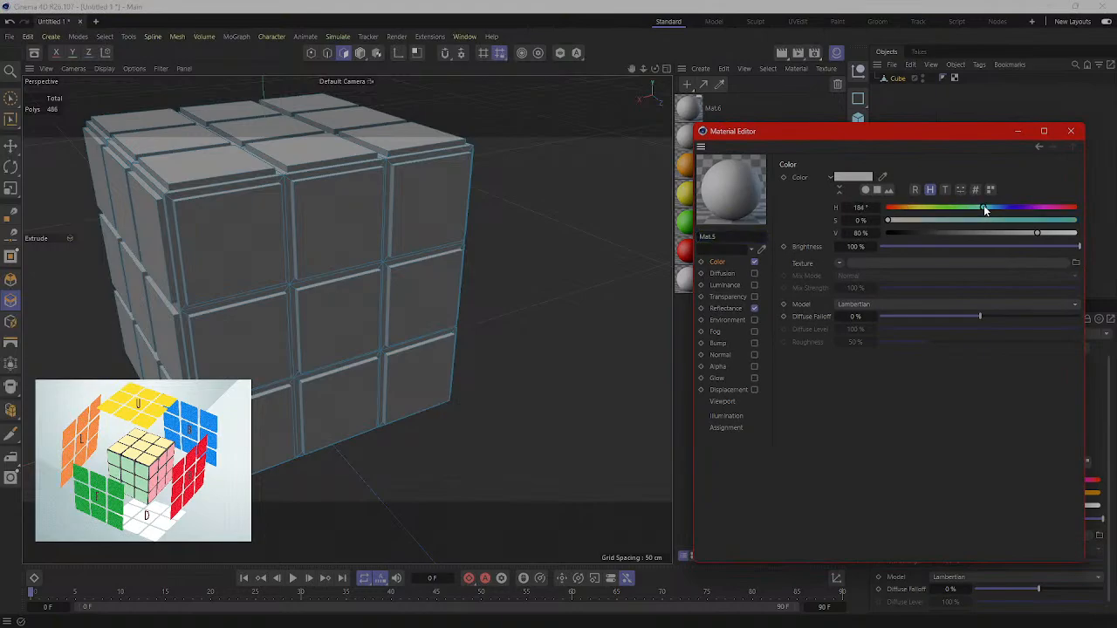
left_click(1073, 221)
left_click_drag(1071, 221, 1077, 233)
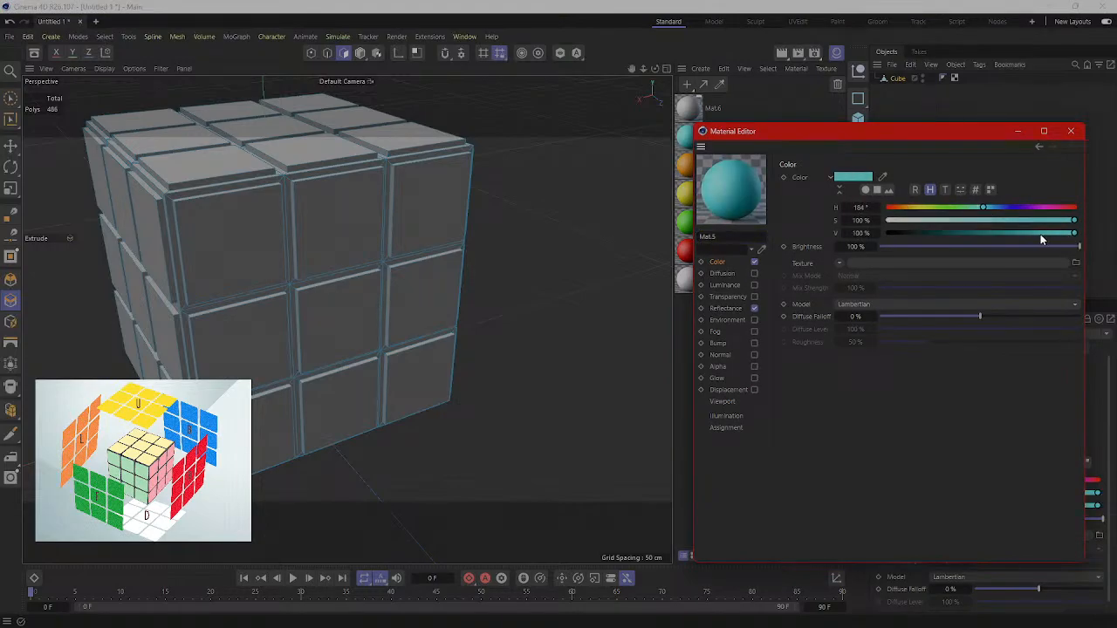
left_click(1049, 221)
left_click(989, 208)
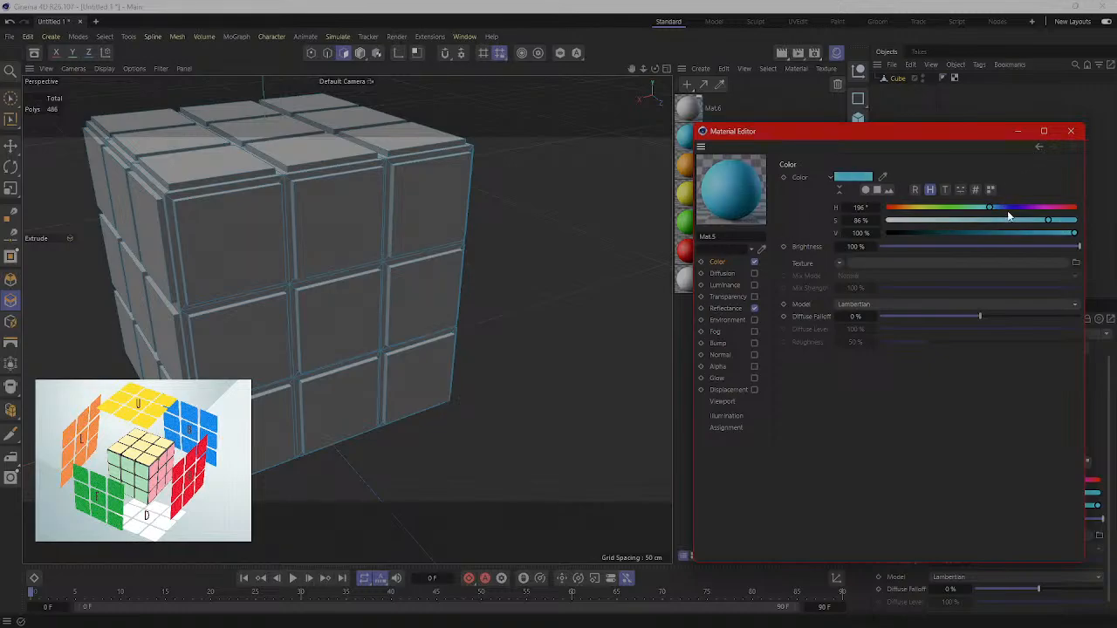
left_click(994, 209)
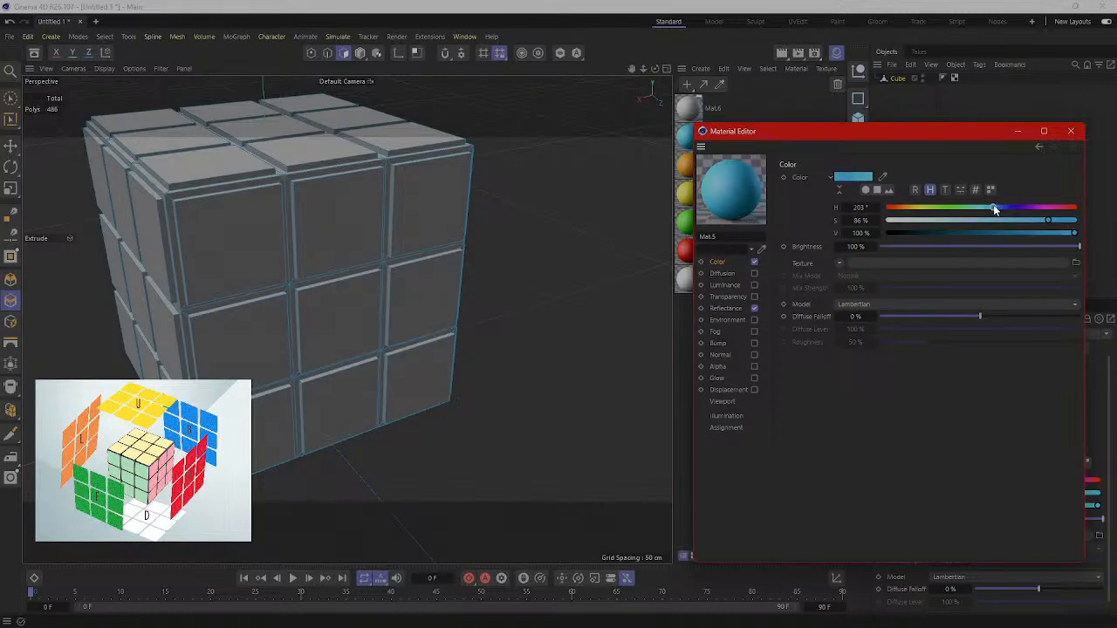
left_click(1065, 232)
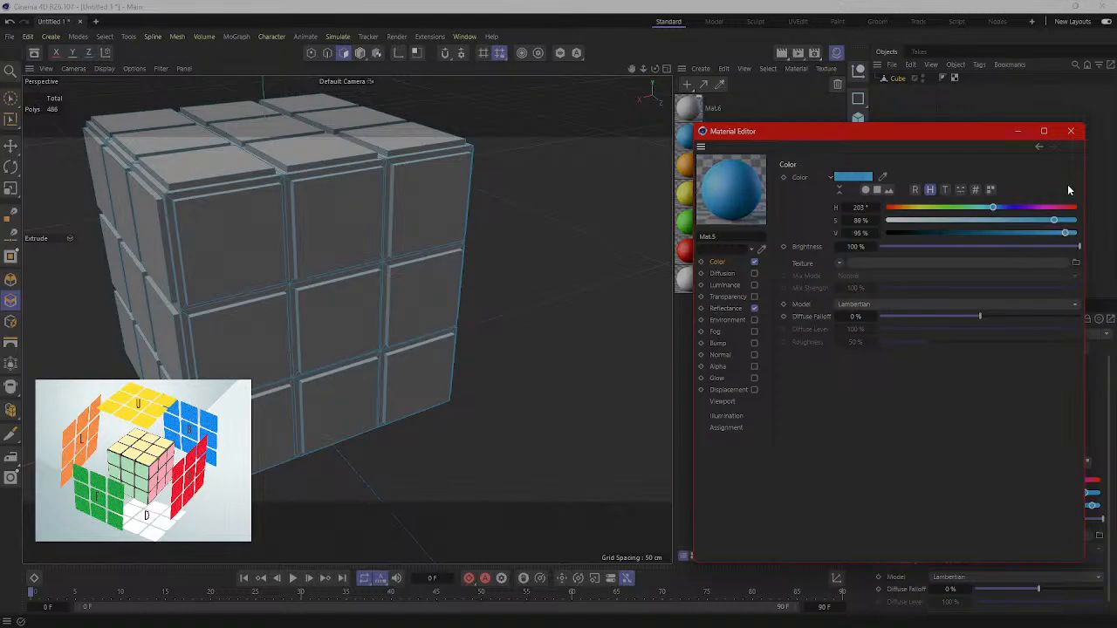
left_click(1071, 131)
left_click(720, 345)
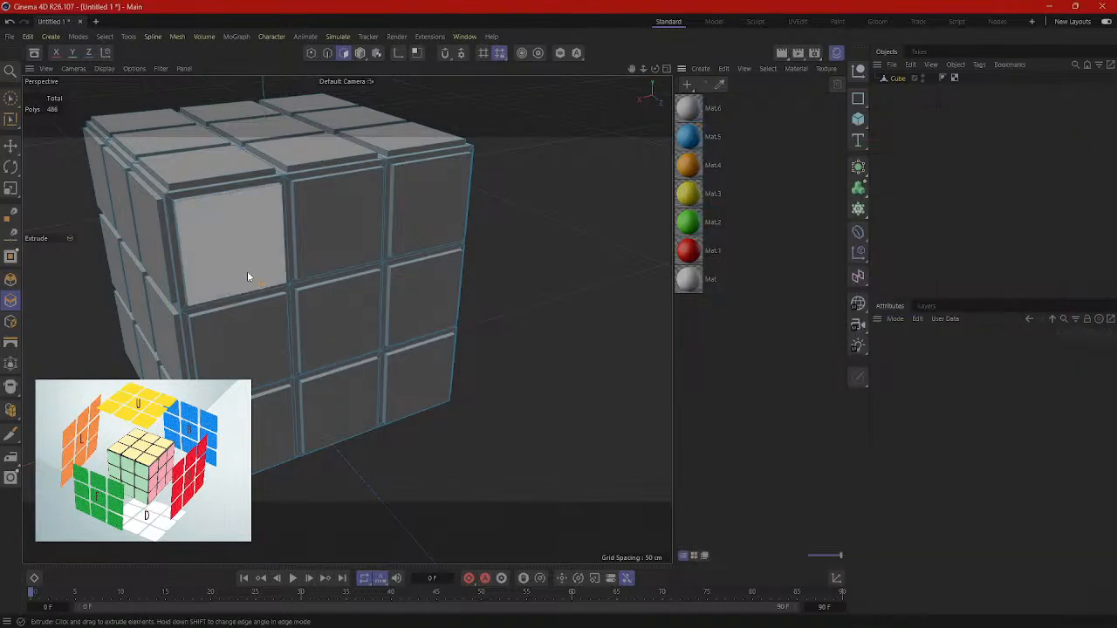
Step: Select all nine square panels on the cube's front face with Live Selection and apply the green material Mat.2 to them
left_click(248, 214)
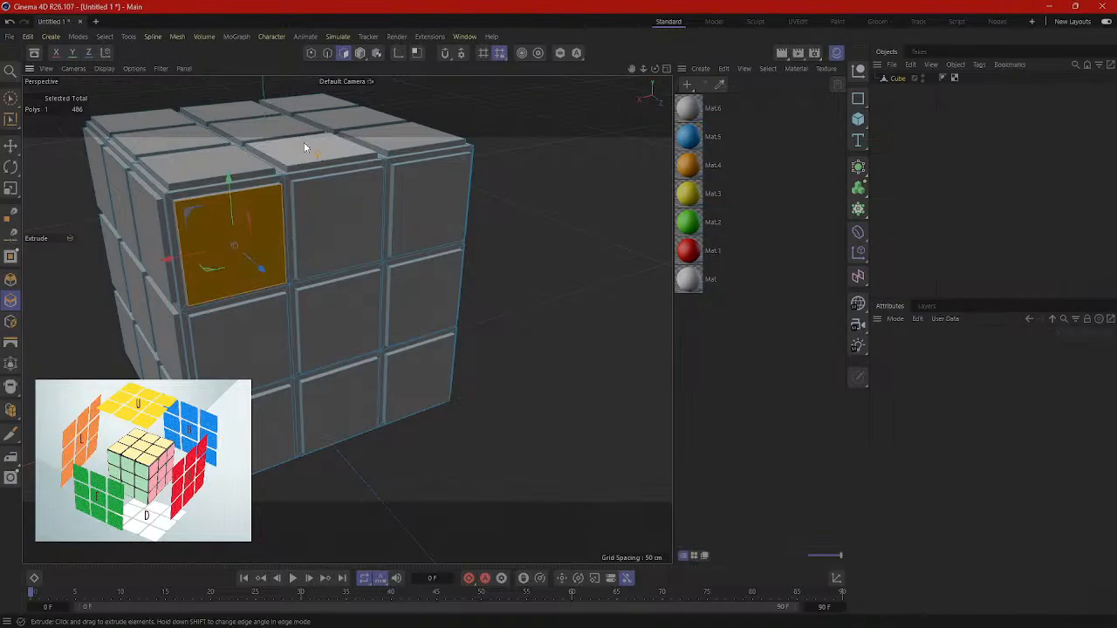
left_click(11, 147)
key("9")
left_click_drag(225, 249, 236, 259, "alt")
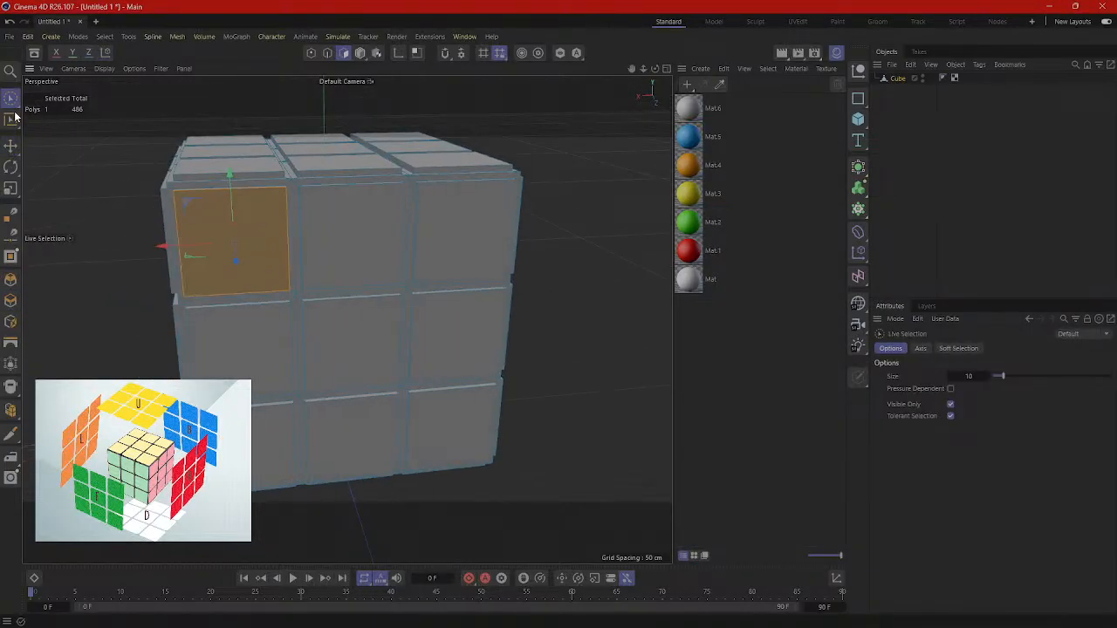
left_click(171, 116)
left_click(241, 229, "shift")
left_click(356, 240, "shift")
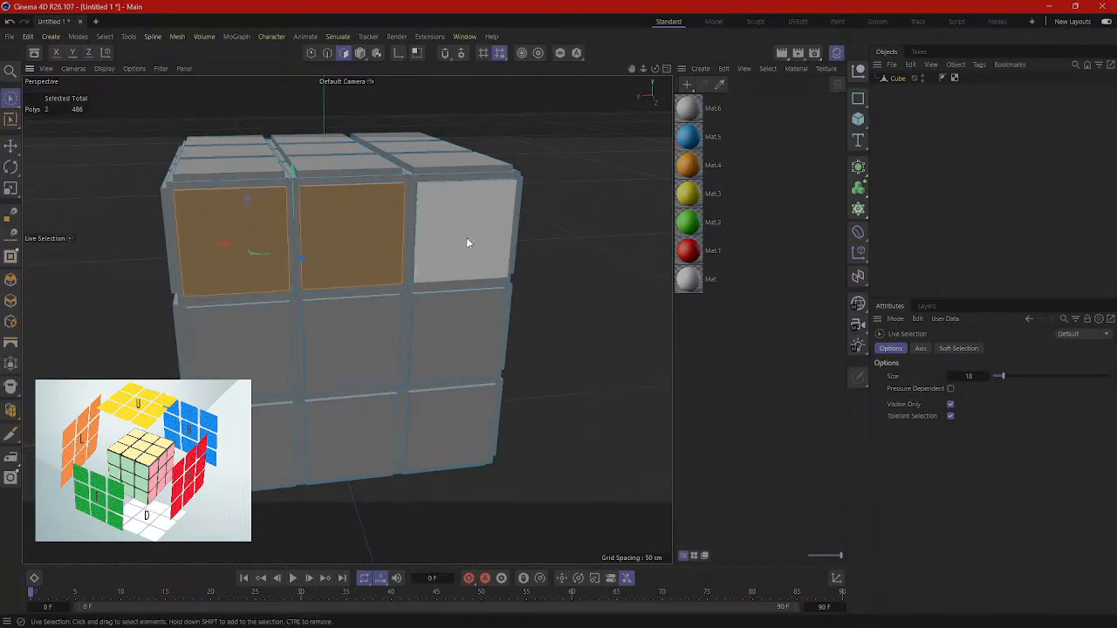
left_click(466, 237, "shift")
left_click(476, 333, "shift")
left_click(372, 348, "shift")
left_click(239, 349, "shift")
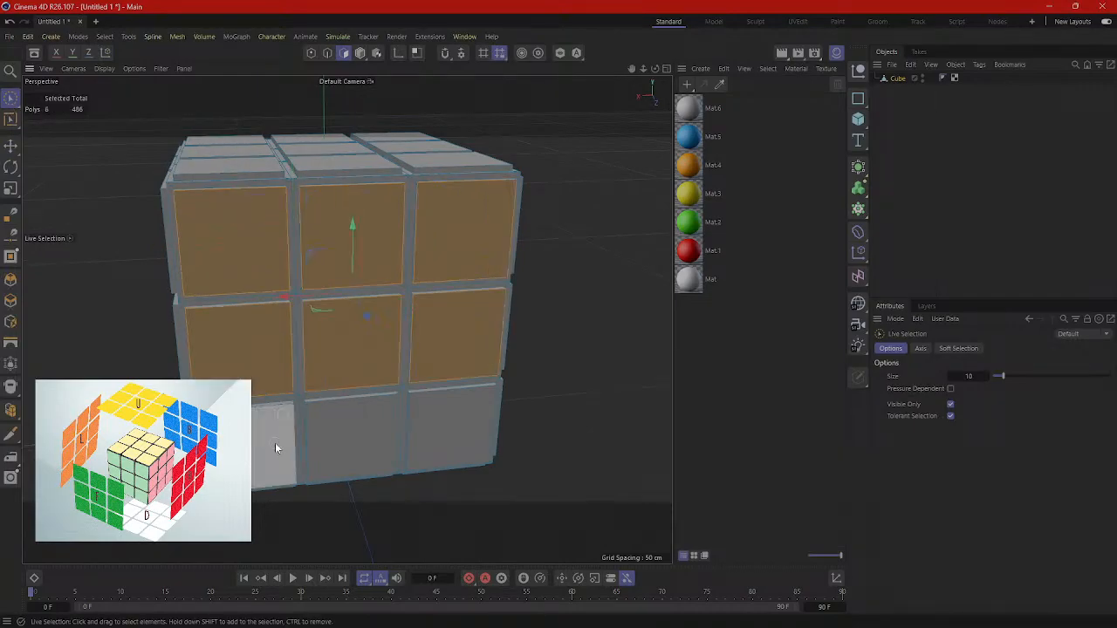
left_click(275, 443, "shift")
left_click(366, 439, "shift")
left_click(441, 434, "shift")
mouse_move(440, 435)
left_mouse_down("alt")
mouse_move(496, 425)
mouse_move(483, 394)
mouse_move(501, 431)
mouse_move(507, 351)
mouse_move(461, 421)
mouse_move(437, 419)
mouse_move(446, 415)
left_mouse_up("alt")
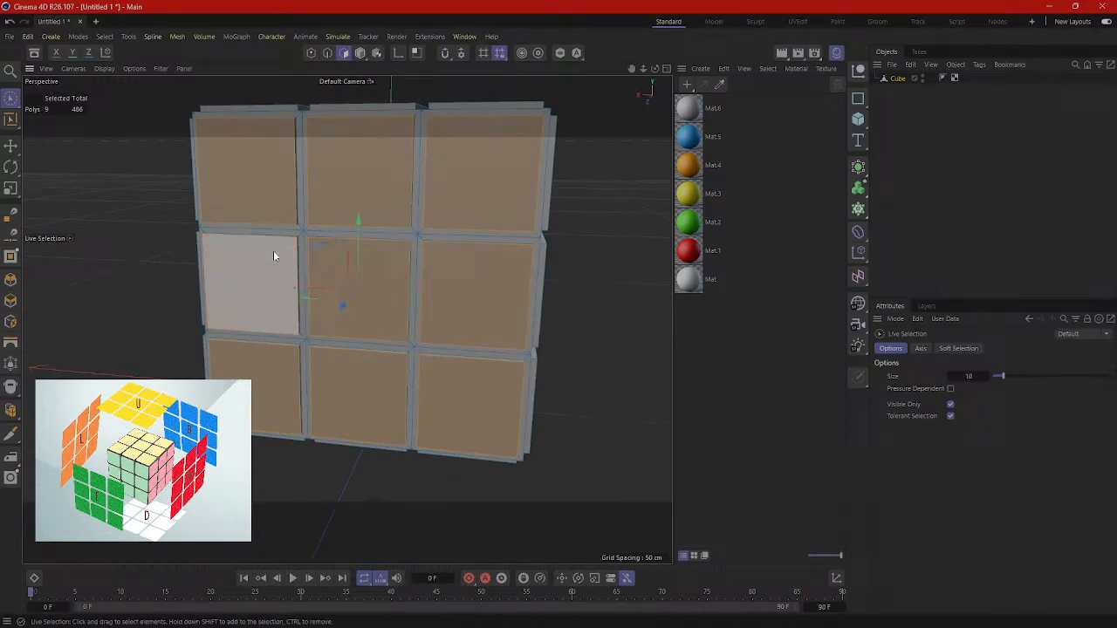
left_click_drag(514, 215, 516, 218)
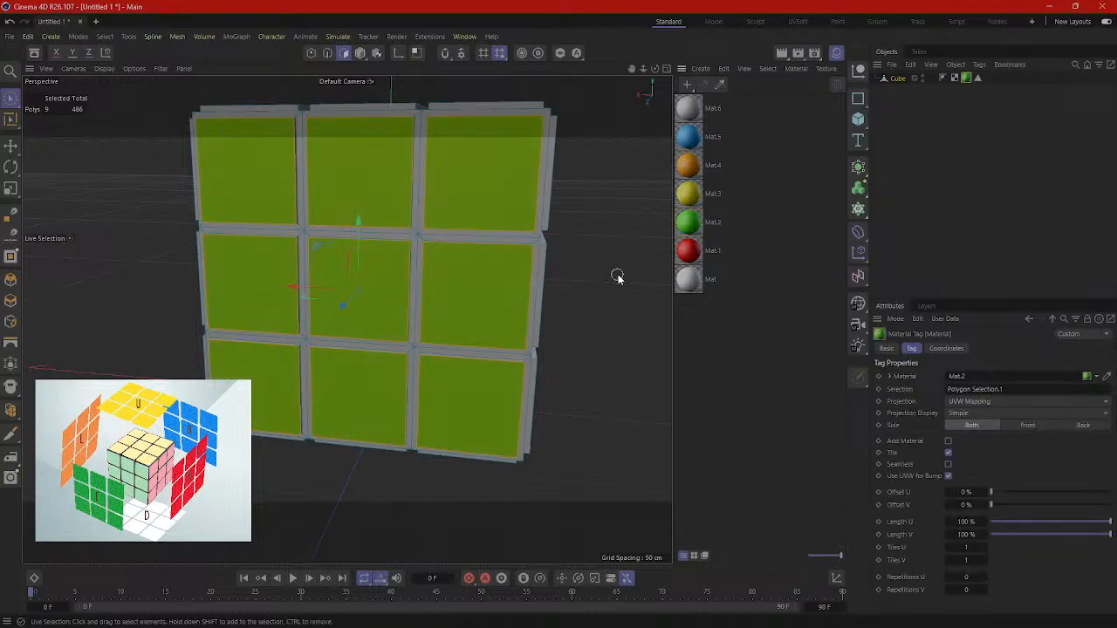
Step: Select the nine square panels on the side face right of the green one and apply the red material Mat.1
scroll(581, 339, "down", 3)
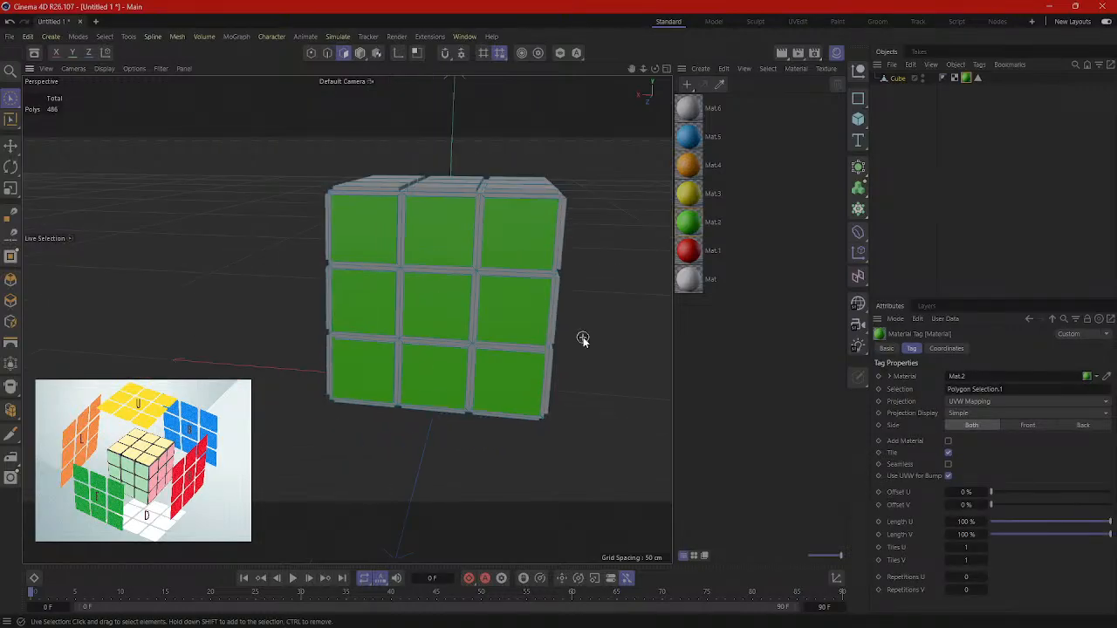
mouse_move(581, 339)
left_mouse_down("alt")
mouse_move(504, 351)
mouse_move(527, 359)
mouse_move(579, 345)
left_mouse_up("alt")
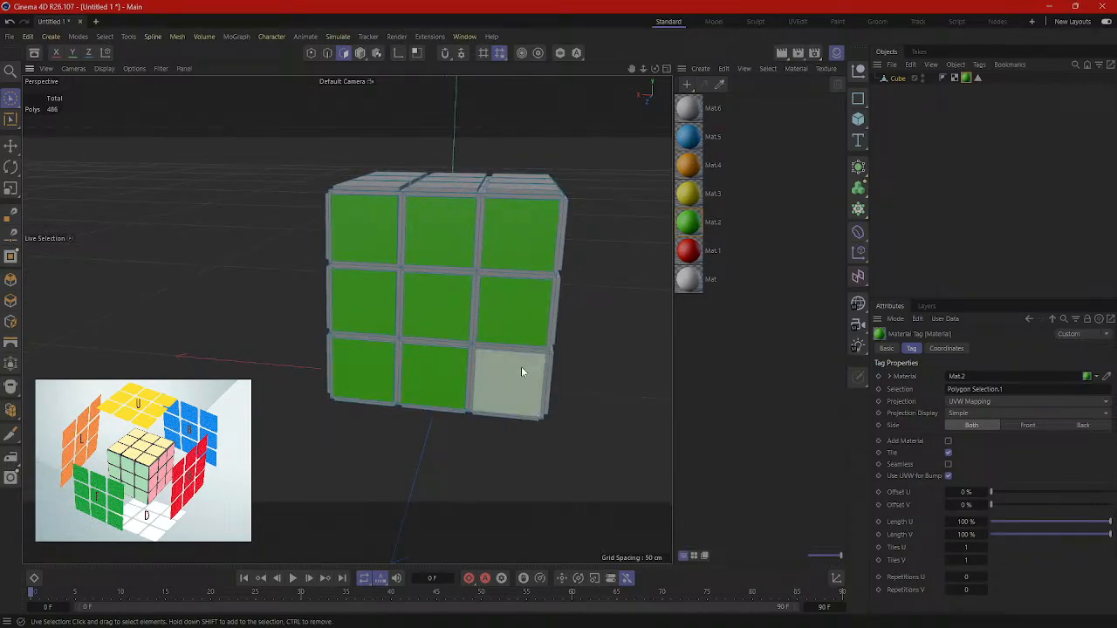
mouse_move(582, 344)
left_mouse_down("alt")
mouse_move(456, 355)
mouse_move(431, 288)
mouse_move(509, 288)
mouse_move(605, 257)
mouse_move(599, 354)
mouse_move(443, 357)
mouse_move(511, 436)
mouse_move(605, 445)
mouse_move(598, 344)
left_mouse_up("alt")
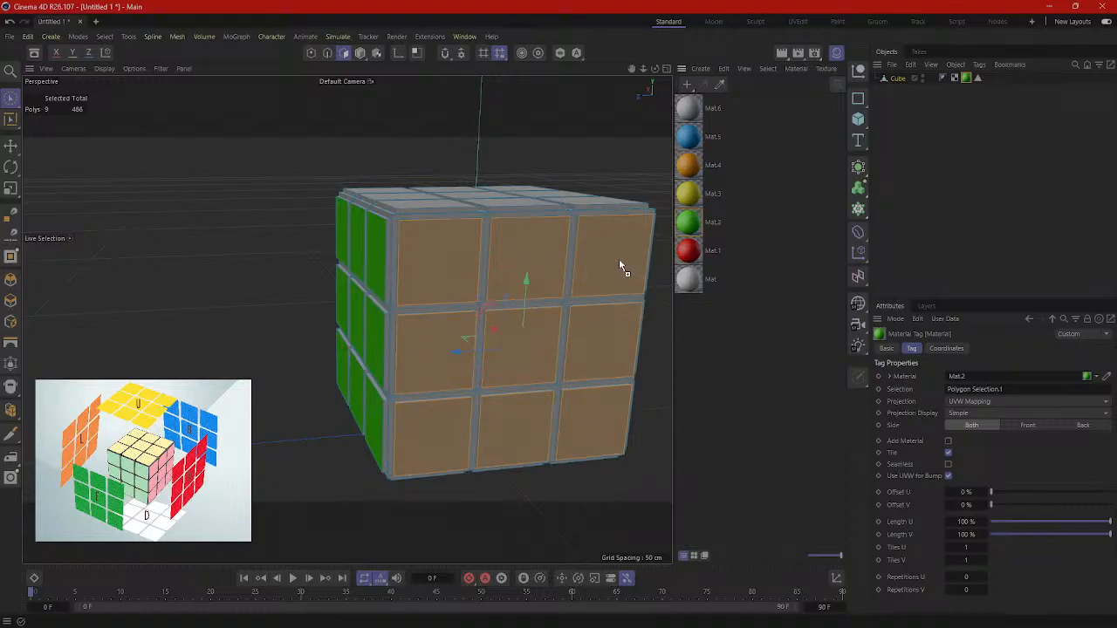
left_click_drag(620, 260, 625, 267)
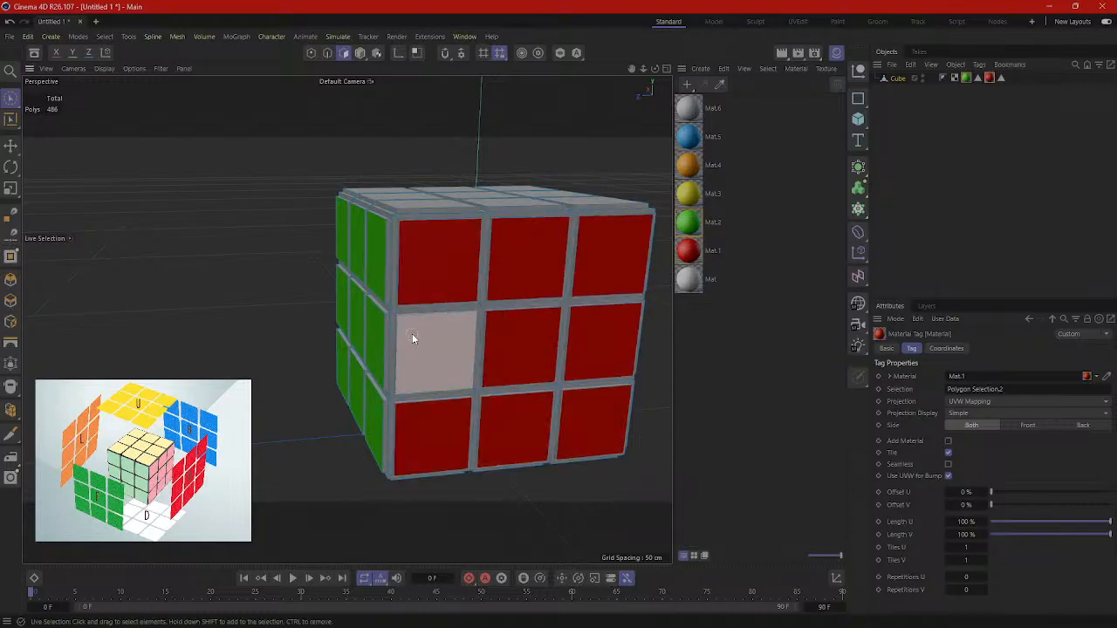
Step: Select the nine square panels on the side face opposite the red one and apply the orange material Mat.4
left_click_drag(419, 331, 439, 272, "alt")
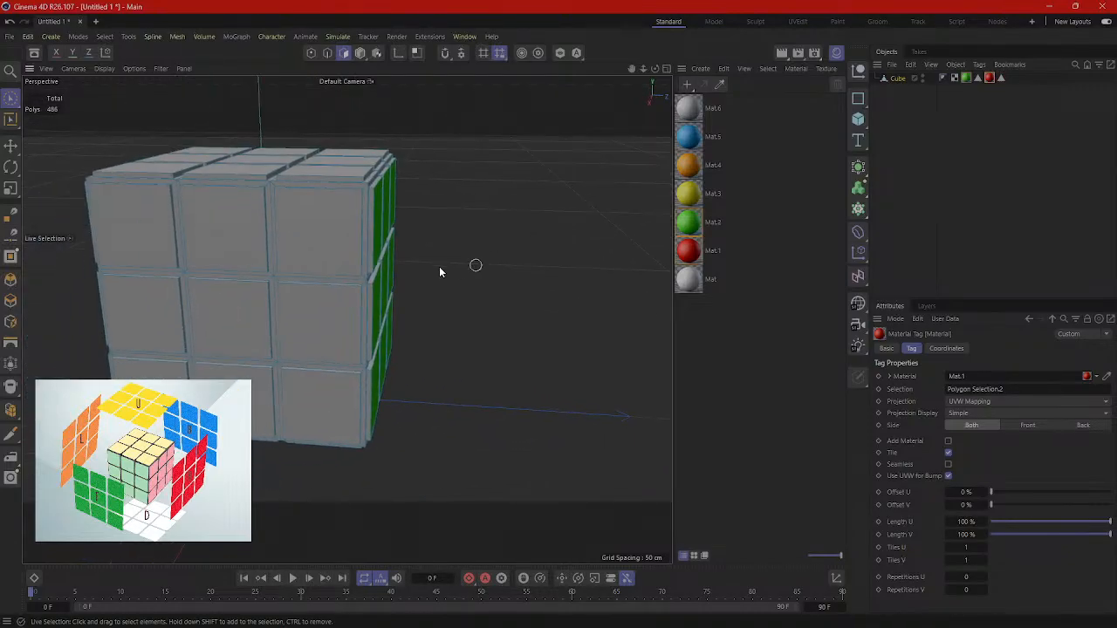
mouse_move(336, 229)
left_mouse_down()
mouse_move(225, 236)
mouse_move(154, 299)
mouse_move(346, 344)
mouse_move(325, 401)
mouse_move(236, 401)
mouse_move(165, 384)
left_mouse_up()
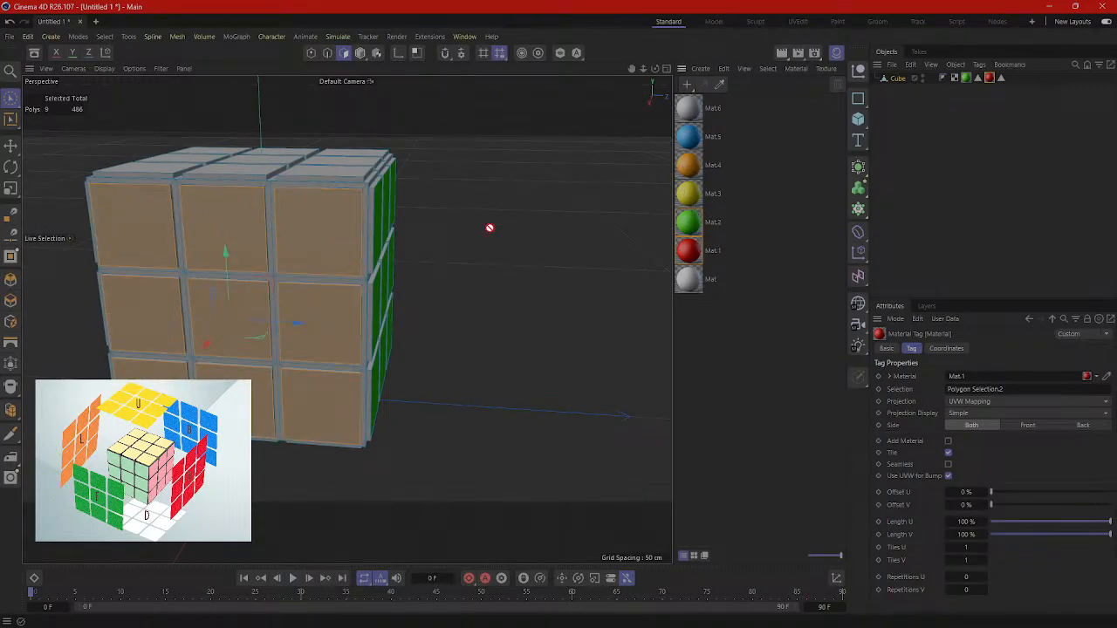
left_click_drag(489, 228, 324, 251)
left_click(455, 241)
Step: Select the nine square panels on the cube's top face and apply the yellow material Mat.3
left_click_drag(508, 236, 465, 359, "alt")
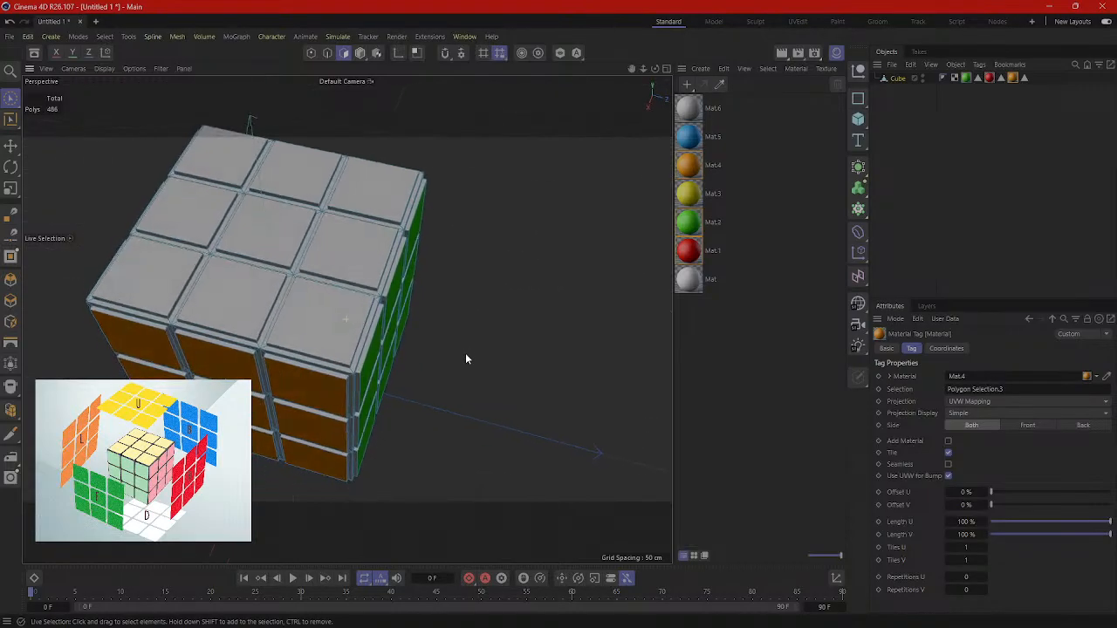
left_click_drag(317, 331, 371, 192)
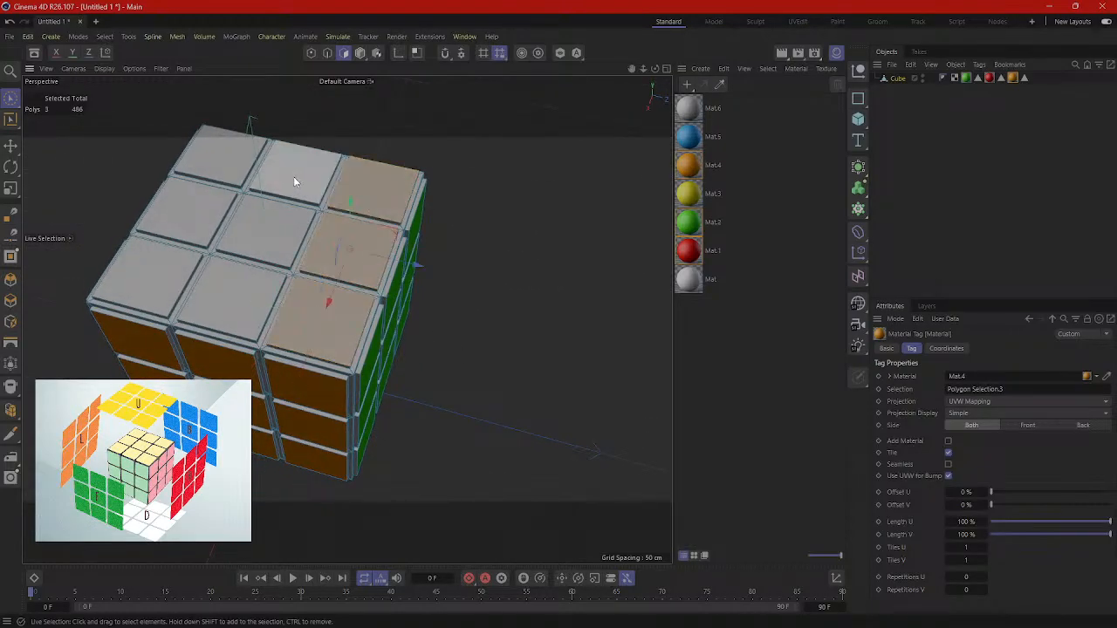
mouse_move(293, 176)
left_mouse_down("shift")
mouse_move(276, 229)
mouse_move(234, 284)
mouse_move(153, 277)
mouse_move(197, 209)
left_mouse_up("shift")
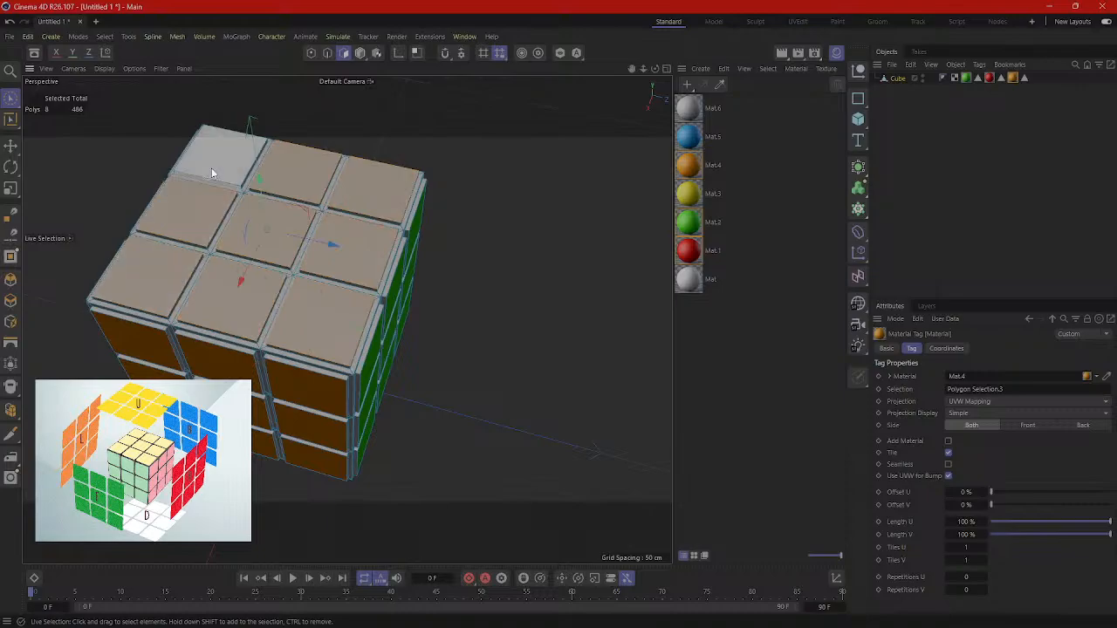
left_click(211, 172, "shift")
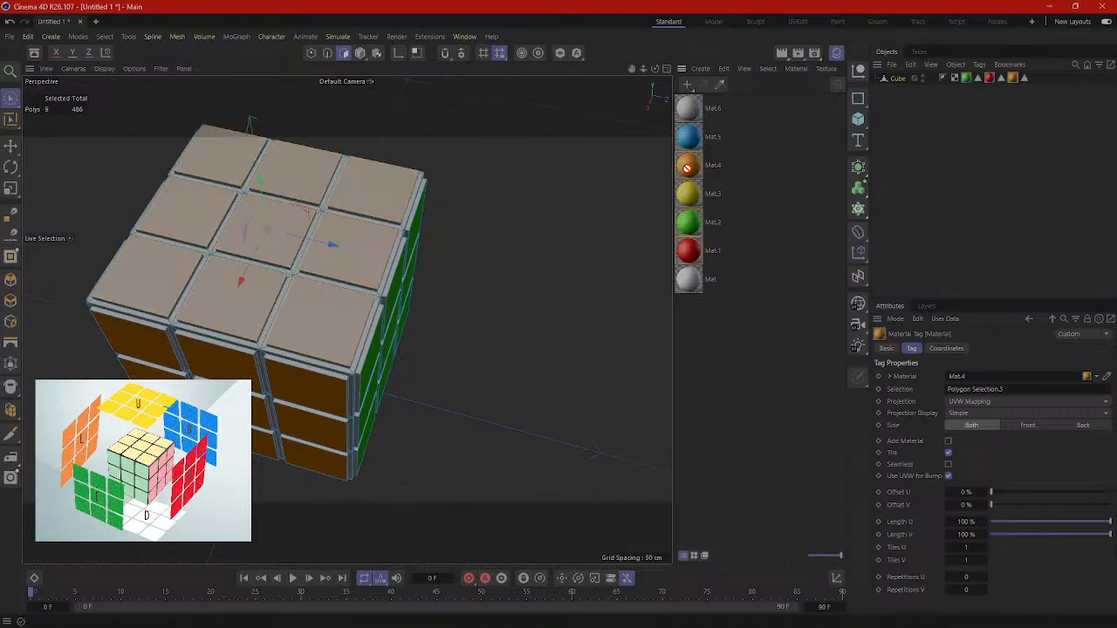
left_click_drag(382, 241, 384, 244)
left_click(523, 369)
Step: Select the nine square panels on the cube's underside and apply the white material Mat to them
left_click_drag(524, 369, 294, 362, "alt")
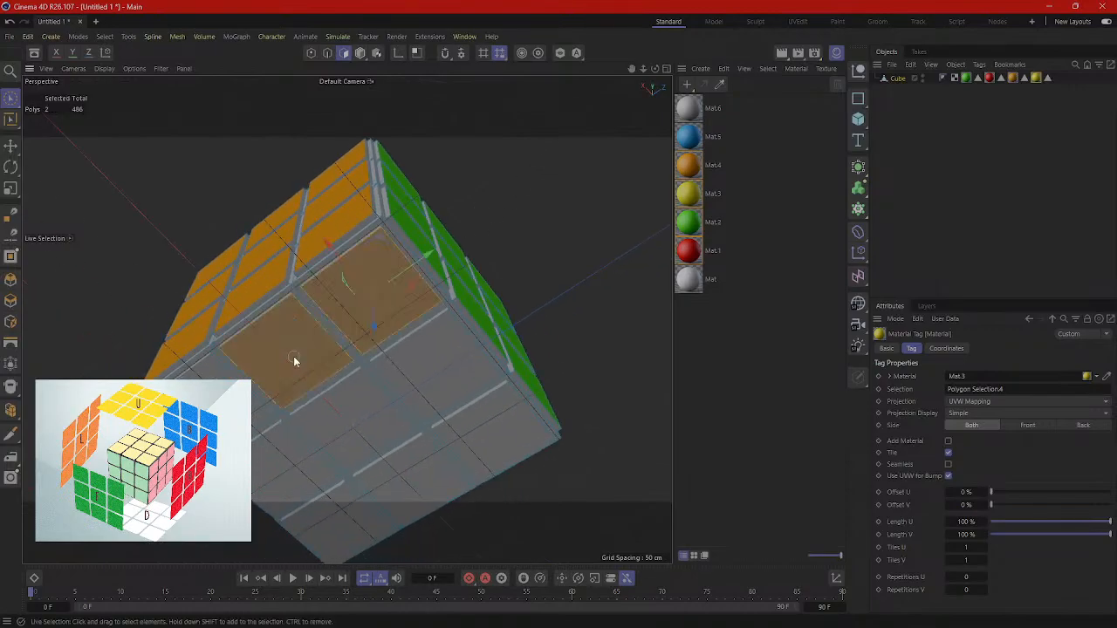
mouse_move(253, 403)
left_mouse_down()
mouse_move(367, 433)
mouse_move(456, 373)
mouse_move(475, 453)
mouse_move(337, 521)
left_mouse_up()
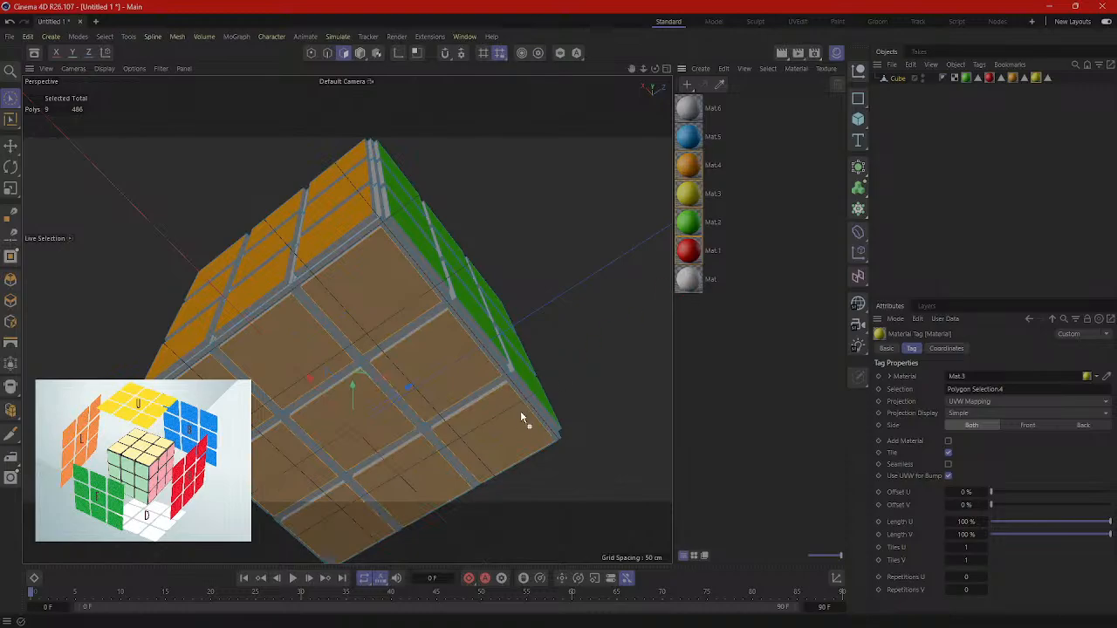
left_click_drag(521, 417, 502, 427)
left_click(579, 235)
Step: Select the nine square panels on the remaining uncolored side face and apply the blue material Mat.5
left_click_drag(236, 227, 550, 380, "alt")
mouse_move(312, 328)
left_mouse_down()
mouse_move(314, 318)
mouse_move(396, 312)
mouse_move(479, 323)
left_mouse_up()
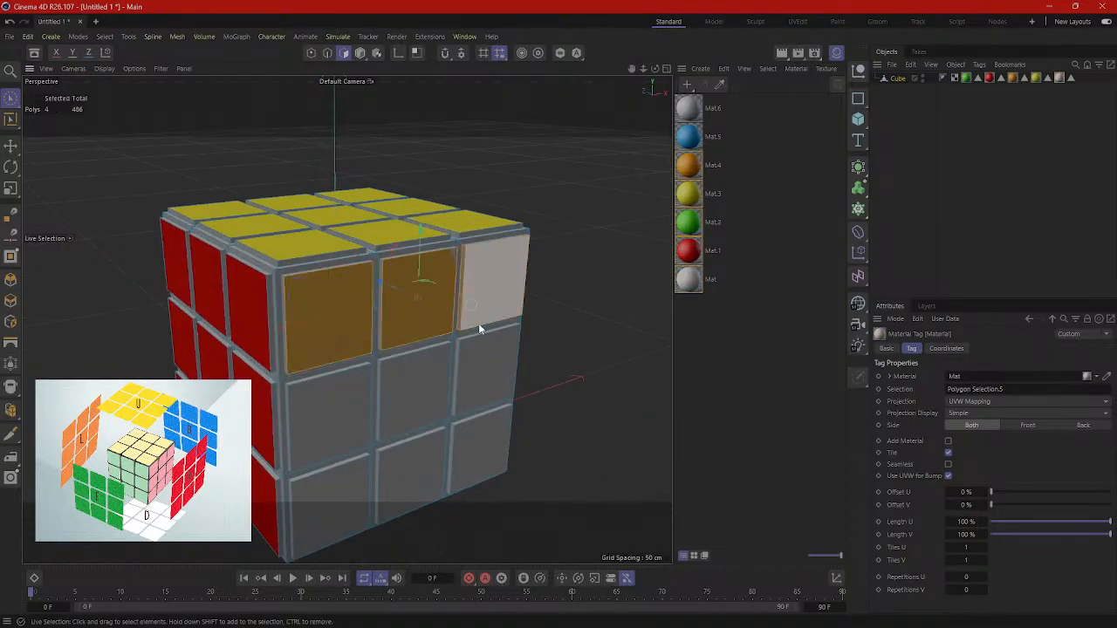
left_click(568, 244)
left_click(471, 287)
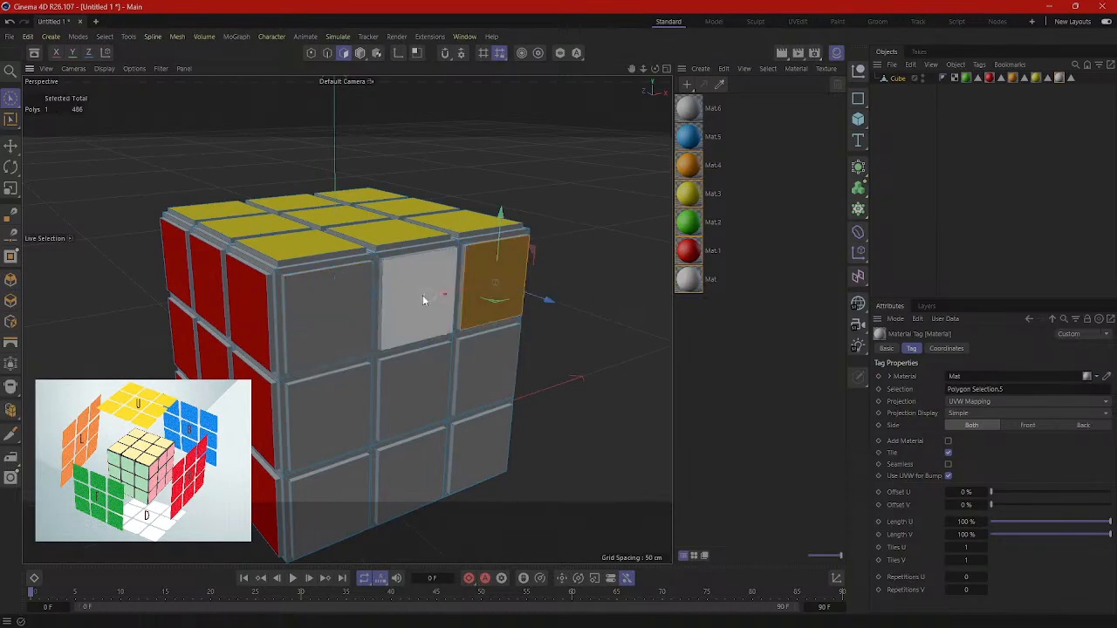
mouse_move(423, 299)
left_mouse_down("shift")
mouse_move(341, 323)
mouse_move(377, 419)
mouse_move(465, 403)
mouse_move(494, 378)
mouse_move(494, 448)
mouse_move(381, 468)
mouse_move(340, 502)
left_mouse_up("shift")
left_click_drag(546, 377, 505, 446)
left_click(599, 409)
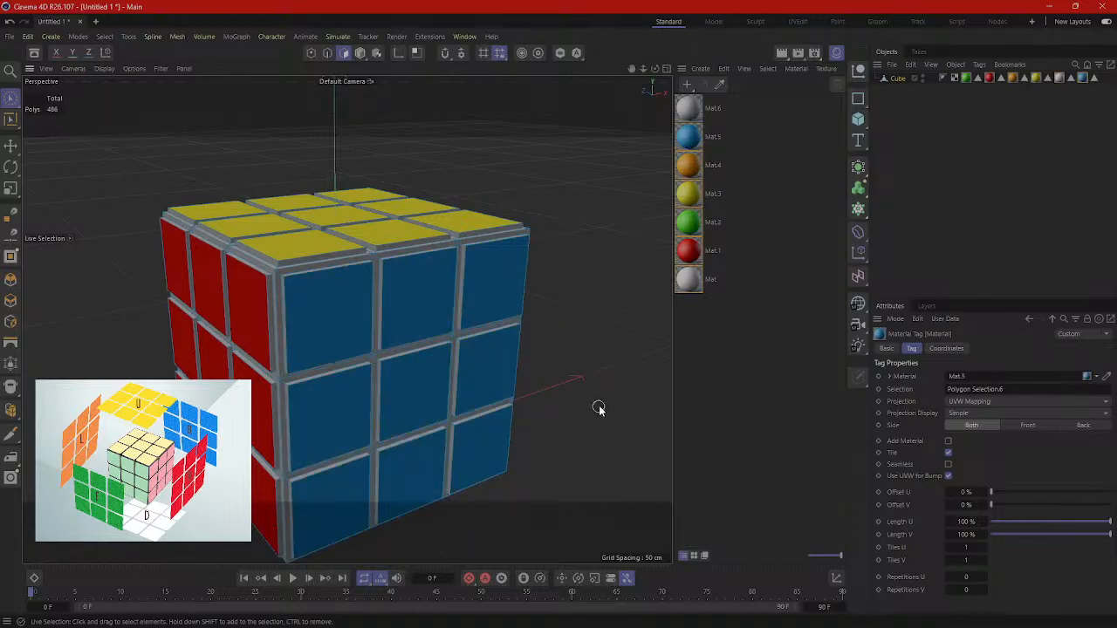
Step: Examine the colored faces of the cube from several angles with the Material Manager hidden
left_click_drag(613, 376, 346, 319, "alt")
left_click_drag(218, 384, 547, 390, "alt")
scroll(554, 357, "down", 6)
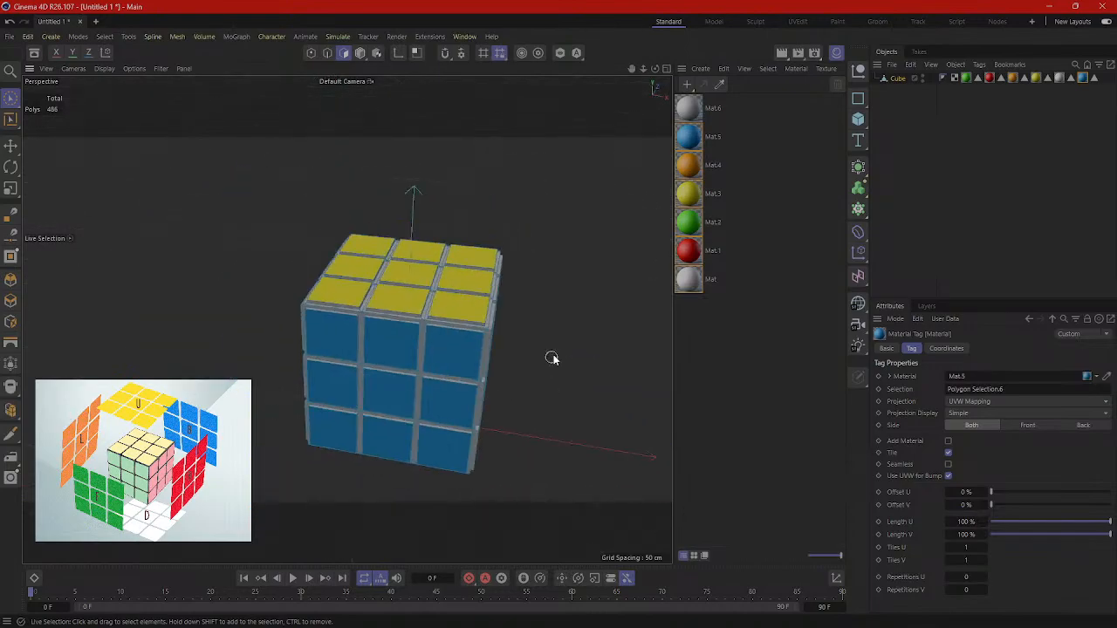
scroll(558, 346, "down", 2)
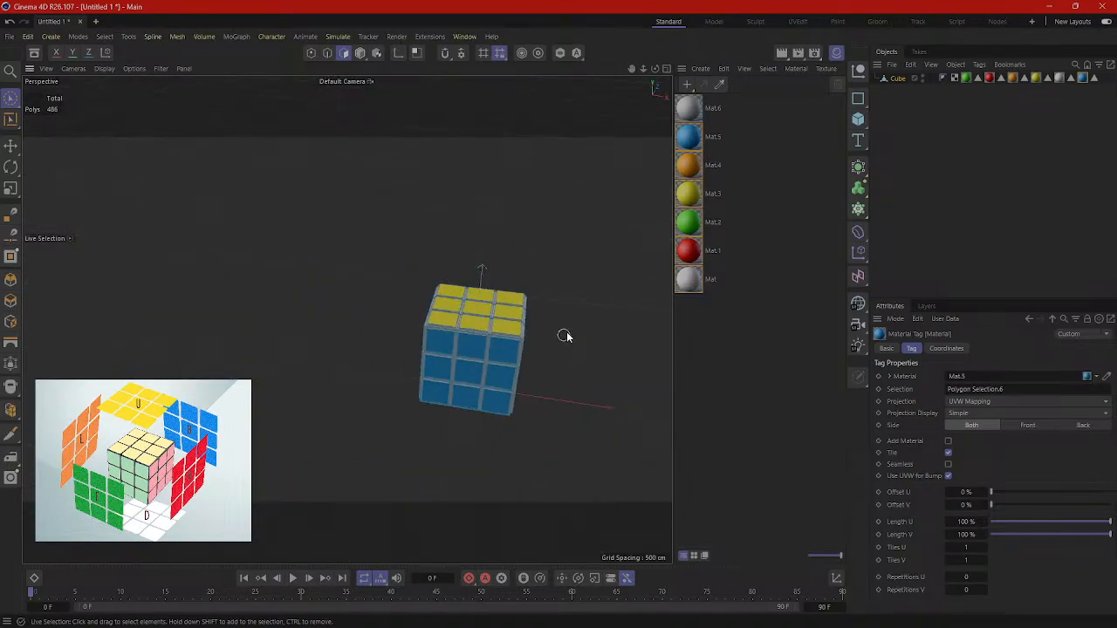
scroll(526, 227, "up", 3)
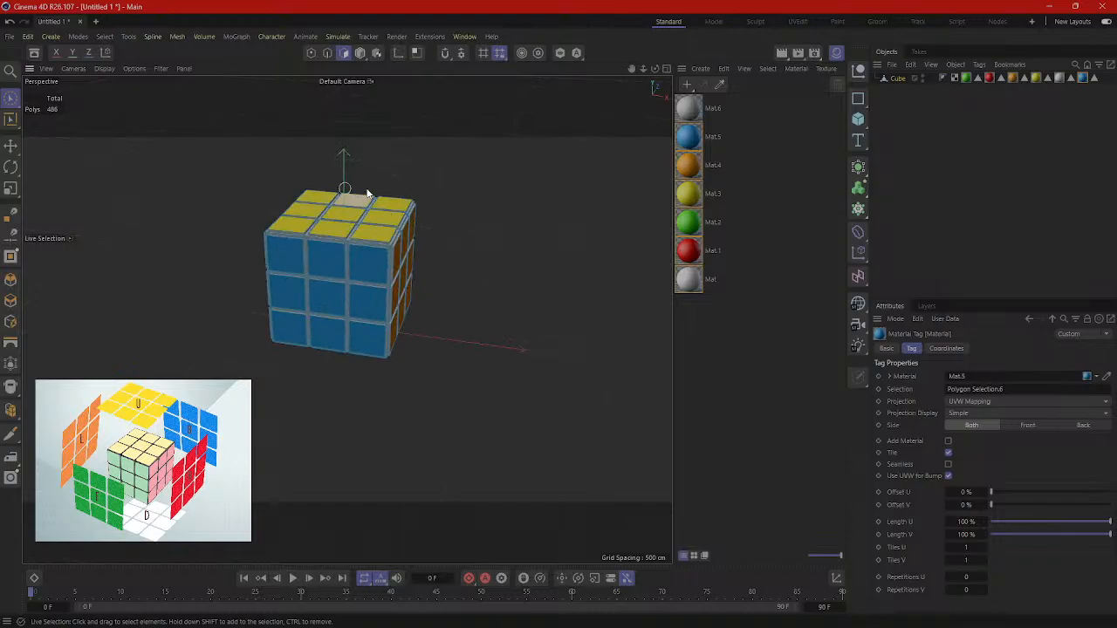
left_click(837, 54)
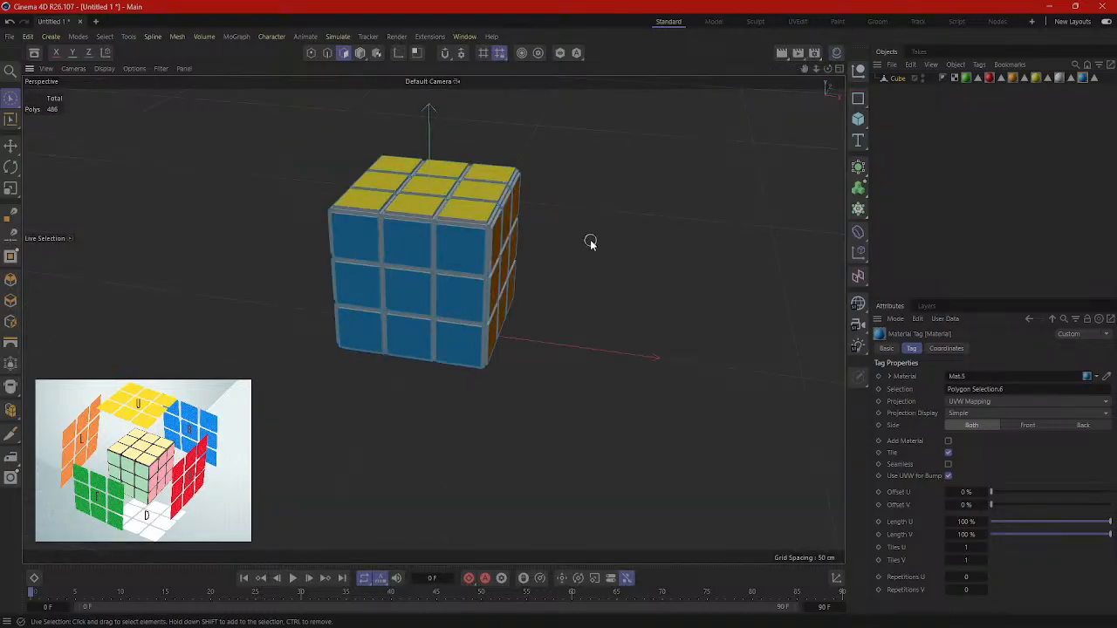
scroll(590, 231, "up", 2)
middle_click_drag(590, 229, 611, 262, "alt")
left_click_drag(604, 316, 564, 278, "alt")
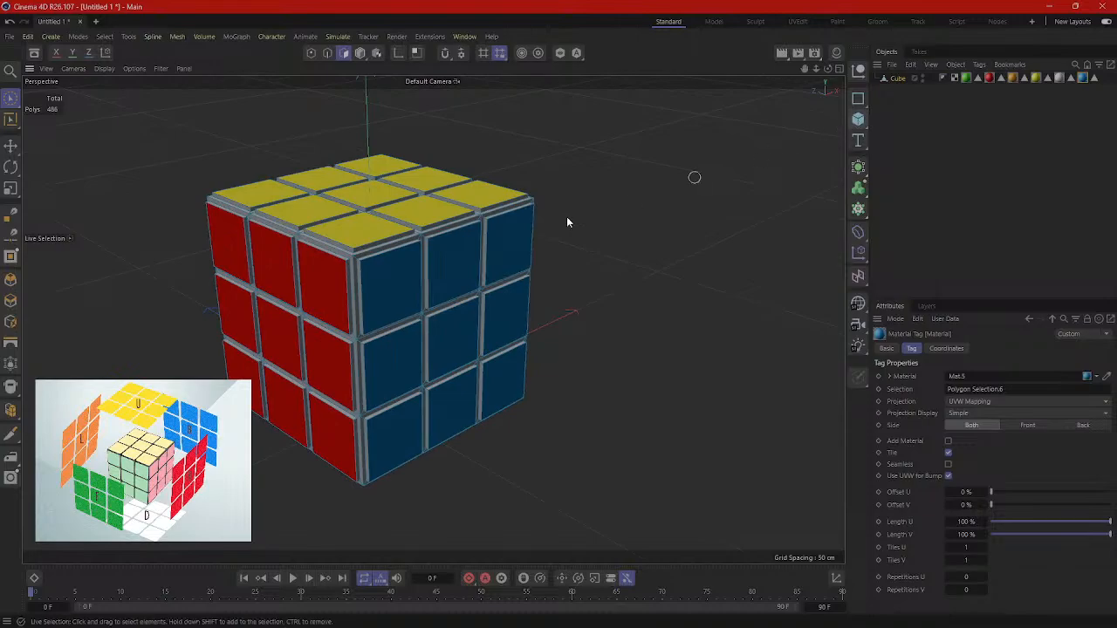
left_click(334, 268)
middle_click_drag(643, 237, 681, 227, "alt")
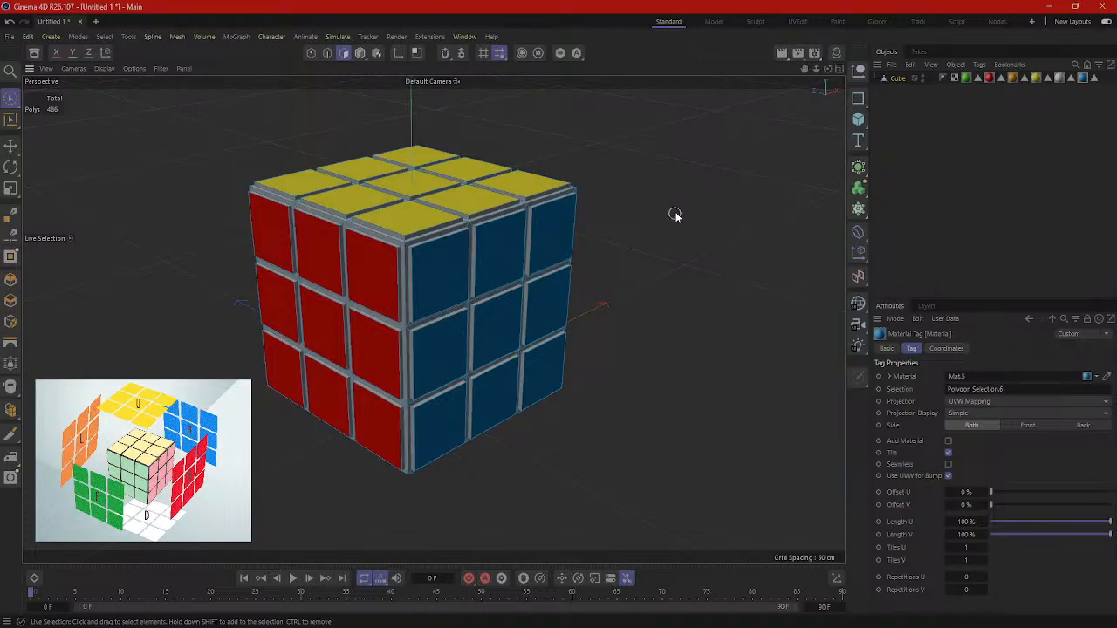
Step: With Loop Selection in polygon mode, select the gray gap loops around the corner piece where the yellow, red and blue faces meet
scroll(568, 218, "up", 5)
middle_click_drag(309, 247, 611, 209, "alt")
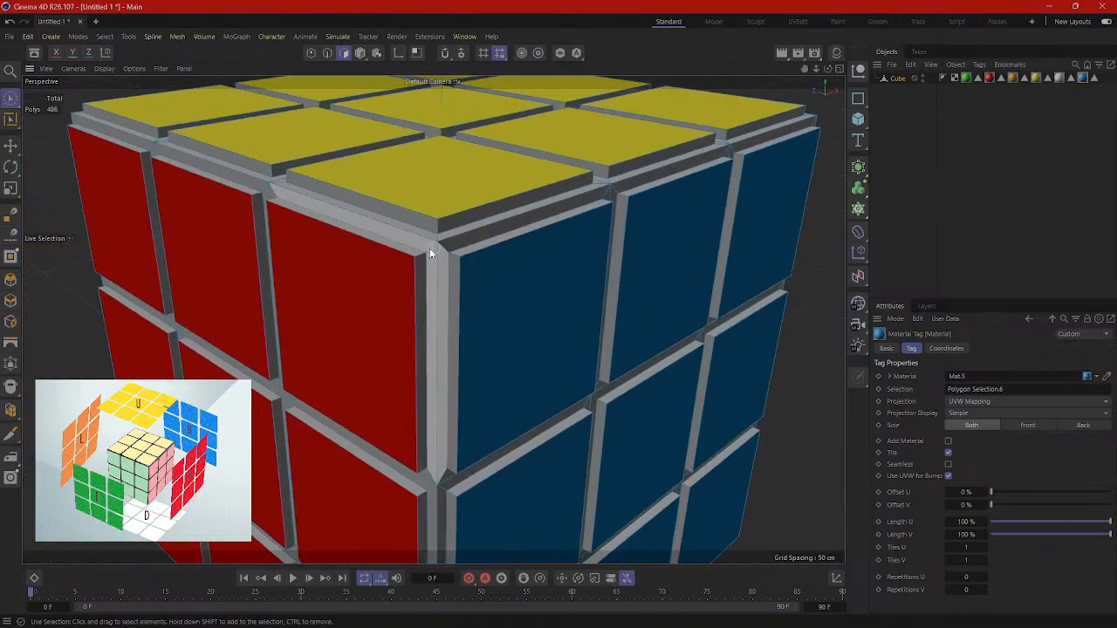
scroll(426, 249, "up", 3)
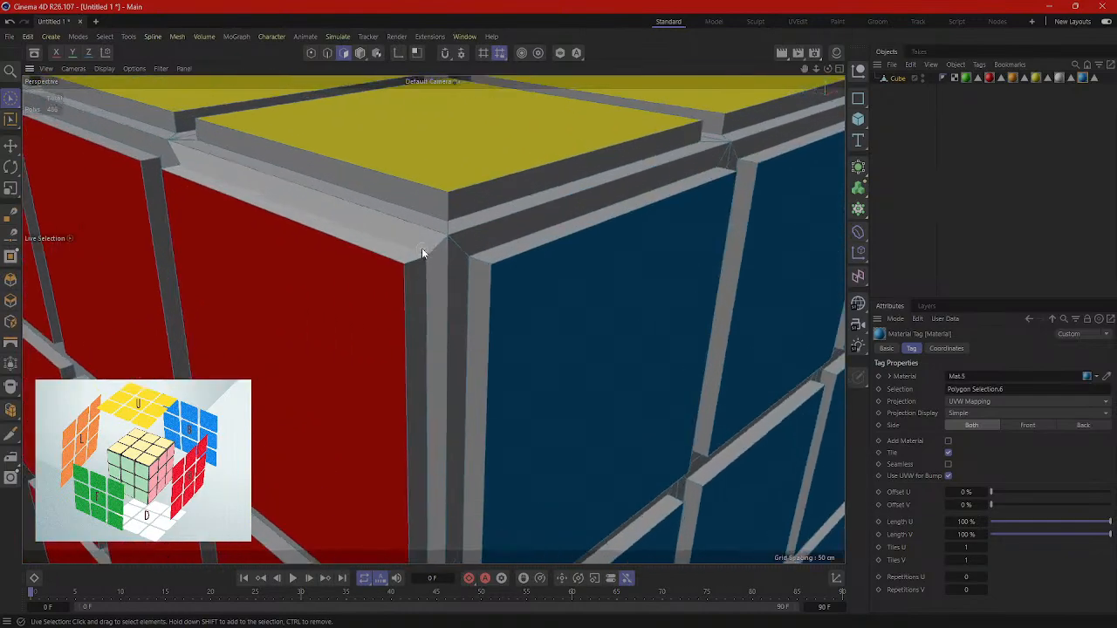
left_click(329, 54)
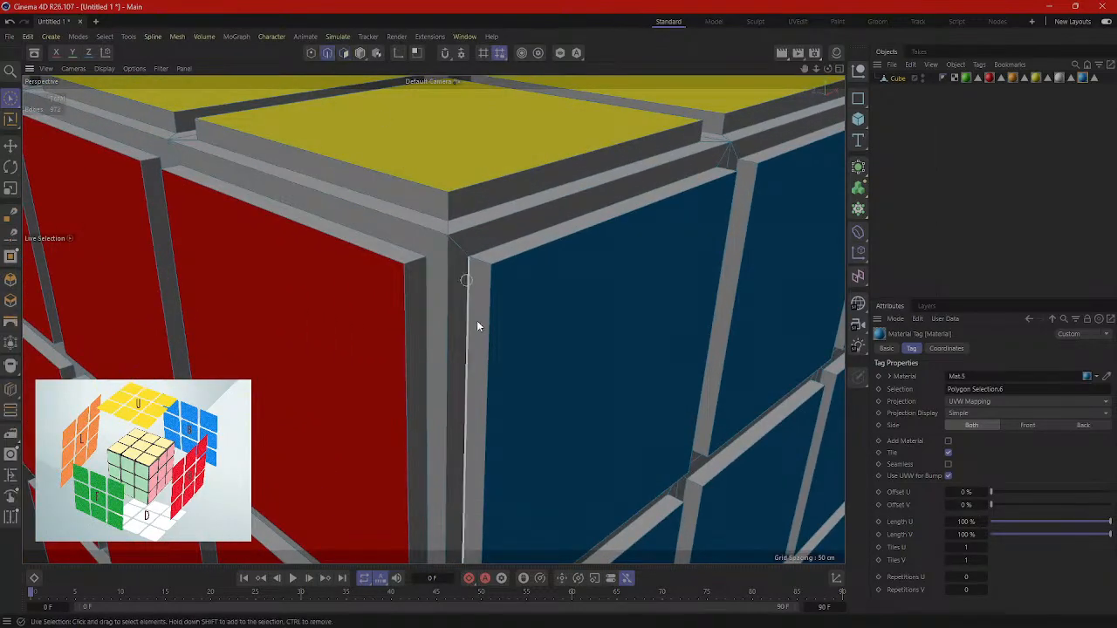
left_click(346, 54)
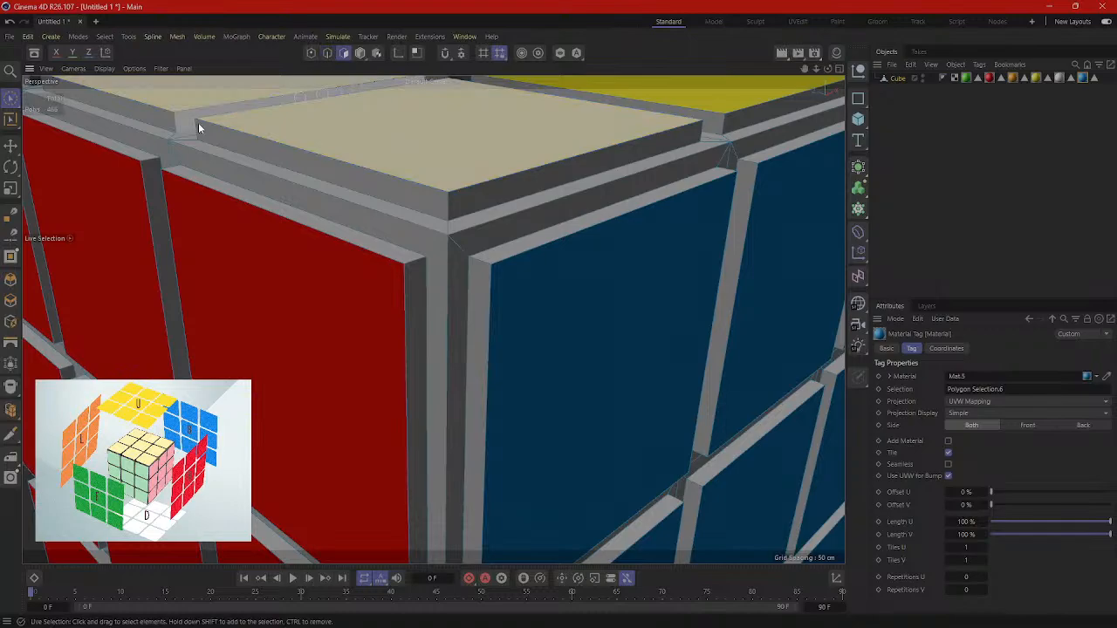
left_click(10, 124)
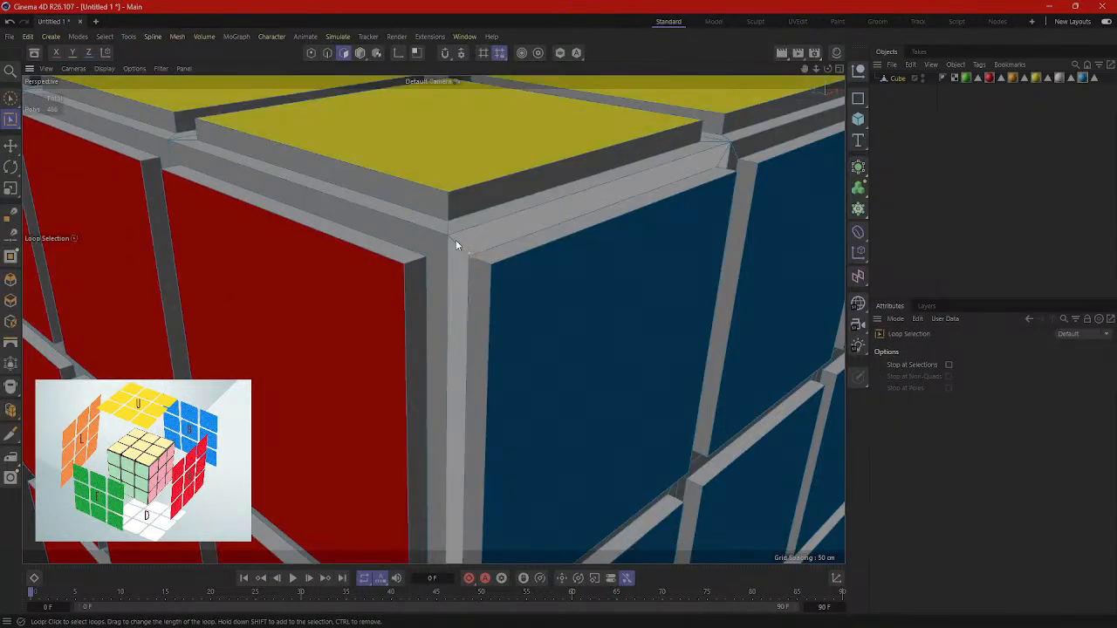
left_click(453, 237)
left_click(447, 231, "shift")
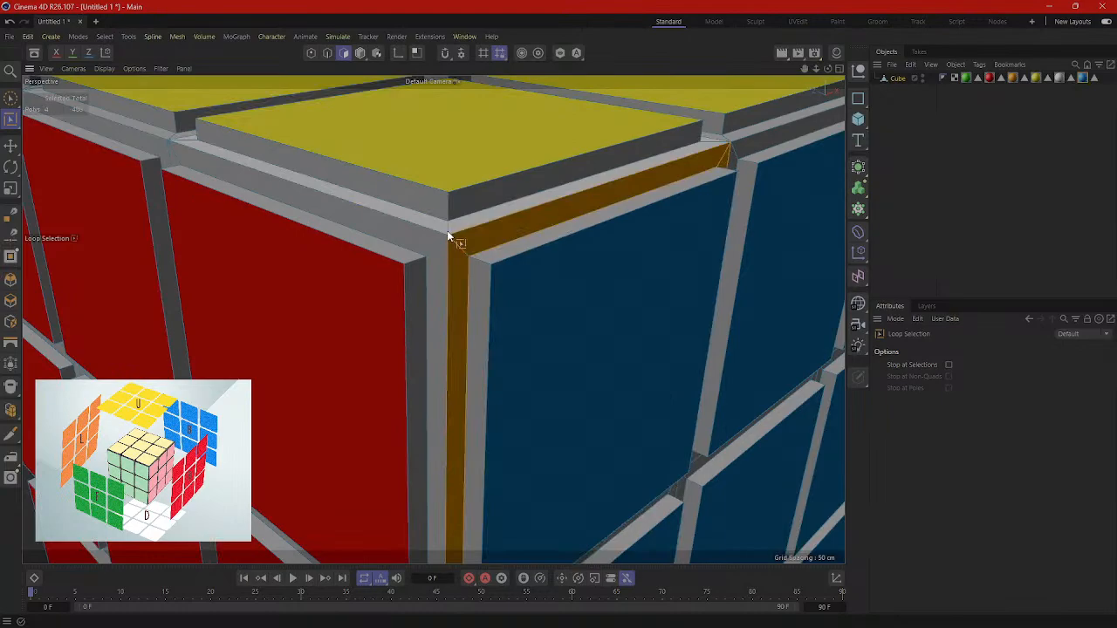
left_click(443, 246, "shift")
left_click(420, 260, "shift")
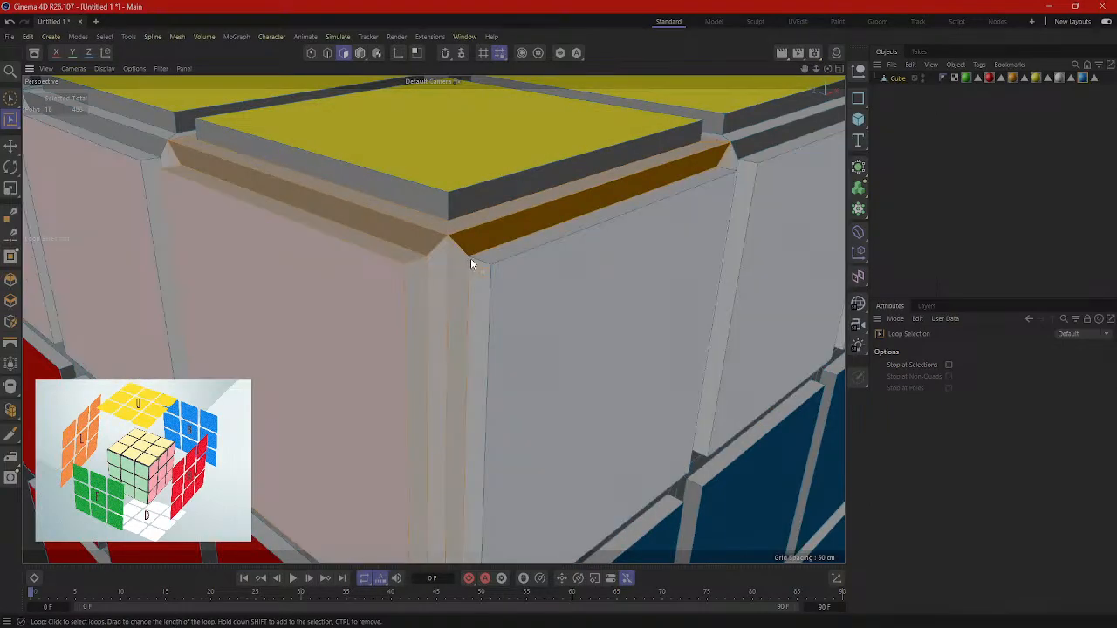
left_click(482, 258, "shift")
Step: Add the gray gap loops around the neighboring edge piece between the yellow and blue faces to the selection
scroll(584, 215, "down", 2)
left_click_drag(664, 224, 507, 229, "alt")
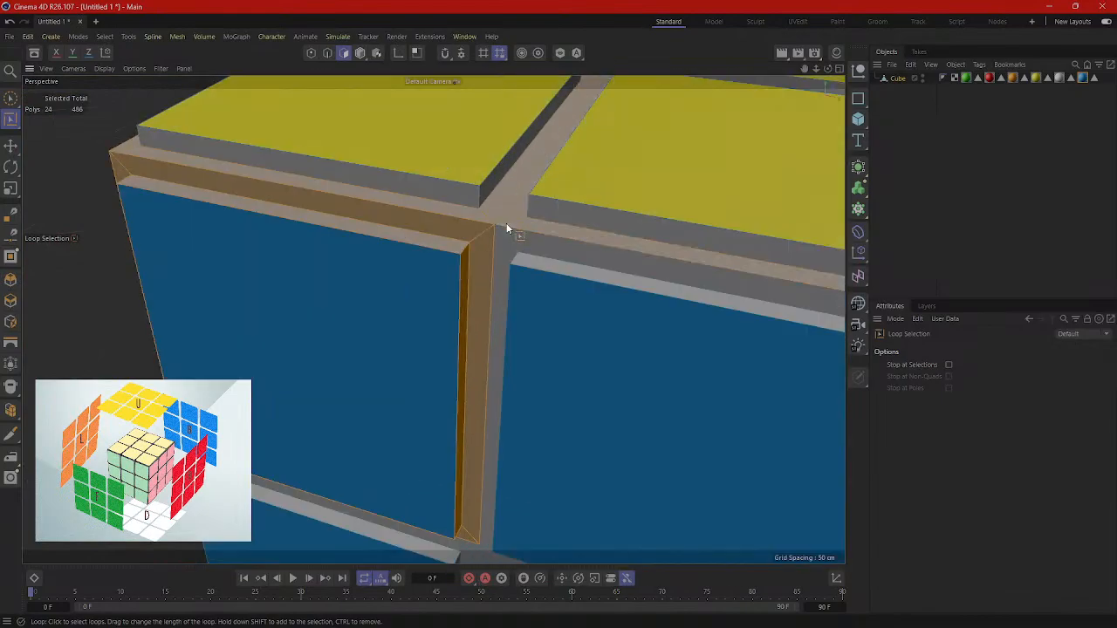
left_click(529, 209, "shift")
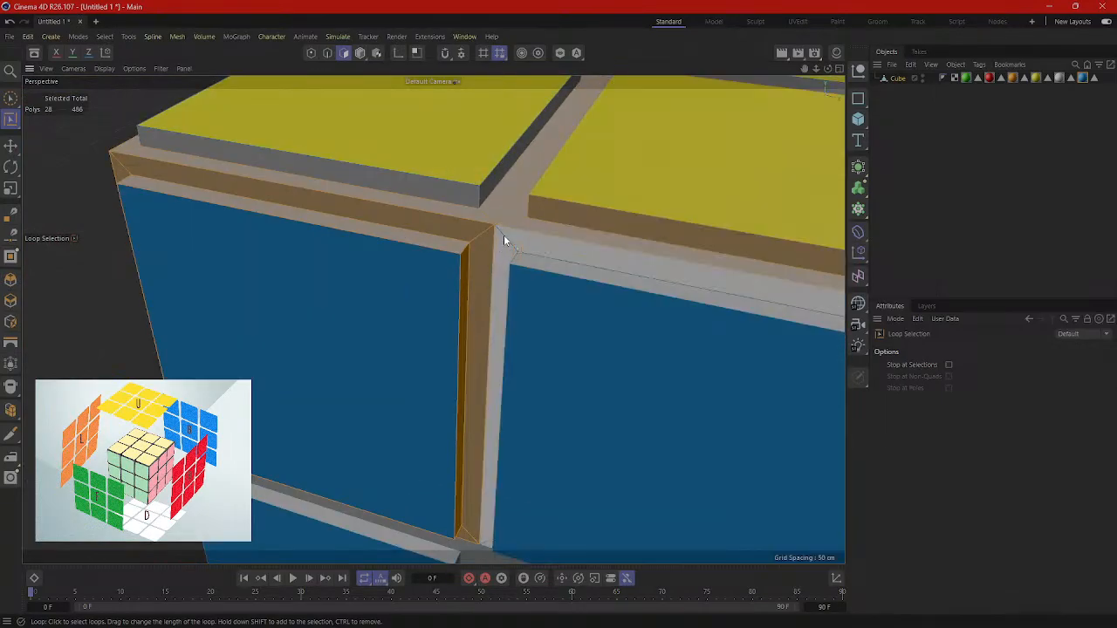
left_click_drag(503, 234, 549, 266, "alt")
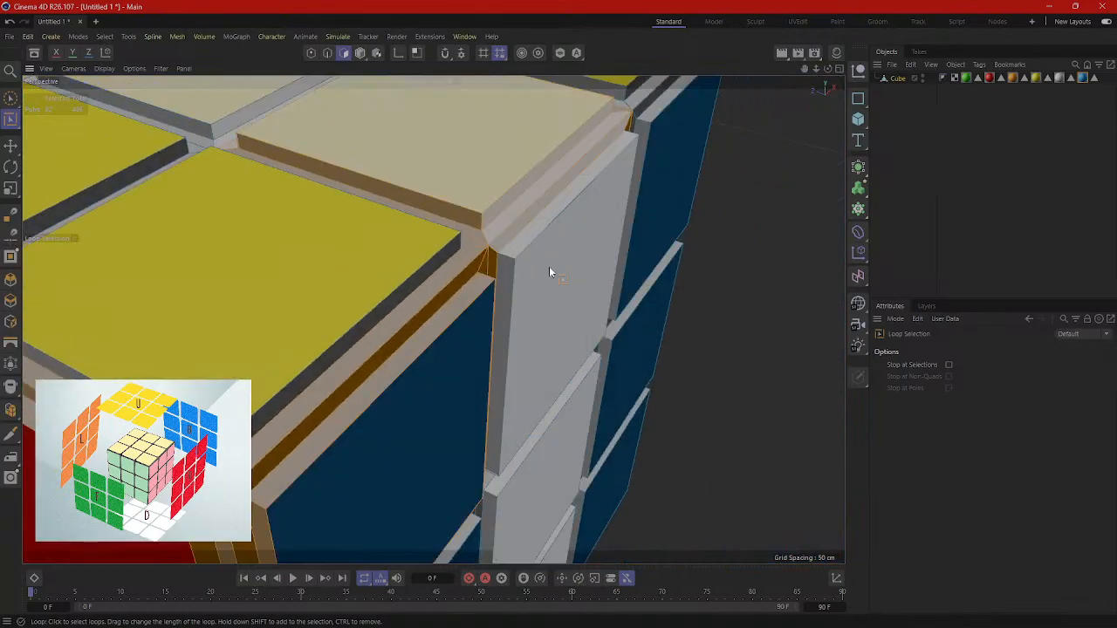
left_click(504, 257, "shift")
scroll(550, 261, "down", 5)
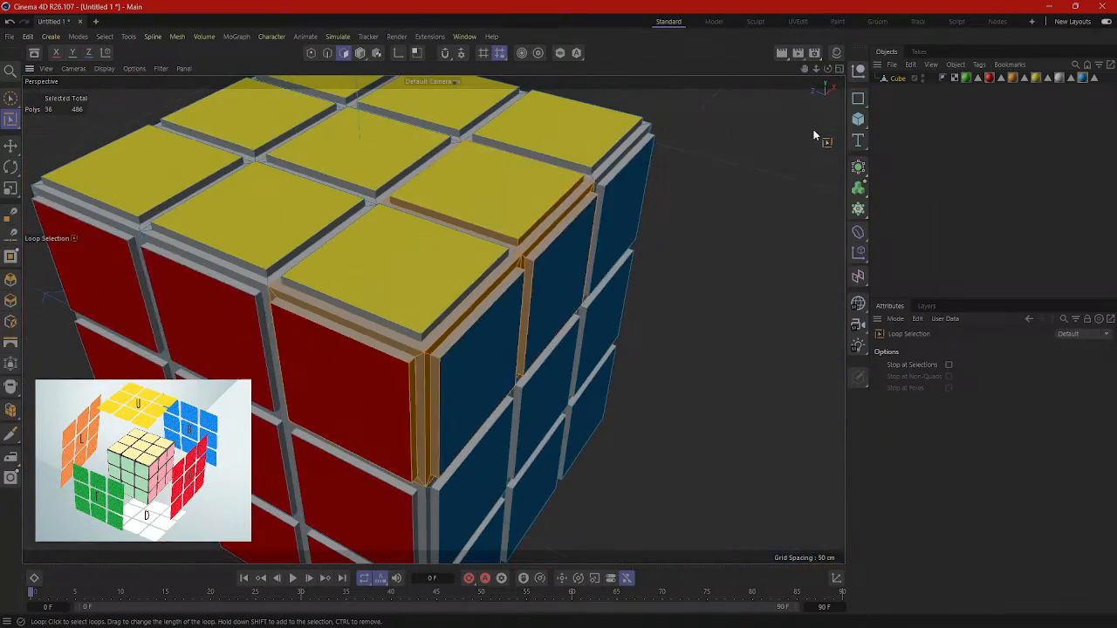
Step: Make material Mat.6 black by setting its color value V to 0 %, and apply it to the selected gap polygons
left_click(836, 53)
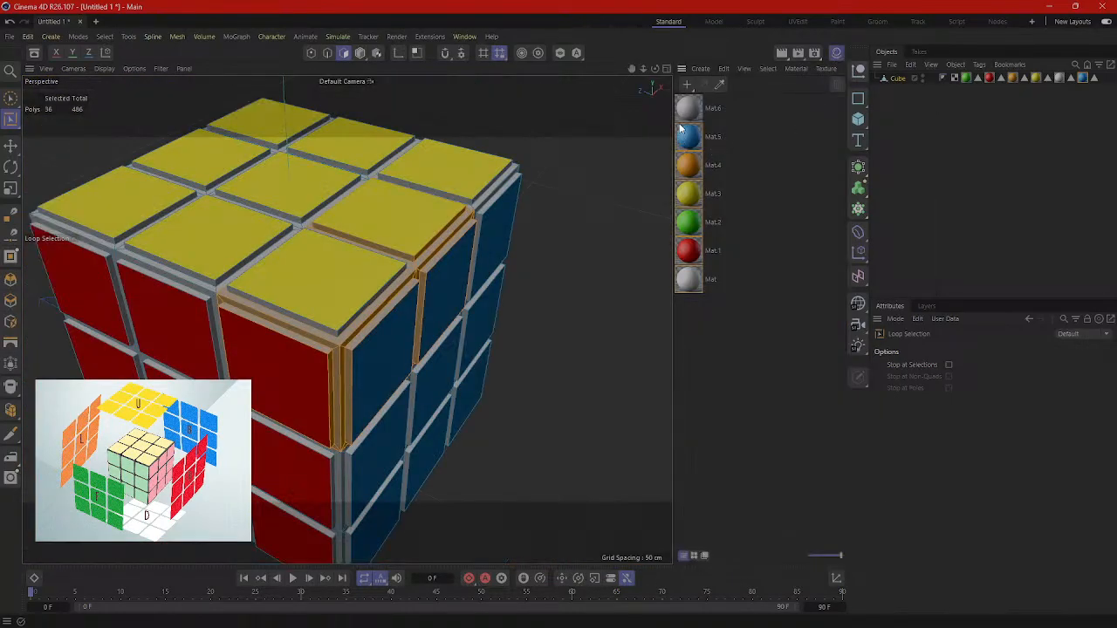
double_click(689, 109)
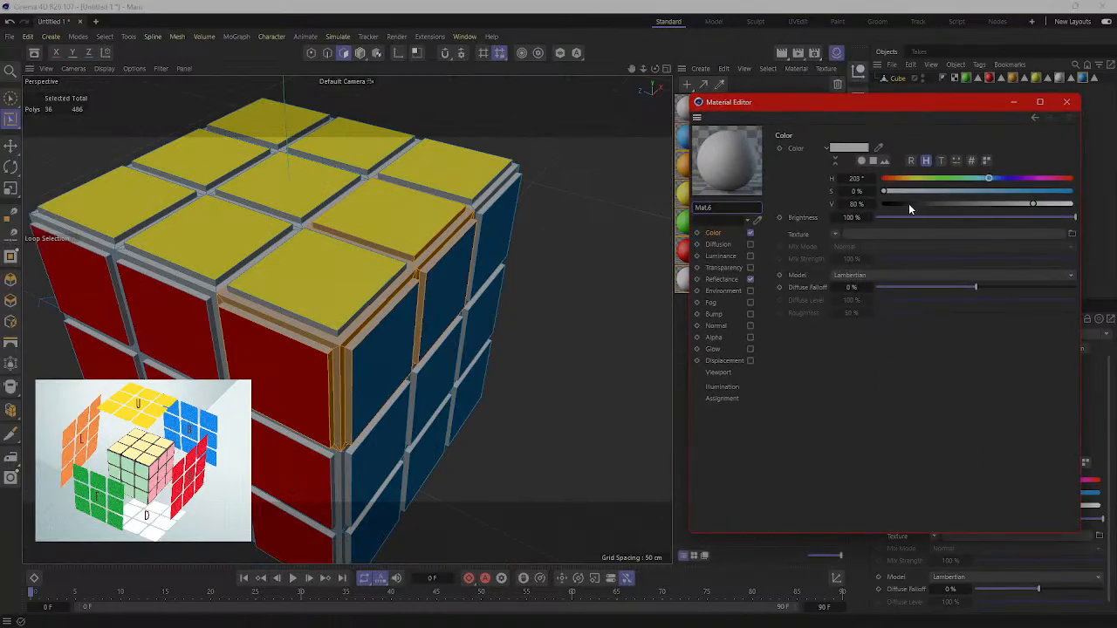
left_click_drag(908, 203, 880, 204)
left_click(1066, 101)
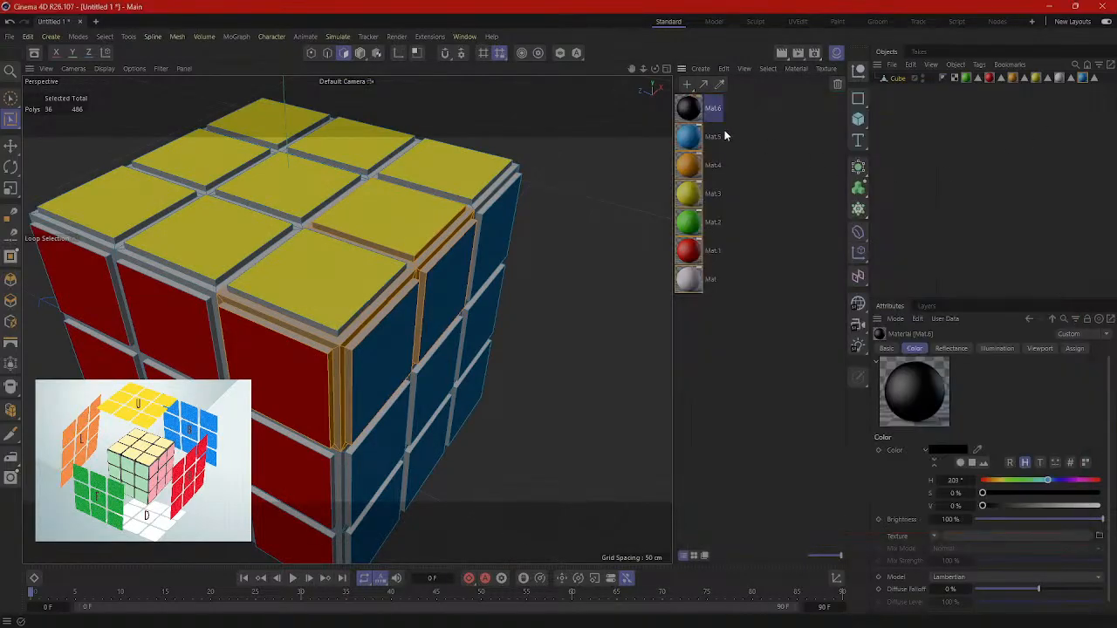
left_click_drag(343, 345, 348, 349)
left_click(534, 382)
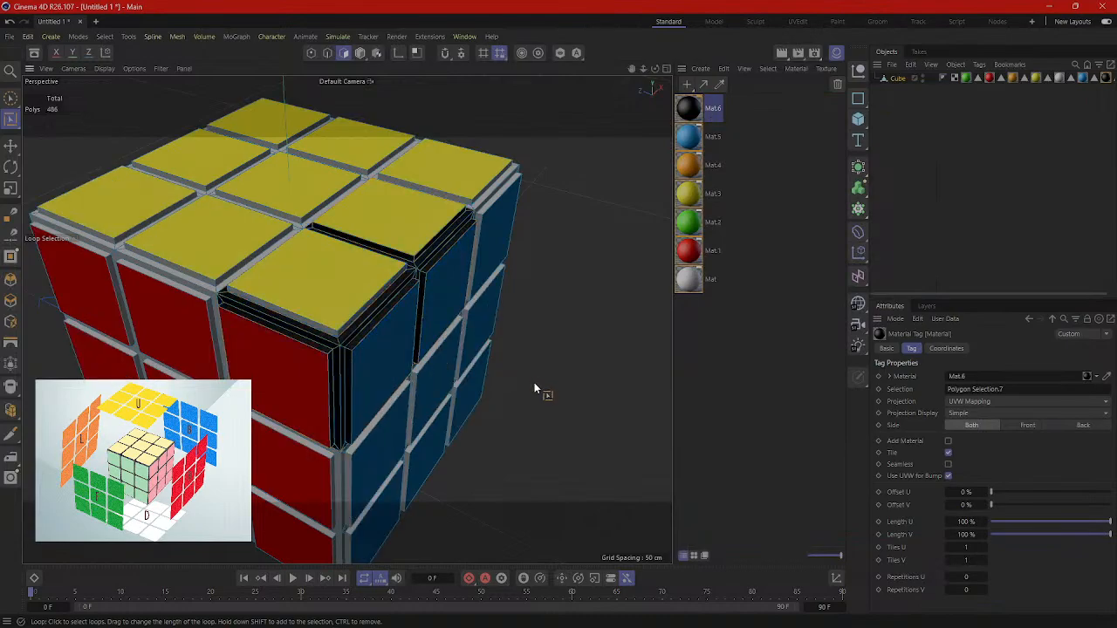
Step: Examine the black gaps around the cube's corner and edge pieces, with the Material Manager hidden again
left_click_drag(534, 382, 528, 406, "alt")
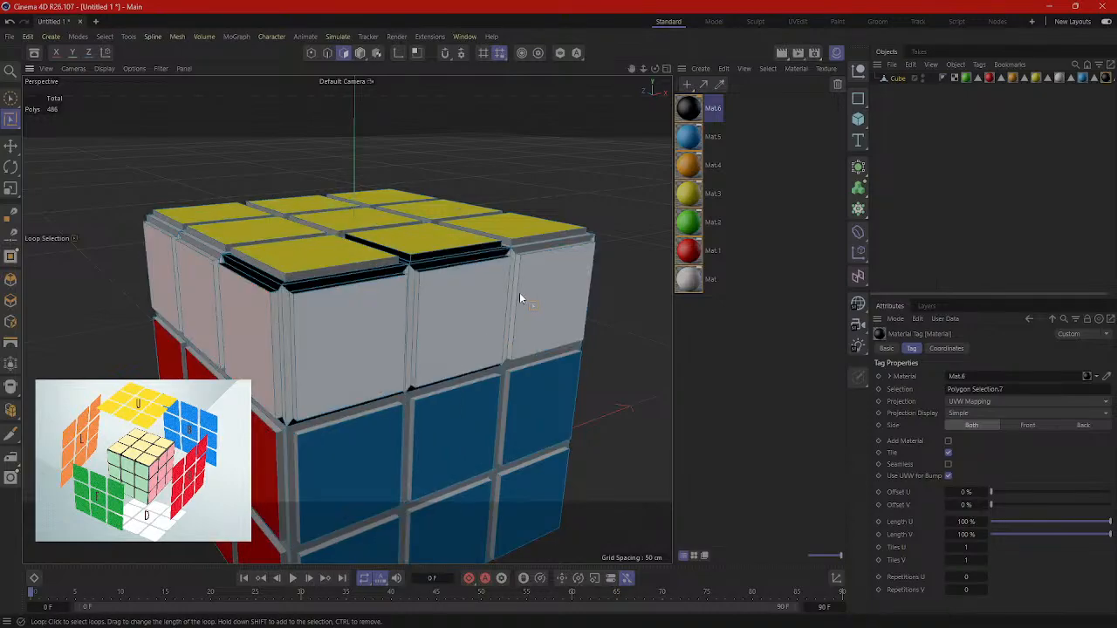
scroll(531, 294, "down", 3)
scroll(612, 391, "down", 3)
left_click_drag(604, 423, 508, 398, "alt")
middle_click_drag(508, 398, 407, 349, "alt")
left_click_drag(410, 349, 628, 204, "alt")
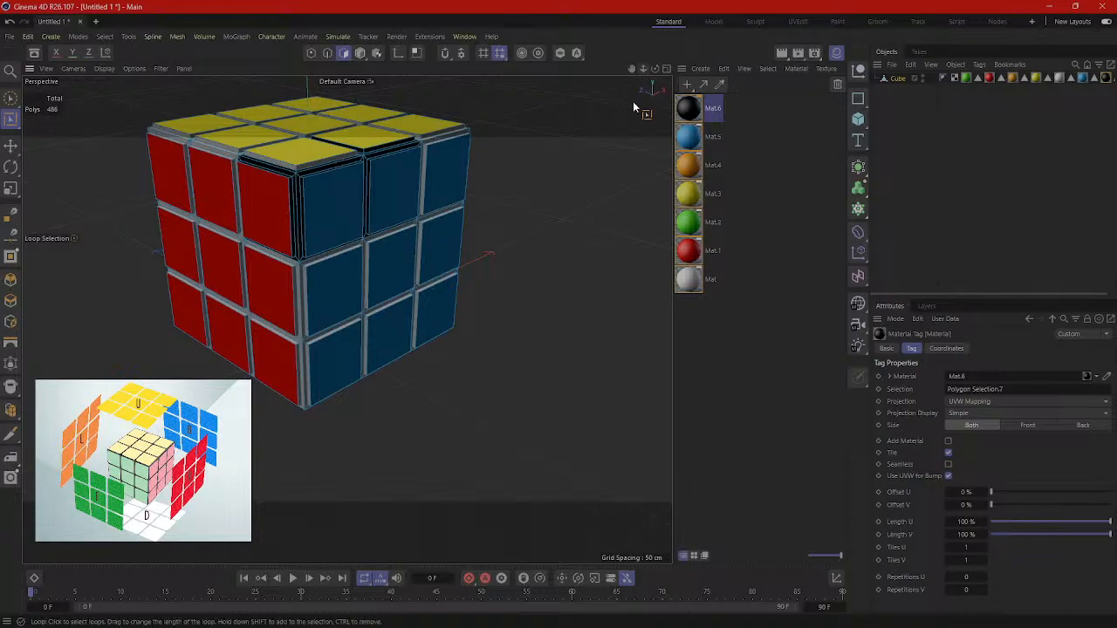
left_click(859, 72)
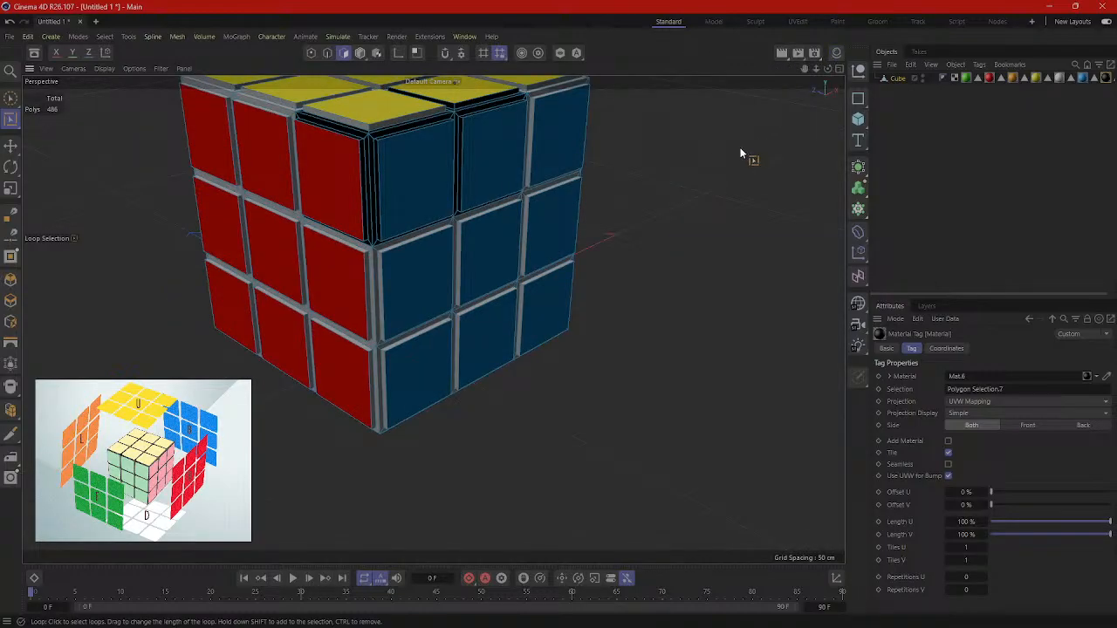
left_click_drag(740, 147, 747, 225, "alt")
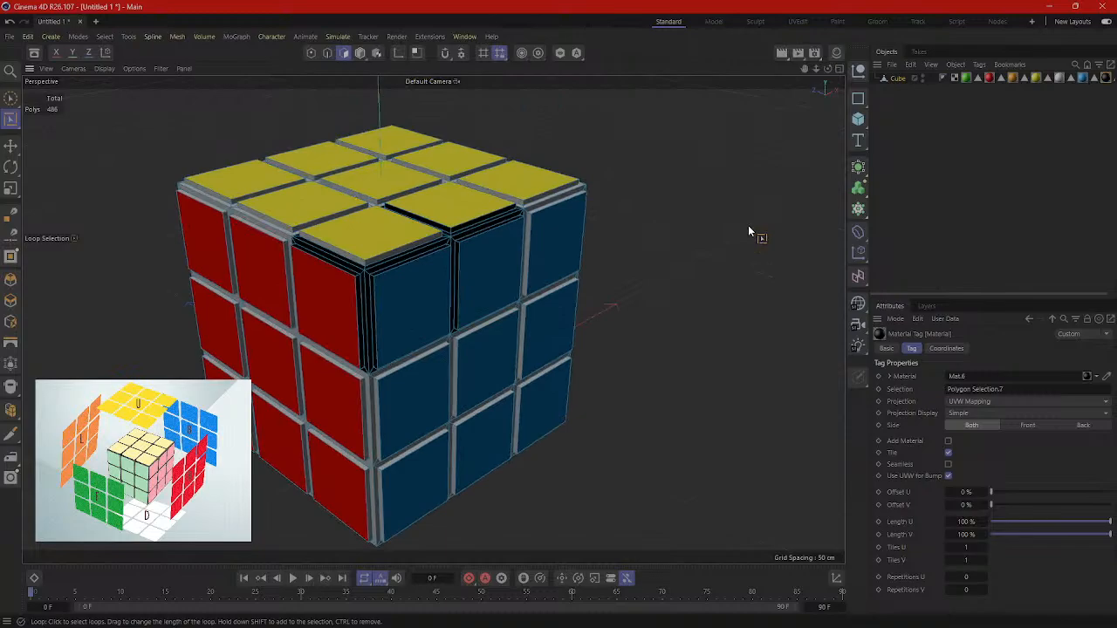
Step: Delete the painted cube from the scene and switch to Model mode with the Move tool
left_click(895, 79)
key("Delete")
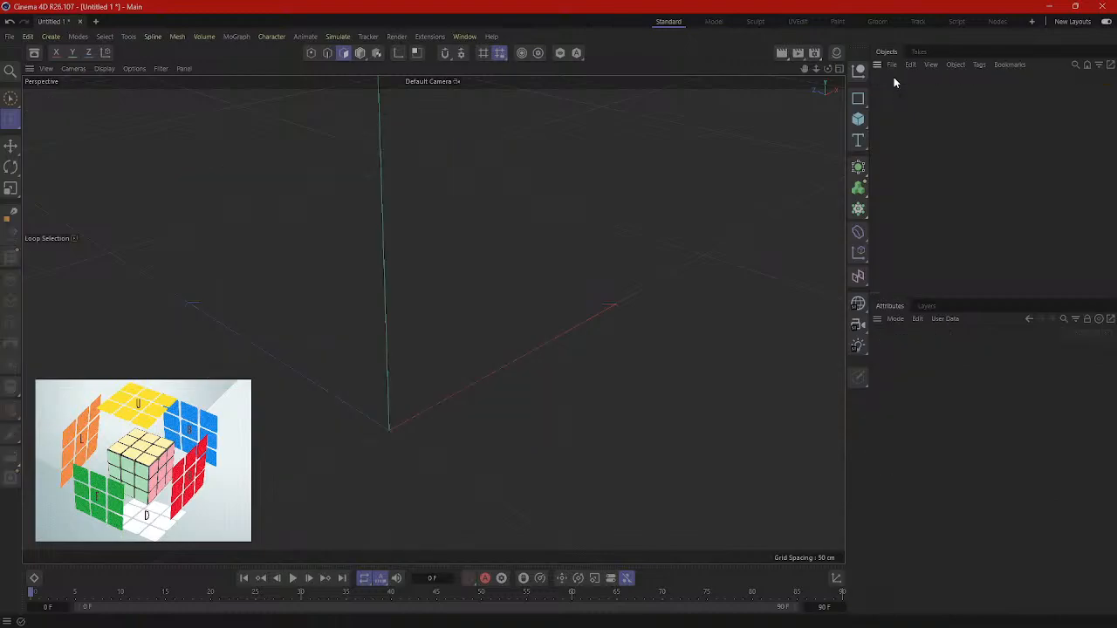
left_click(360, 54)
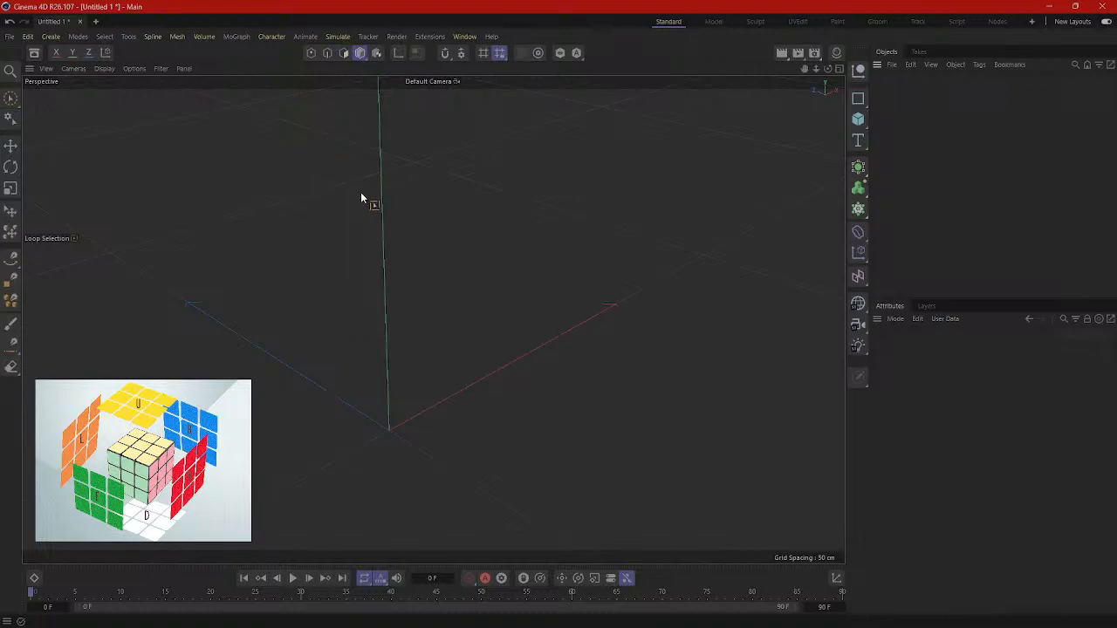
key("v")
left_click(11, 146)
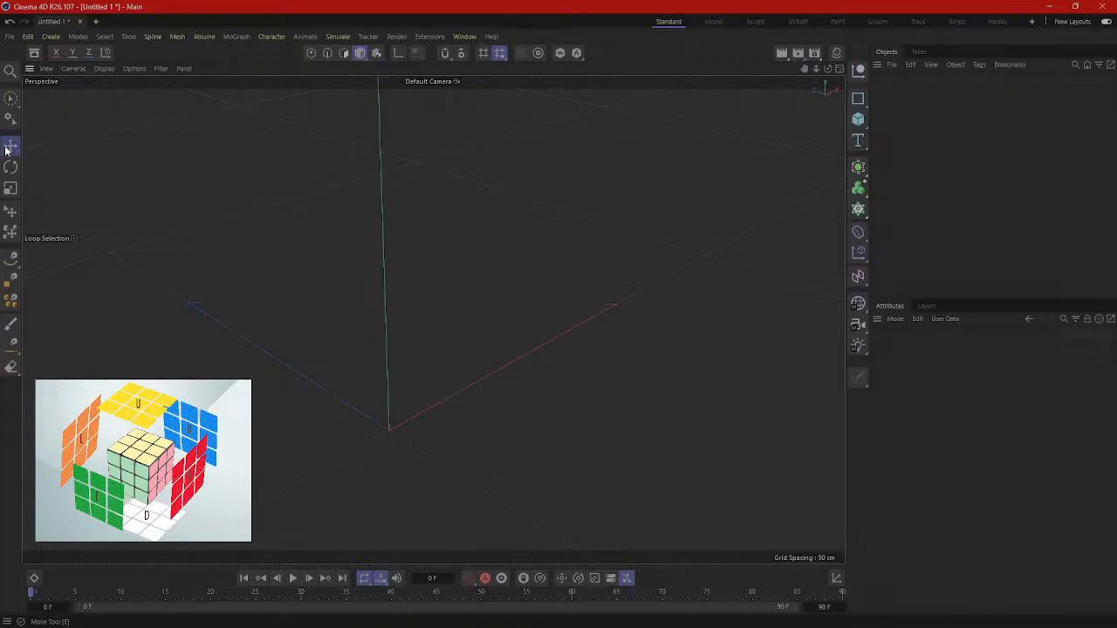
left_click(1051, 8)
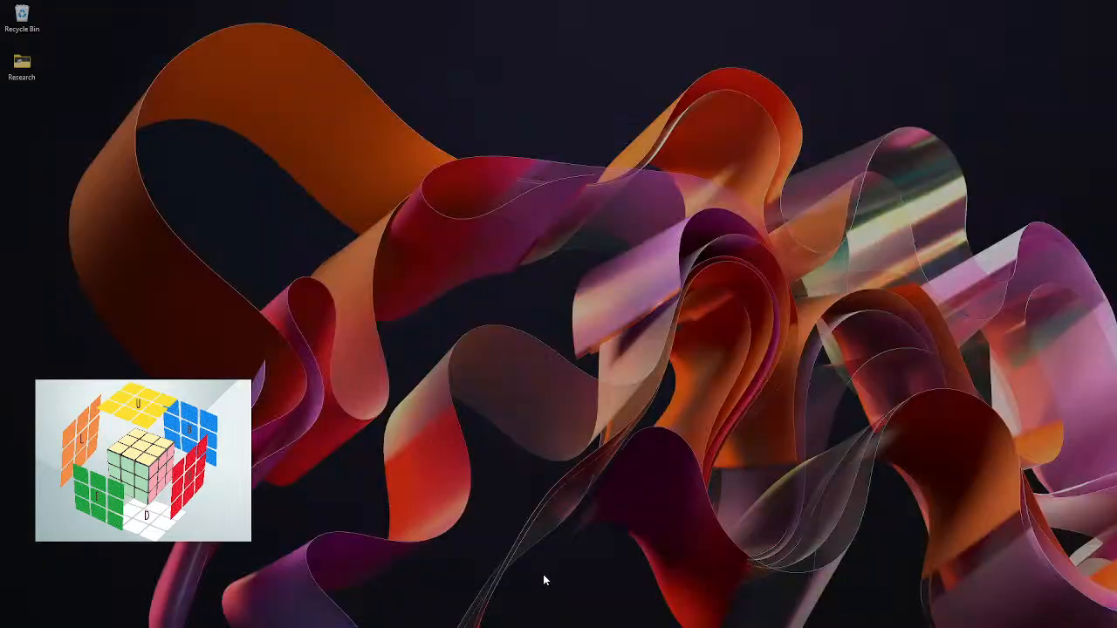
key("alt+Tab")
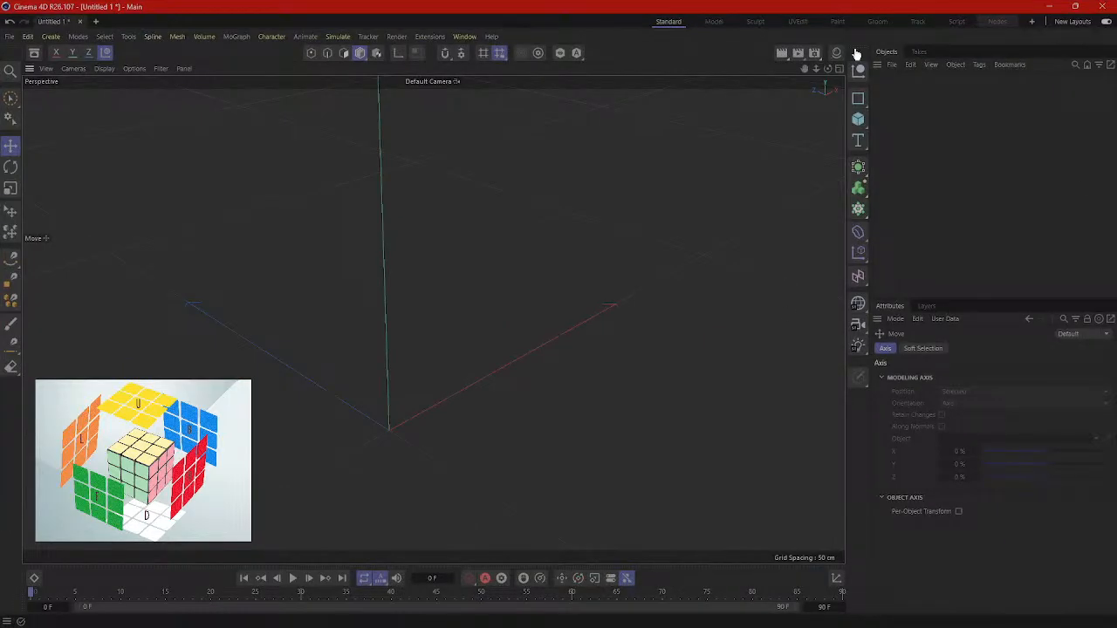
Step: Add a Cube primitive to the empty scene
scroll(614, 219, "down", 1)
left_click_drag(584, 307, 567, 260, "alt")
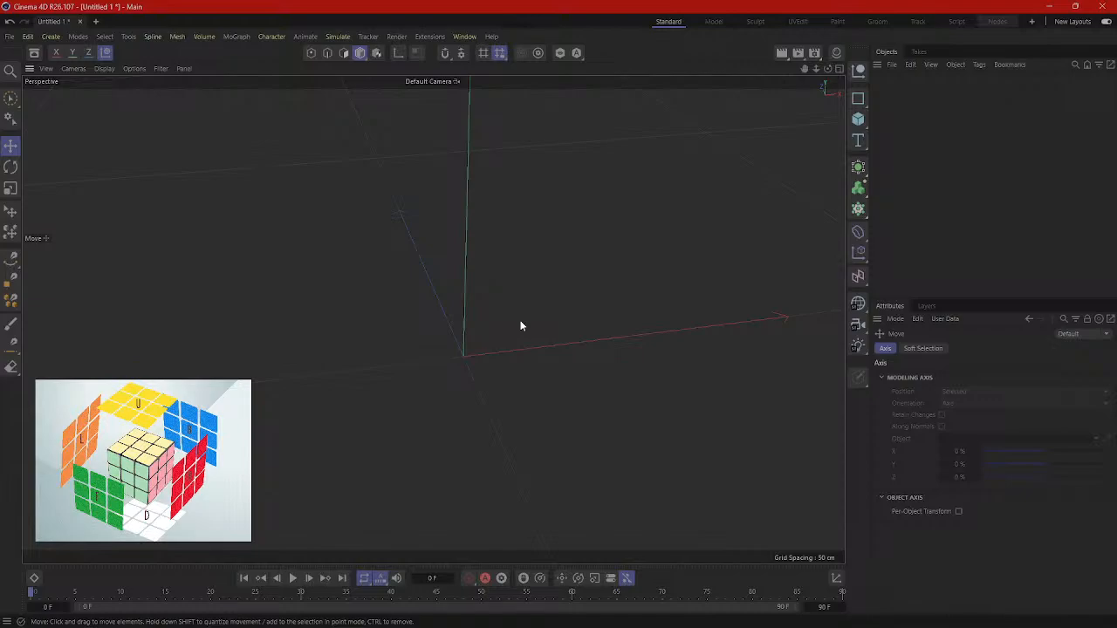
left_click(860, 120)
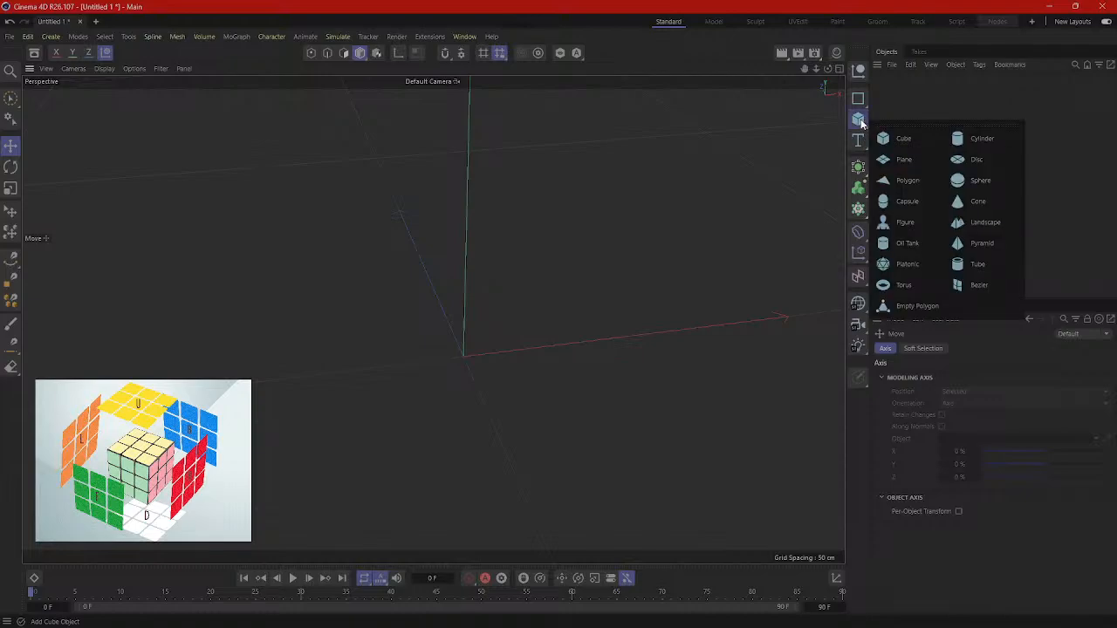
left_click(904, 138)
scroll(471, 240, "down", 2)
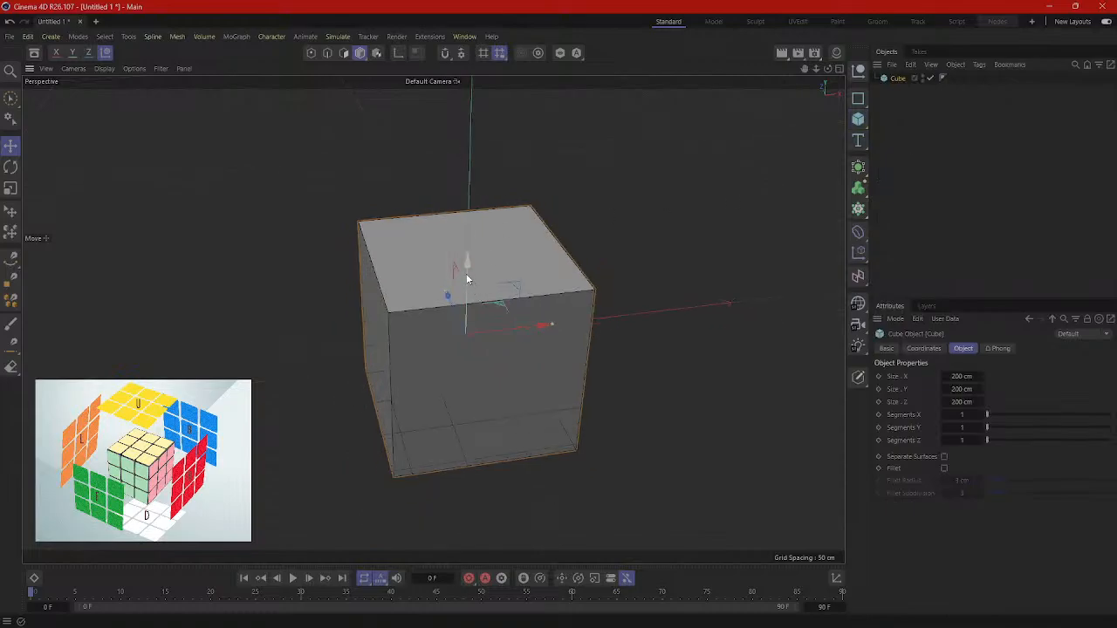
left_click_drag(467, 280, 524, 208, "alt")
Step: Cycle through the Move, Rotate and Scale tools to show each manipulator on the cube
left_click(11, 146)
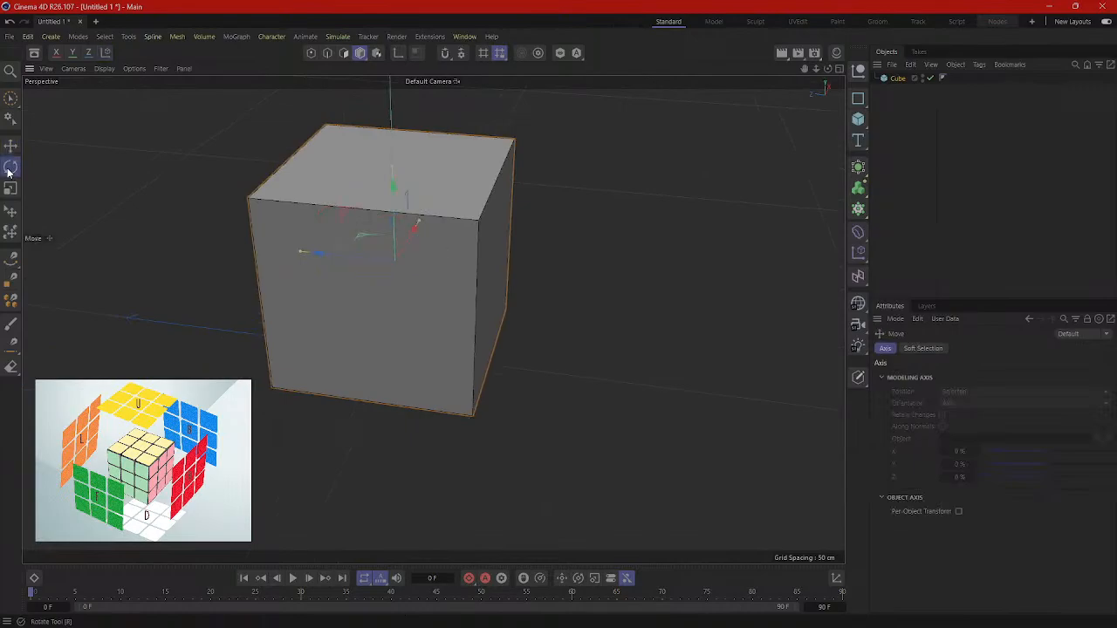
left_click(9, 168)
left_click(10, 148)
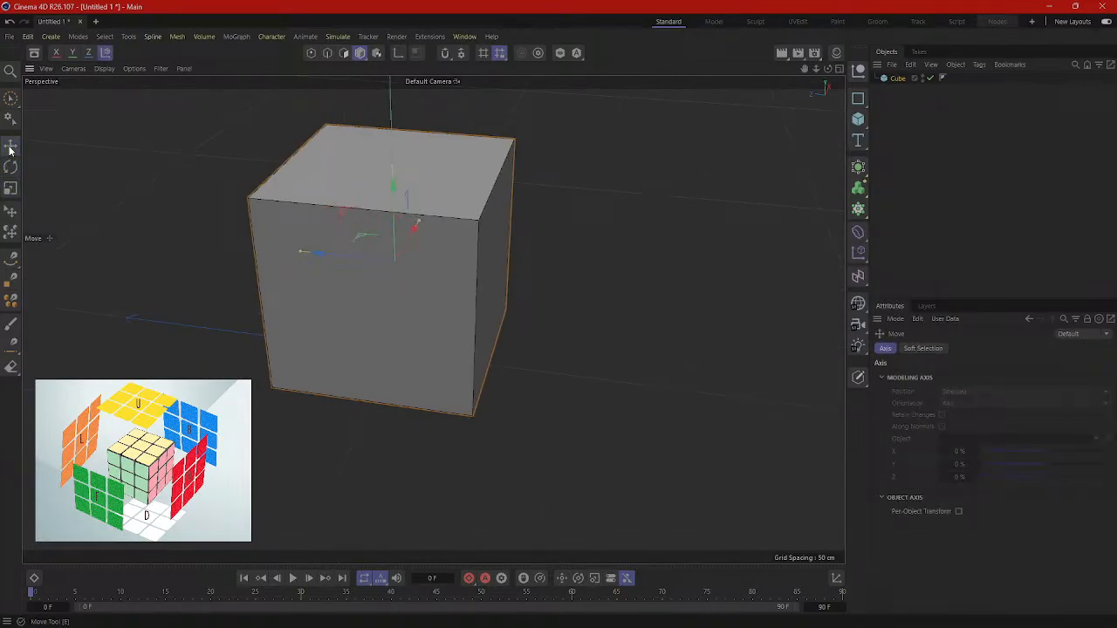
left_click(11, 166)
left_click(11, 188)
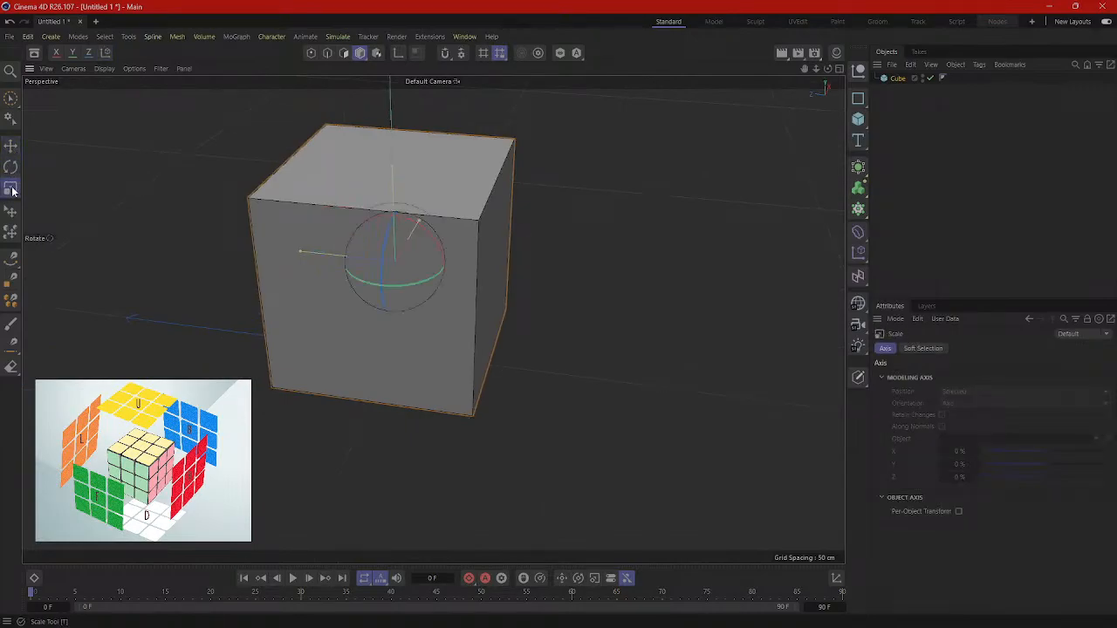
left_click(11, 146)
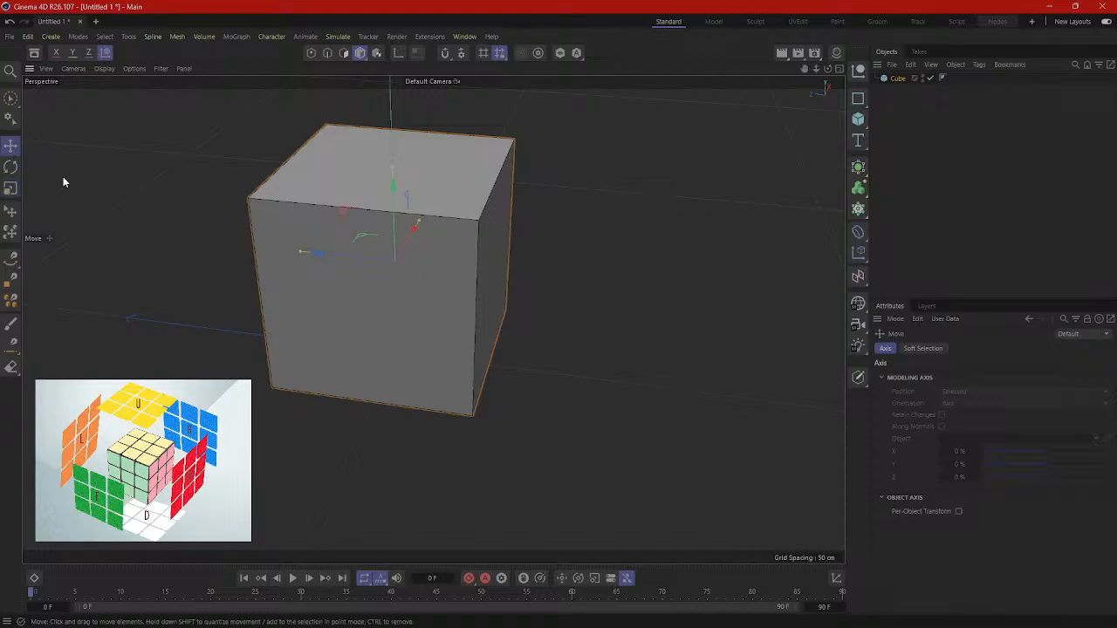
key("r")
key("t")
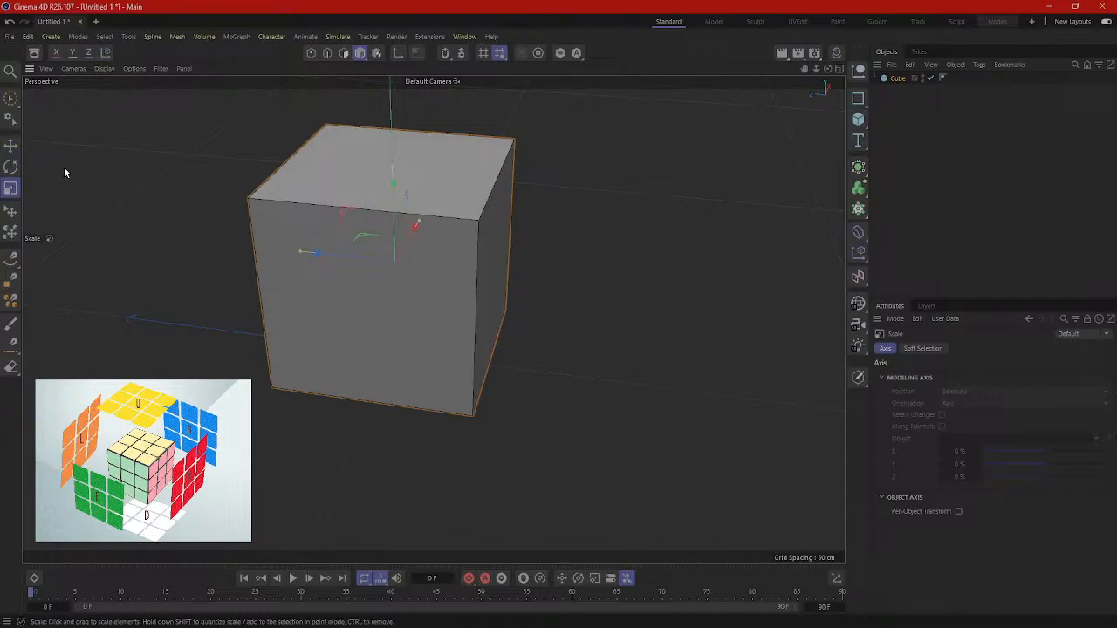
key("e")
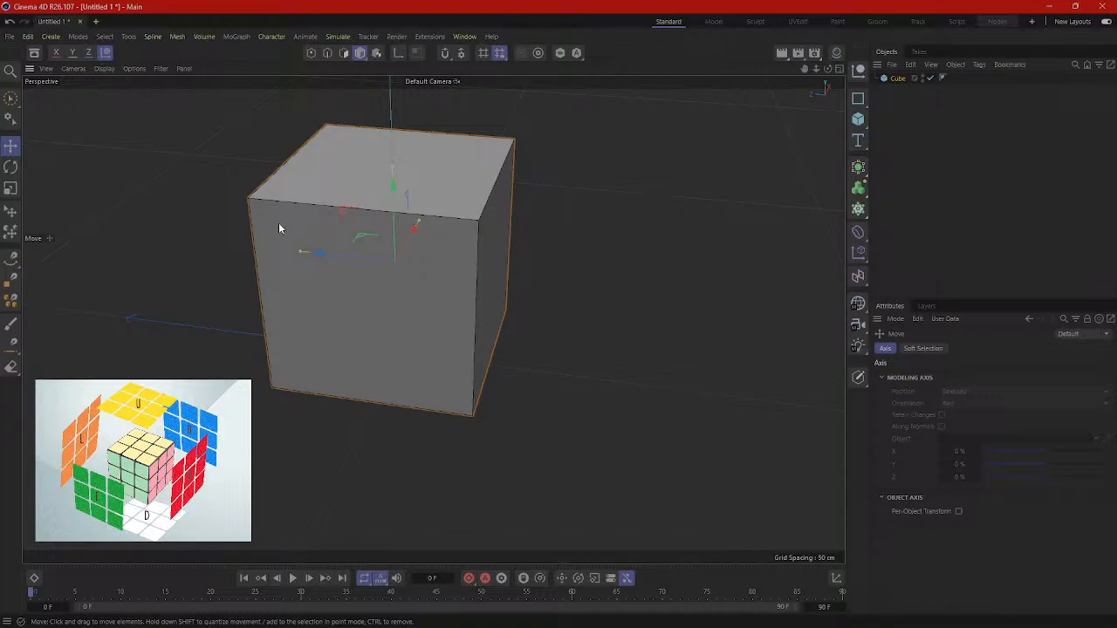
key("r")
key("t")
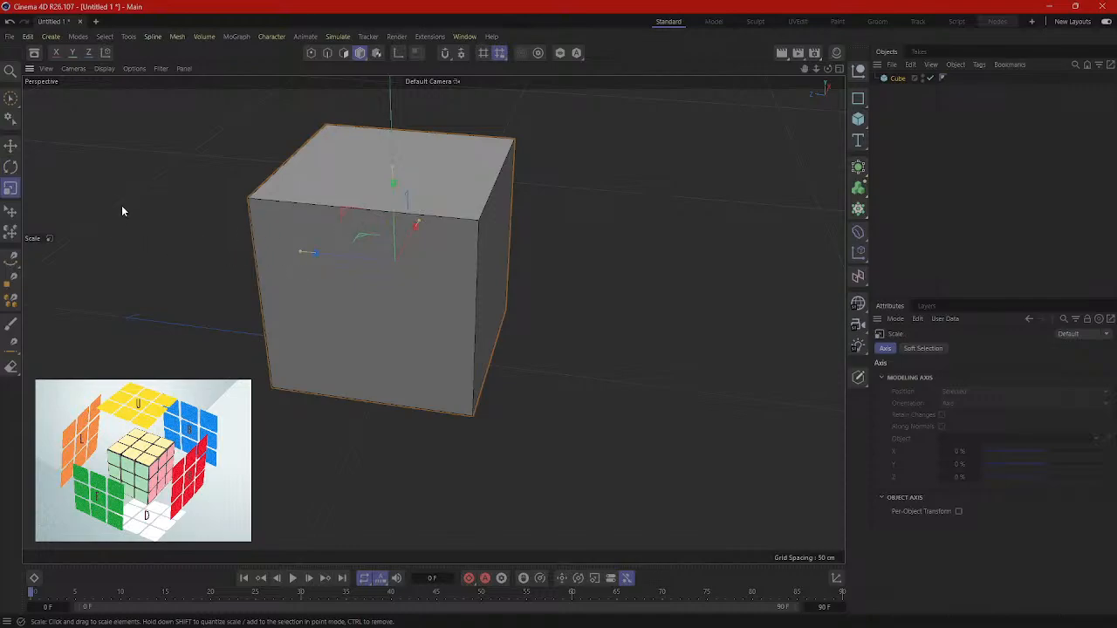
key("r")
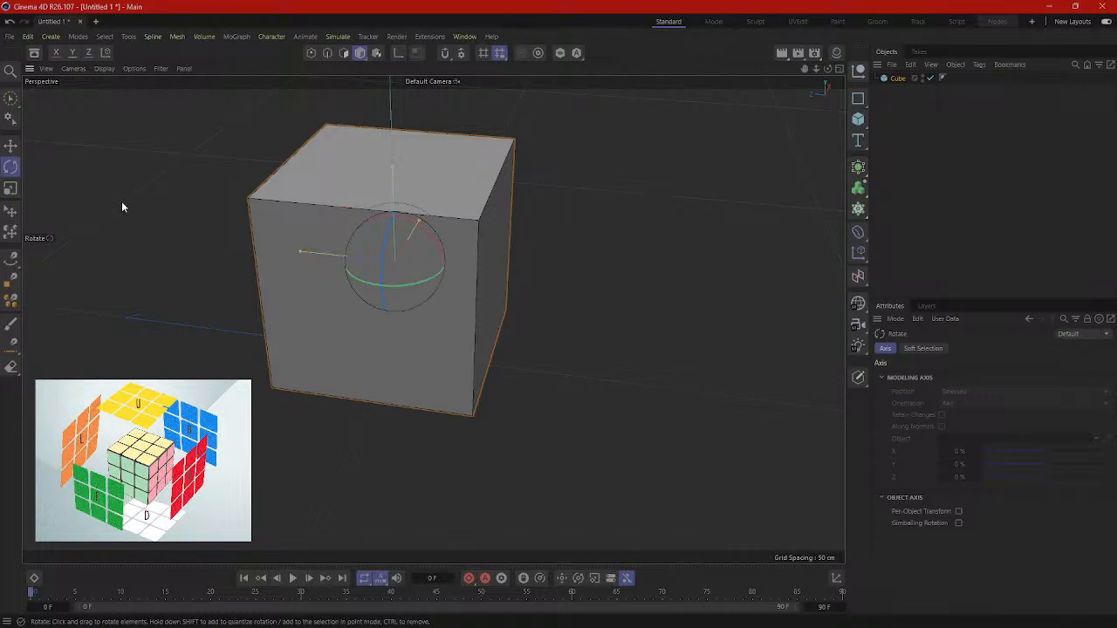
key("e")
key("t")
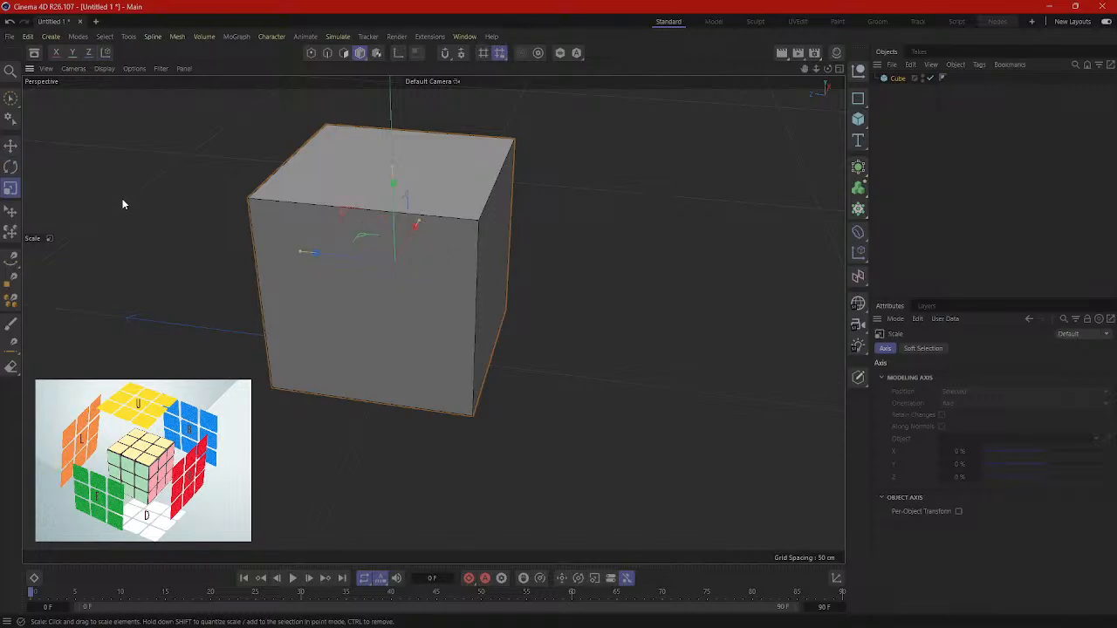
key("e")
key("t")
key("e")
key("t")
key("e")
key("t")
key("e")
key("t")
key("e")
key("t")
key("e")
key("t")
key("e")
key("t")
key("e")
key("t")
Step: Examine the cube in the perspective view from different angles and distances
middle_click_drag(595, 172, 667, 231, "alt")
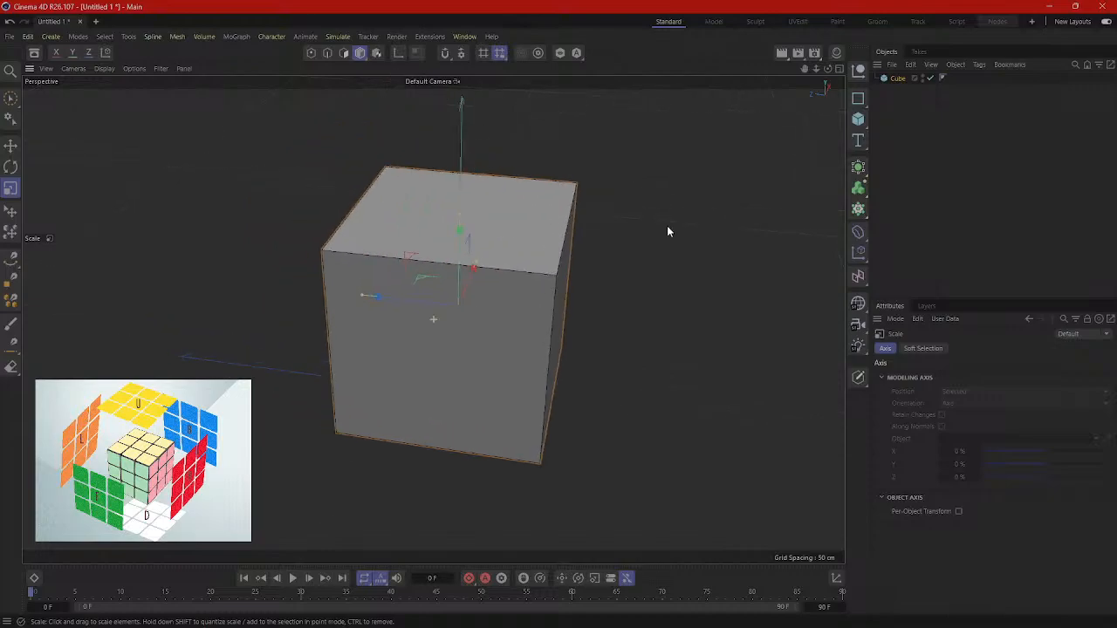
left_click_drag(666, 231, 713, 355, "alt")
scroll(614, 320, "down", 4)
scroll(612, 318, "up", 2)
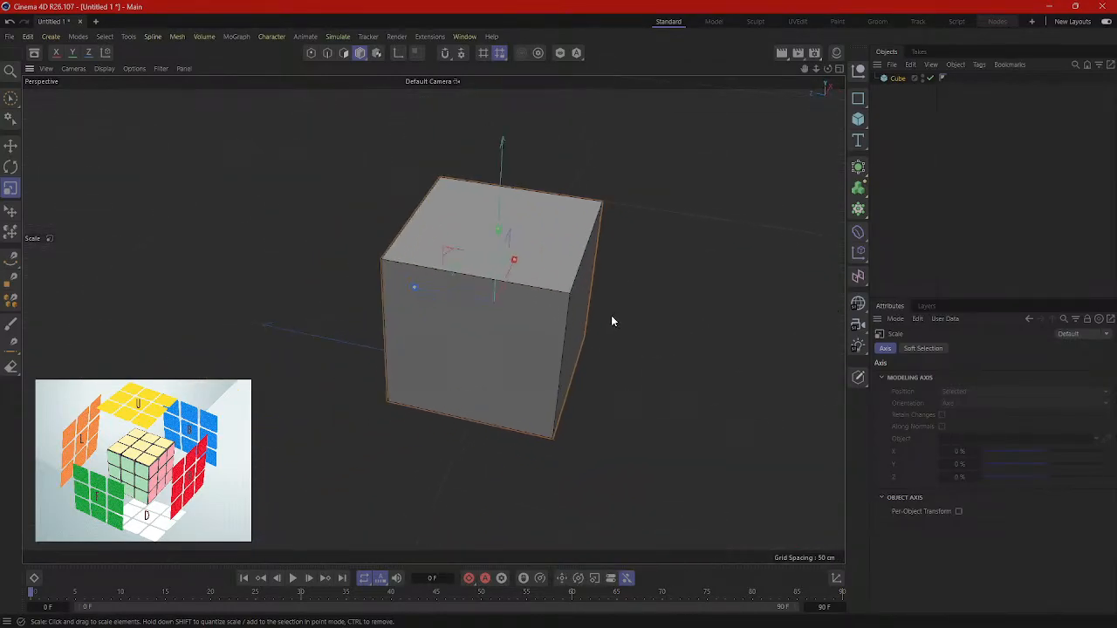
scroll(615, 315, "down", 1)
scroll(619, 308, "up", 2)
right_click_drag(628, 224, 615, 358, "alt")
scroll(619, 308, "up", 5)
scroll(619, 307, "down", 6)
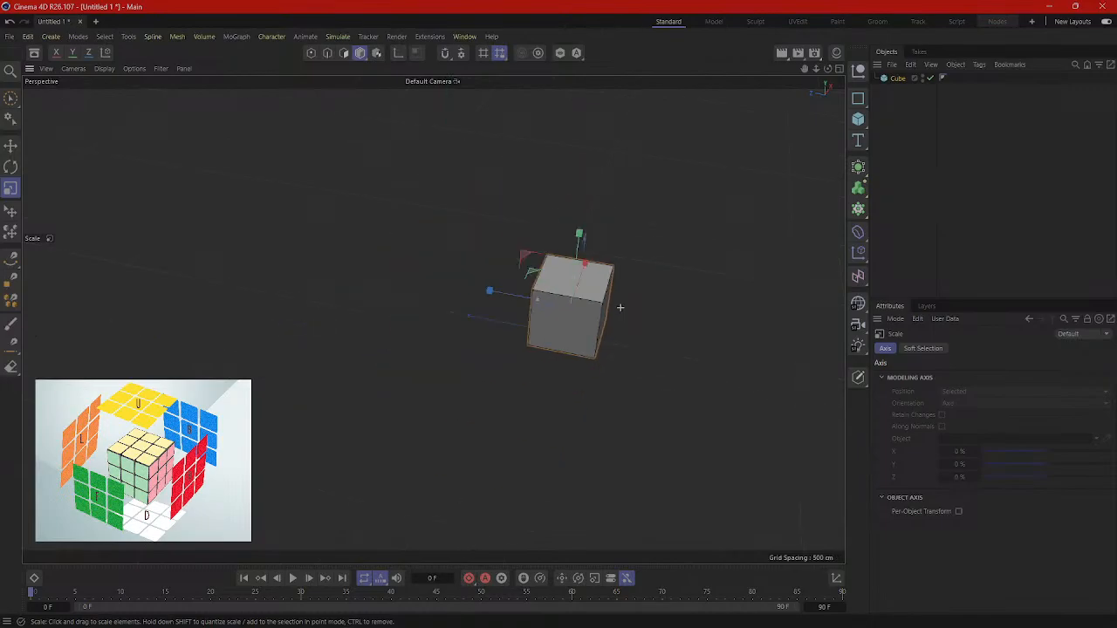
scroll(619, 307, "up", 2)
Step: Show the cube in the four-view layout, and return to the full perspective view
middle_click(466, 365)
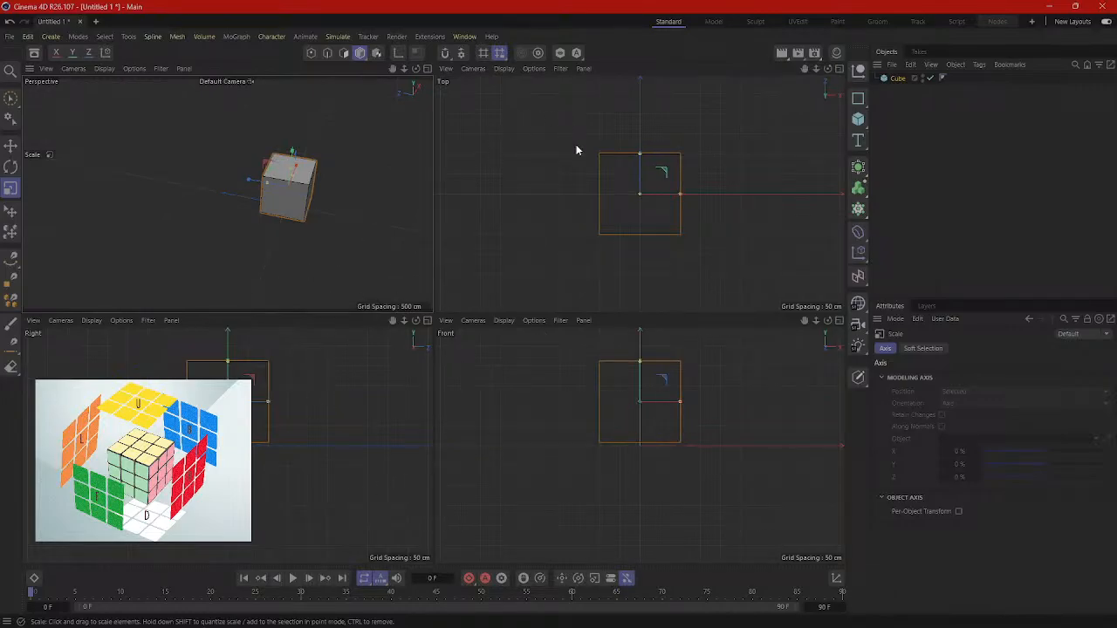
middle_click(232, 258)
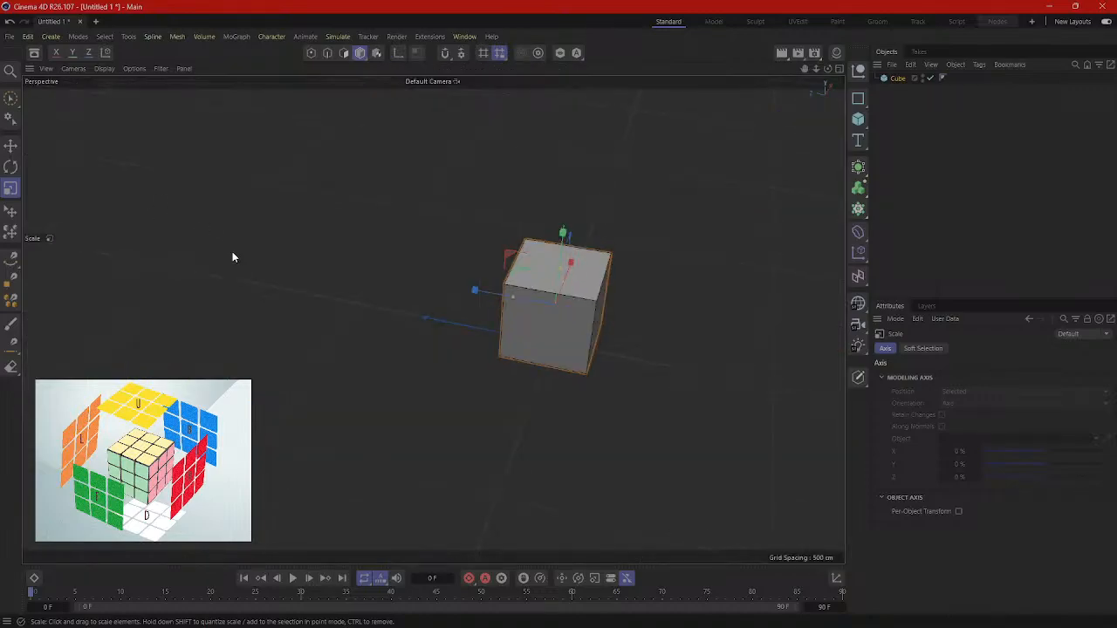
left_click_drag(661, 314, 532, 358, "alt")
scroll(404, 306, "up", 5)
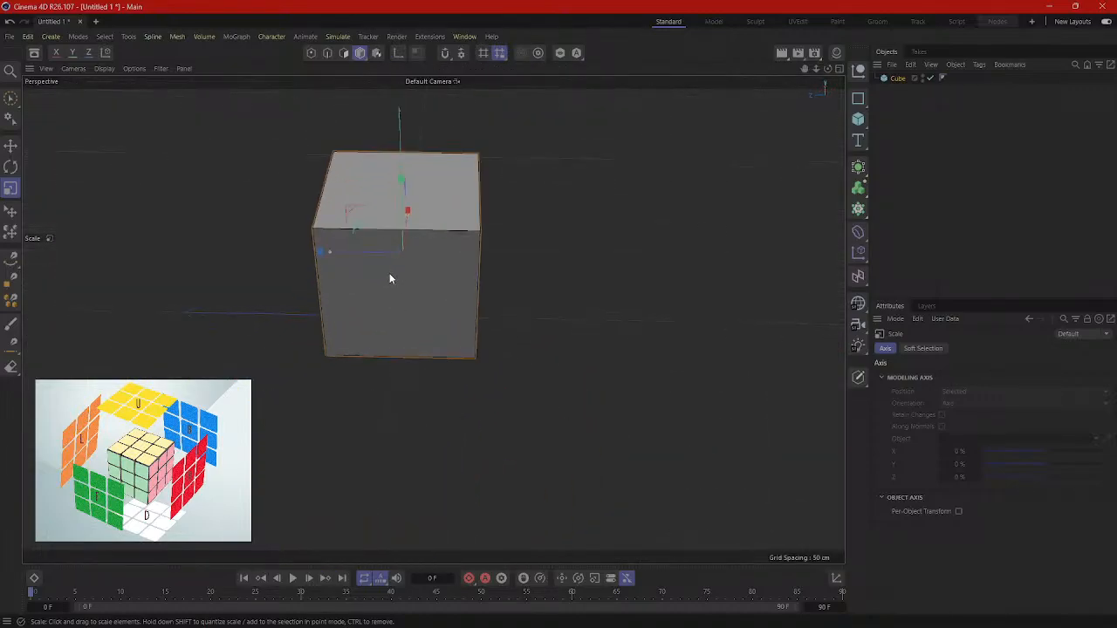
left_click_drag(382, 267, 638, 367, "alt")
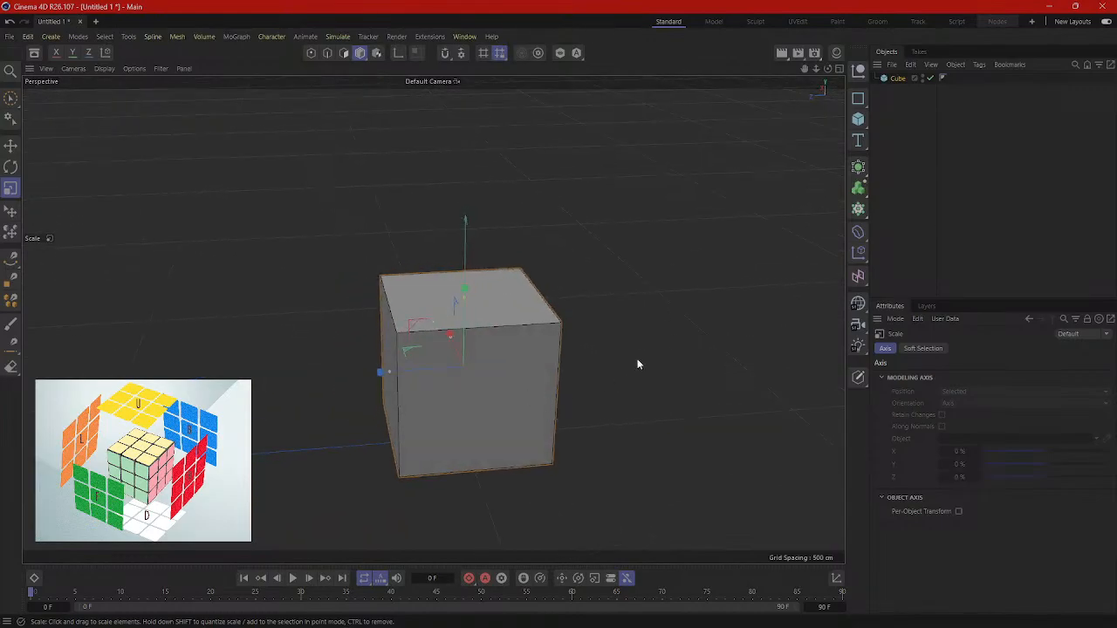
Step: Set the cube's Segments X, Y and Z to 3 each
left_click(892, 78)
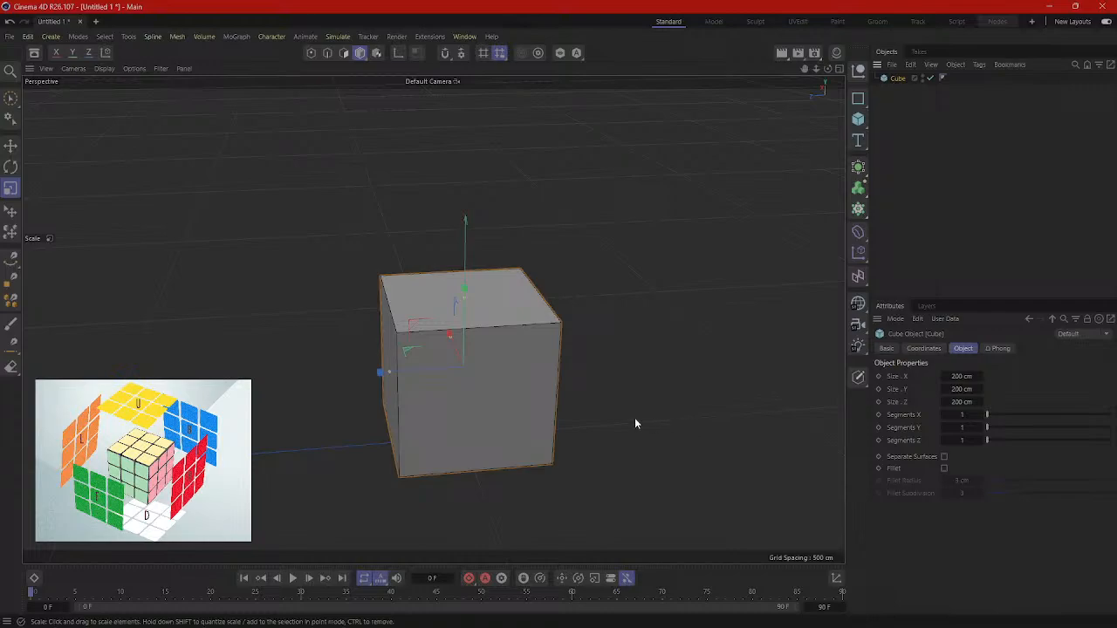
left_click(979, 413)
left_click(979, 414)
left_click(980, 427)
left_click(980, 427)
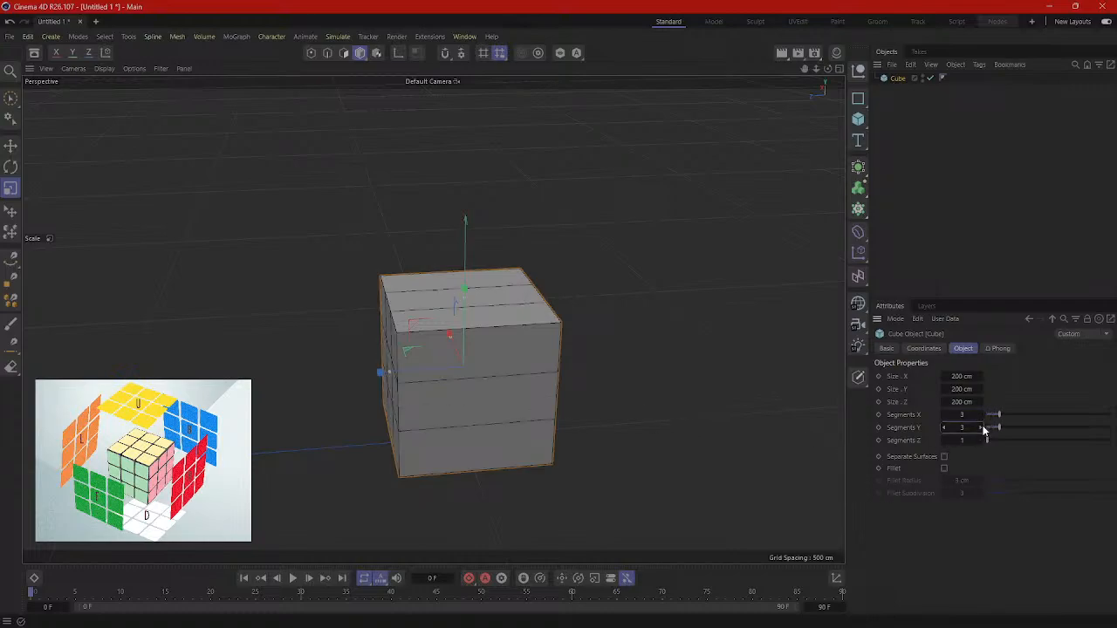
left_click(982, 440)
left_click(982, 440)
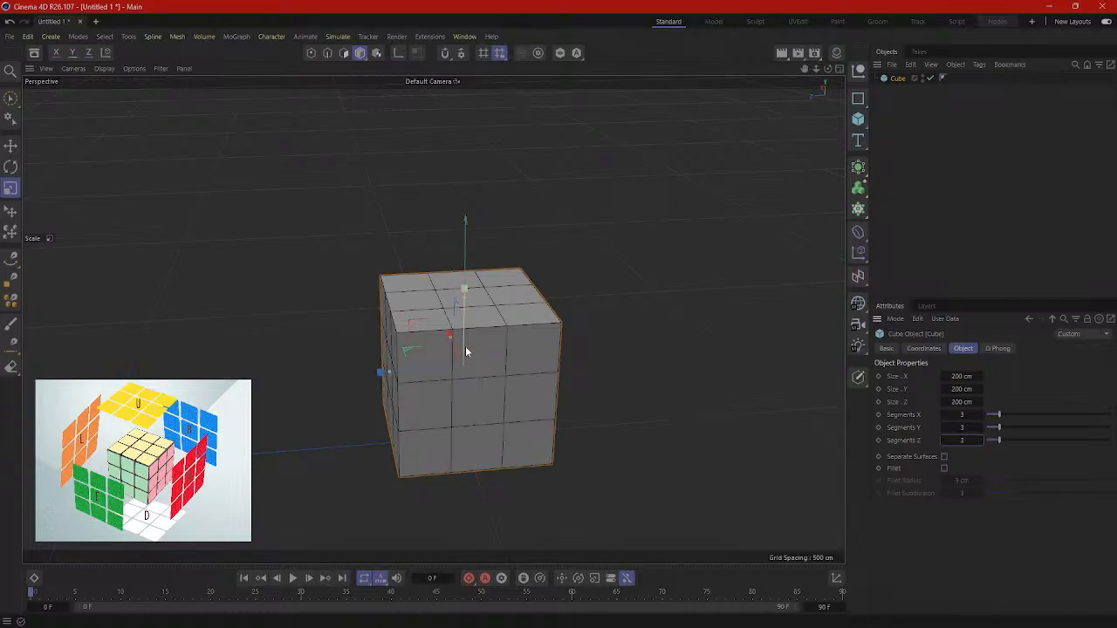
Step: Try a dense subdivision of the cube with 14 segments in X, Y and Z
left_click(103, 69)
left_click(124, 111)
left_click_drag(1000, 417, 1071, 434)
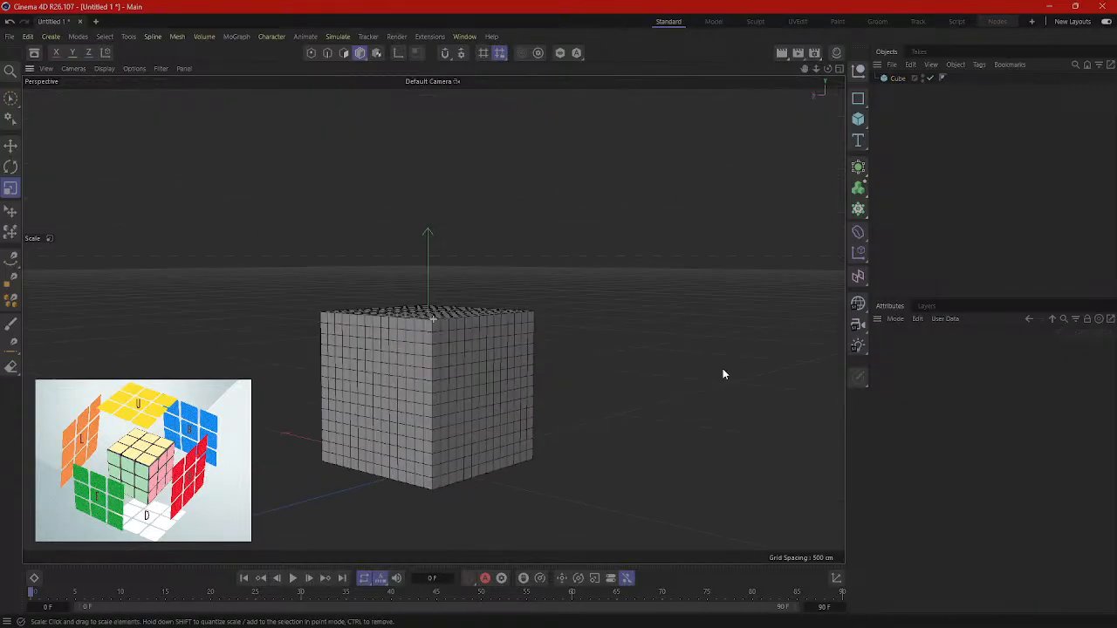
left_click_drag(723, 369, 890, 371, "alt")
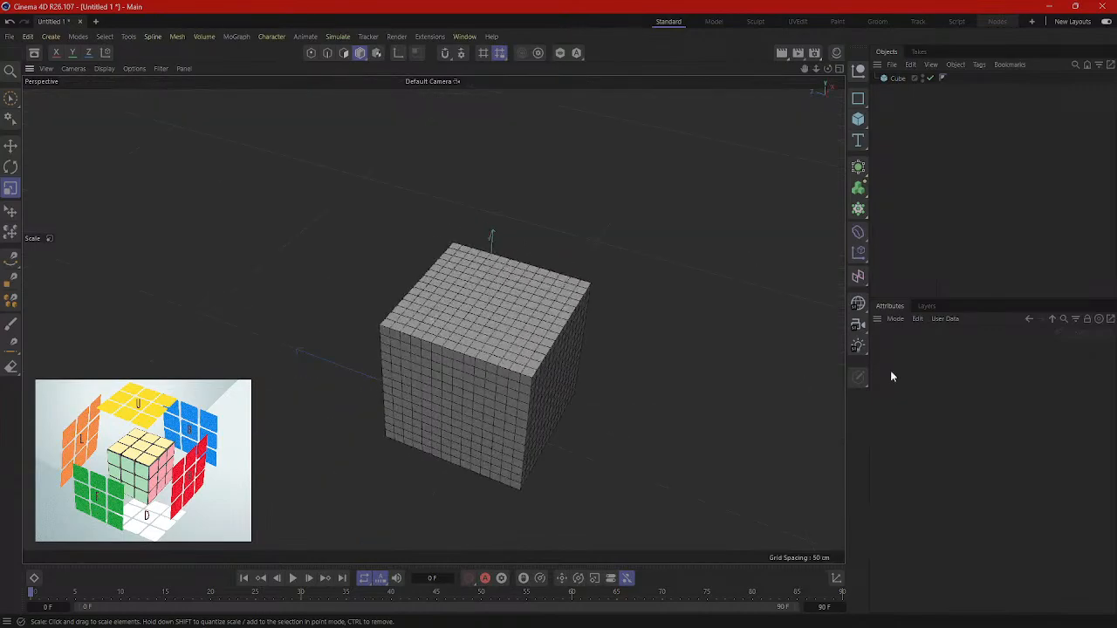
Step: Restore the cube's Segments X, Y and Z to 3 each
left_click(900, 80)
left_click(962, 414)
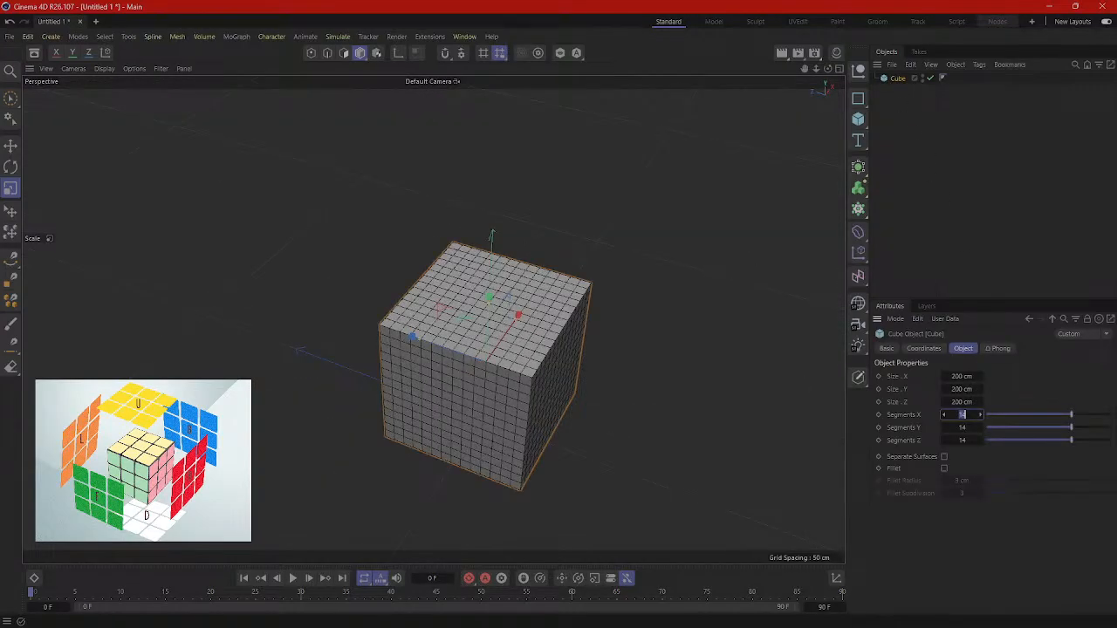
left_click(961, 427)
type("3")
left_click(962, 439)
type("3")
left_click(677, 374)
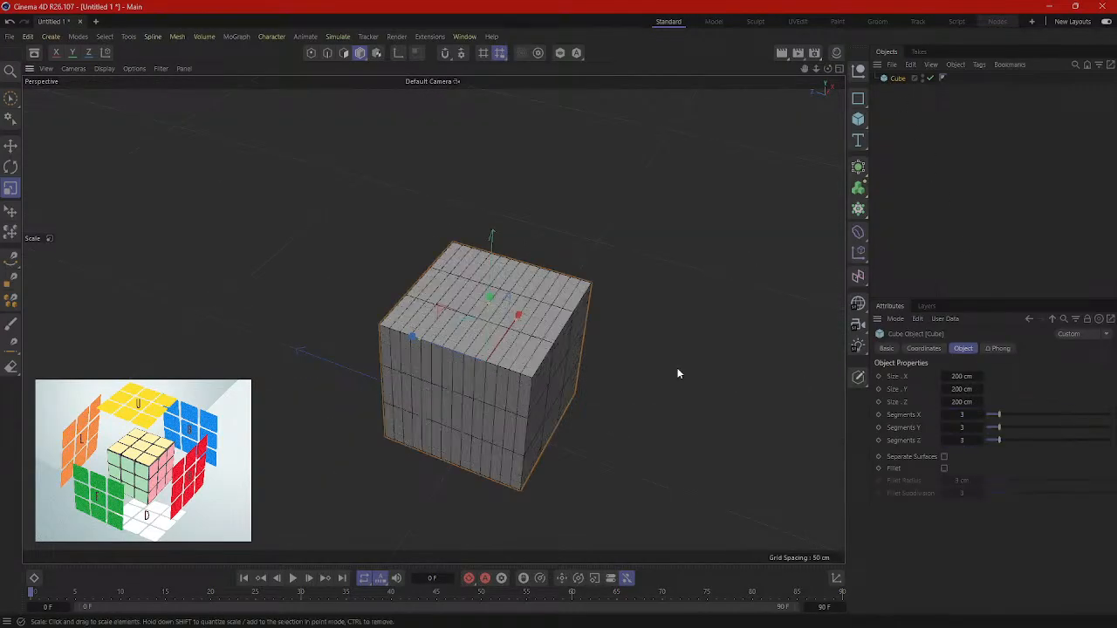
Step: Make the segmented cube editable
left_click_drag(669, 399, 650, 389, "alt")
left_click(499, 393)
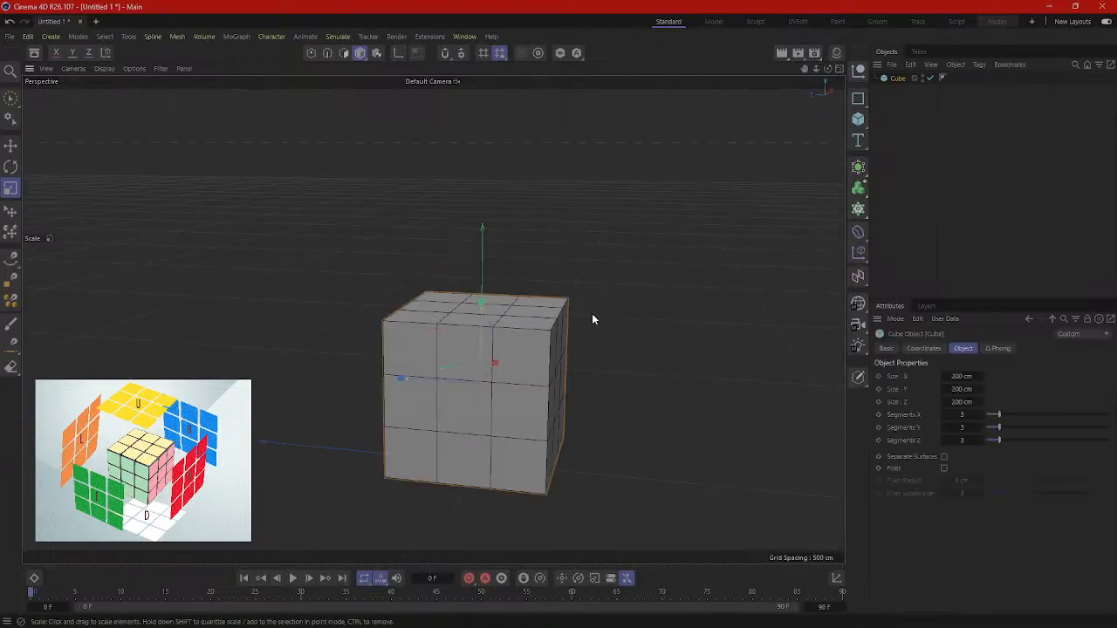
right_click(460, 425)
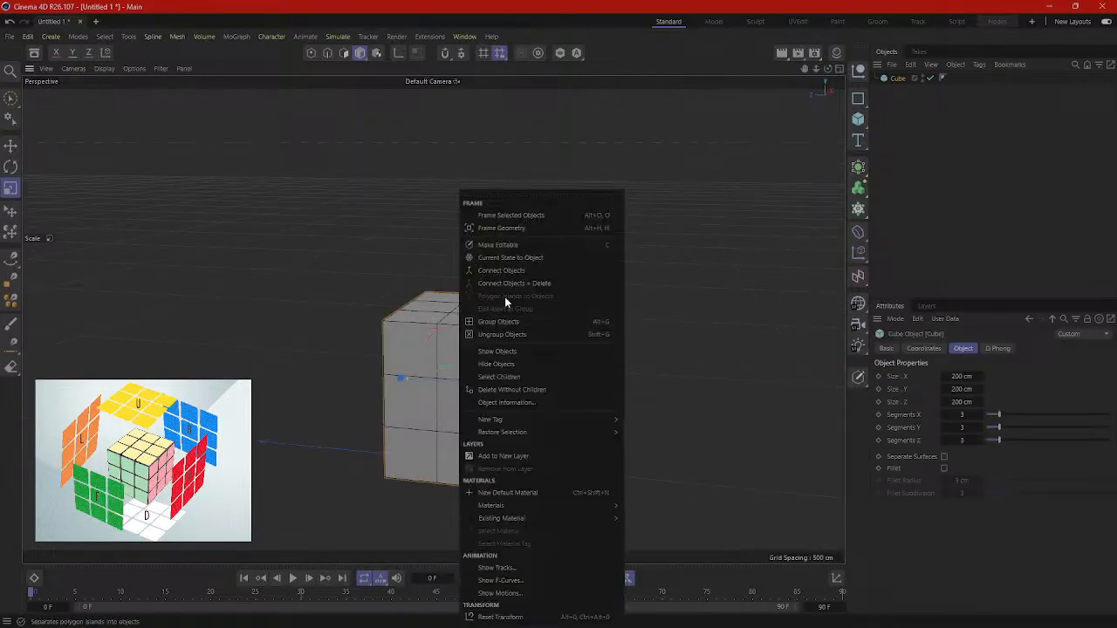
left_click(582, 248)
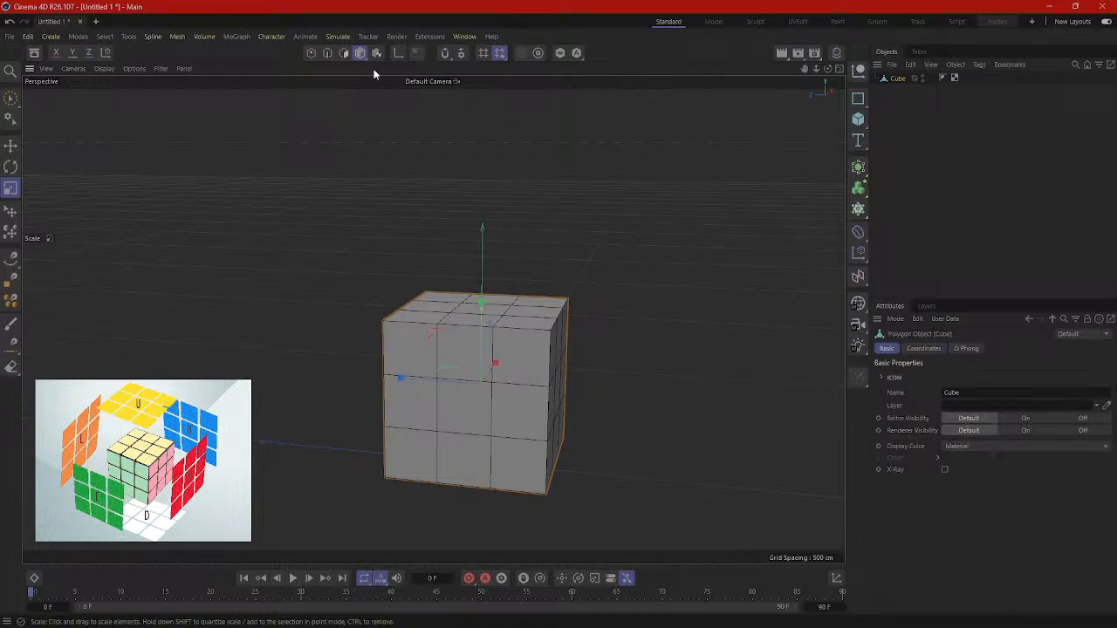
Step: Select a corner polygon of the front face in Polygons mode, and the middle segment of its upper edge in Edges mode
left_click(343, 53)
left_click(521, 356)
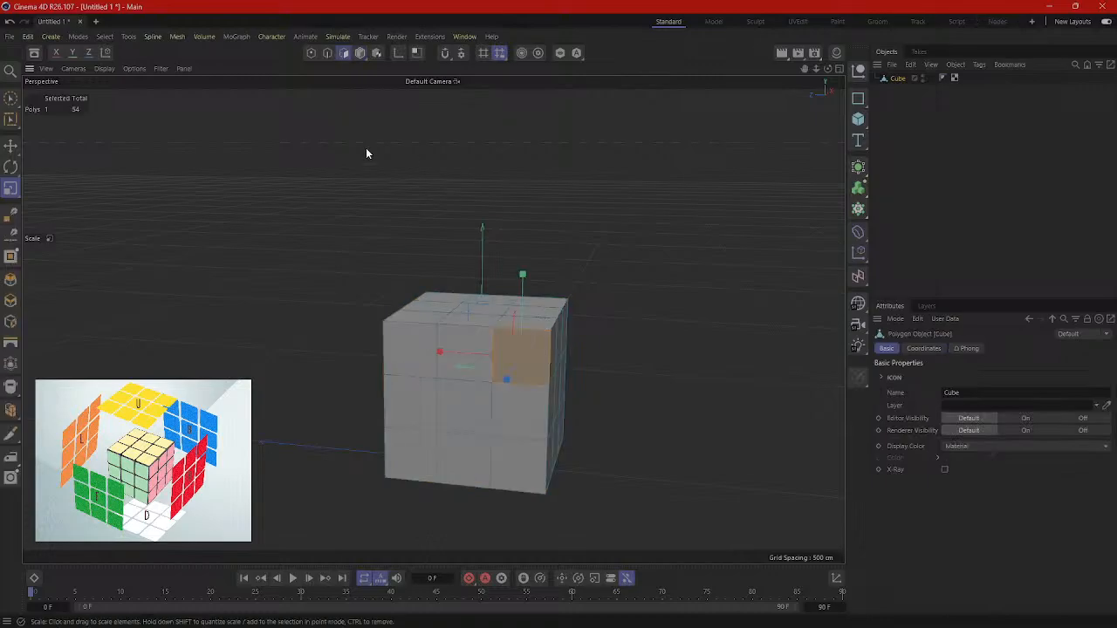
left_click(328, 55)
scroll(503, 351, "up", 3)
left_click(446, 323)
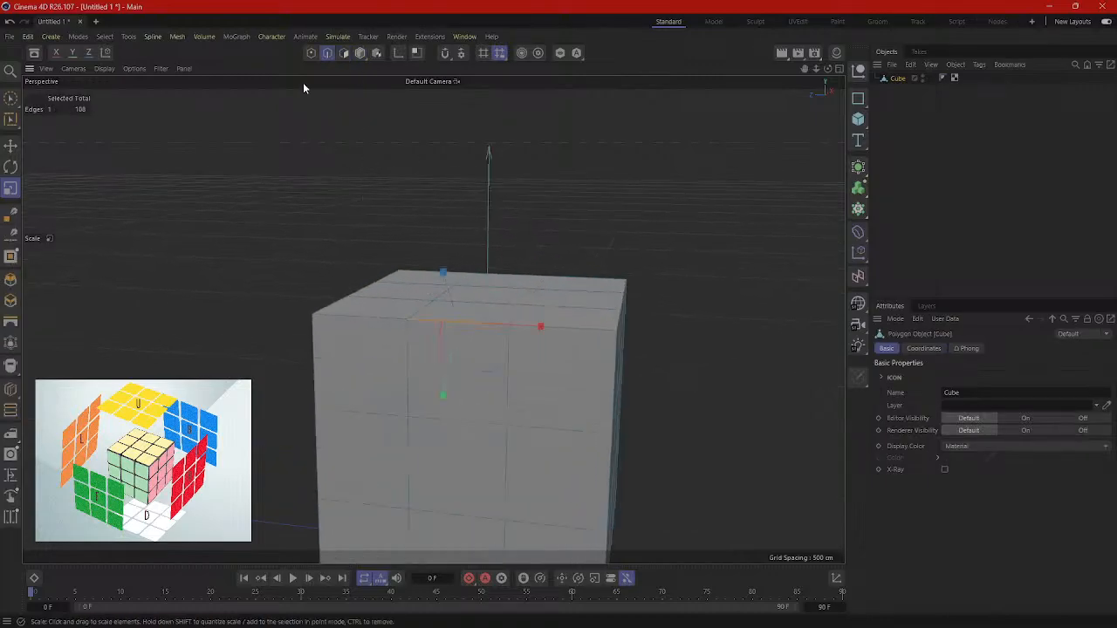
Step: Switch to Points mode, try selecting a single corner point, and select all of the cube's points
left_click(313, 53)
left_click(313, 314)
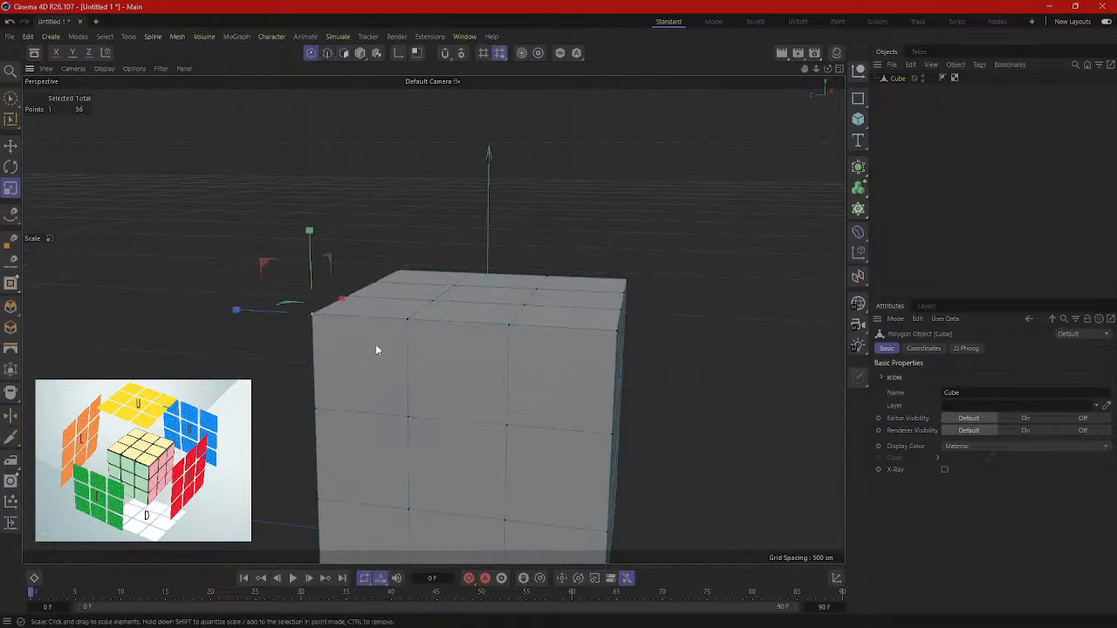
left_click(692, 356)
scroll(715, 402, "down", 5)
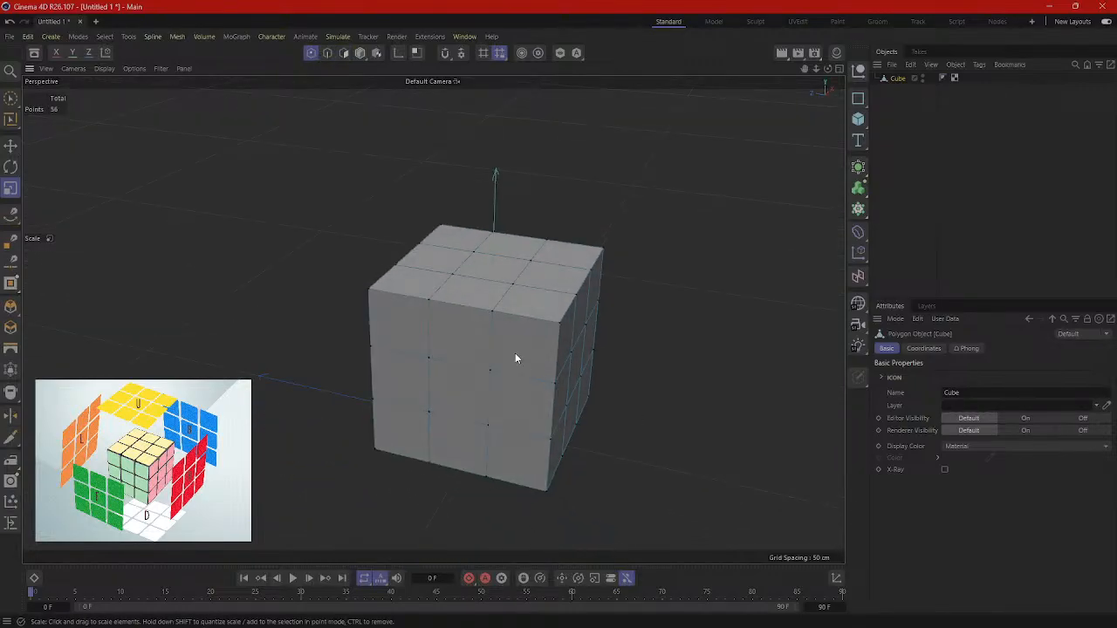
key("ctrl+a")
middle_click_drag(674, 421, 689, 372, "alt")
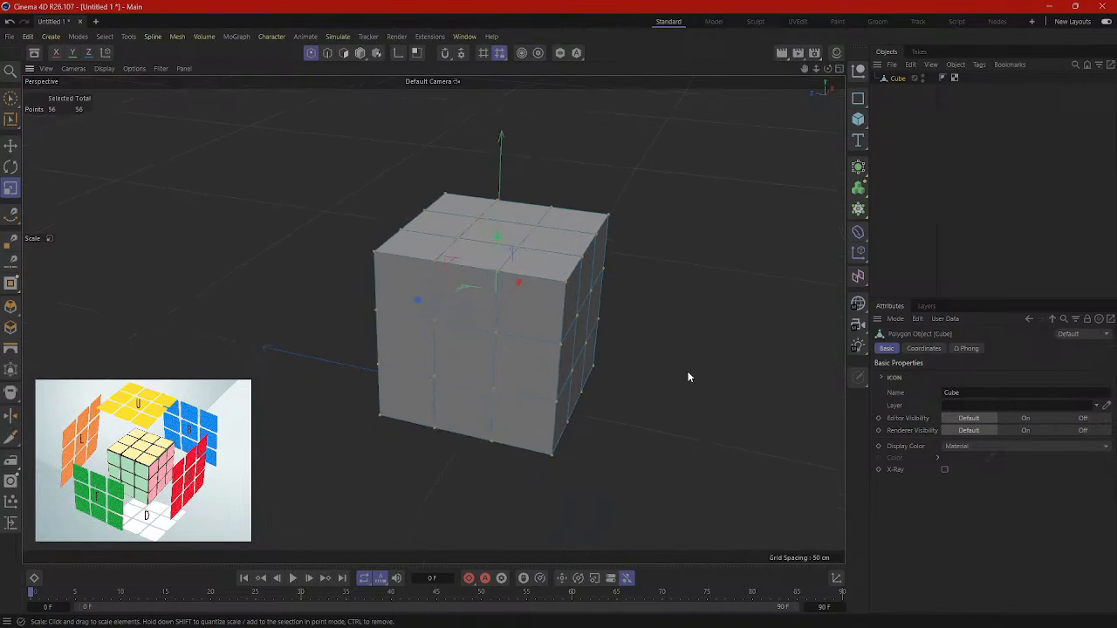
left_click_drag(688, 371, 426, 241, "alt")
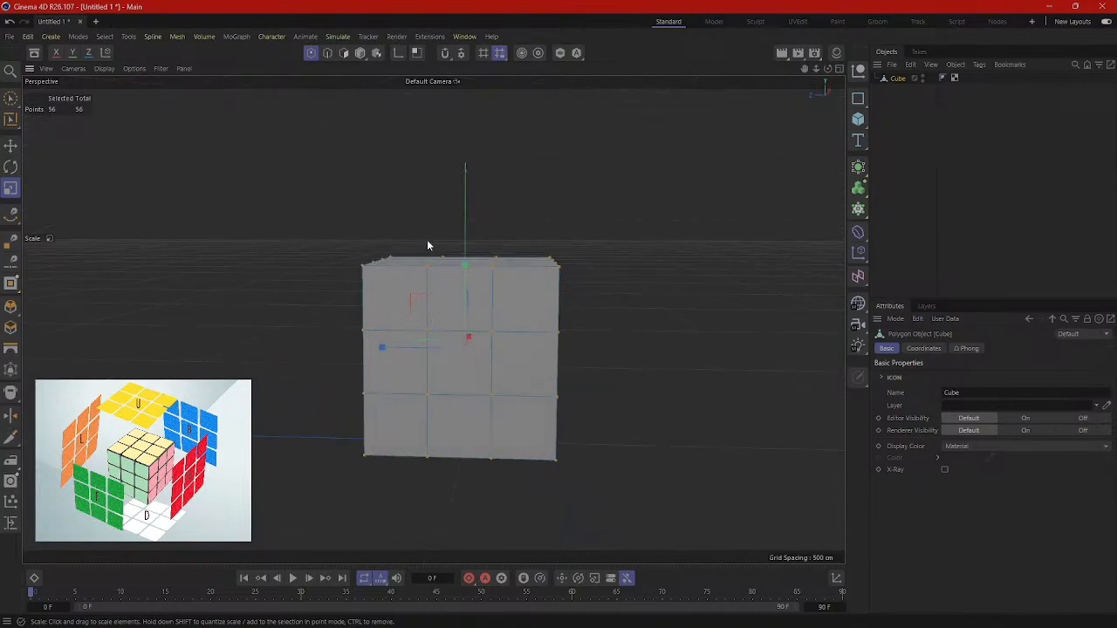
Step: Select all of the cube's polygons in Polygons mode and inset them individually by about 5.8 cm
left_click(359, 52)
key("ctrl+a")
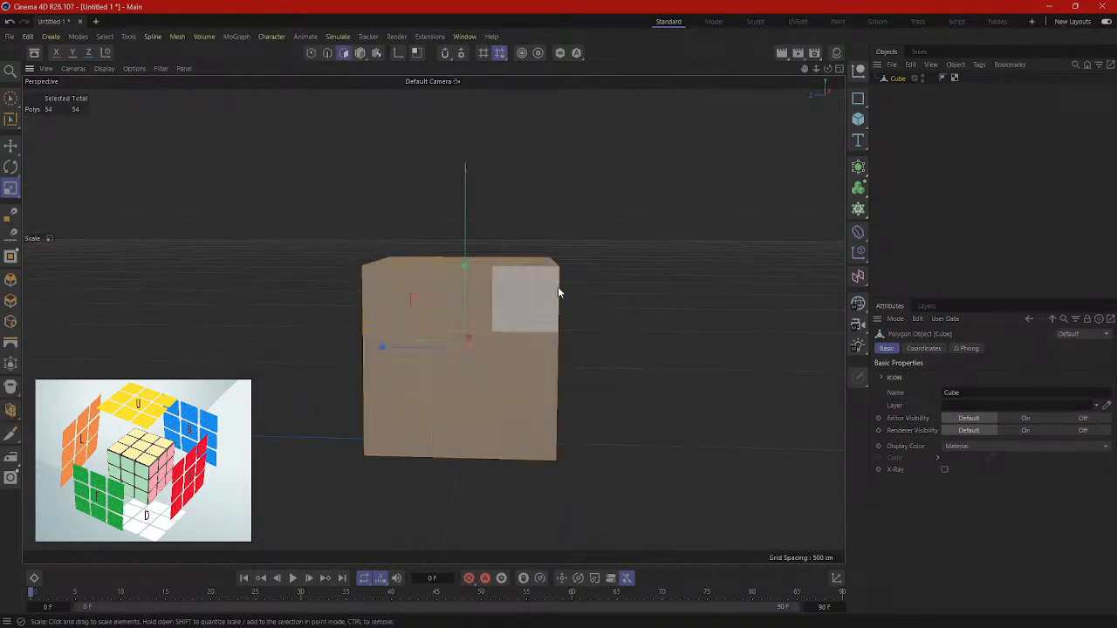
right_click(622, 338)
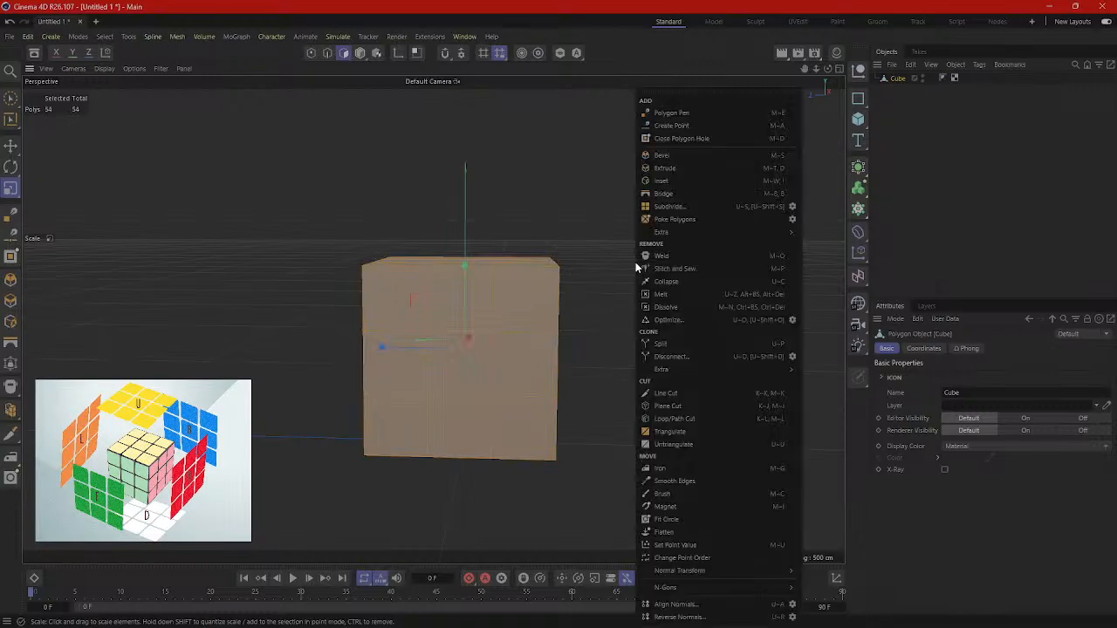
left_click(672, 181)
mouse_move(659, 288)
left_mouse_down()
mouse_move(640, 288)
mouse_move(672, 288)
left_mouse_up()
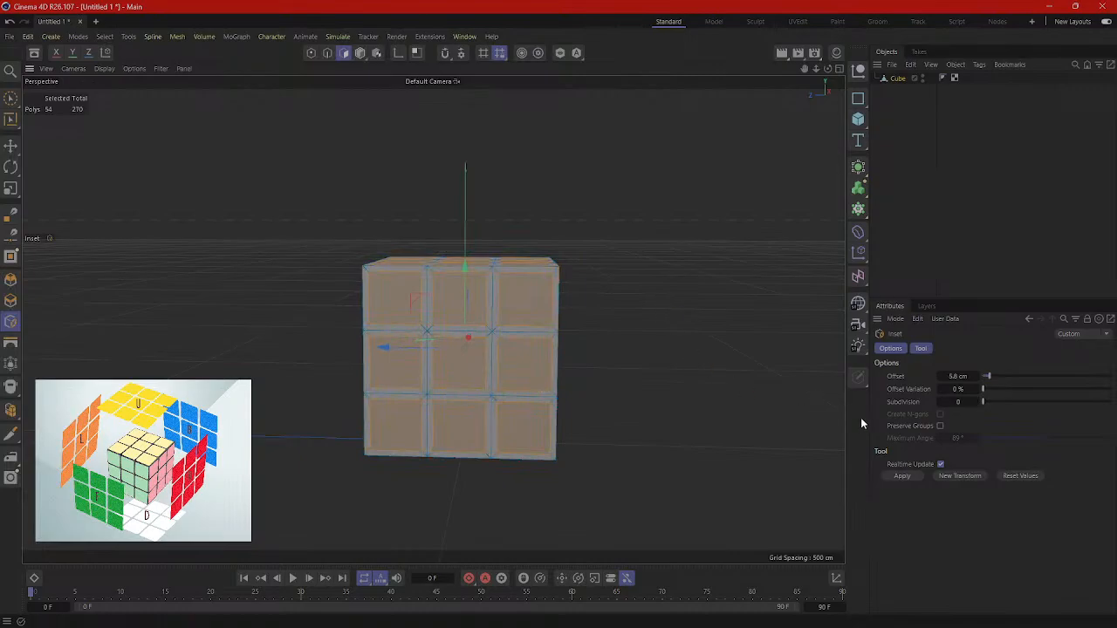
Step: Toggle Preserve Groups for the inset several times to compare grouped and separate insets, leaving it off
left_click(940, 426)
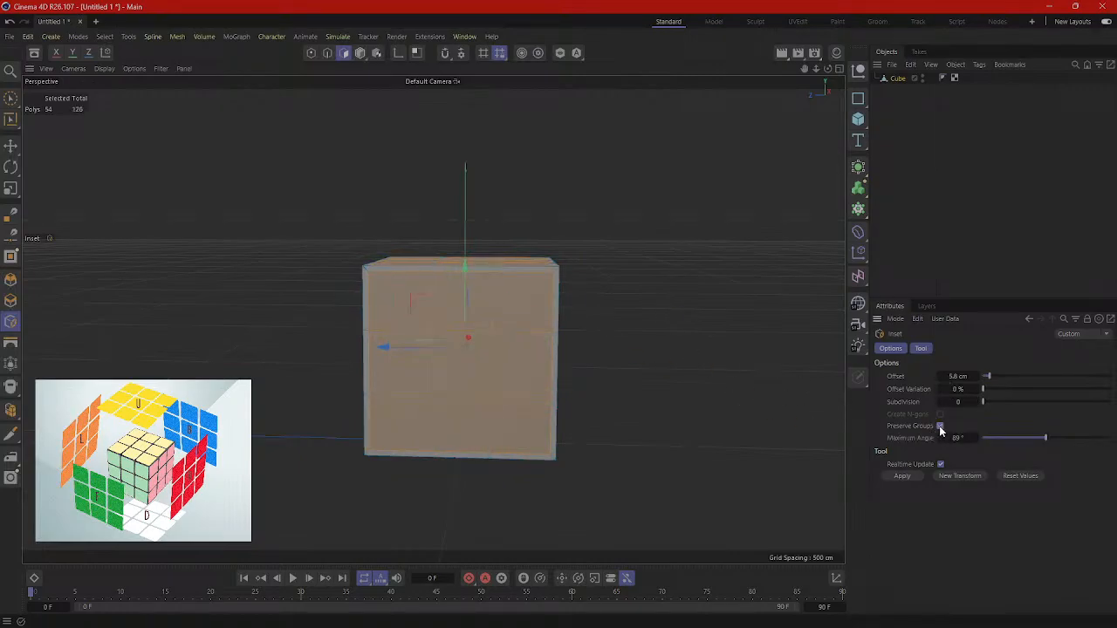
left_click(939, 426)
left_click(939, 426)
left_click(940, 425)
left_click(940, 426)
left_click(940, 426)
scroll(570, 325, "up", 4)
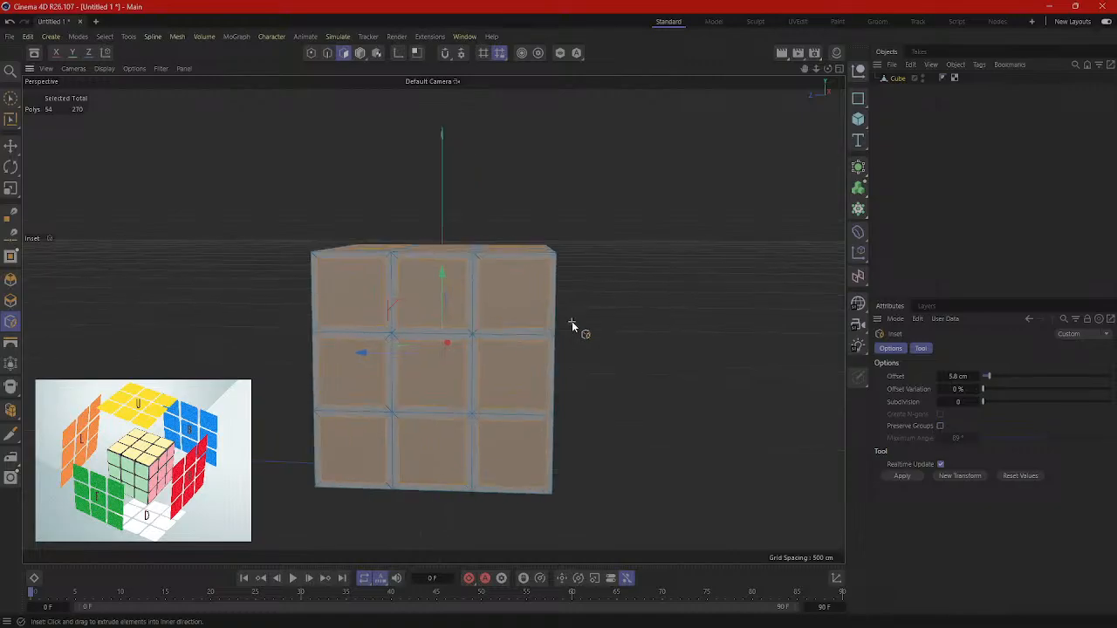
Step: Extrude the inset polygons inward by about -5.8 cm and clear the polygon selection
left_click_drag(613, 326, 549, 361, "alt")
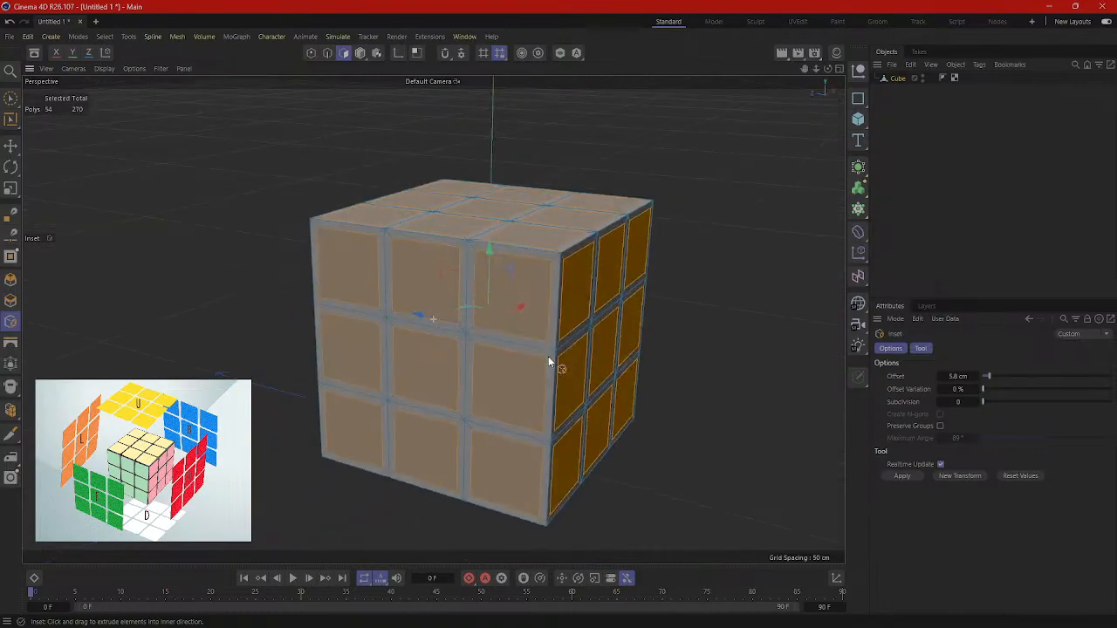
right_click(707, 175)
left_click(754, 174)
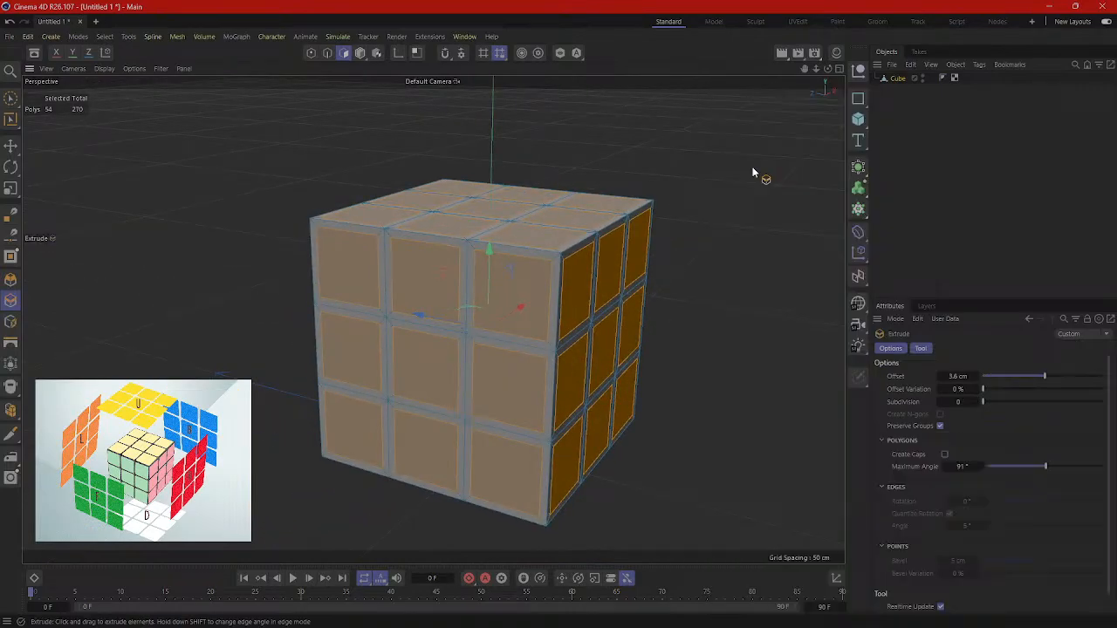
mouse_move(738, 187)
left_mouse_down()
mouse_move(675, 187)
mouse_move(719, 188)
left_mouse_up()
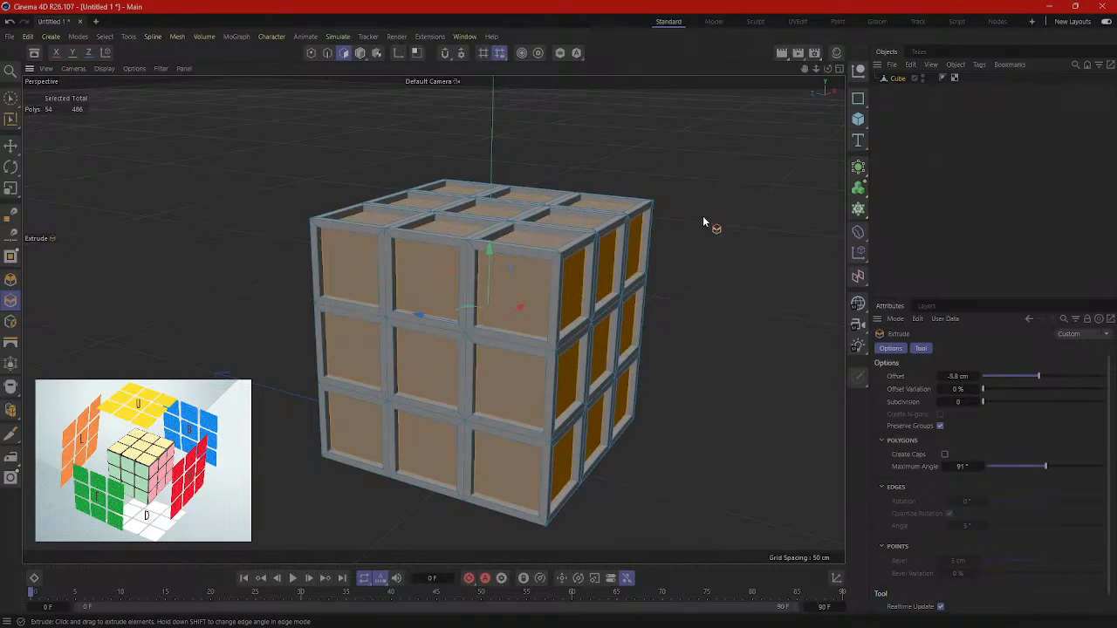
scroll(729, 251, "down", 2)
left_click(731, 253)
key("ctrl+shift+a")
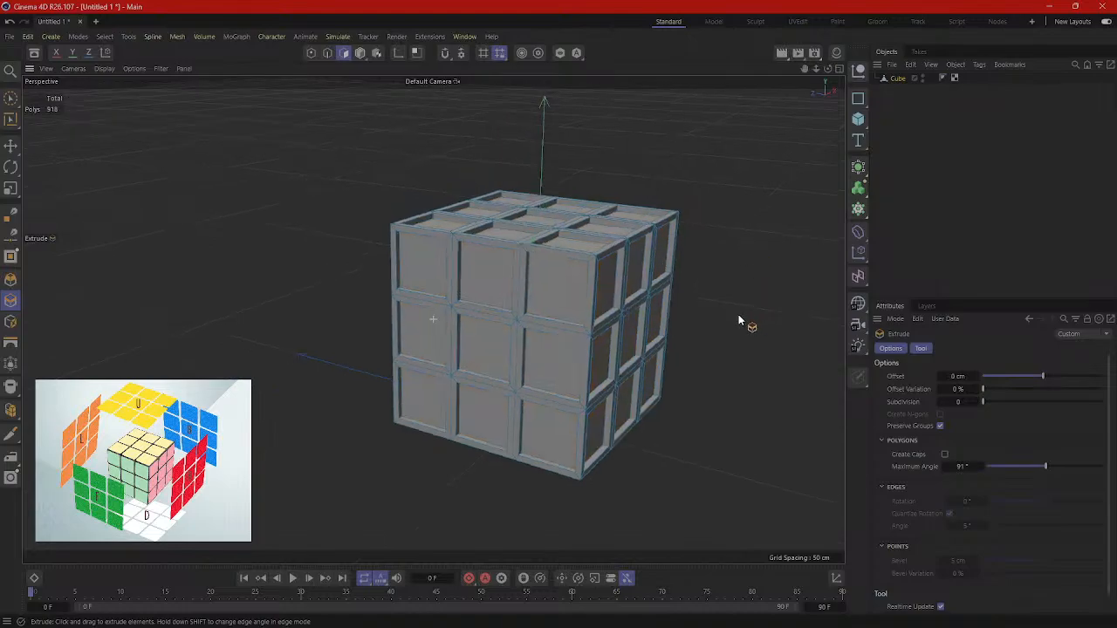
Step: Undo the last extrusion of the cube
left_click_drag(739, 314, 527, 376, "alt")
scroll(548, 282, "down", 3)
key("ctrl+z")
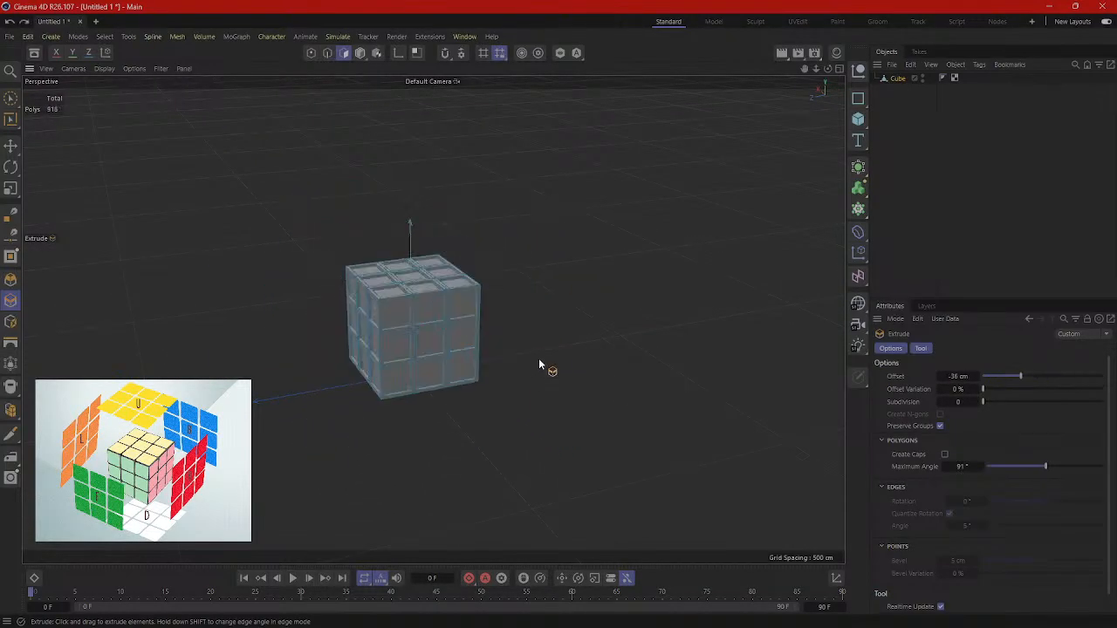
Step: Try the Live Selection and Loop Selection tools while inspecting the cube from different sides
left_click(12, 99)
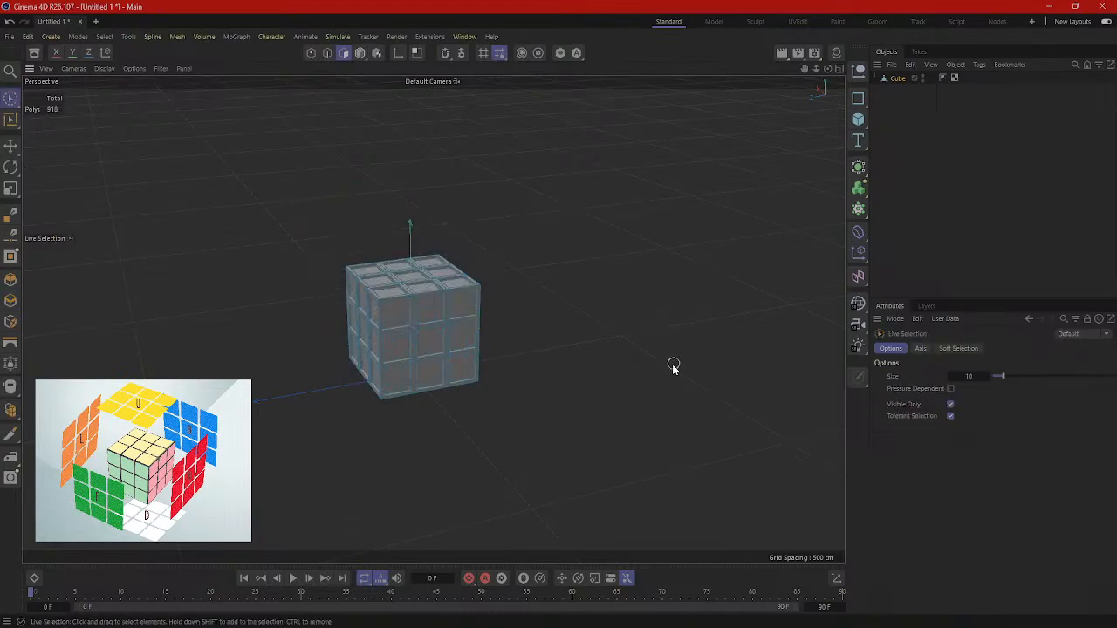
left_click_drag(672, 366, 583, 290, "alt")
middle_click_drag(583, 289, 543, 374, "alt")
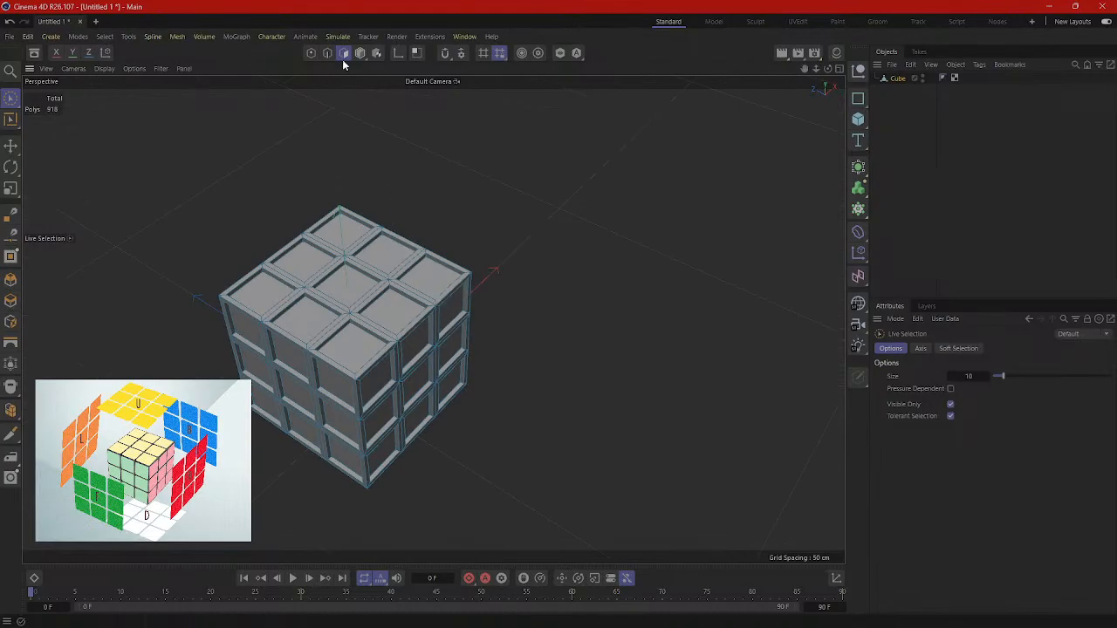
left_click(10, 120)
left_click_drag(449, 357, 297, 166, "alt")
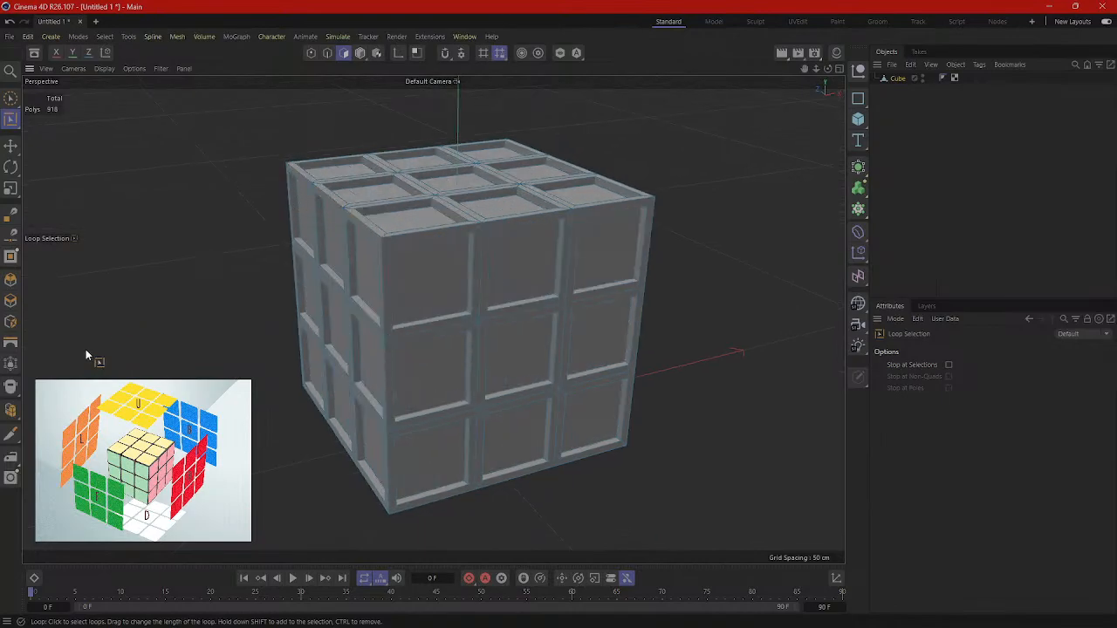
Step: Switch to the Move tool and deselect the cube object
left_click(11, 146)
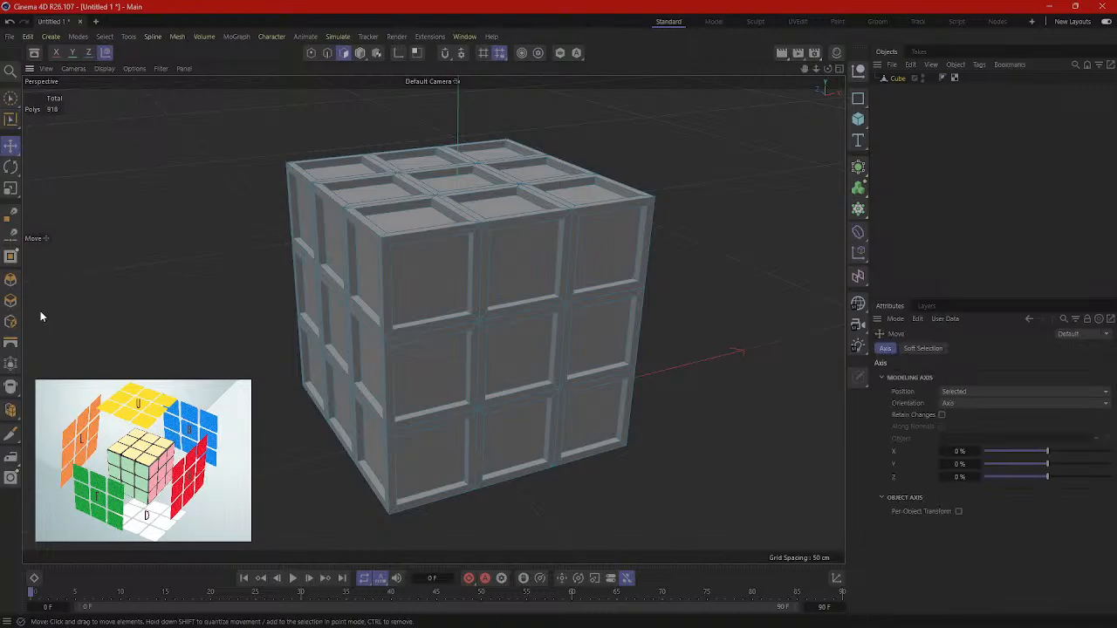
left_click(908, 78)
left_click(896, 144)
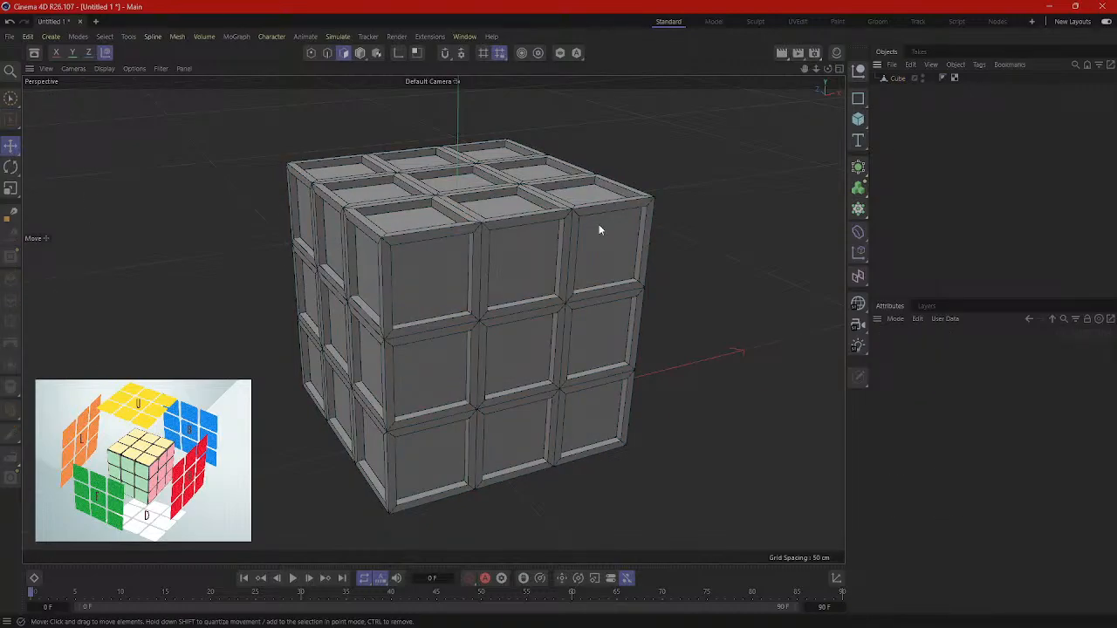
scroll(599, 225, "down", 5)
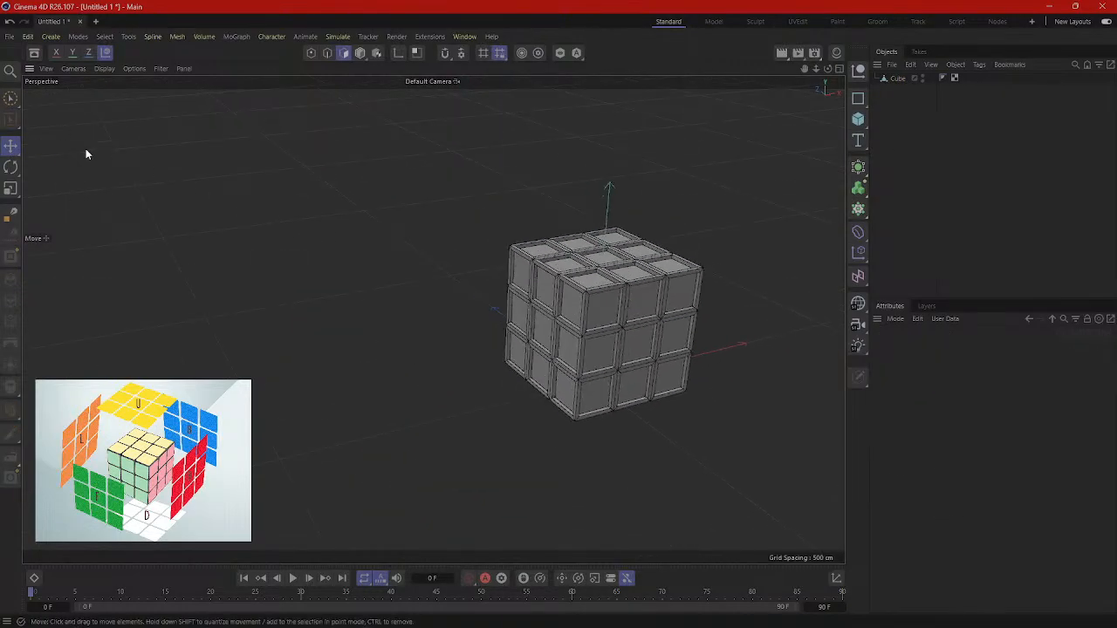
Step: Switch to Model mode and use Doodle Paint to draw brackets beside the transform tools, the component modes and the view navigation controls
left_click(359, 53)
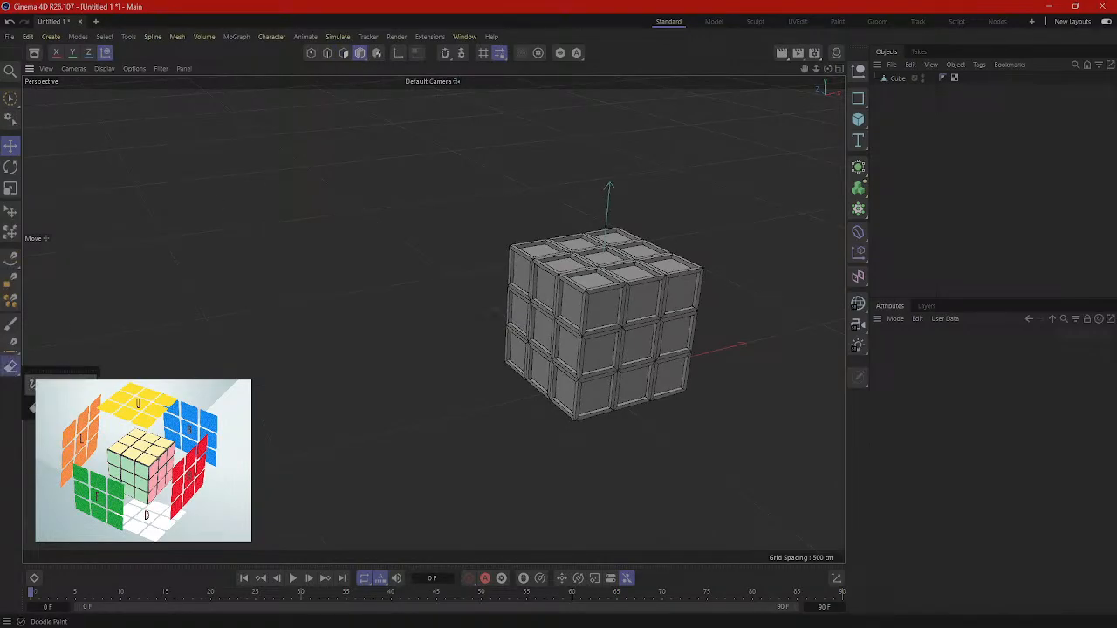
left_click(11, 366)
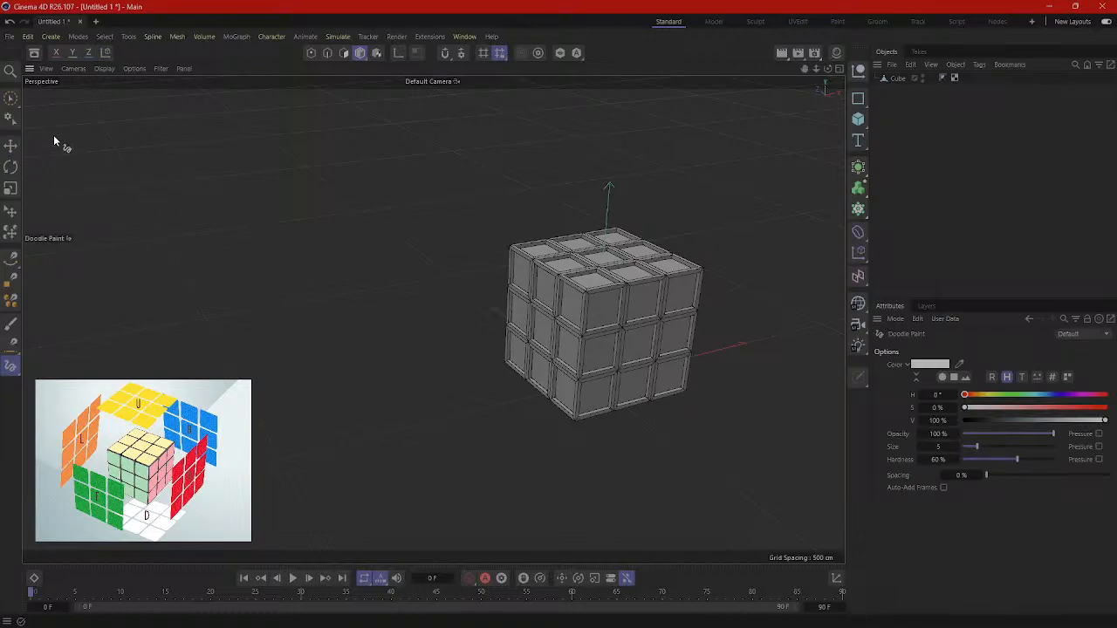
mouse_move(26, 140)
left_mouse_down()
mouse_move(39, 143)
mouse_move(42, 180)
mouse_move(26, 190)
left_mouse_up()
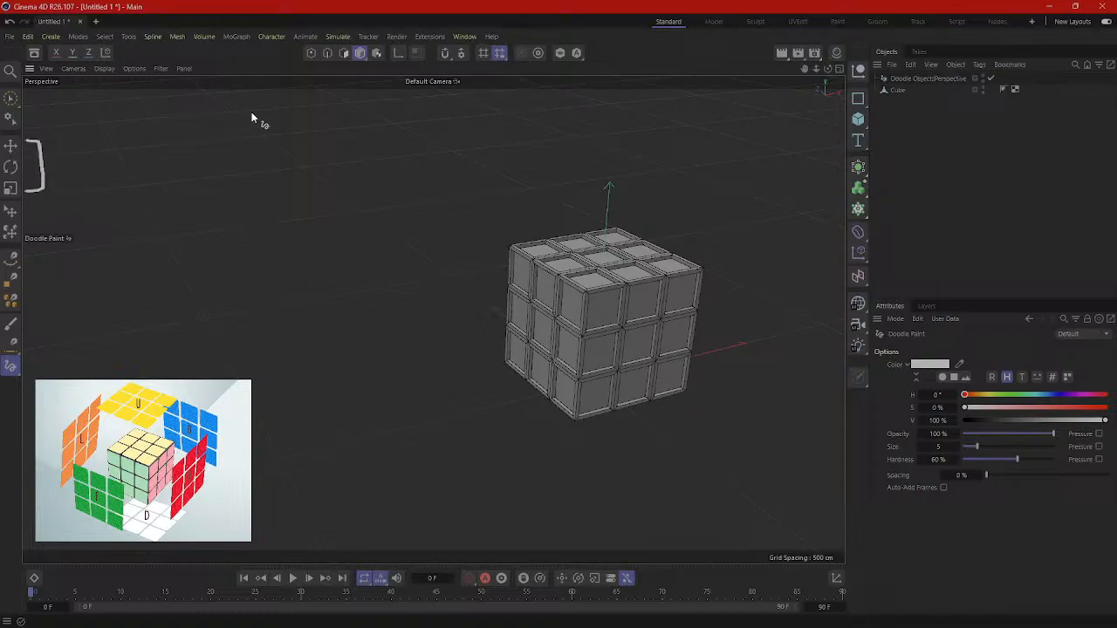
left_click_drag(302, 91, 378, 108)
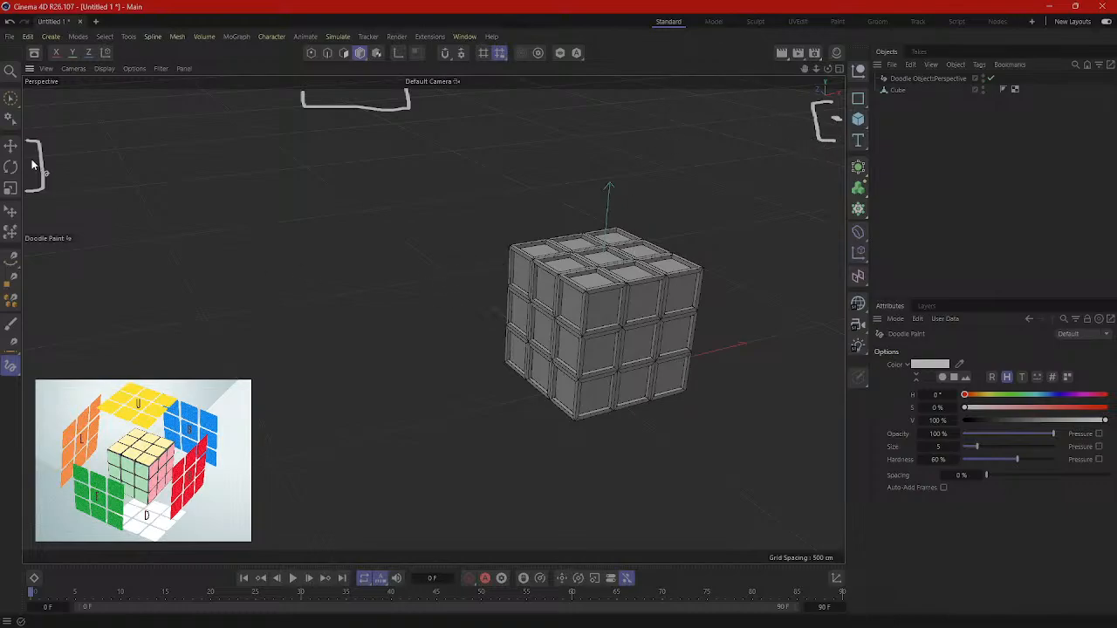
Step: Handwrite the doodle notes Move E, Rotate R and Scale T, plus a small square with an underlined Model
left_click_drag(92, 158, 166, 116)
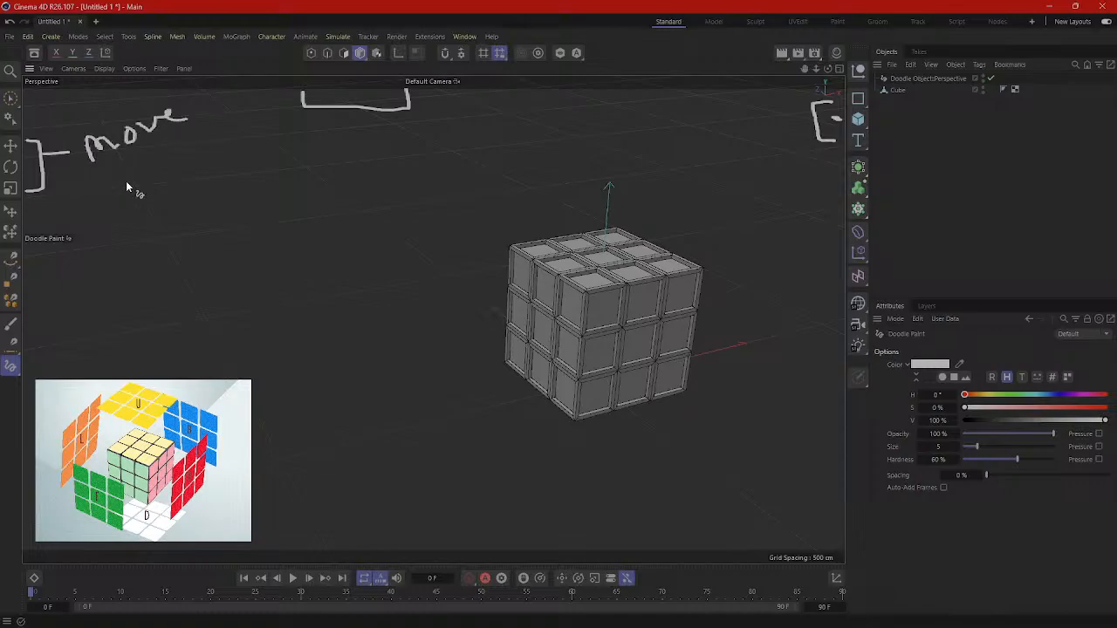
left_click_drag(133, 173, 202, 141)
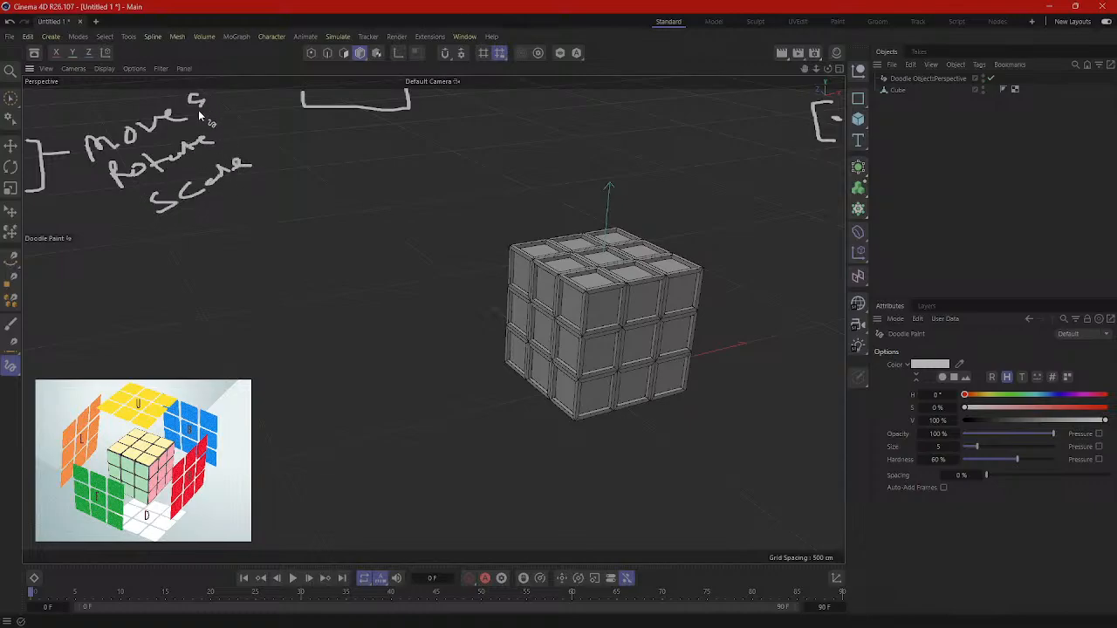
mouse_move(199, 115)
left_mouse_down()
mouse_move(227, 122)
mouse_move(262, 160)
mouse_move(271, 133)
left_mouse_up()
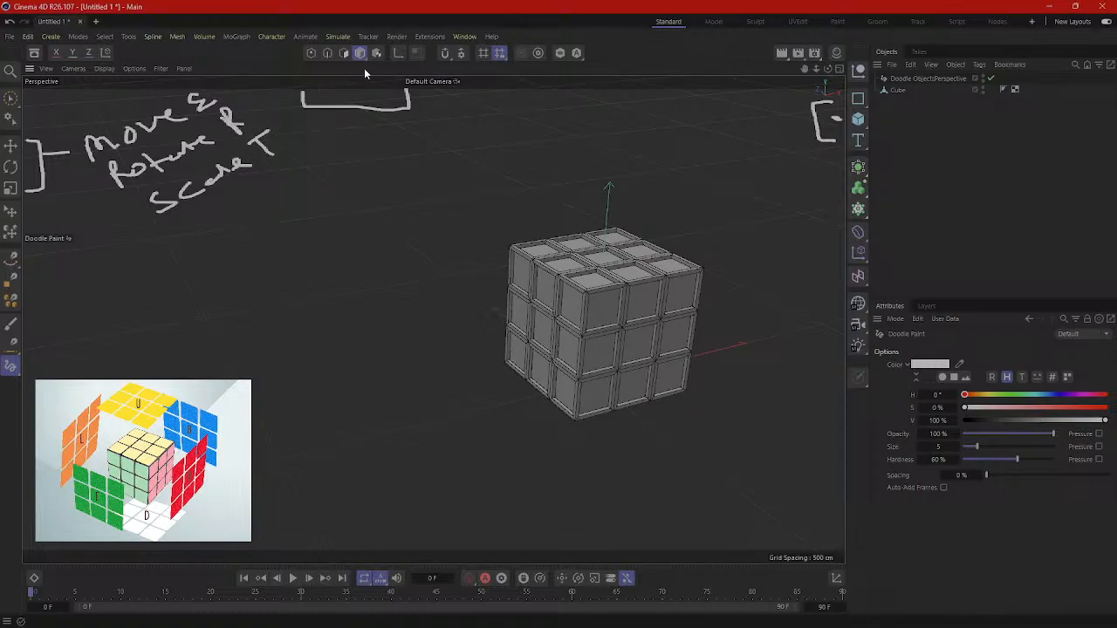
mouse_move(411, 120)
left_mouse_down()
mouse_move(428, 129)
mouse_move(408, 133)
mouse_move(529, 98)
left_mouse_up()
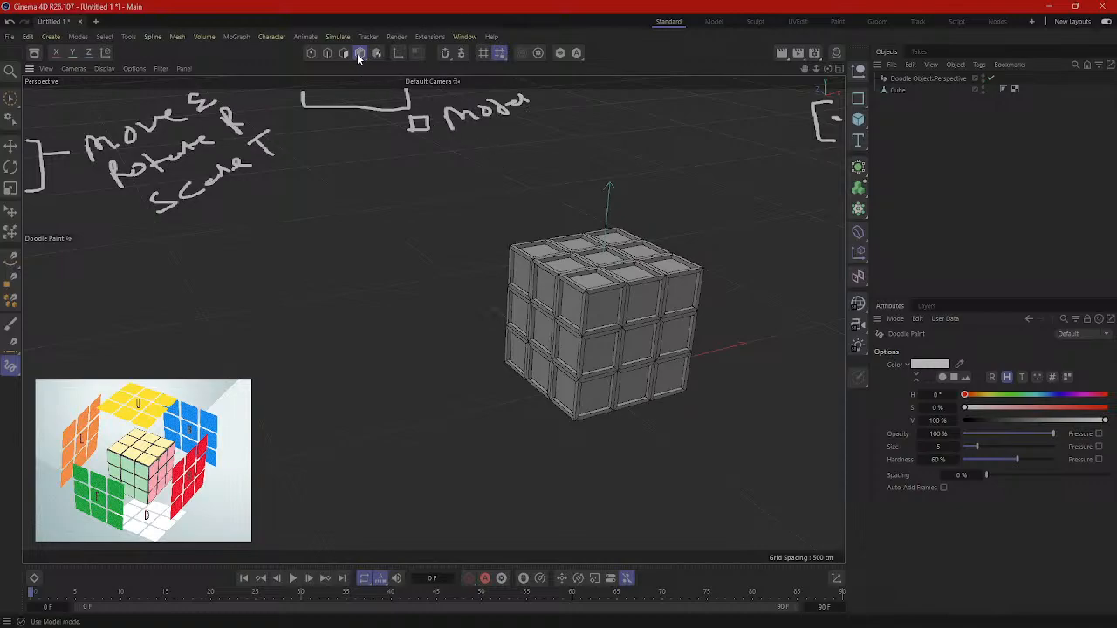
left_click_drag(450, 138, 567, 110)
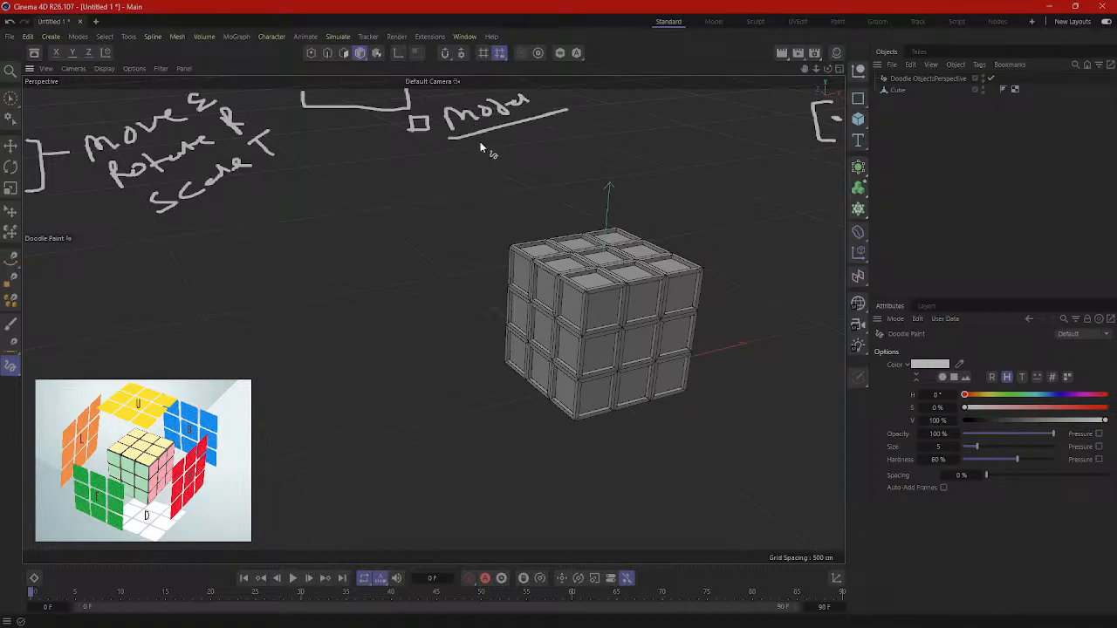
Step: Go through Polygons and Edges modes and end in Points mode
left_click(343, 53)
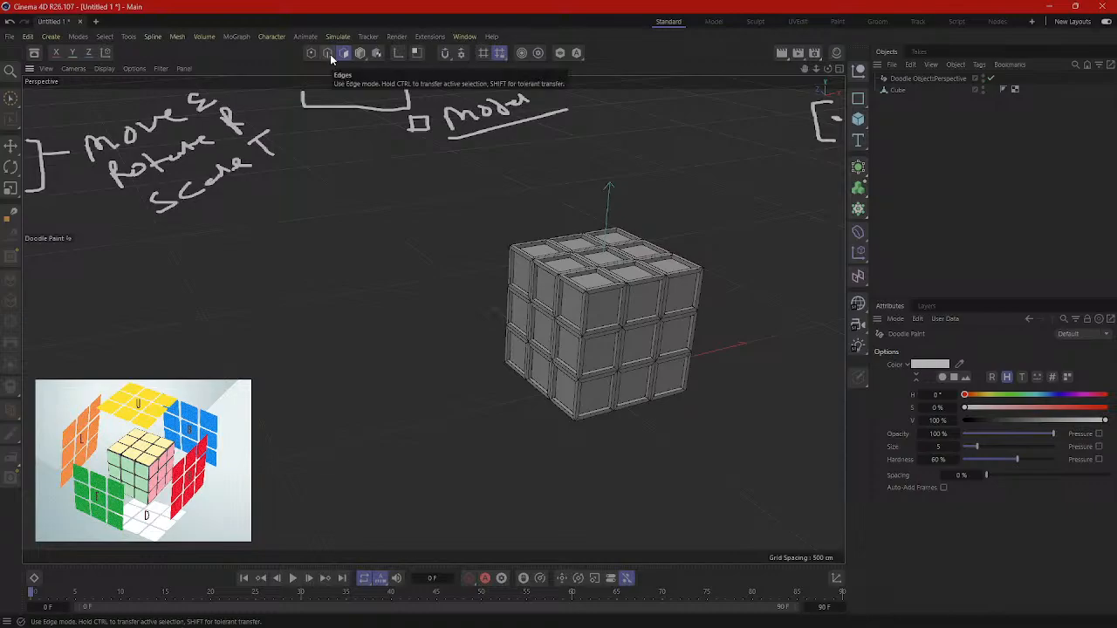
left_click(330, 54)
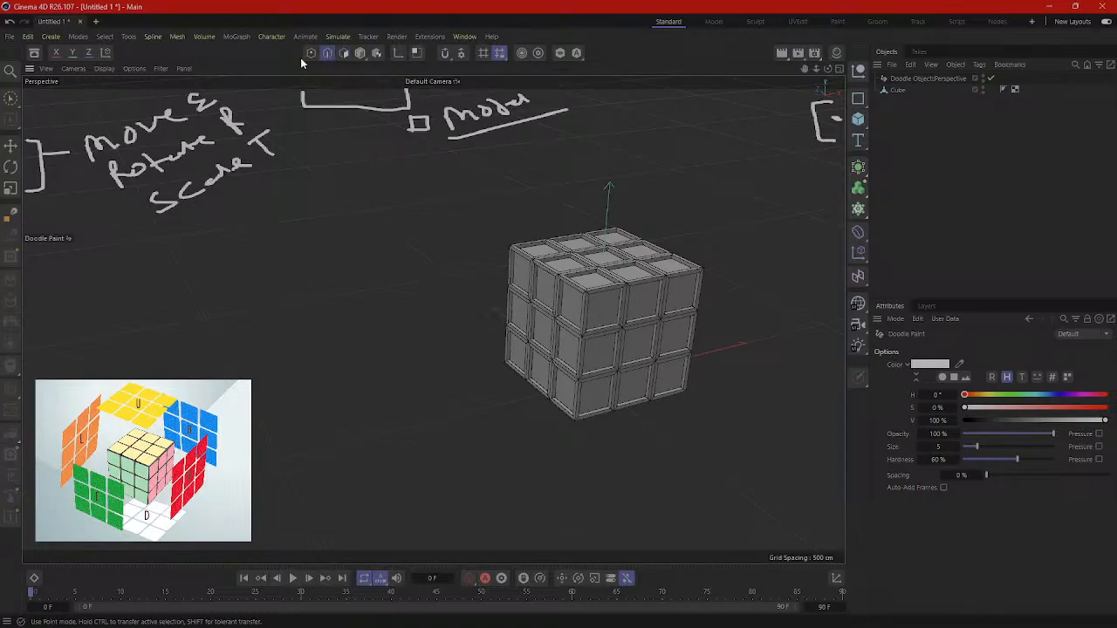
left_click(313, 55)
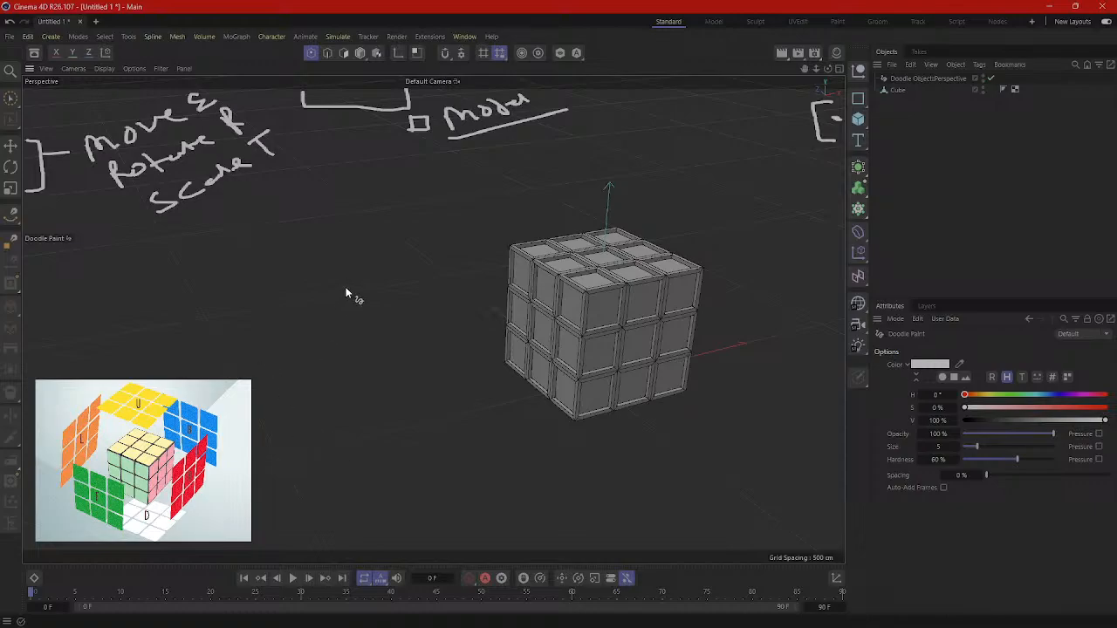
Step: Handwrite the doodle list Insert, Extrude, Loopcut and Bevel in the empty area beside the cube
mouse_move(341, 291)
left_mouse_down("alt")
mouse_move(404, 287)
mouse_move(339, 295)
mouse_move(330, 309)
left_mouse_up("alt")
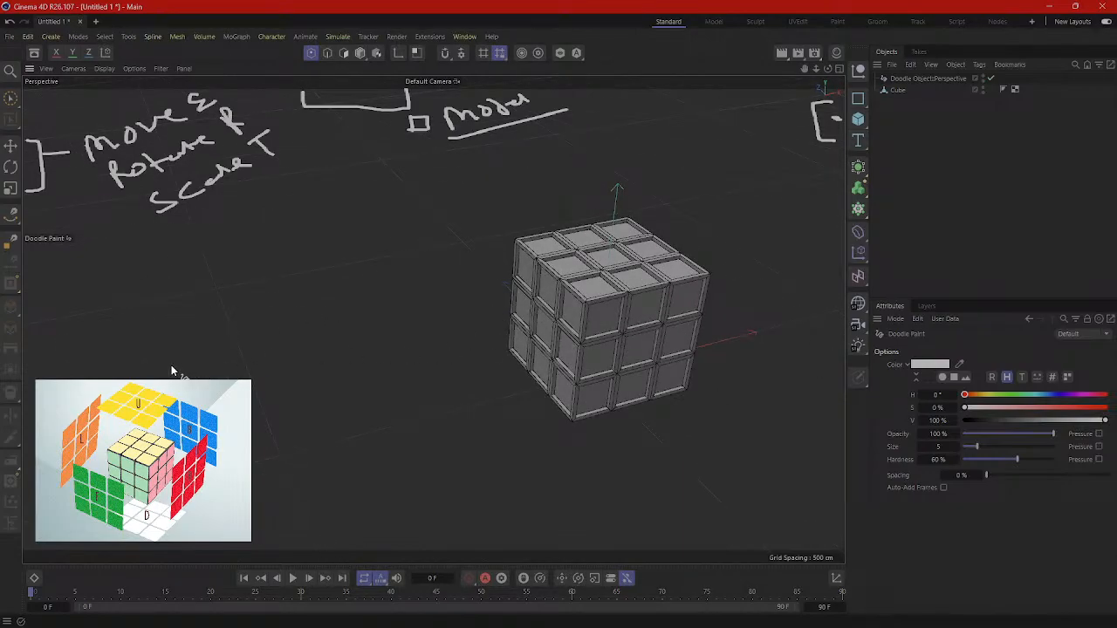
left_click_drag(170, 388, 231, 372)
left_click_drag(236, 333, 248, 349)
left_click_drag(292, 284, 318, 308)
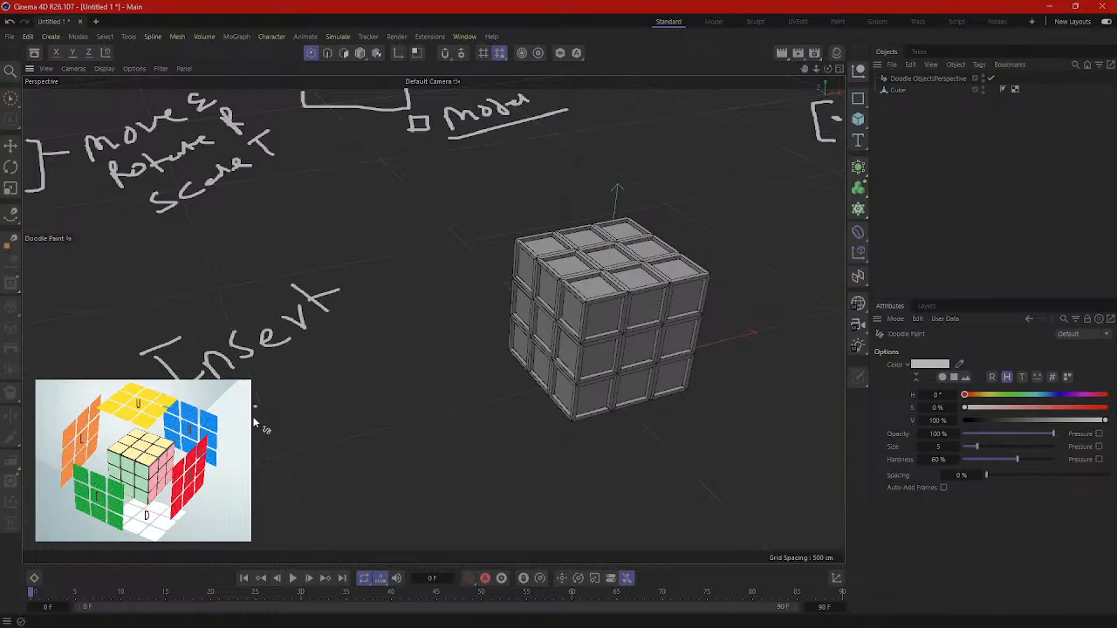
left_click_drag(255, 407, 260, 426)
left_click_drag(252, 428, 267, 424)
mouse_move(319, 384)
left_mouse_down()
mouse_move(356, 390)
mouse_move(379, 370)
left_mouse_up()
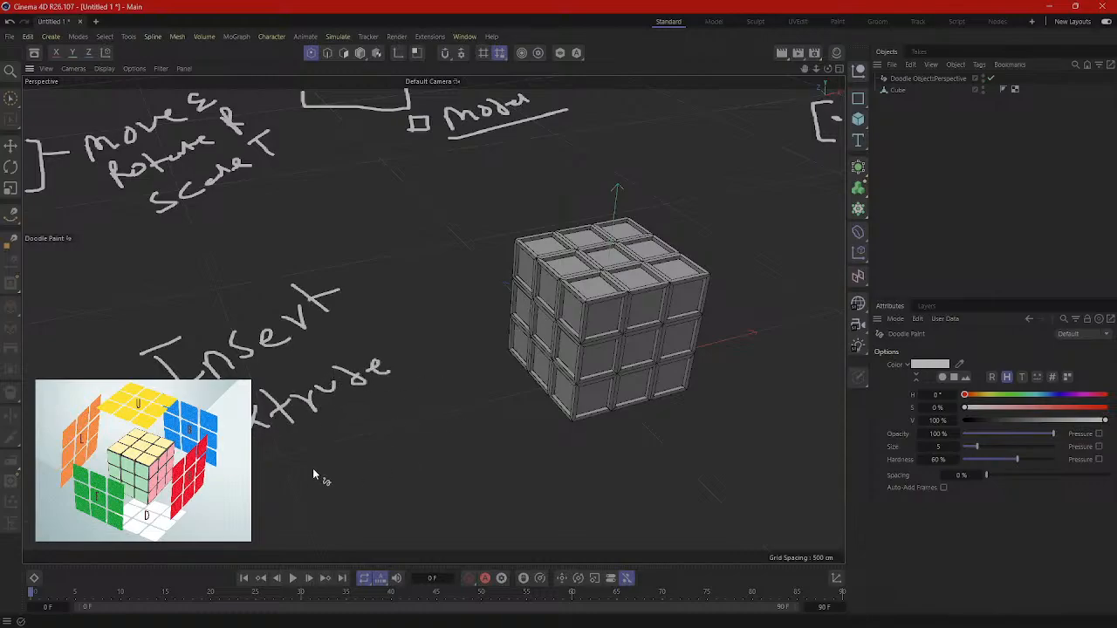
mouse_move(329, 475)
left_mouse_down()
mouse_move(344, 449)
mouse_move(361, 455)
left_mouse_up()
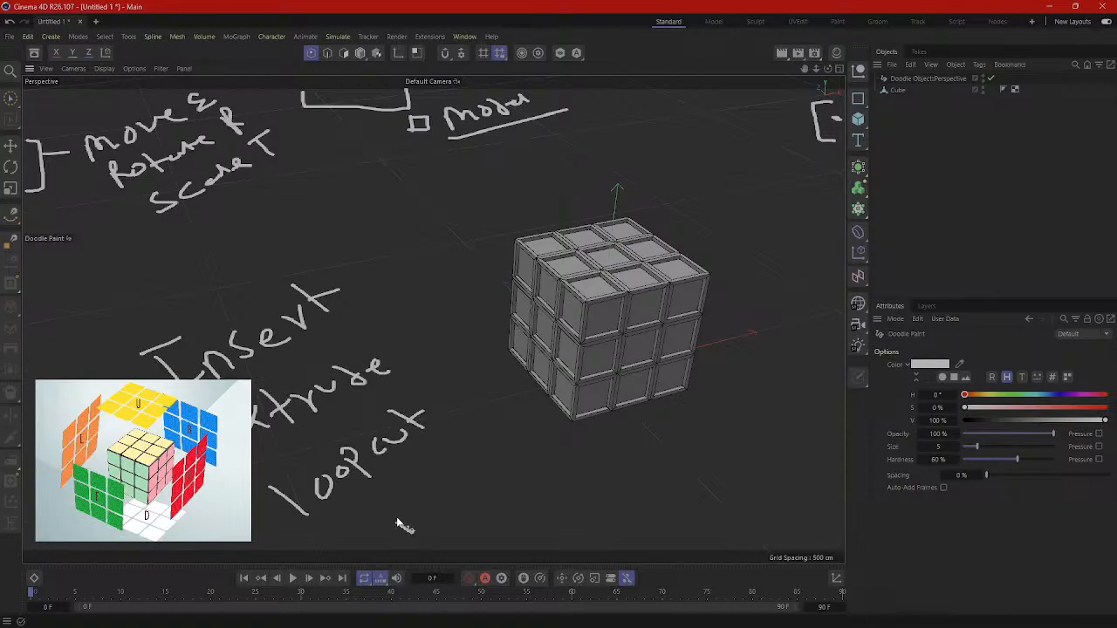
left_click_drag(465, 487, 525, 452)
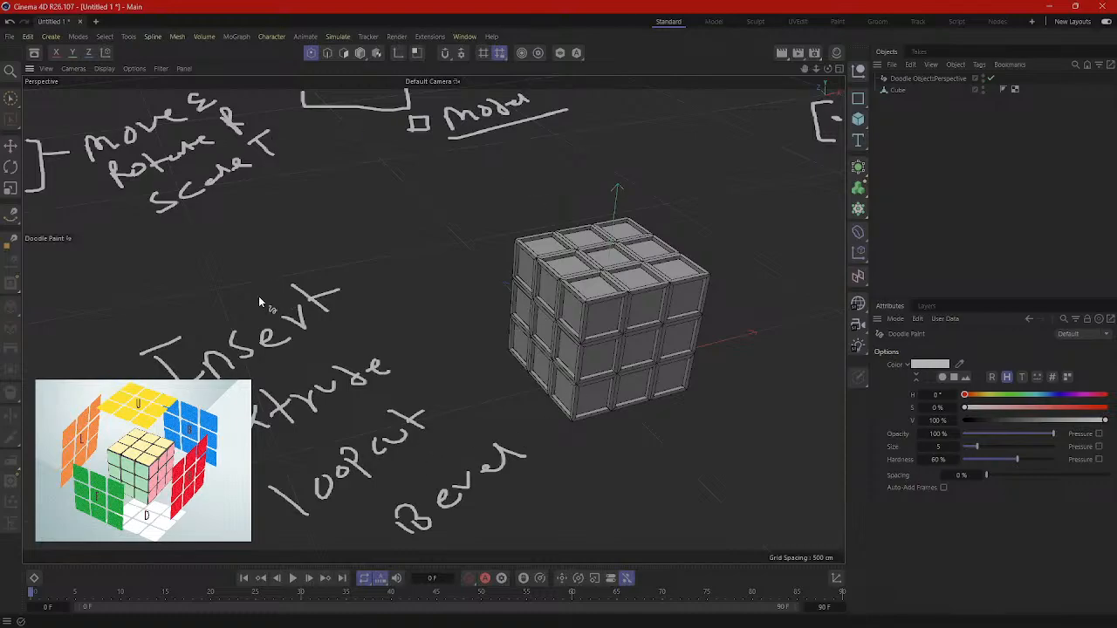
Step: Doodle bent lines over the Insert, Extrude, Loopcut and Bevel list and around the Move, Rotate and Scale notes
mouse_move(109, 352)
left_mouse_down()
mouse_move(312, 289)
mouse_move(491, 424)
left_mouse_up()
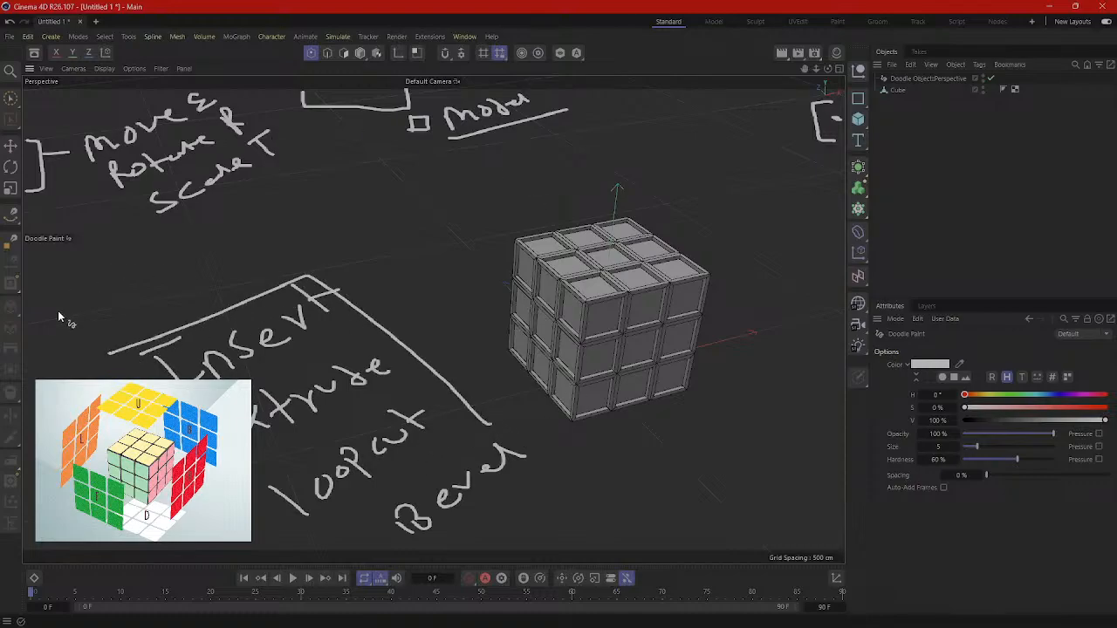
mouse_move(54, 323)
left_mouse_down()
mouse_move(270, 236)
mouse_move(450, 359)
left_mouse_up()
mouse_move(44, 353)
left_mouse_down()
mouse_move(340, 237)
mouse_move(510, 415)
left_mouse_up()
mouse_move(64, 126)
left_mouse_down()
mouse_move(264, 211)
mouse_move(279, 195)
left_mouse_up()
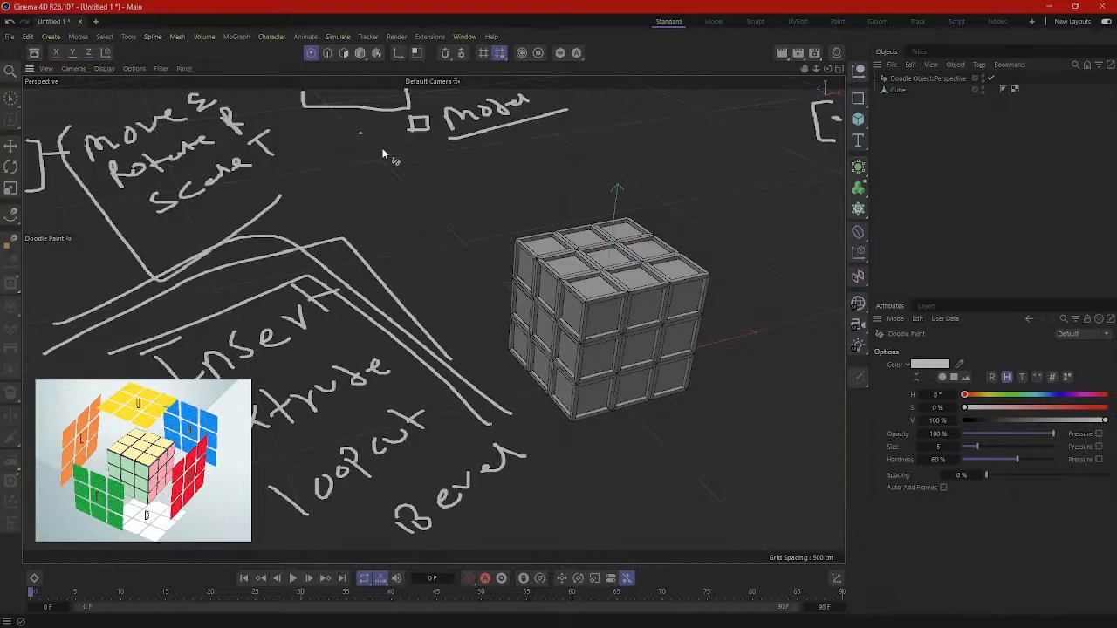
Step: Doodle an arc under Model, loops around the brackets and transform notes, and an arrow line along the Insert, Extrude, Loopcut and Bevel list
left_click_drag(358, 132, 593, 129)
mouse_move(798, 102)
left_mouse_down()
mouse_move(791, 160)
mouse_move(828, 157)
left_mouse_up()
mouse_move(841, 118)
left_mouse_down()
mouse_move(768, 133)
mouse_move(769, 151)
left_mouse_up()
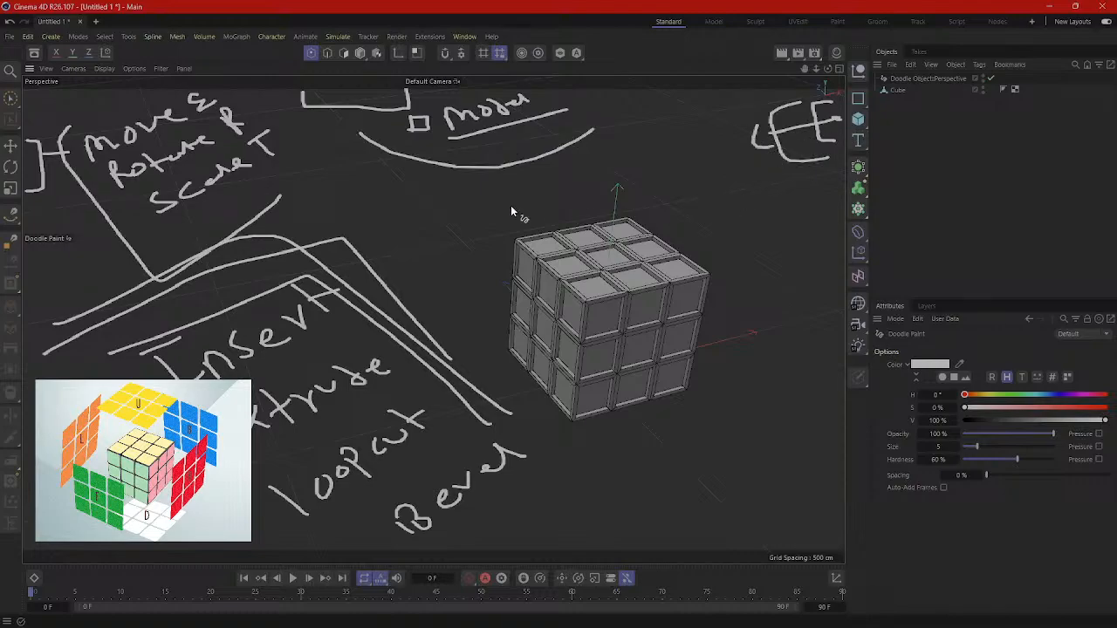
left_click_drag(292, 134, 269, 101)
mouse_move(406, 98)
left_mouse_down()
mouse_move(359, 122)
mouse_move(403, 103)
left_mouse_up()
mouse_move(219, 88)
left_mouse_down()
mouse_move(294, 125)
mouse_move(308, 150)
mouse_move(297, 160)
left_mouse_up()
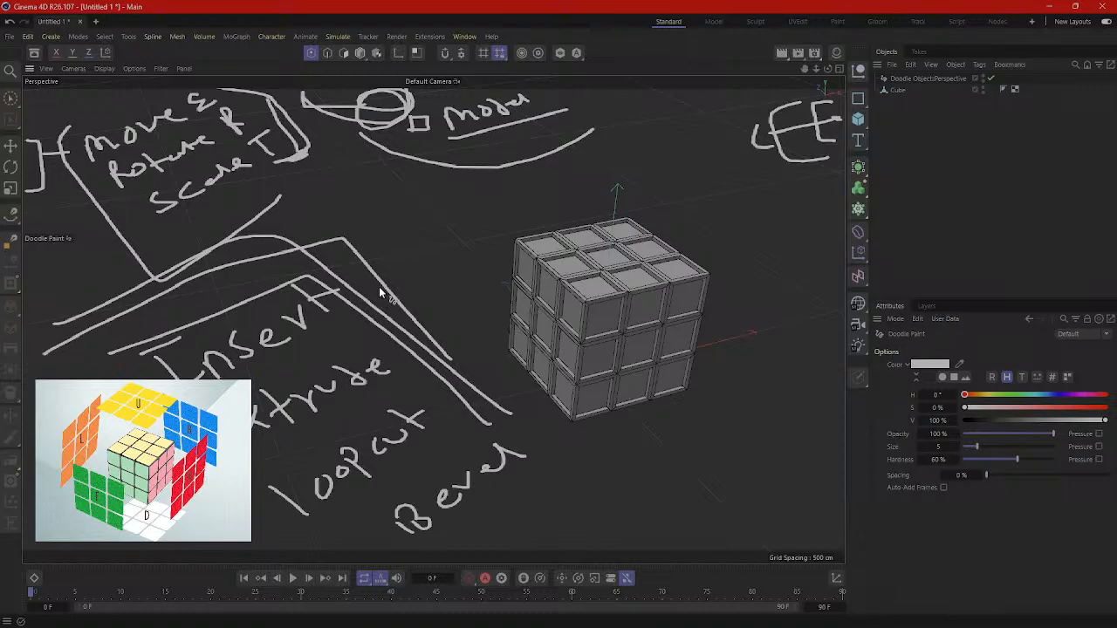
mouse_move(324, 277)
left_mouse_down()
mouse_move(368, 251)
mouse_move(506, 396)
left_mouse_up()
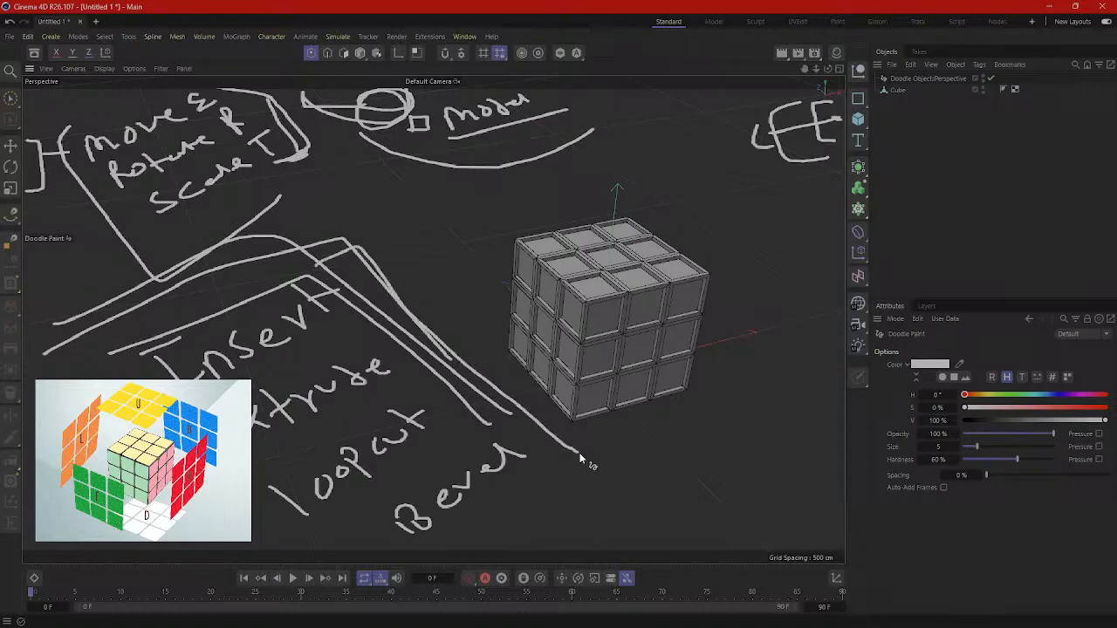
left_click_drag(580, 458, 551, 476)
Step: Doodle a long horizontal line across the Move and Model notes that bends down beside the cube
scroll(565, 366, "down", 2)
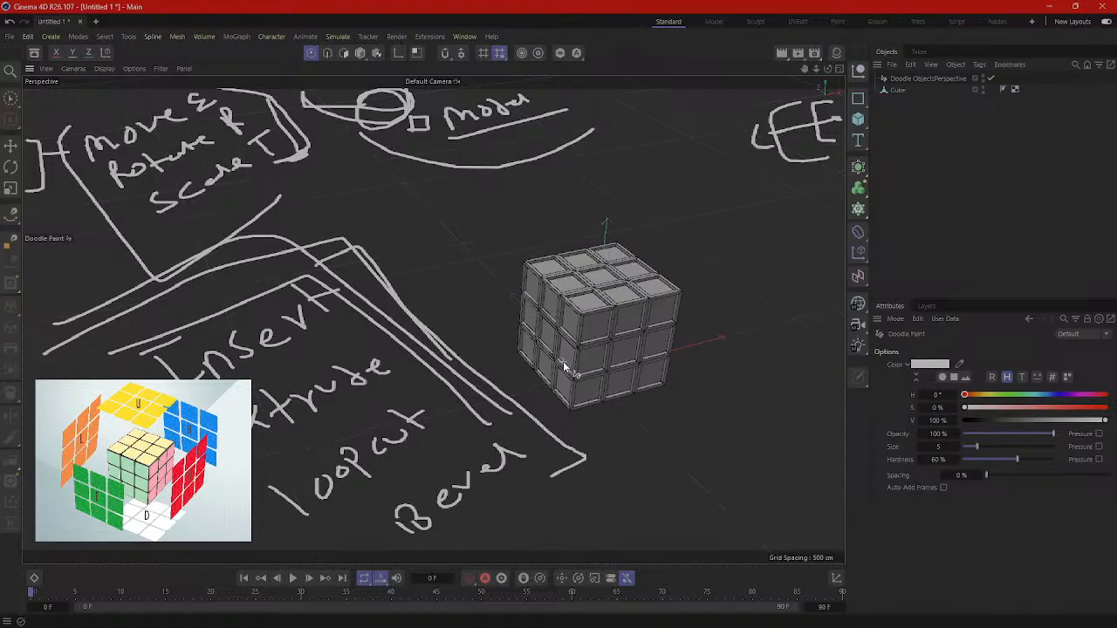
scroll(575, 344, "up", 4)
scroll(609, 286, "down", 1)
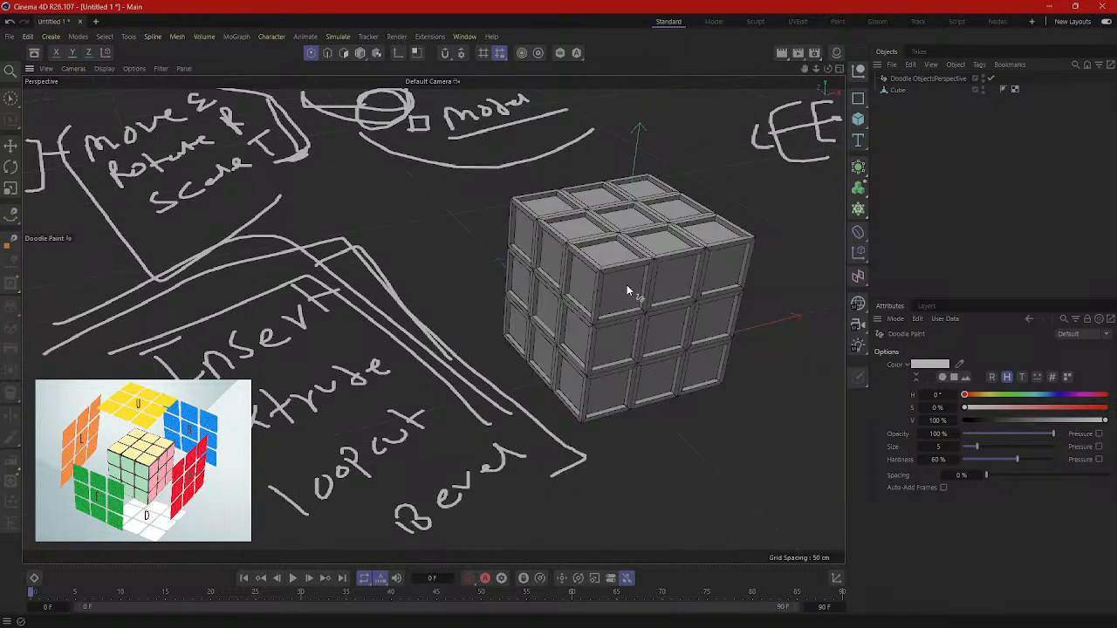
scroll(627, 290, "down", 3)
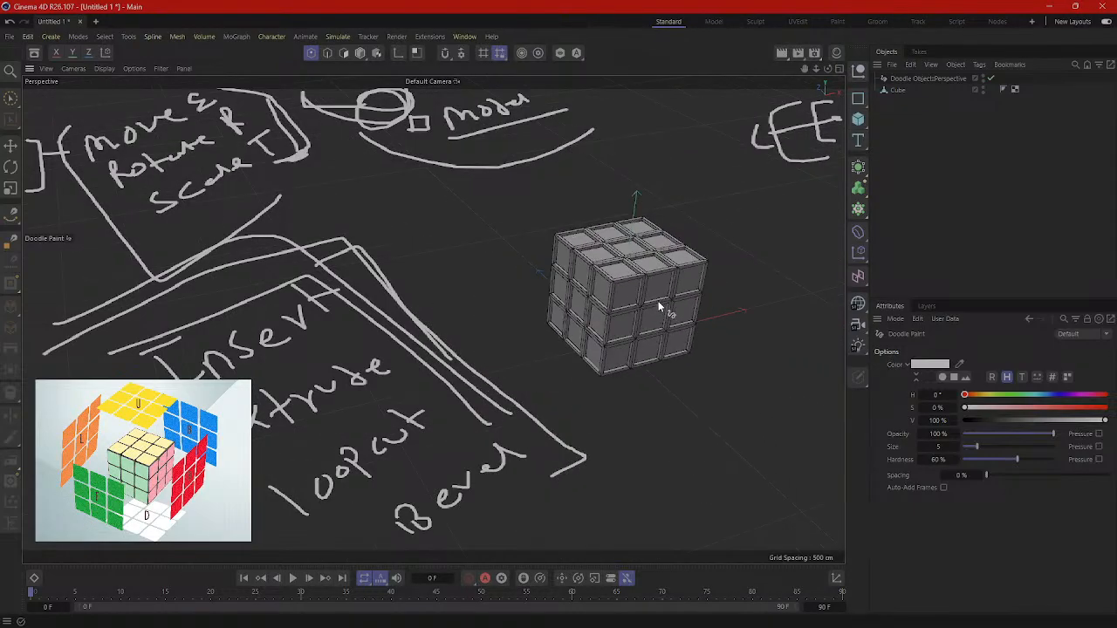
mouse_move(661, 307)
left_mouse_down("alt")
mouse_move(580, 263)
mouse_move(595, 236)
mouse_move(543, 245)
mouse_move(576, 250)
mouse_move(619, 271)
mouse_move(611, 275)
mouse_move(673, 225)
mouse_move(626, 287)
left_mouse_up("alt")
scroll(513, 323, "up", 3)
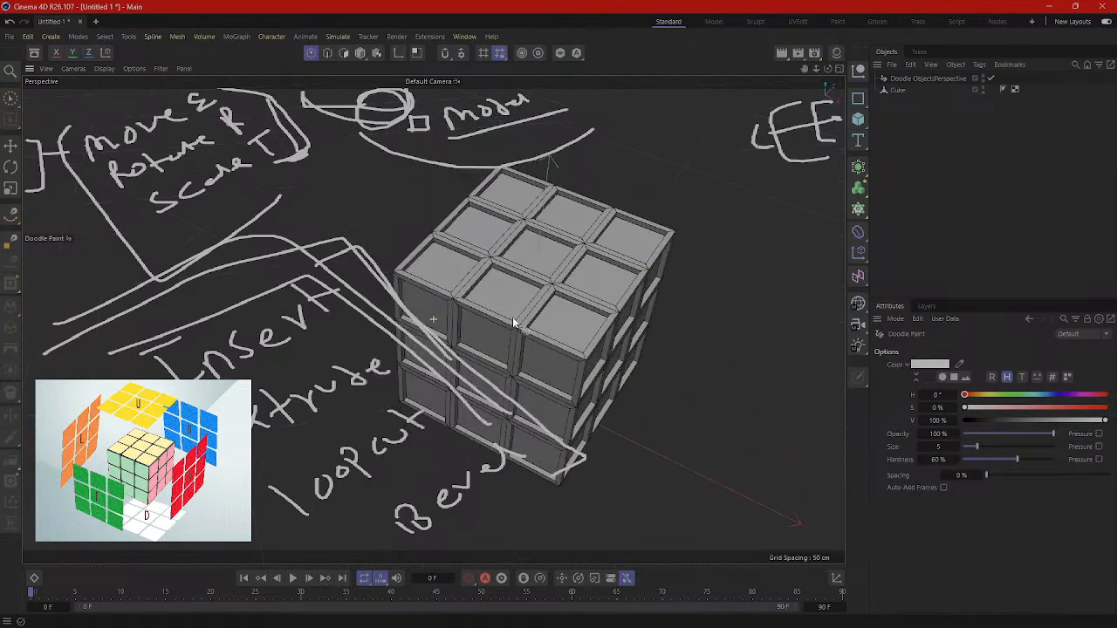
mouse_move(513, 322)
left_mouse_down("alt")
mouse_move(466, 312)
mouse_move(661, 253)
mouse_move(677, 268)
mouse_move(716, 252)
mouse_move(710, 272)
left_mouse_up("alt")
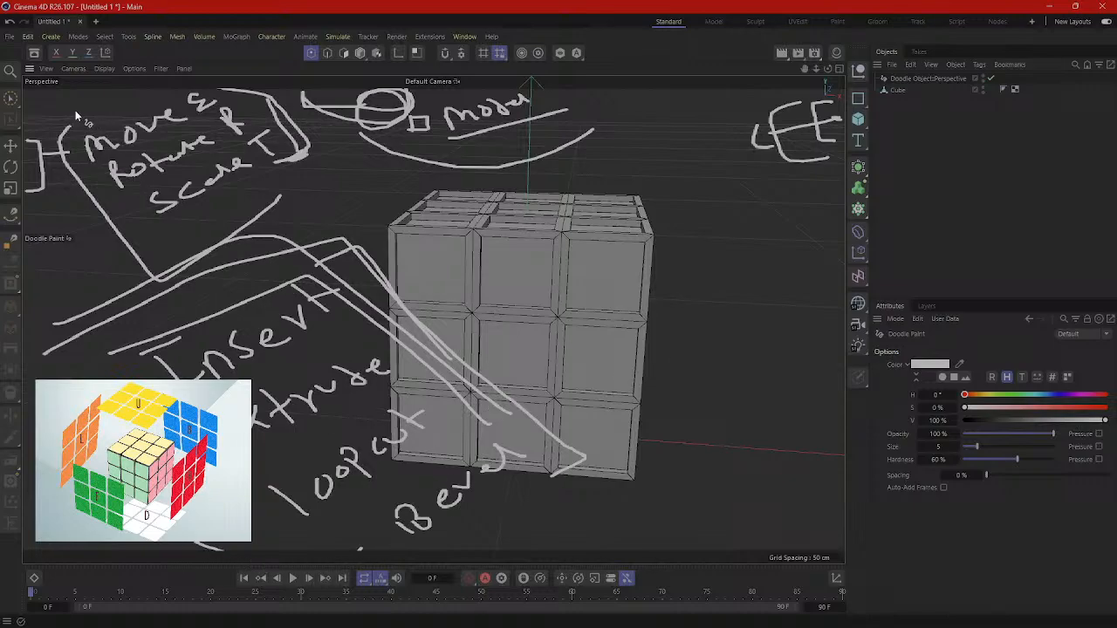
mouse_move(69, 108)
left_mouse_down()
mouse_move(271, 106)
mouse_move(676, 131)
mouse_move(689, 189)
left_mouse_up()
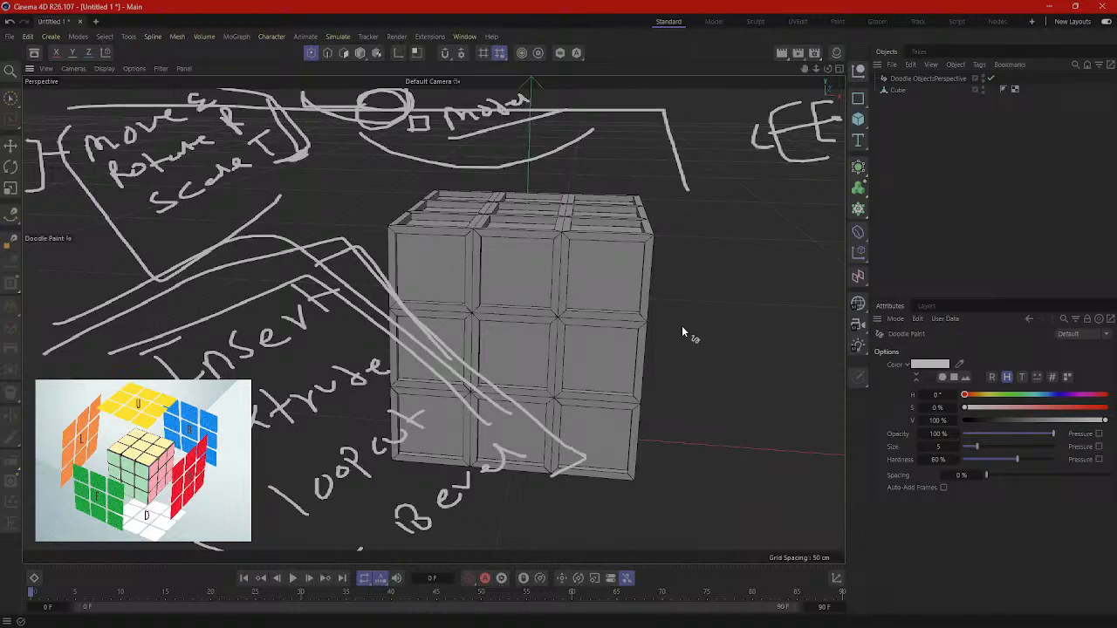
scroll(520, 170, "down", 4)
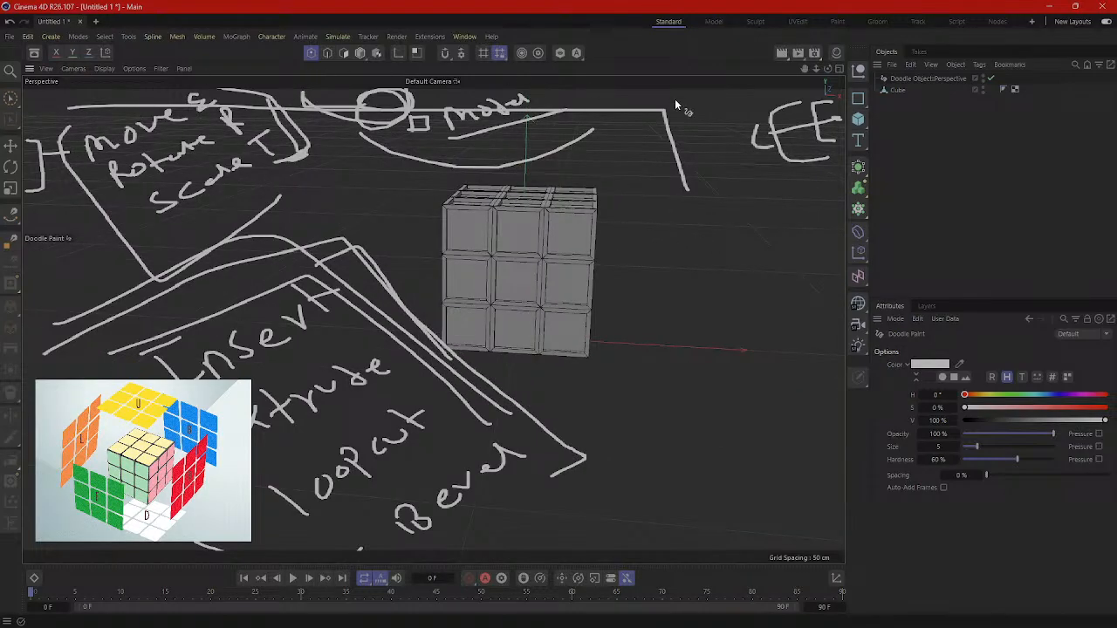
Step: Select the cube in Model mode and erase all the doodle notes around it with the Doodle Eraser
key("e")
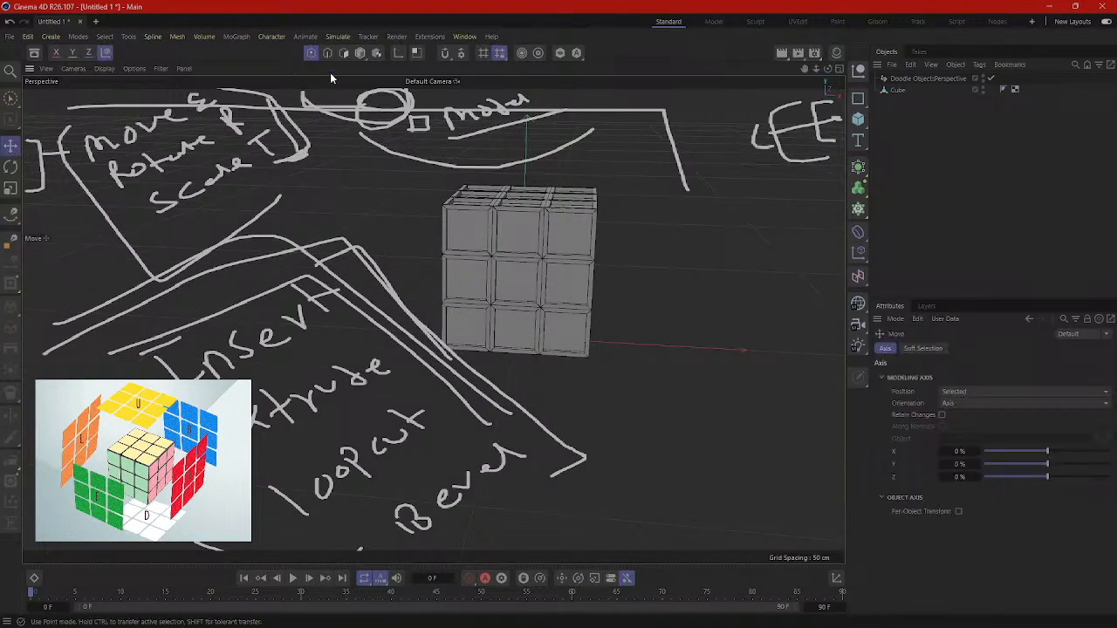
left_click(897, 90)
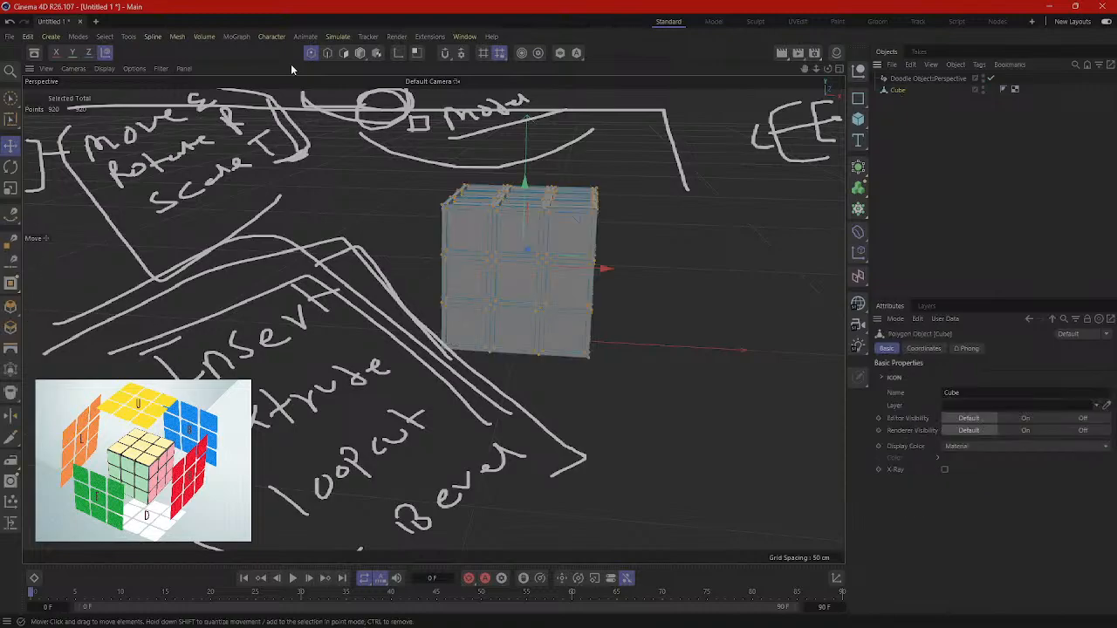
left_click(365, 53)
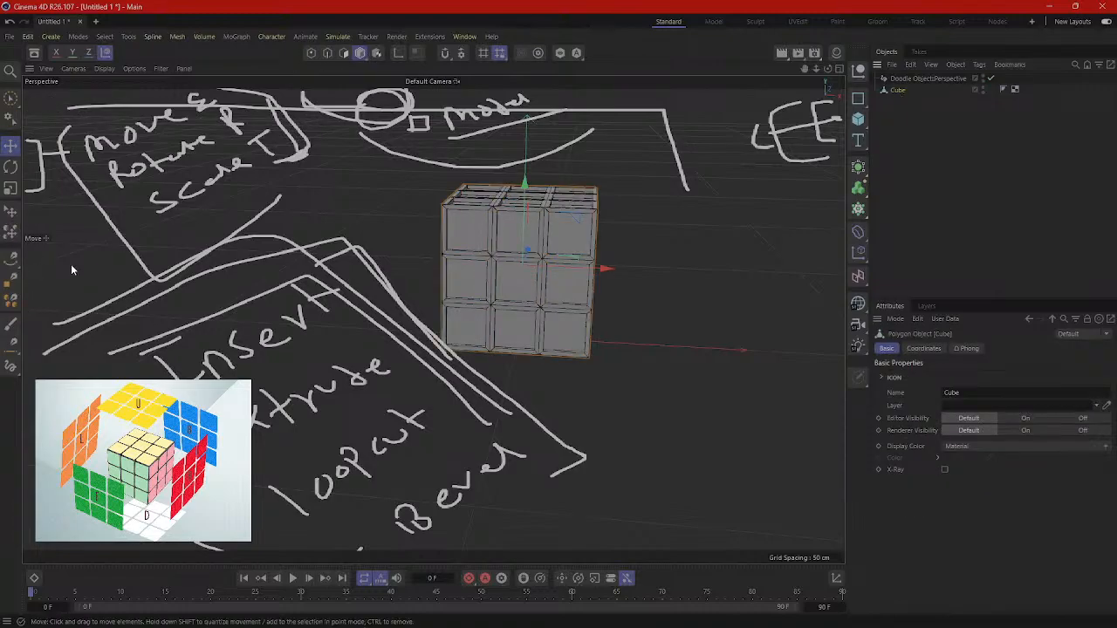
left_click(10, 365)
mouse_move(452, 92)
left_mouse_down()
mouse_move(489, 148)
mouse_move(523, 123)
mouse_move(786, 131)
mouse_move(146, 101)
left_mouse_up()
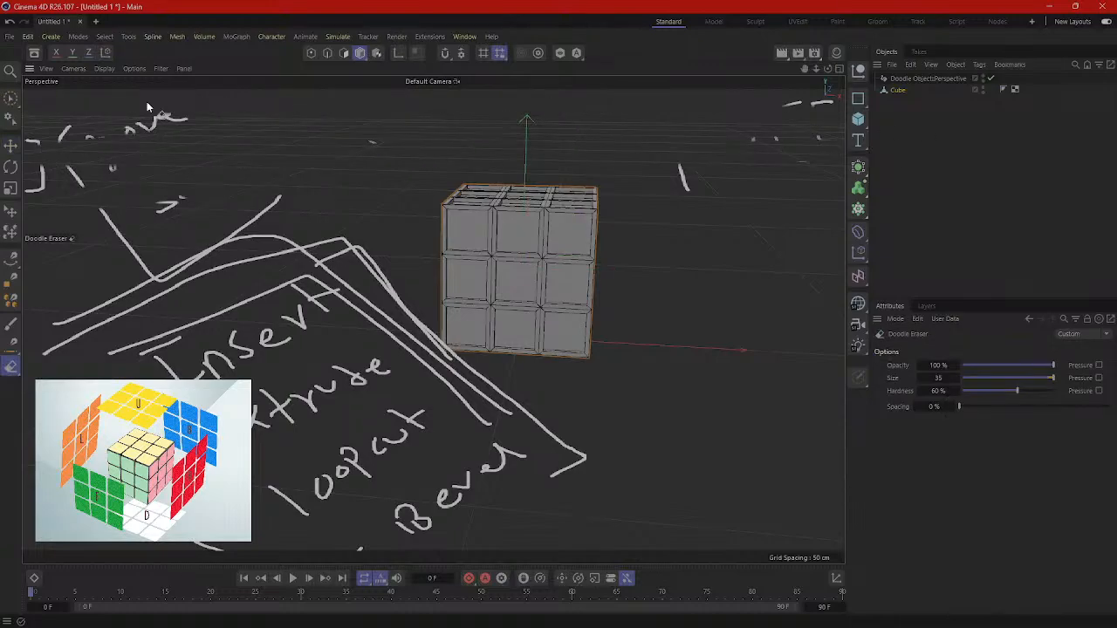
mouse_move(295, 130)
left_mouse_down()
mouse_move(35, 144)
mouse_move(13, 240)
mouse_move(262, 209)
mouse_move(218, 171)
mouse_move(312, 201)
mouse_move(842, 157)
mouse_move(625, 126)
mouse_move(149, 295)
mouse_move(489, 229)
mouse_move(50, 277)
mouse_move(472, 301)
mouse_move(441, 358)
mouse_move(670, 531)
mouse_move(419, 515)
mouse_move(567, 450)
mouse_move(211, 543)
mouse_move(518, 511)
mouse_move(323, 453)
mouse_move(532, 410)
mouse_move(408, 365)
mouse_move(323, 386)
mouse_move(541, 378)
mouse_move(131, 336)
mouse_move(243, 280)
mouse_move(683, 187)
mouse_move(510, 233)
mouse_move(326, 263)
mouse_move(292, 233)
mouse_move(459, 262)
mouse_move(505, 205)
mouse_move(508, 341)
mouse_move(347, 342)
left_mouse_up()
scroll(297, 233, "down", 2)
scroll(302, 233, "up", 4)
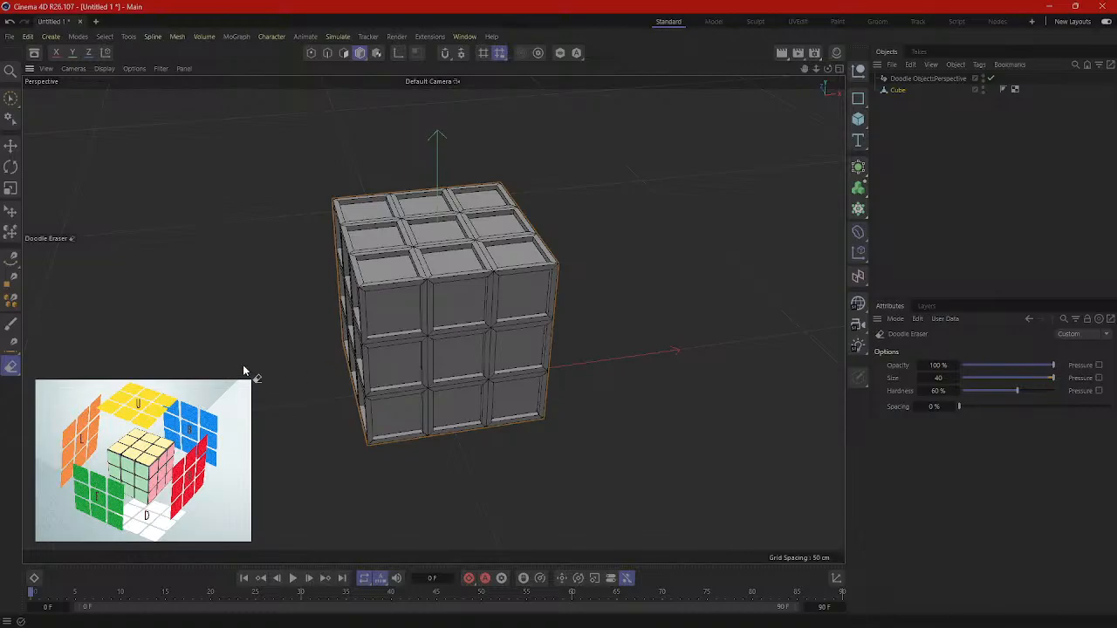
Step: Add a new cube primitive and move it along the X axis until it stands clear of the Rubik's cube
left_click_drag(244, 369, 577, 285, "alt")
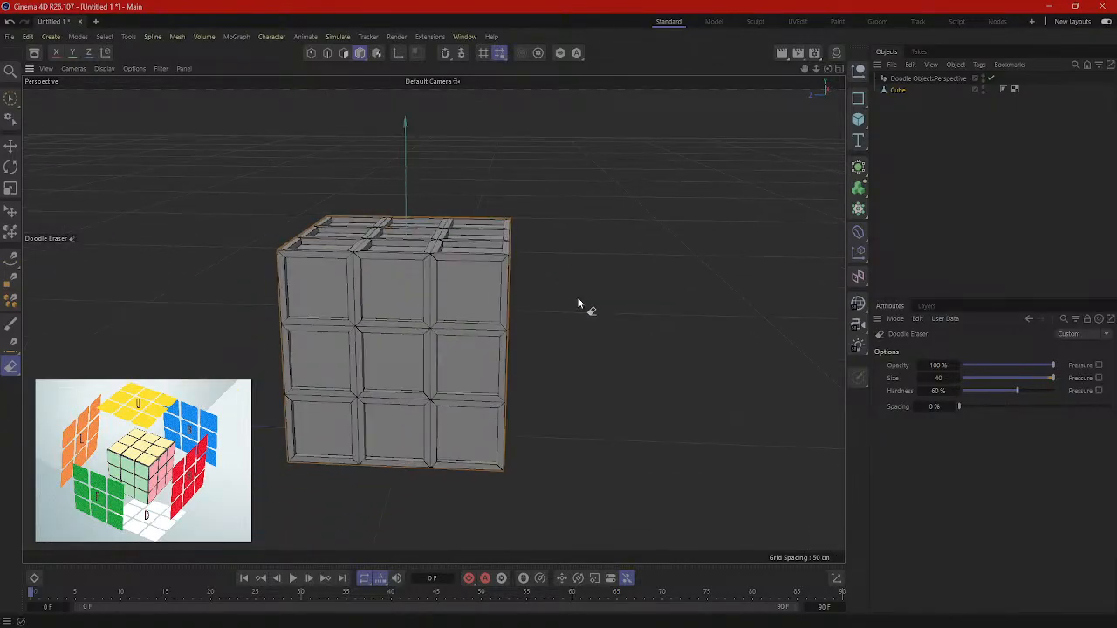
left_click_drag(599, 327, 549, 278, "alt")
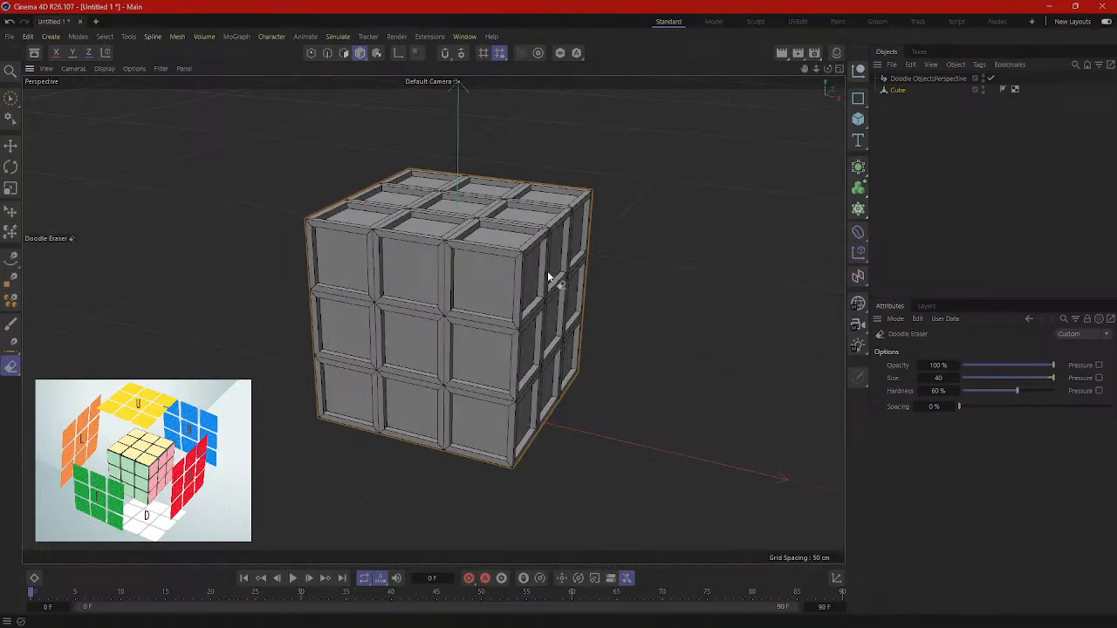
left_click_drag(549, 279, 569, 291, "alt")
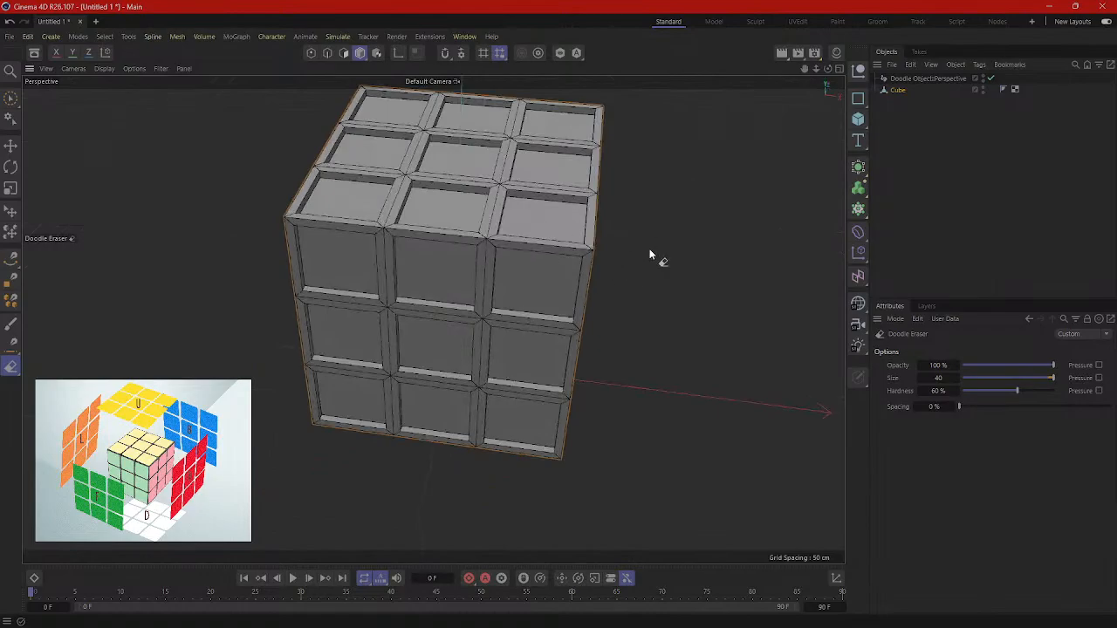
left_click_drag(654, 252, 642, 300, "alt")
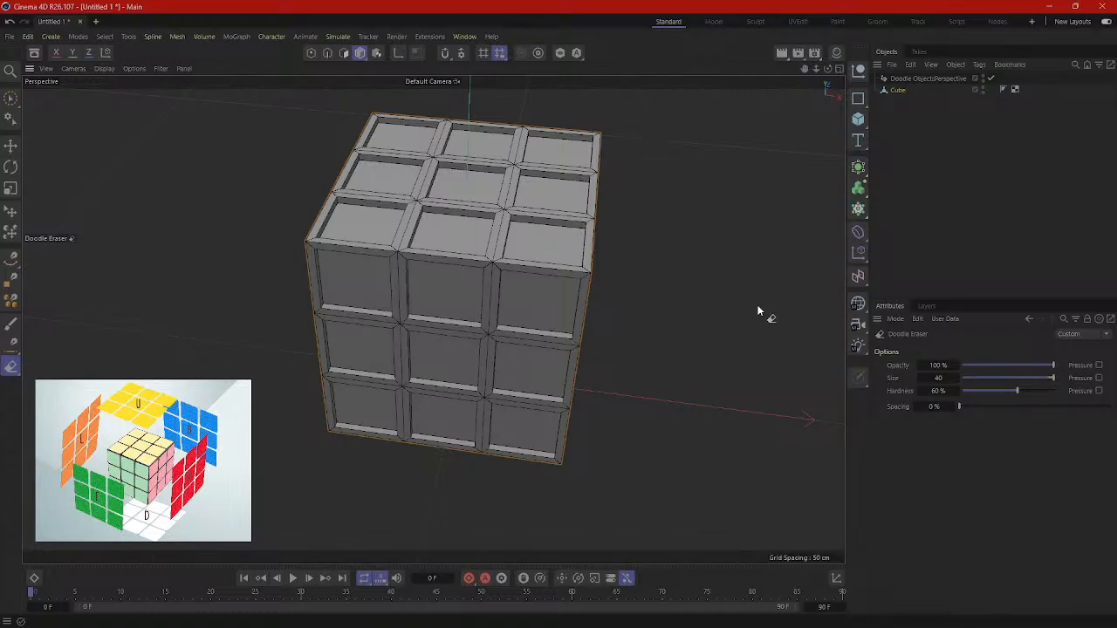
left_click_drag(757, 311, 707, 252, "alt")
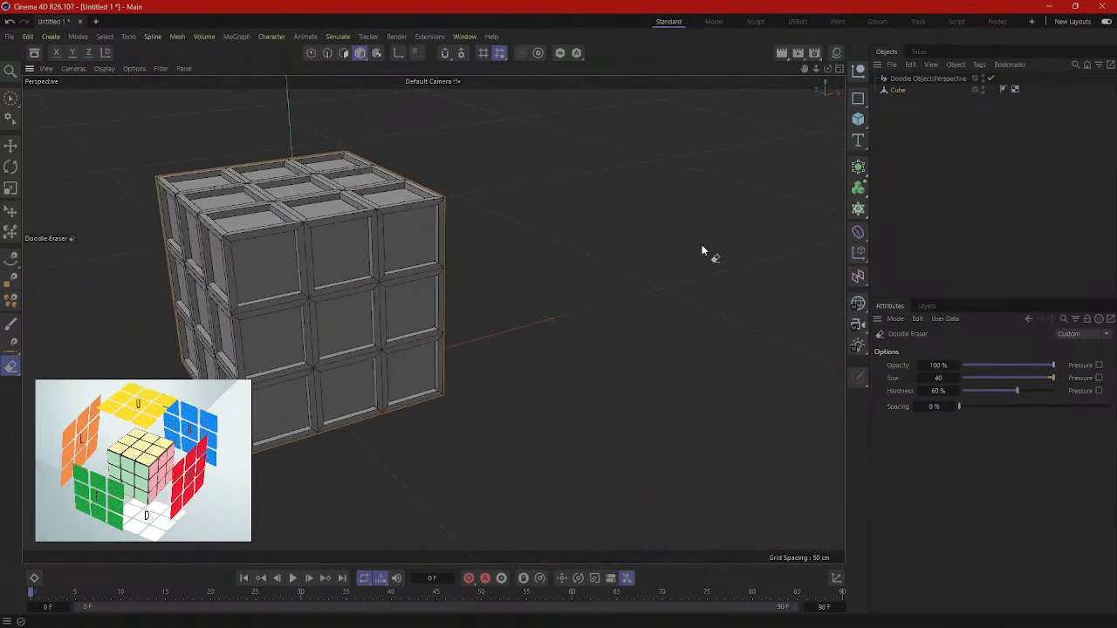
left_click(860, 120)
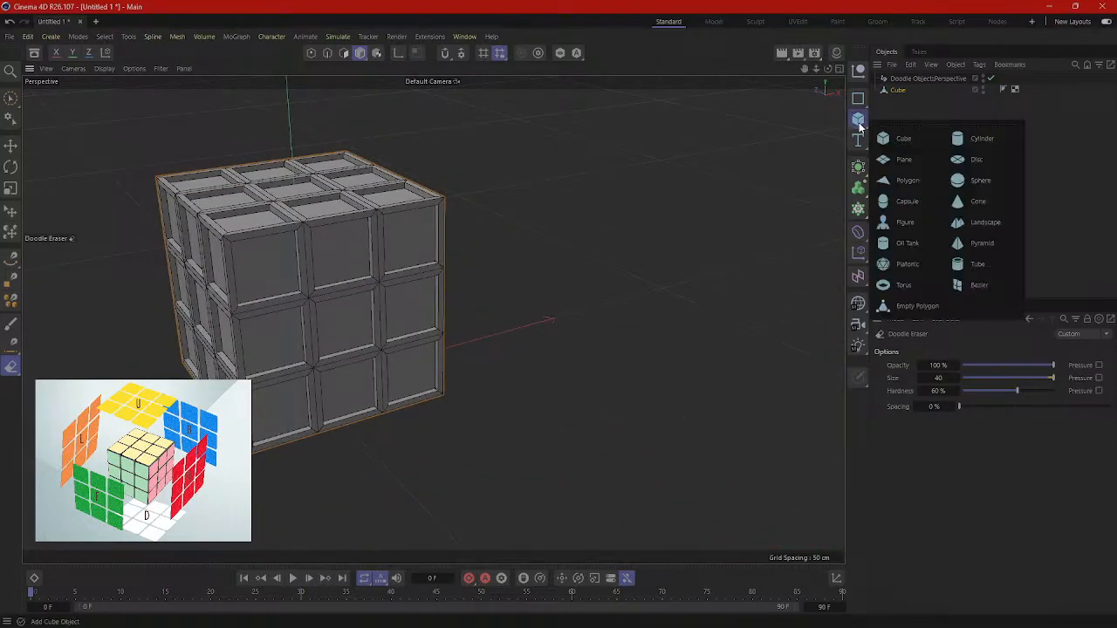
left_click(914, 143)
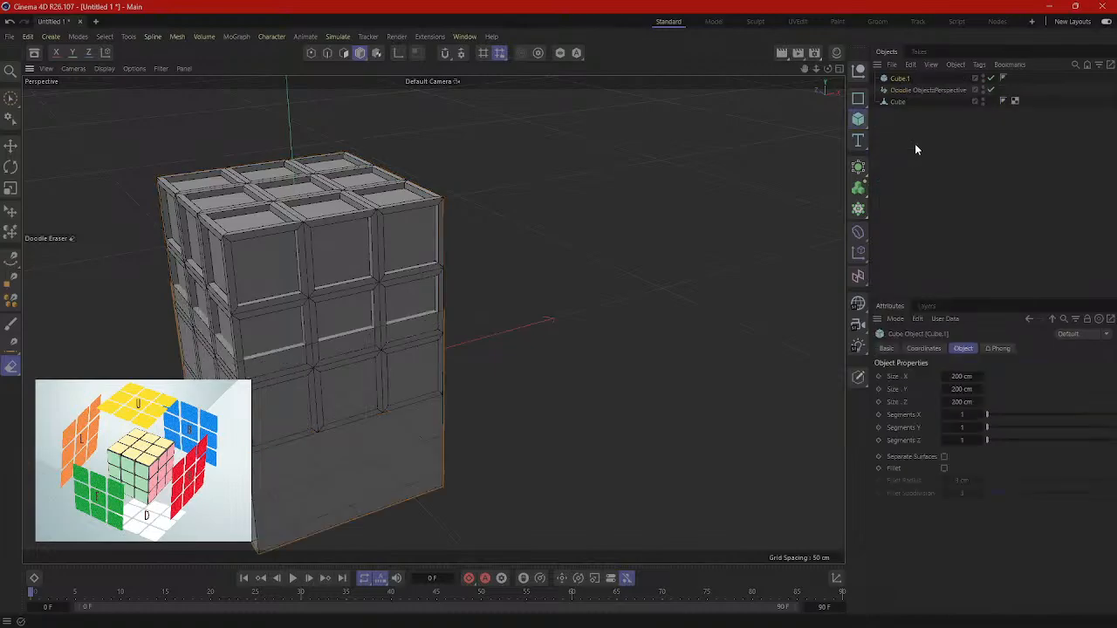
key("e")
left_click_drag(376, 372, 704, 282)
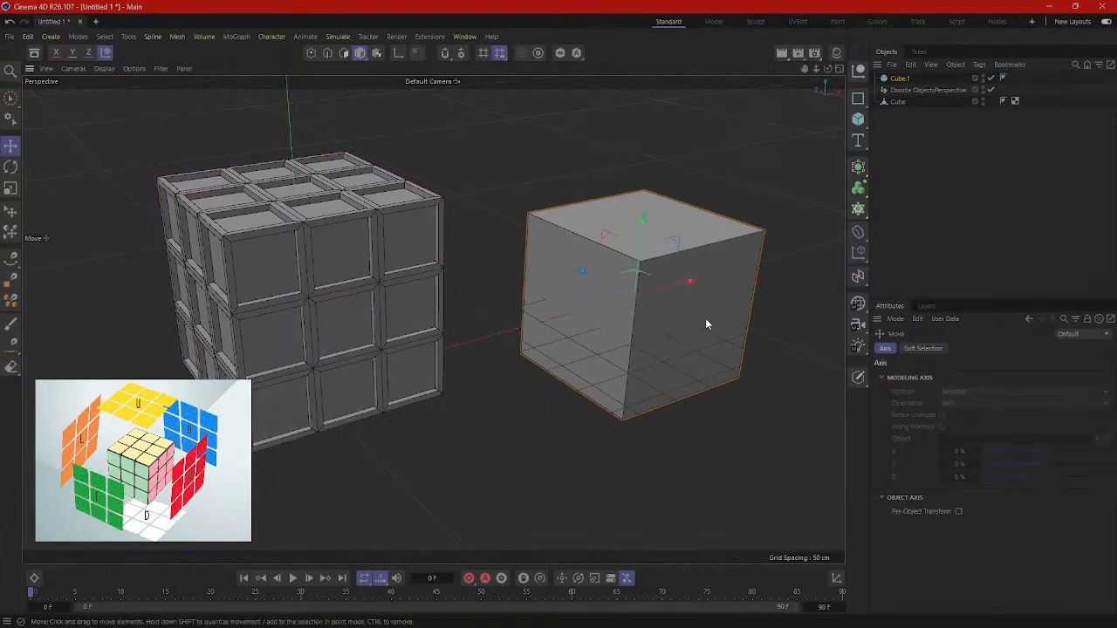
Step: Move the new cube farther along the X axis and raise it along Y
middle_click_drag(705, 321, 529, 307, "alt")
left_click_drag(539, 294, 597, 276)
middle_click_drag(630, 298, 531, 354, "alt")
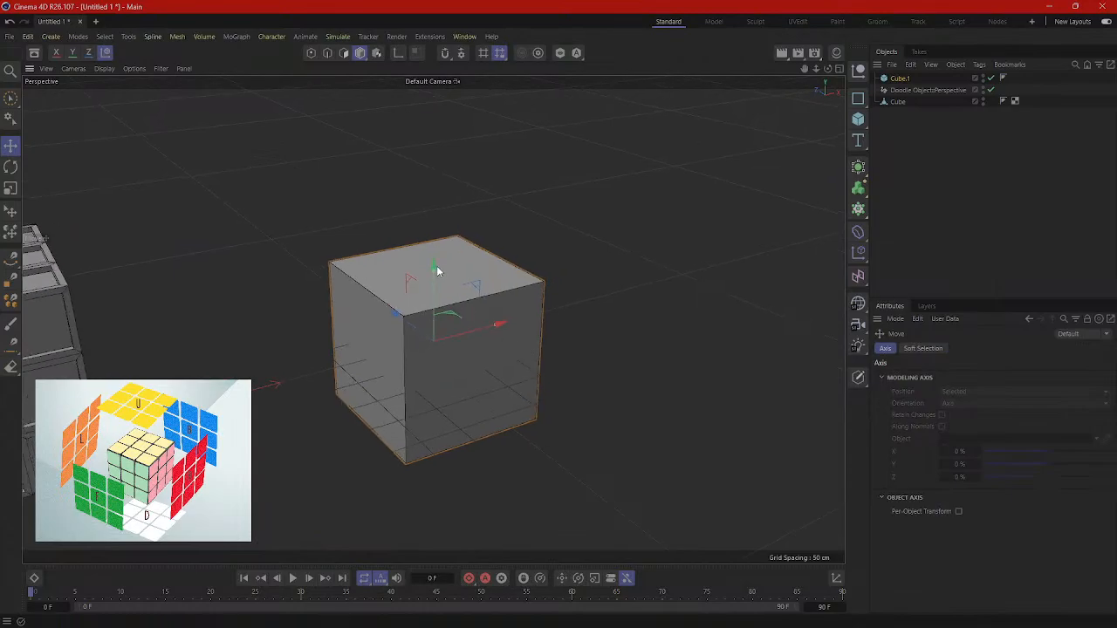
left_click_drag(437, 270, 433, 130)
left_click_drag(583, 292, 521, 266, "alt")
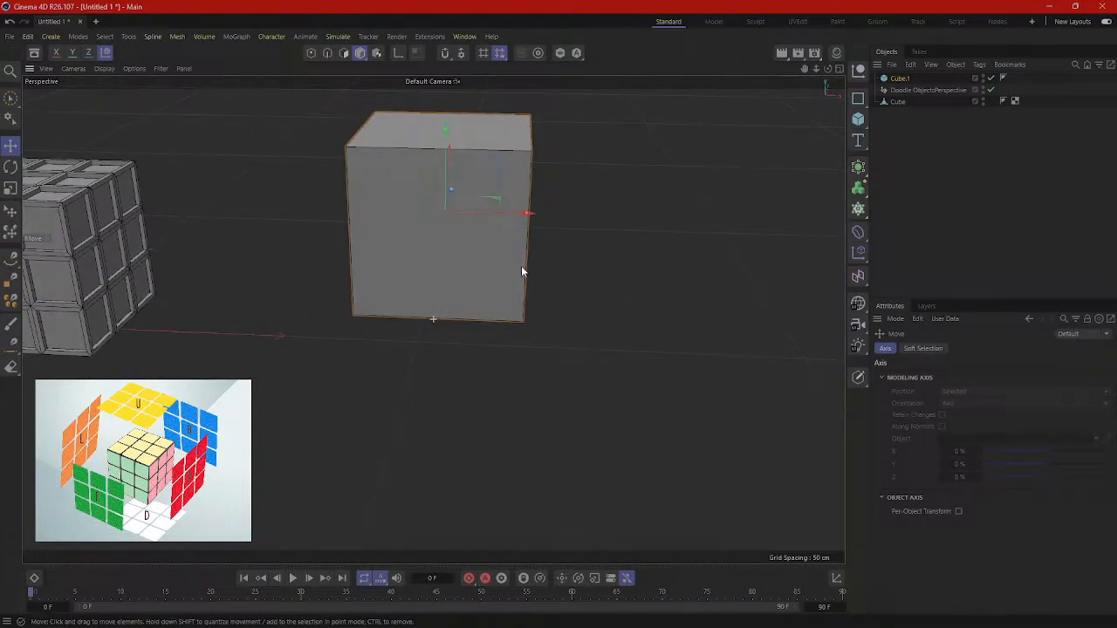
left_click_drag(505, 303, 526, 270, "alt")
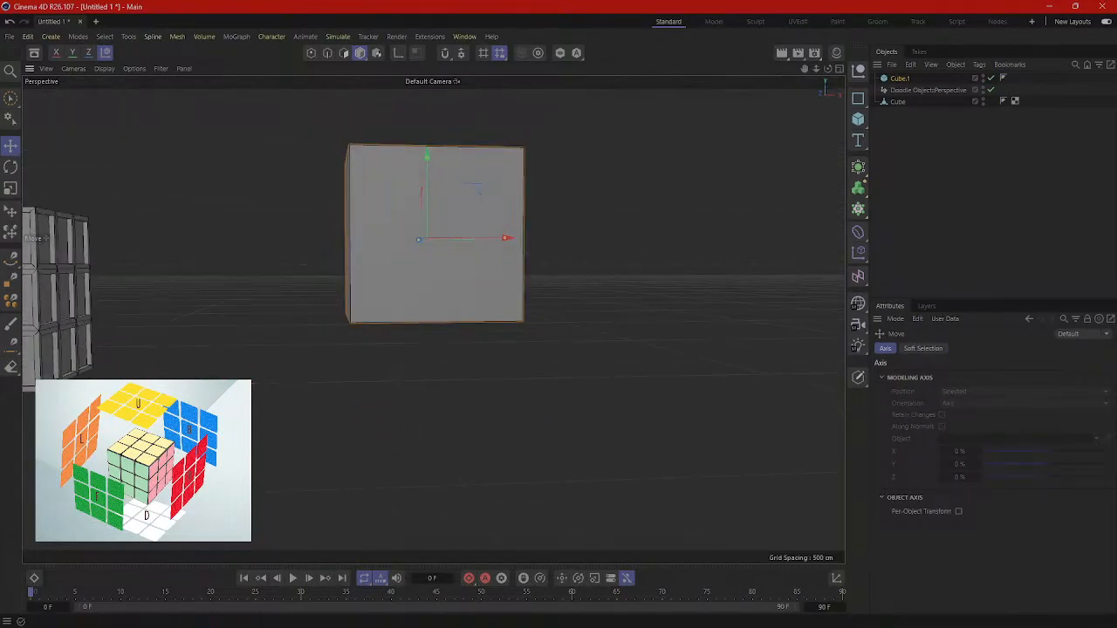
Step: Switch to the browser, maximize its window and look through the wooden box image results
key("super+e")
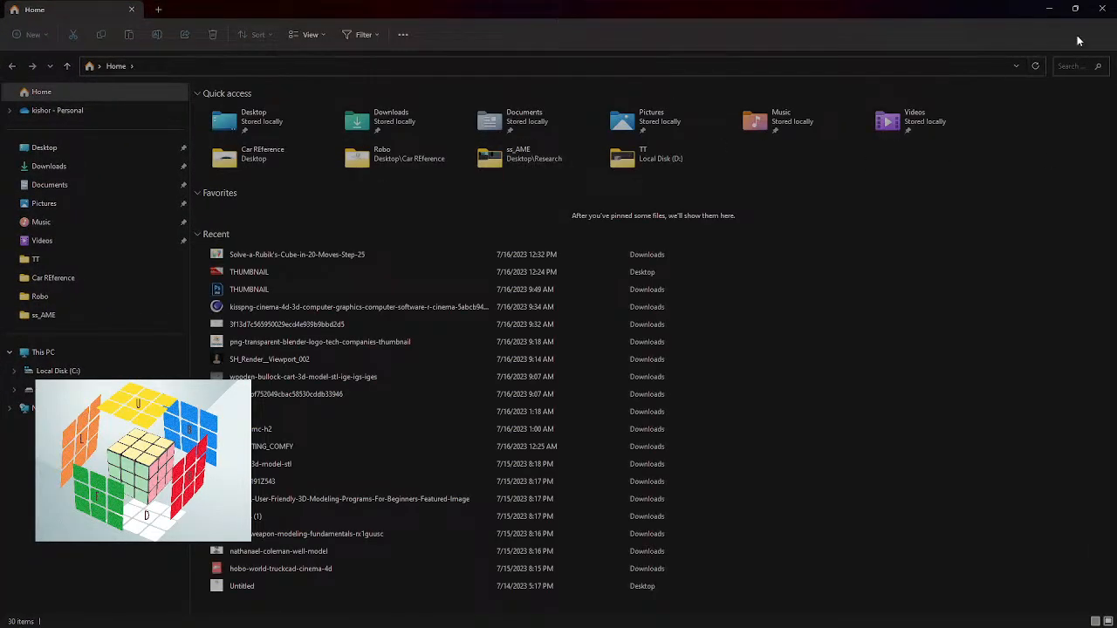
left_click(1102, 8)
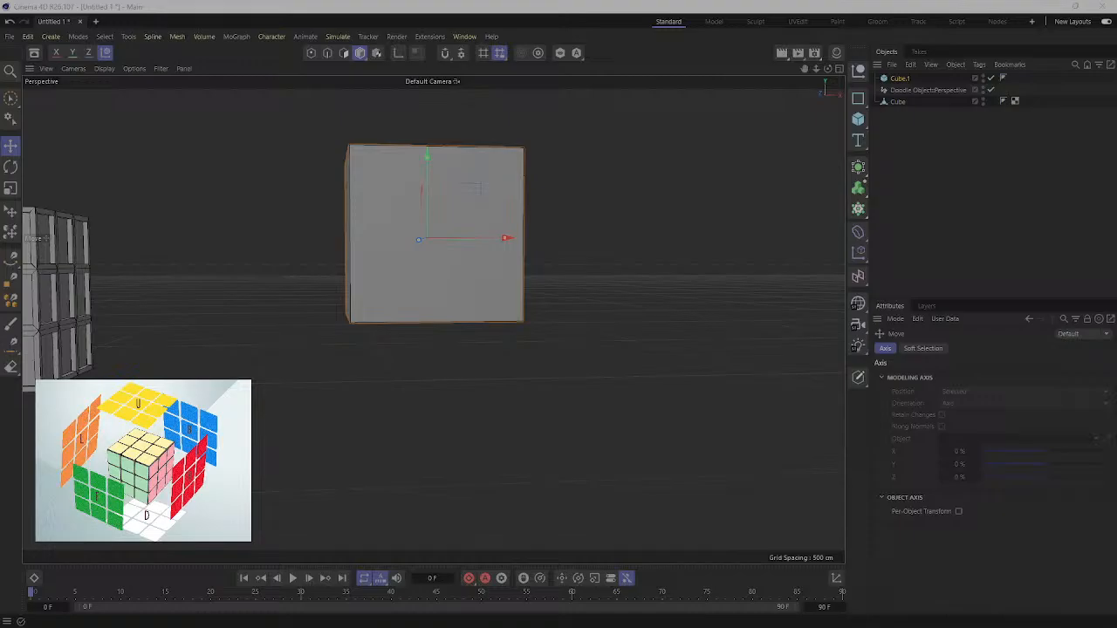
left_click_drag(1116, 94, 262, 75)
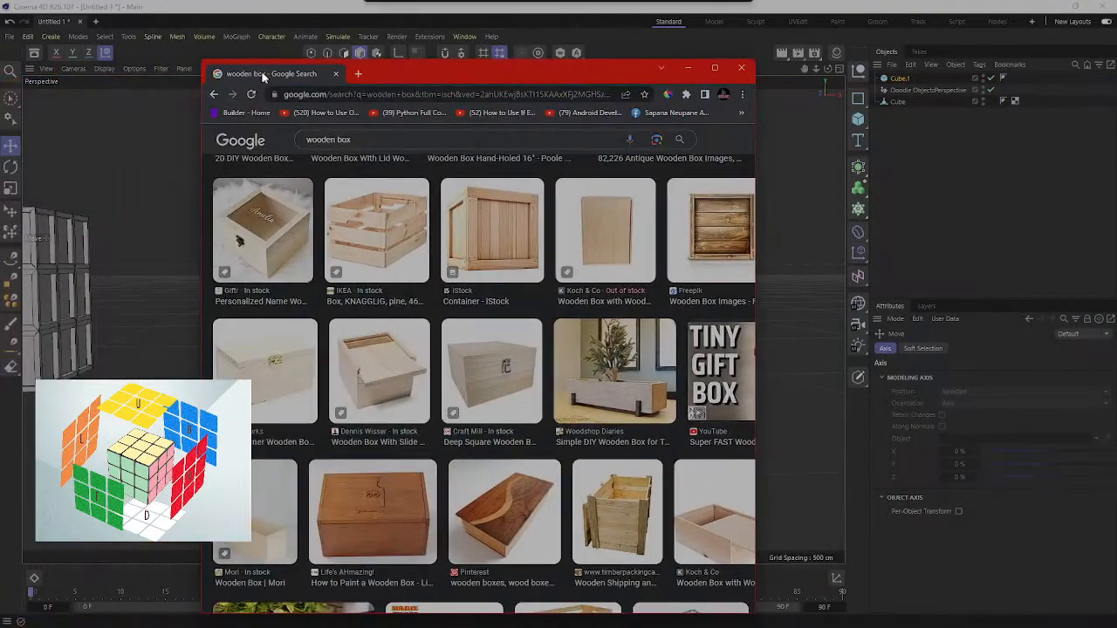
left_click(710, 64)
scroll(721, 218, "down", 10)
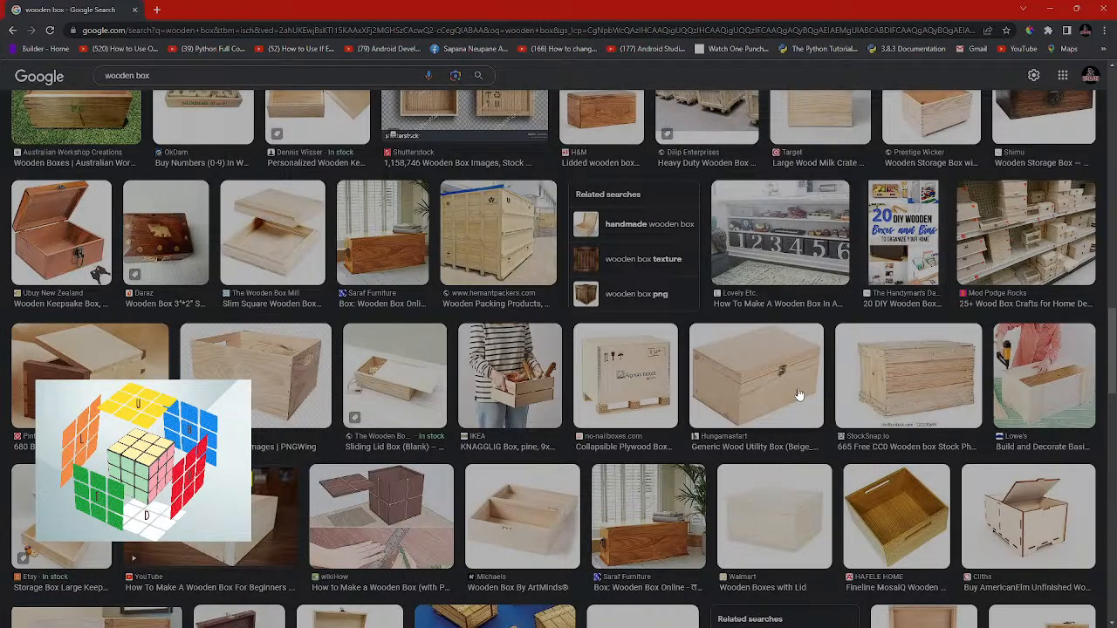
Step: Preview several wooden crate photos and their related images as modeling references, and return to the new cube in Cinema 4D
left_click(916, 385)
scroll(843, 400, "down", 3)
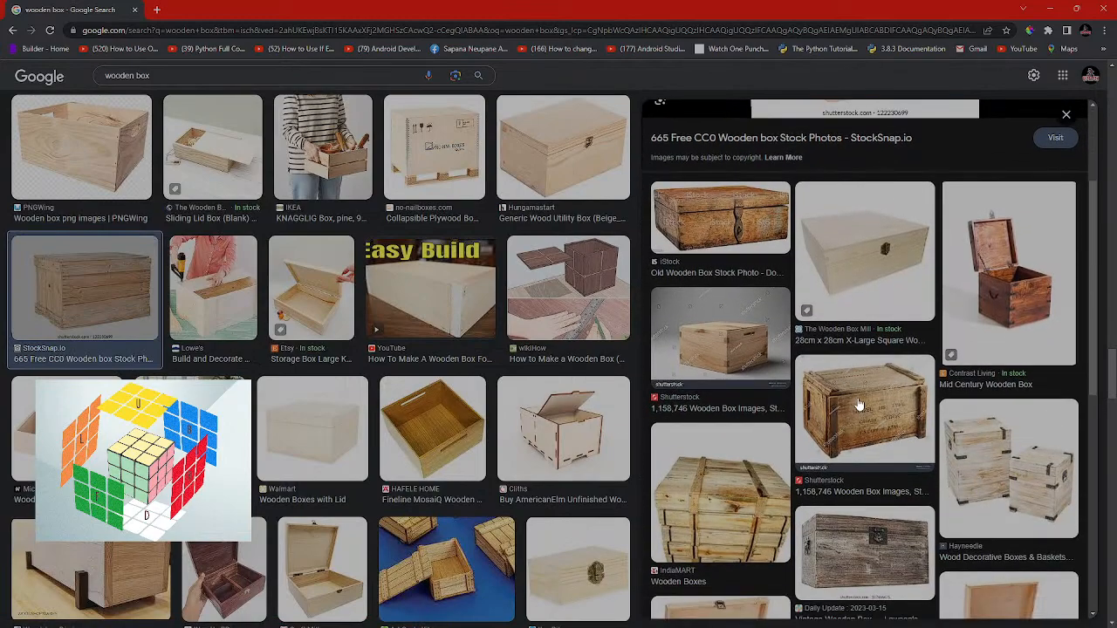
left_click(861, 401)
scroll(829, 419, "down", 5)
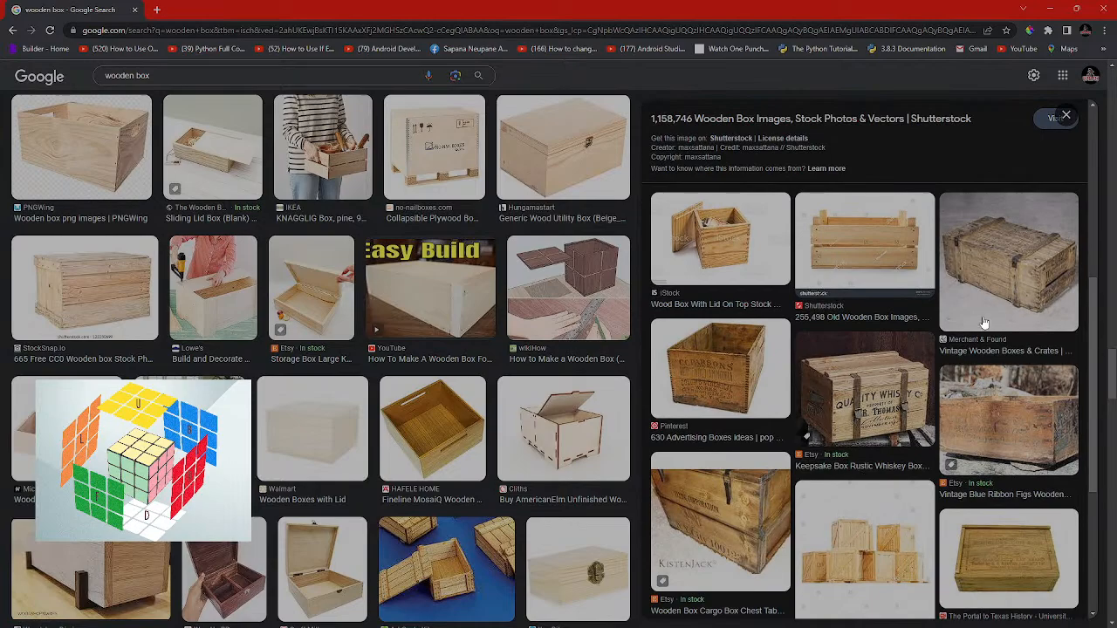
left_click(1016, 275)
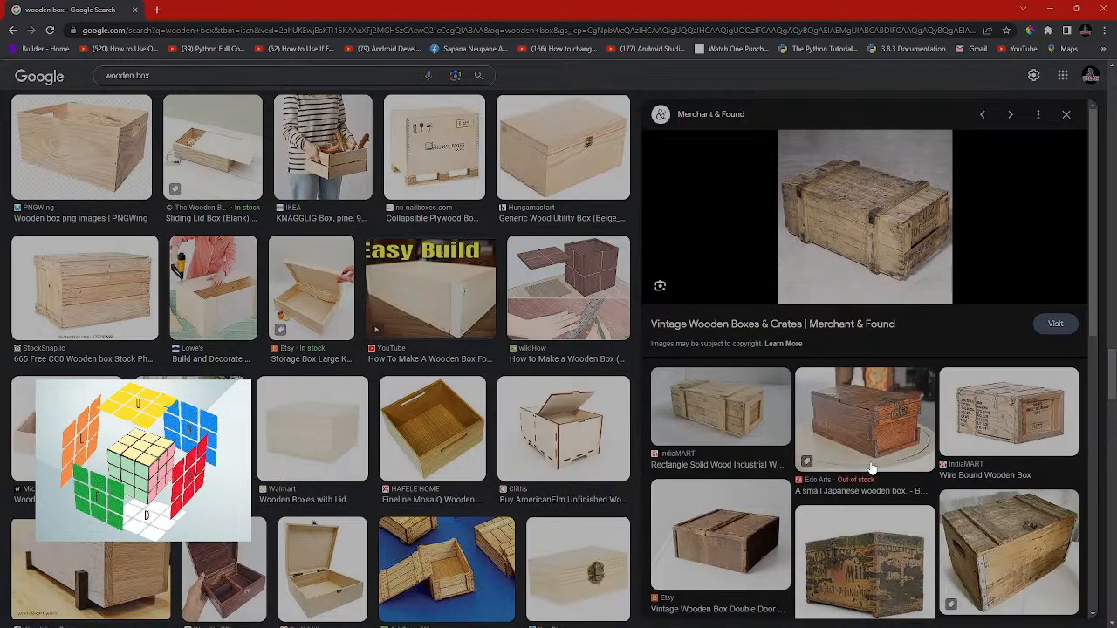
scroll(908, 427, "down", 3)
left_click(703, 457)
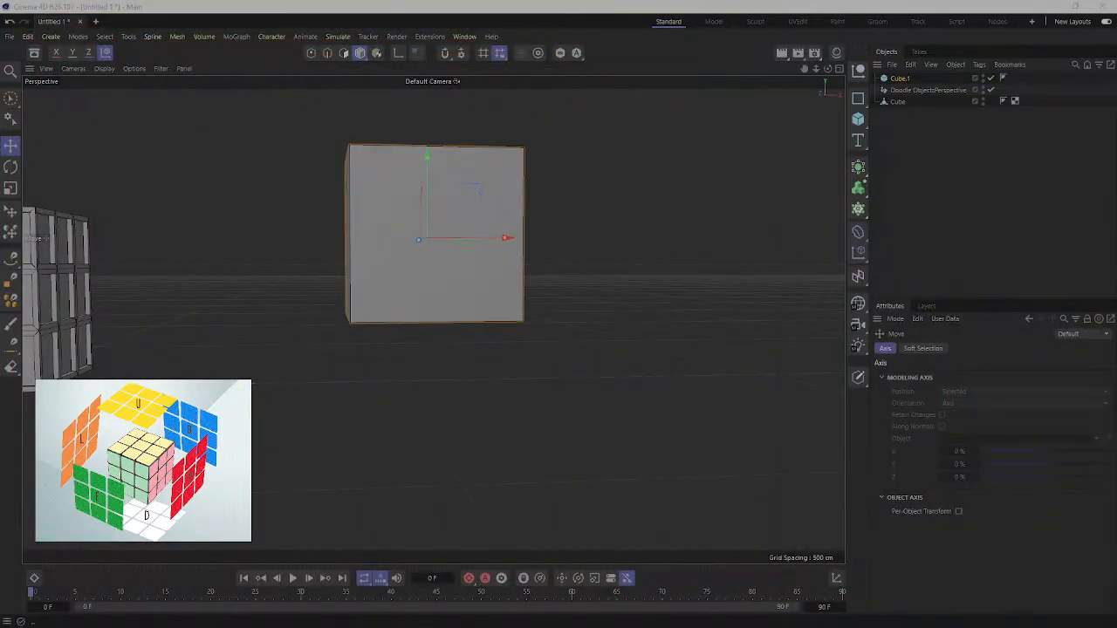
left_click_drag(671, 252, 377, 305, "alt")
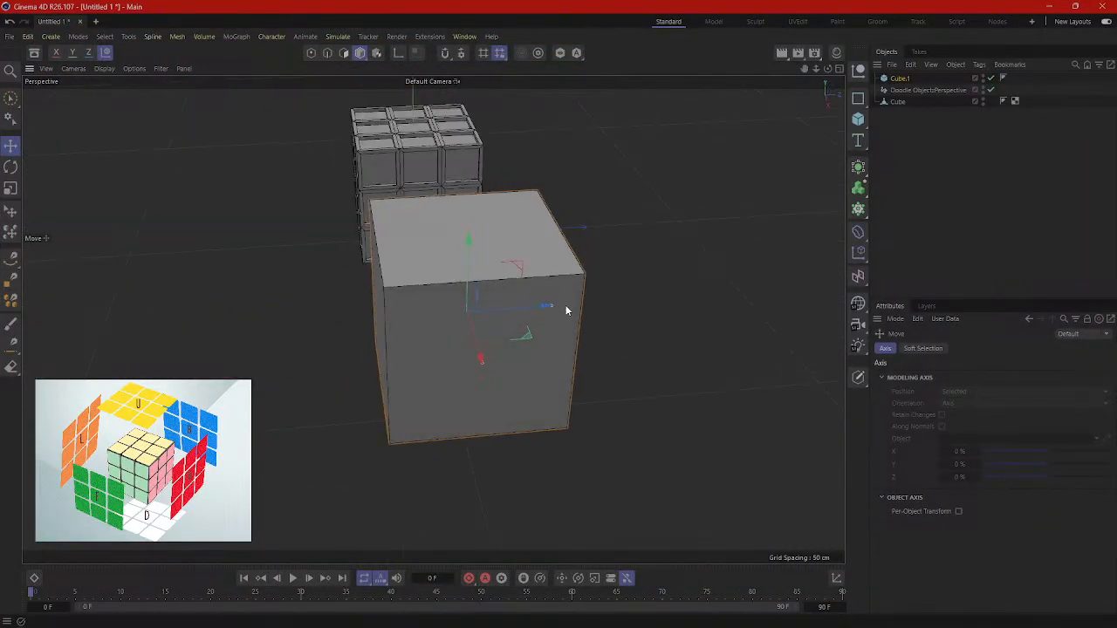
Step: Widen the new cube along Z to about 306.6 cm so it becomes an elongated box
left_click_drag(566, 307, 596, 306)
mouse_move(576, 344)
left_mouse_down("alt")
mouse_move(653, 306)
mouse_move(611, 300)
mouse_move(563, 327)
left_mouse_up("alt")
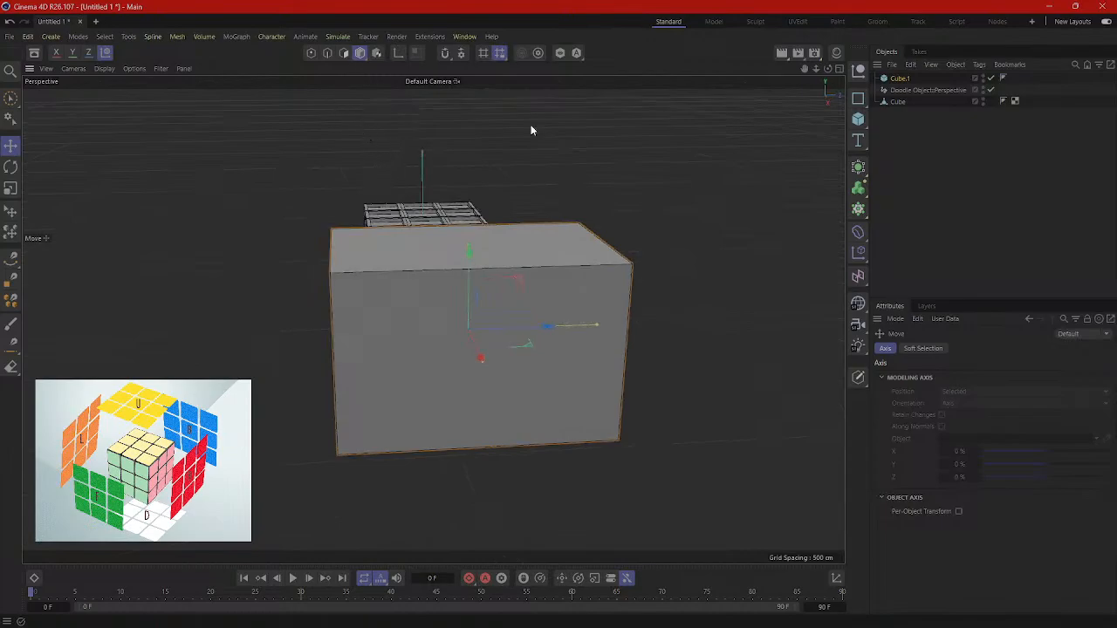
right_click(603, 294)
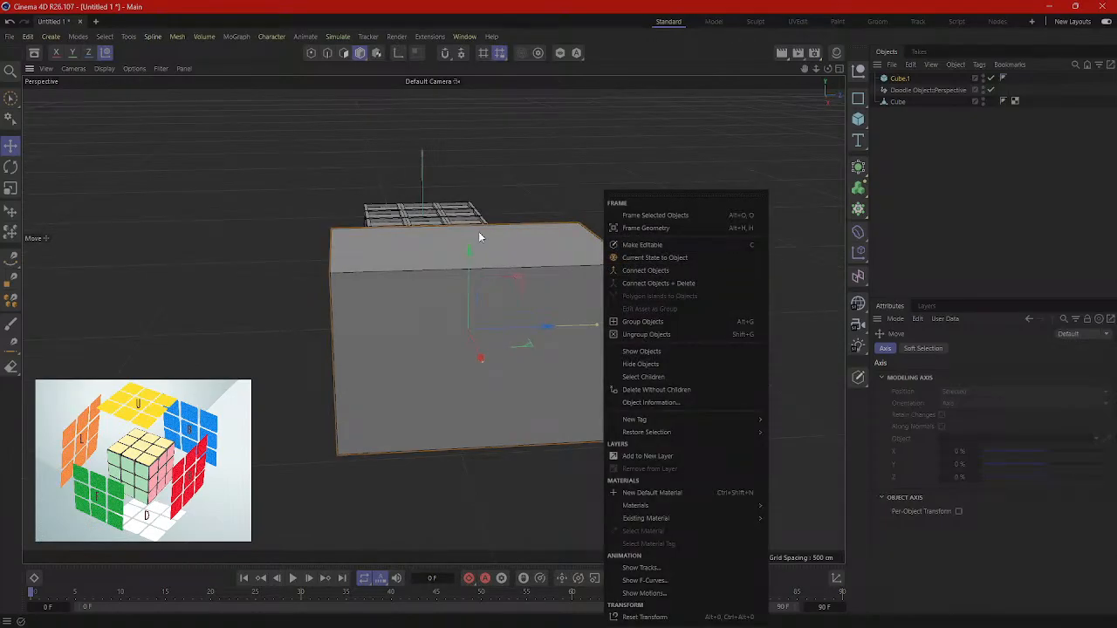
left_click(538, 277)
right_click(550, 278)
left_click(598, 246)
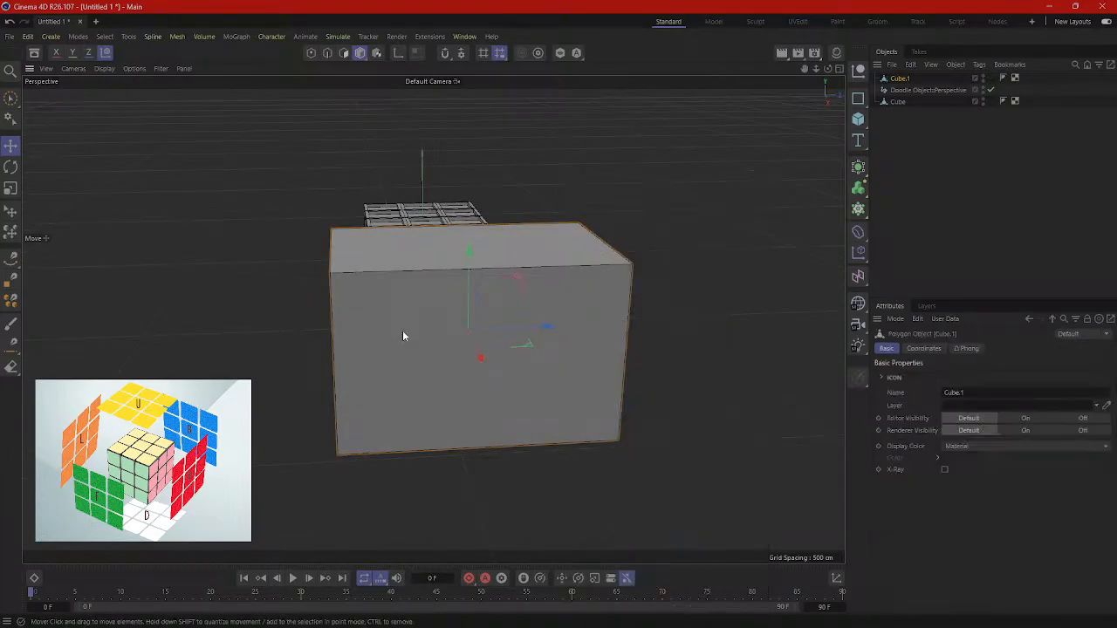
left_click_drag(401, 331, 341, 294, "alt")
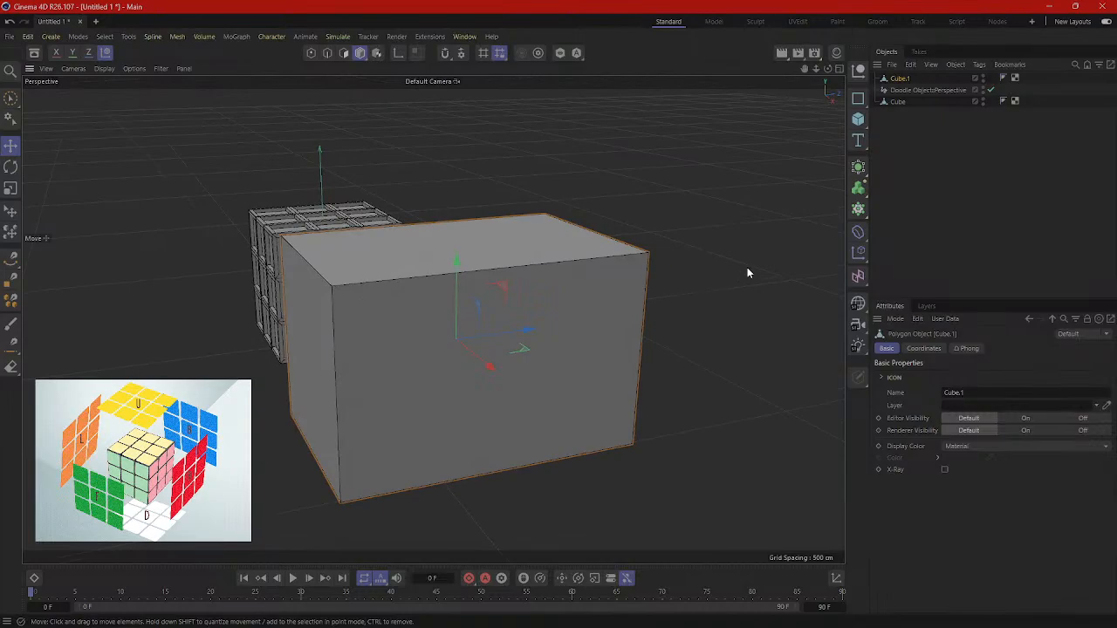
key("ctrl+z")
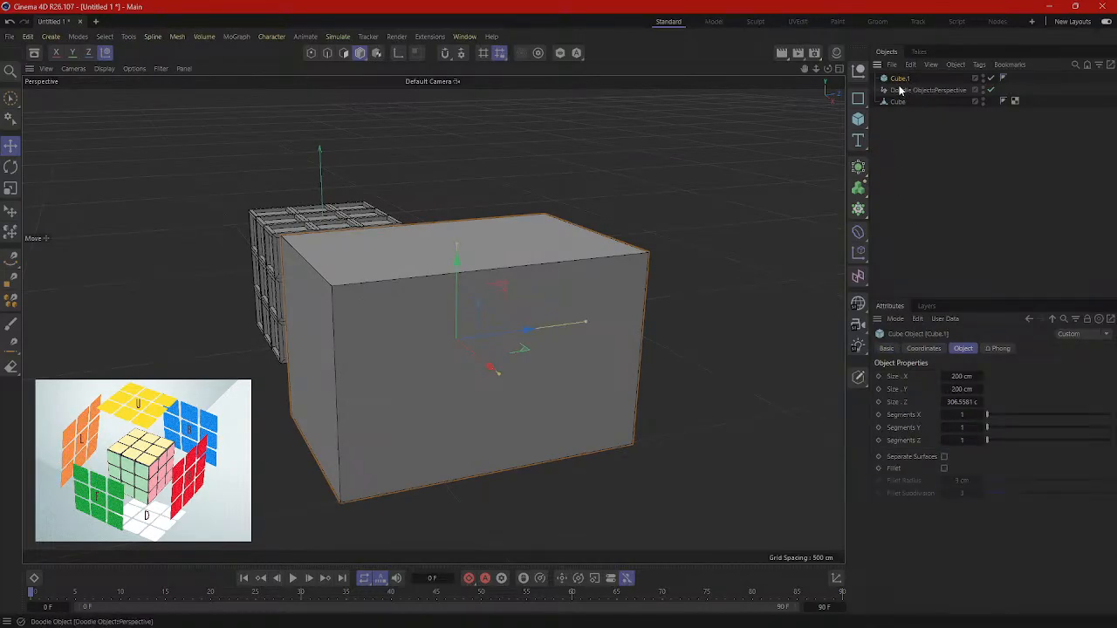
Step: Make the elongated box editable and extrude its top polygon by 6.4 cm to form a lid layer
left_click_drag(591, 354, 563, 352, "alt")
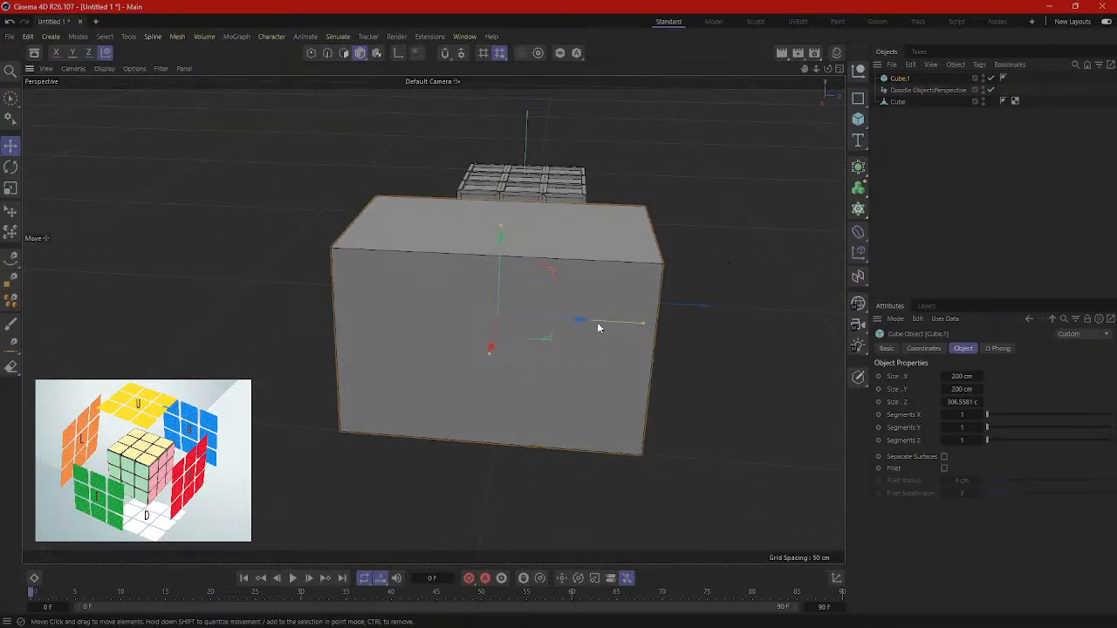
key("c")
left_click(343, 54)
left_click(440, 242)
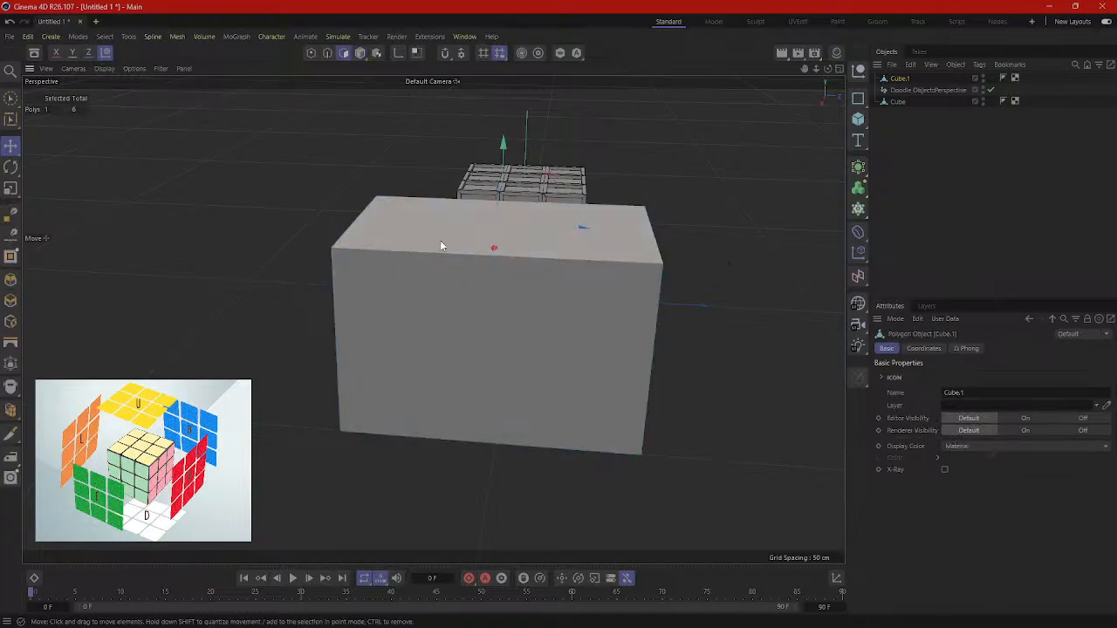
left_click_drag(483, 294, 538, 273, "alt")
right_click(450, 222)
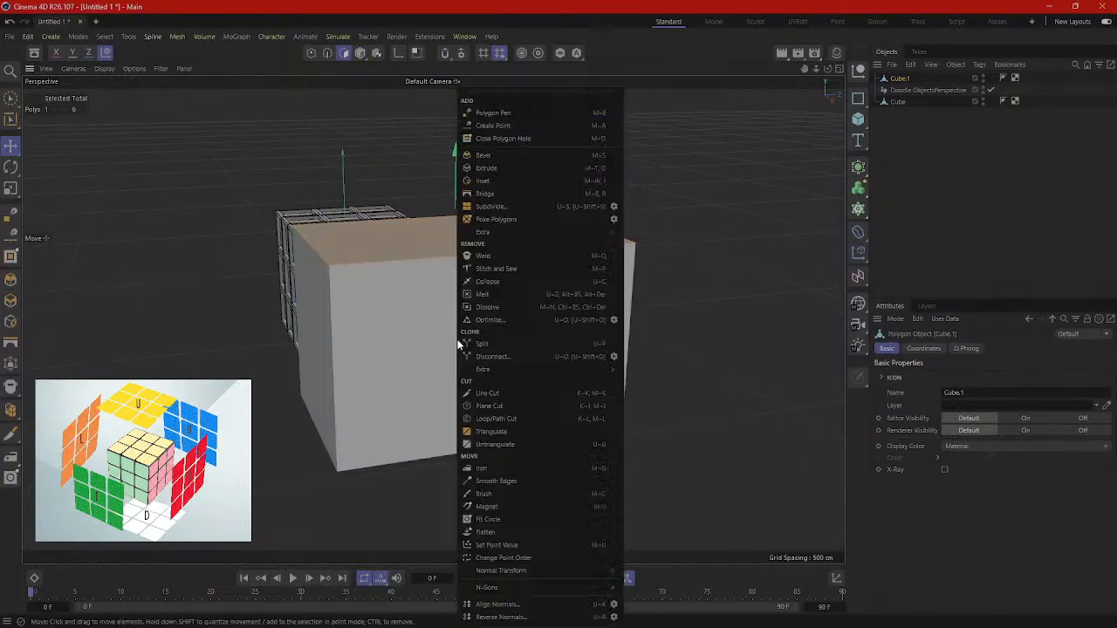
left_click(476, 167)
left_click_drag(590, 172, 610, 172)
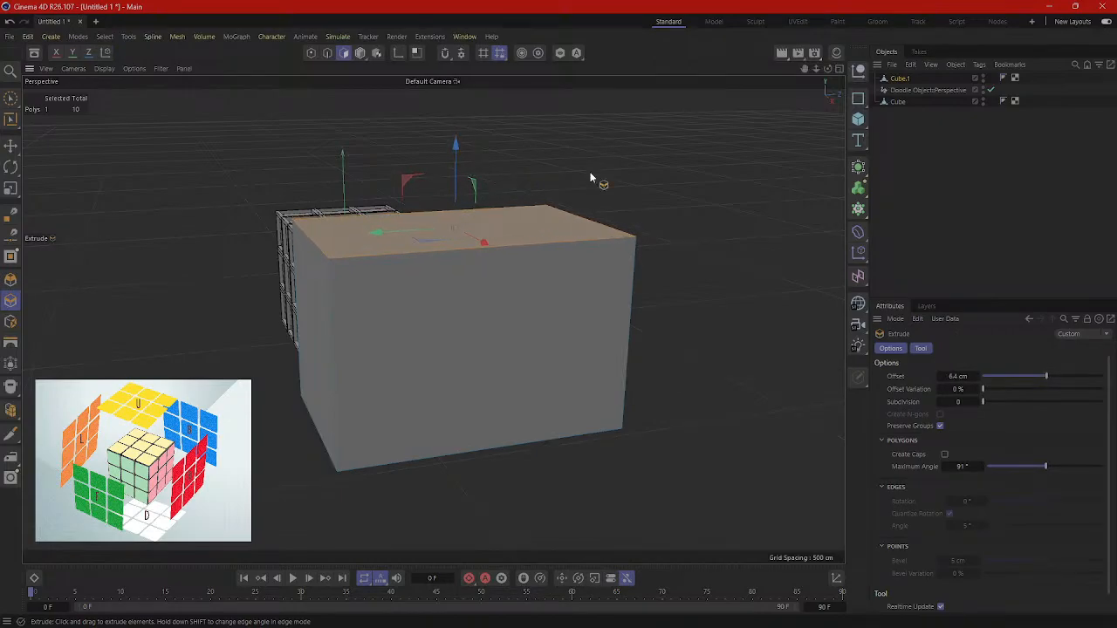
left_click(327, 52)
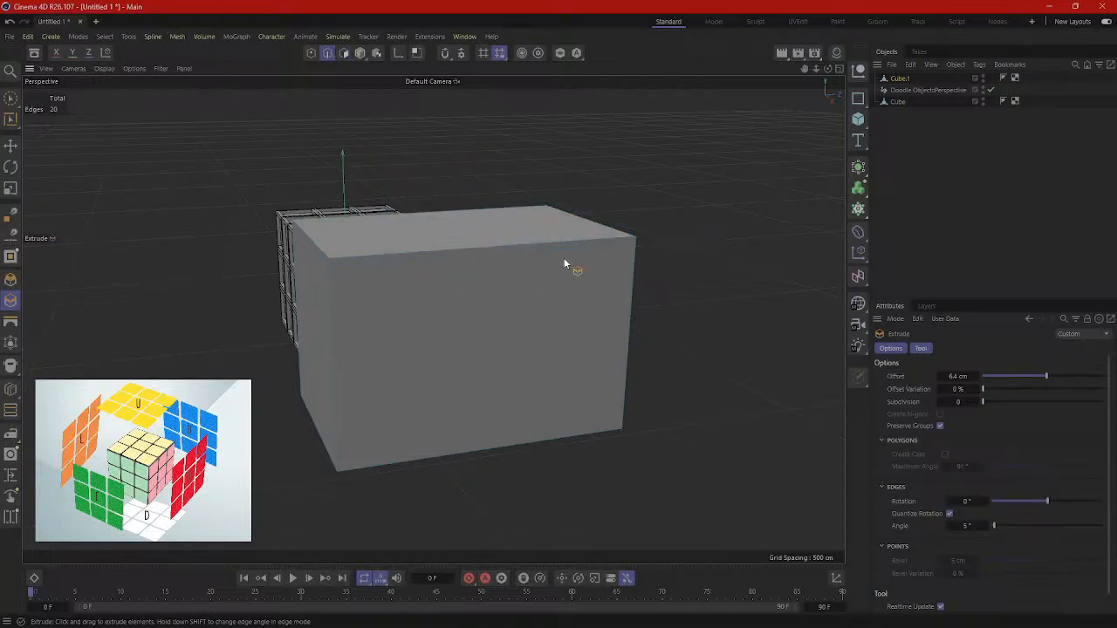
left_click_drag(563, 259, 602, 288, "alt")
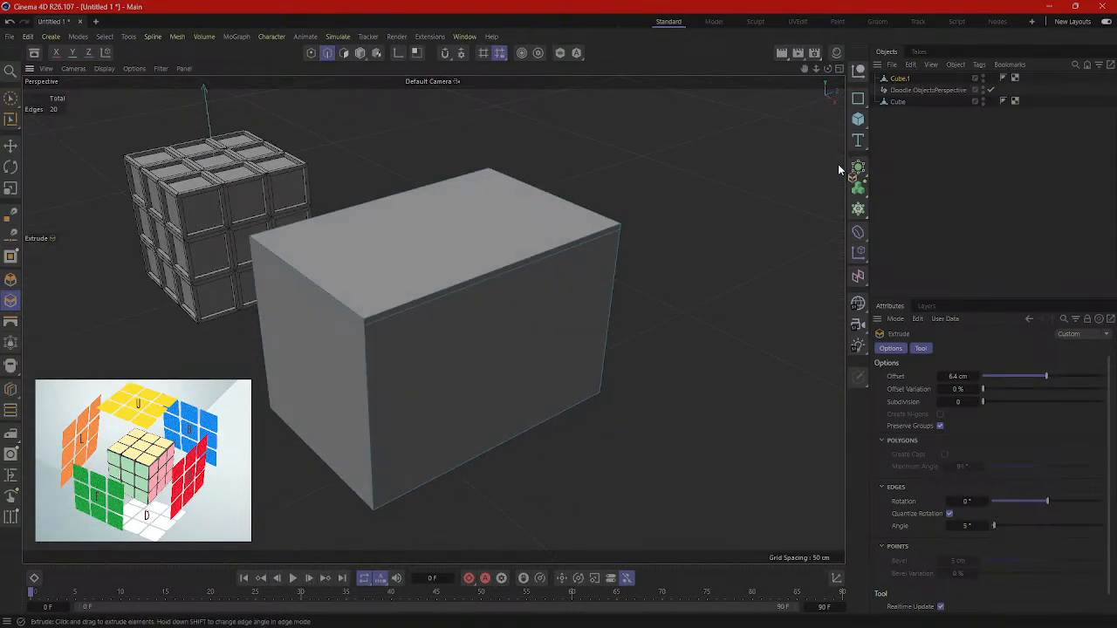
Step: Add another cube primitive, raise it along Y and move it along X to the elongated box
left_click(858, 120)
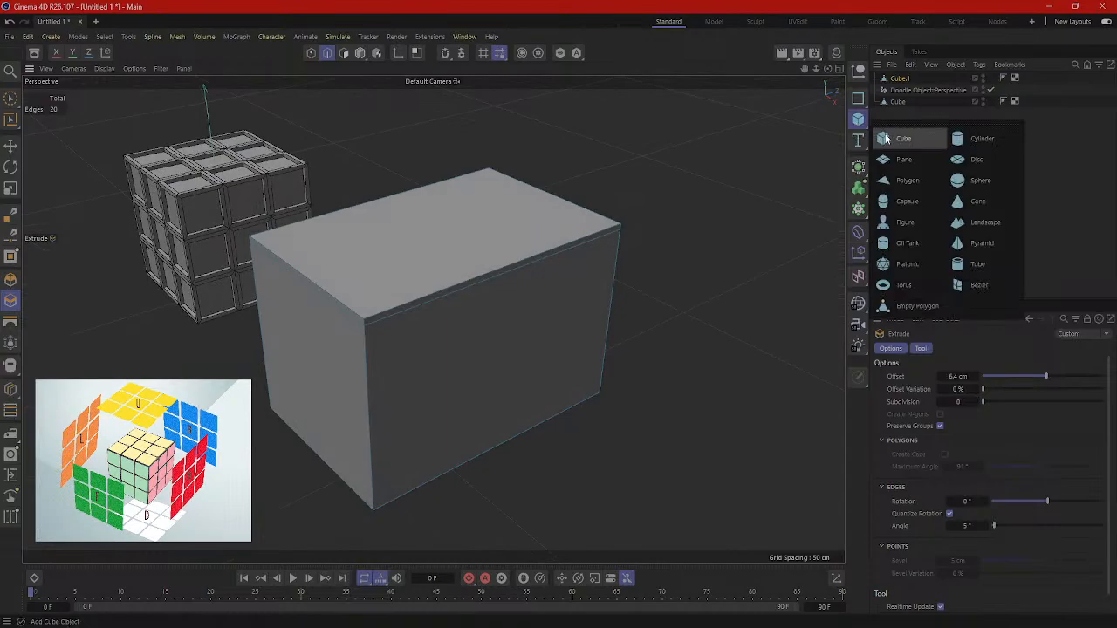
left_click(886, 139)
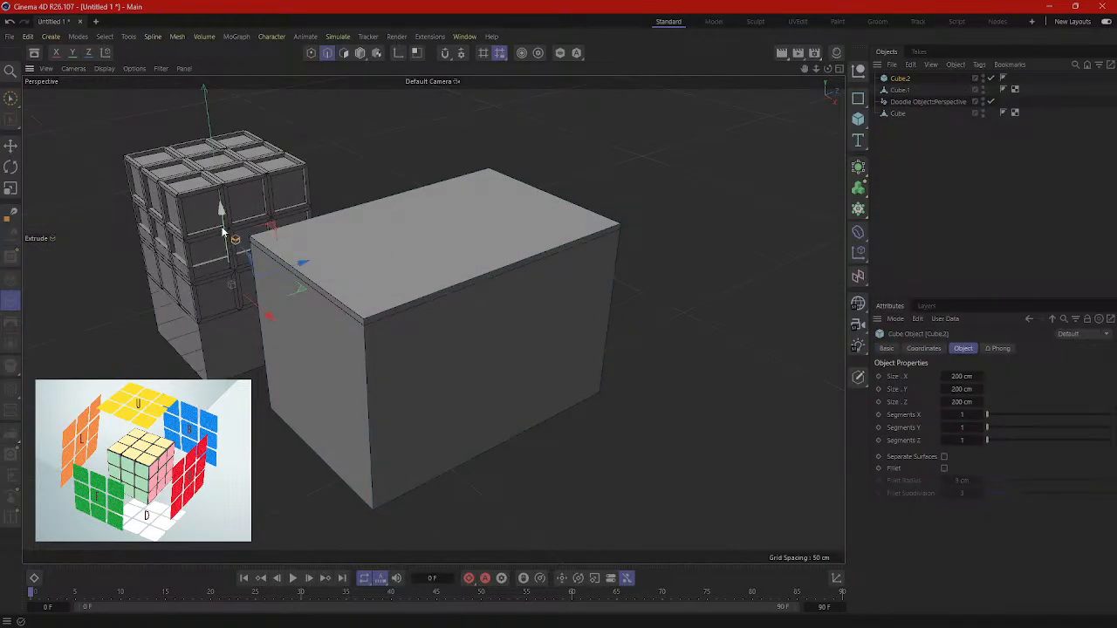
left_click(359, 54)
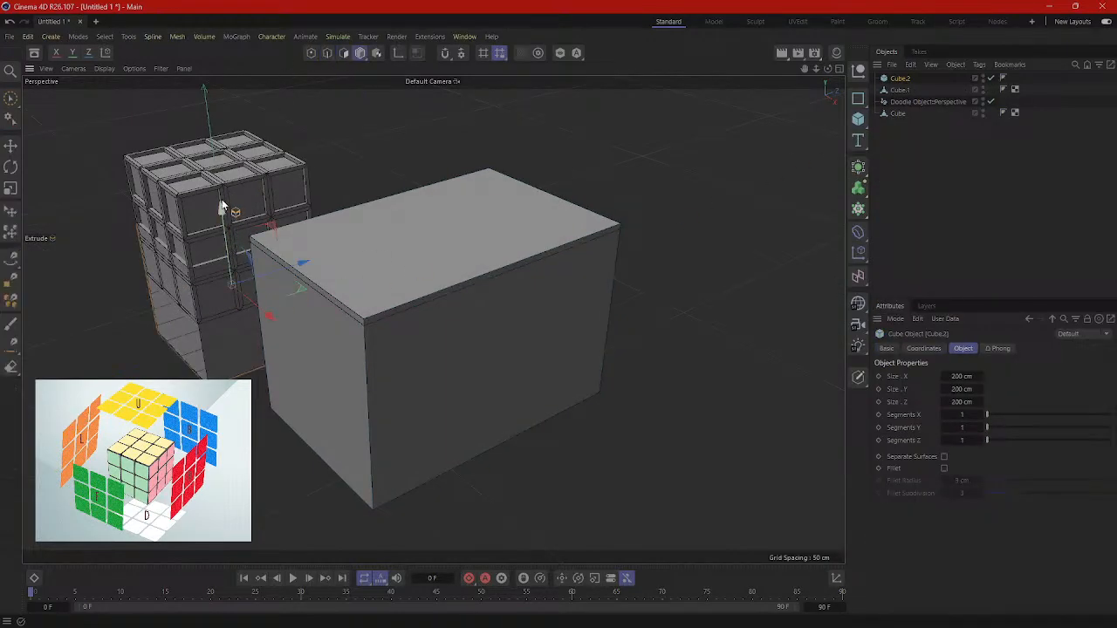
left_click(11, 145)
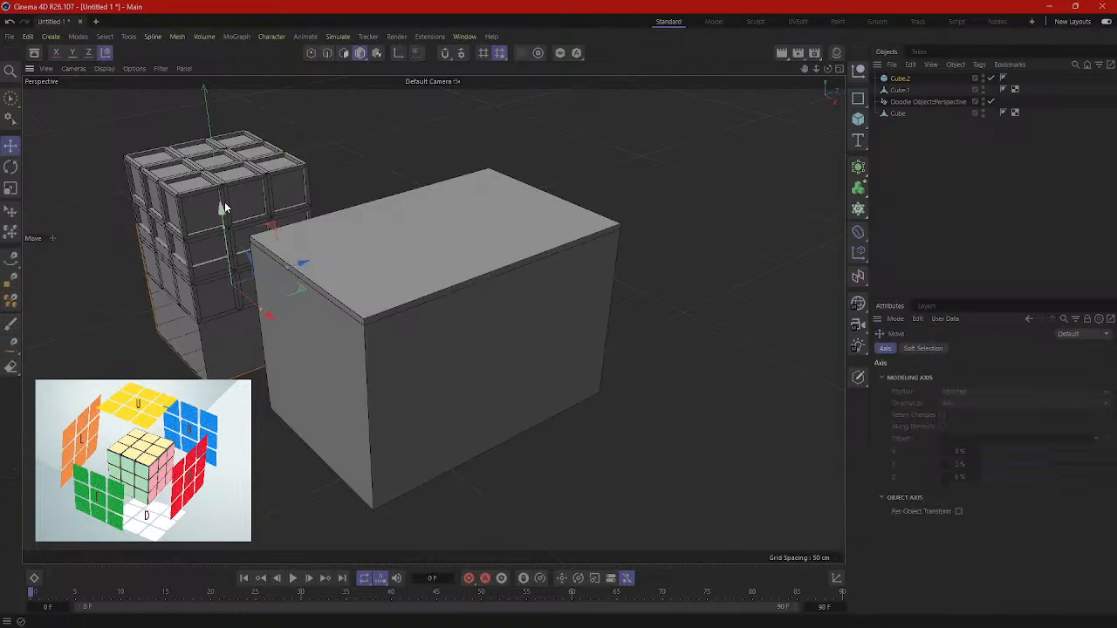
left_click(212, 117)
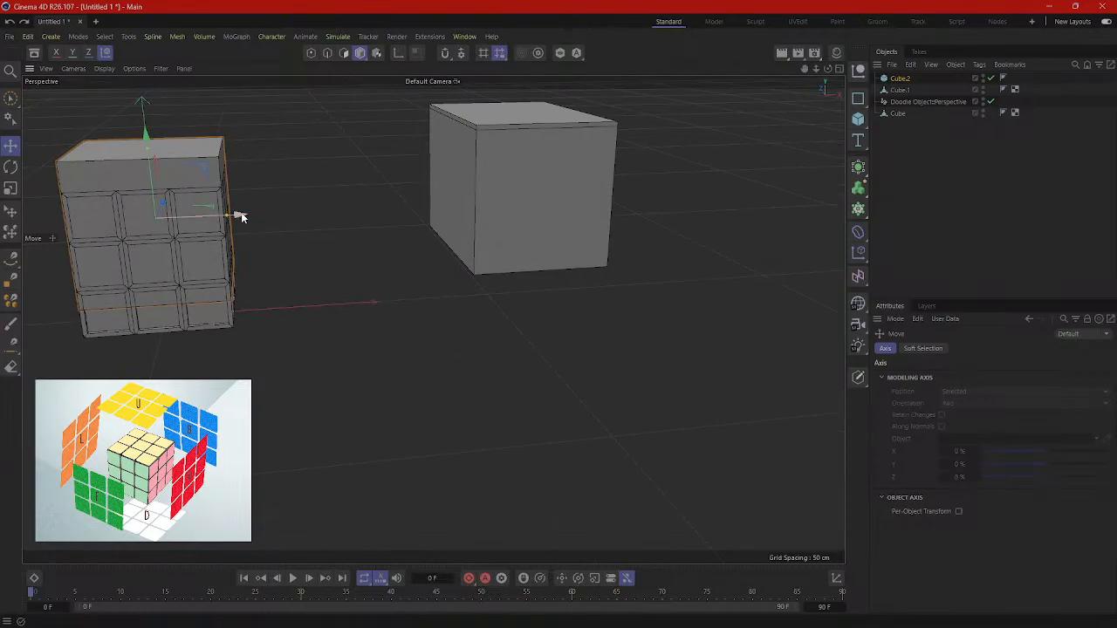
left_click_drag(239, 217, 593, 210)
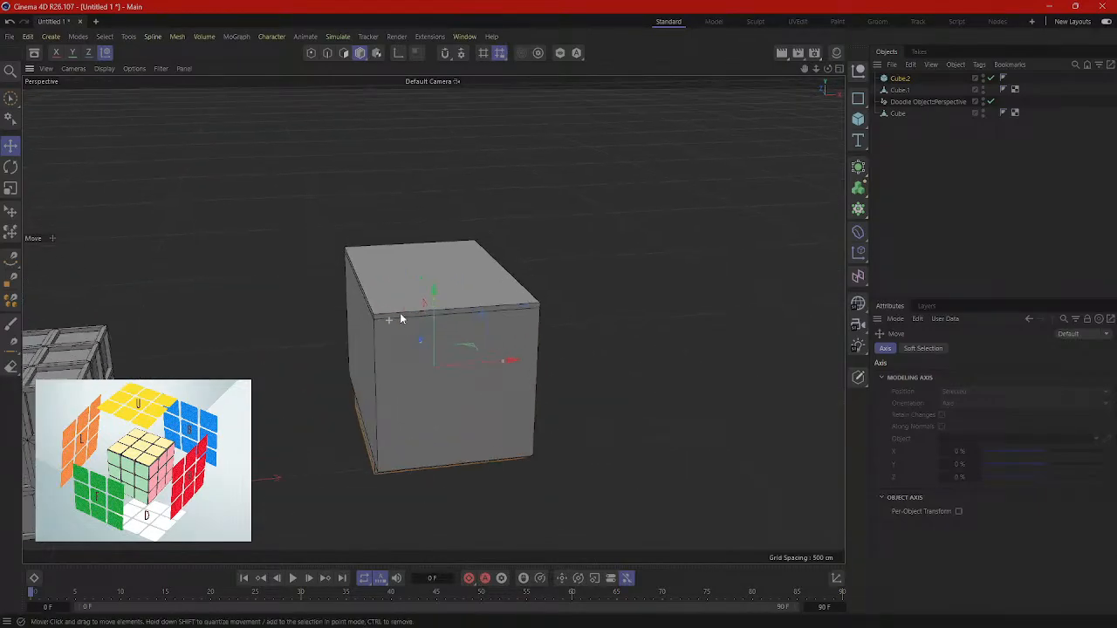
Step: Thin the added cube into a 200 cm strip about 4.4 cm high and 6 cm wide, and position it on the box lid
left_click_drag(431, 291, 471, 311)
scroll(410, 297, "up", 2)
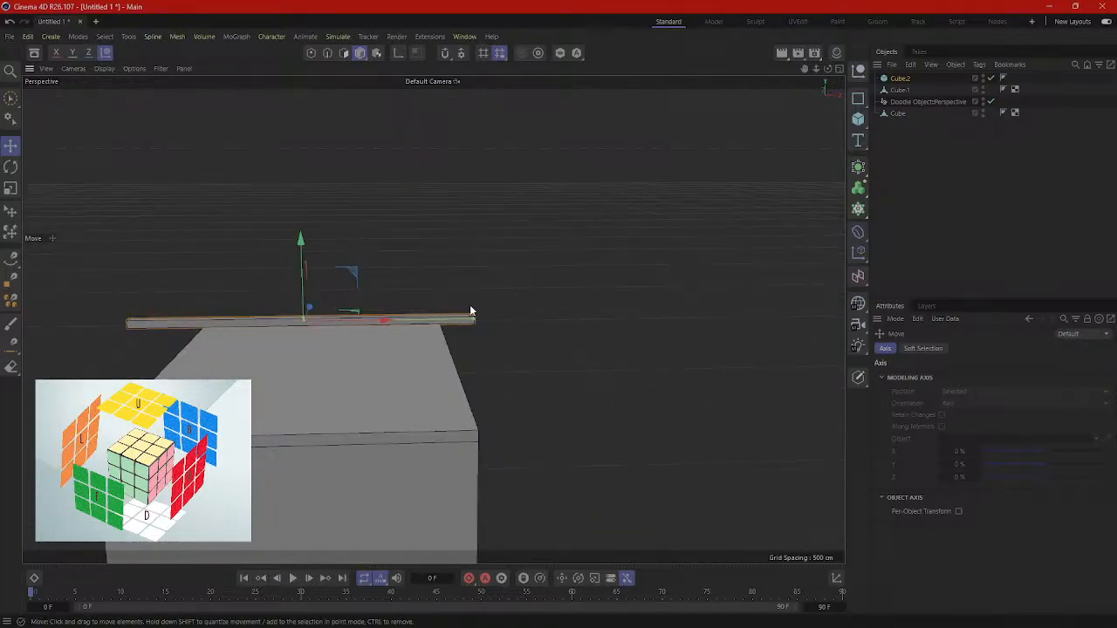
left_click_drag(295, 258, 295, 331)
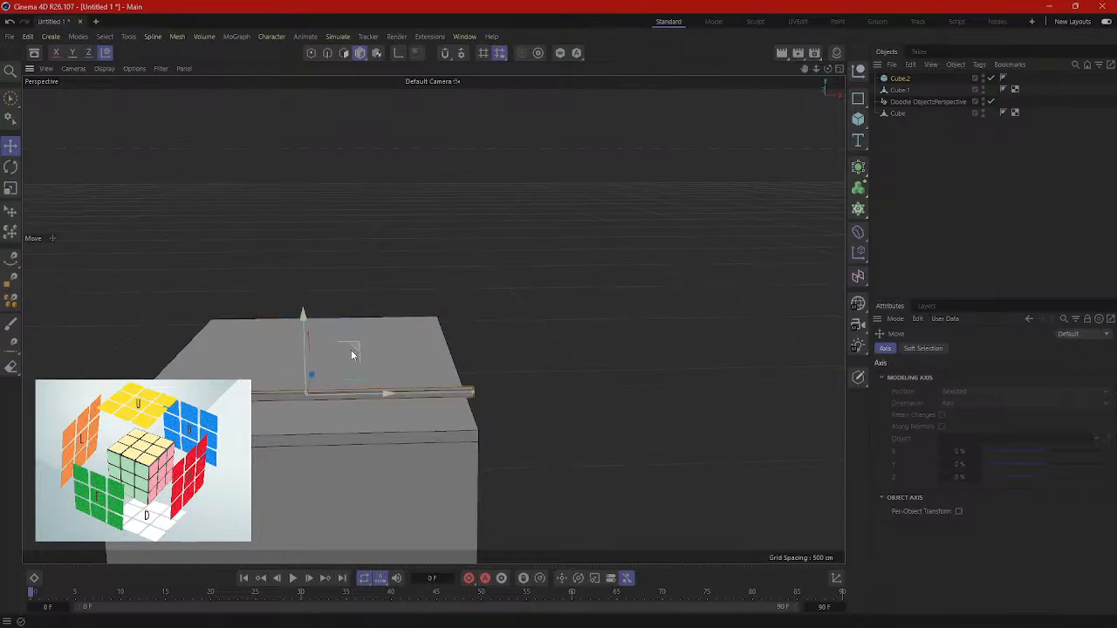
left_click_drag(373, 395, 293, 471)
Step: Rotate the strip slightly so it lies slanted across one end of the lid, and fine-tune its position along X
key("r")
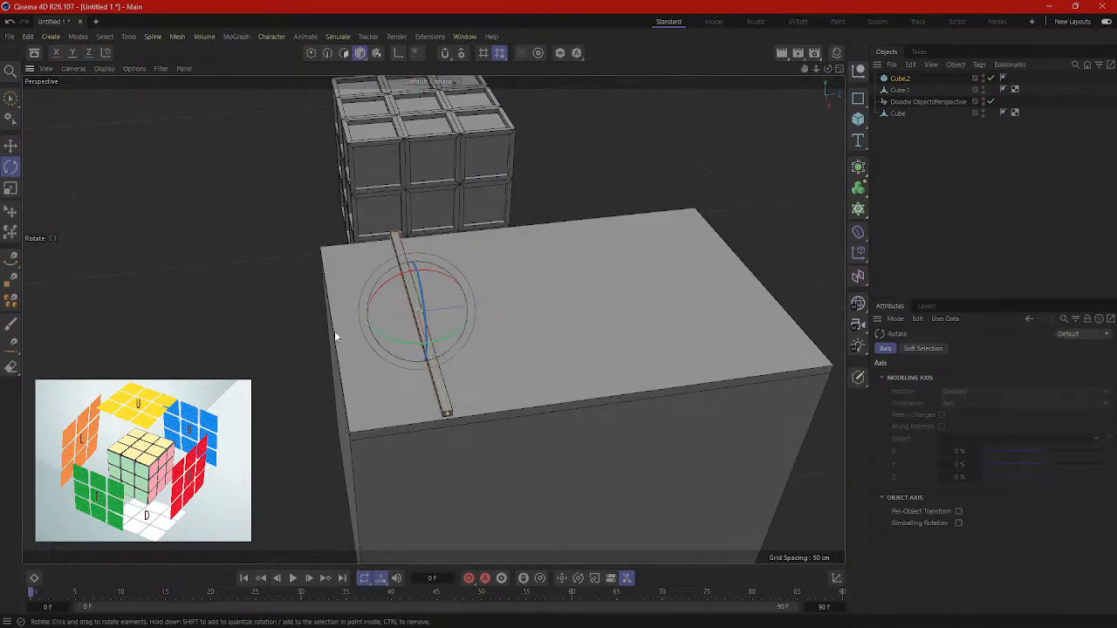
left_click_drag(447, 340, 434, 347)
key("e")
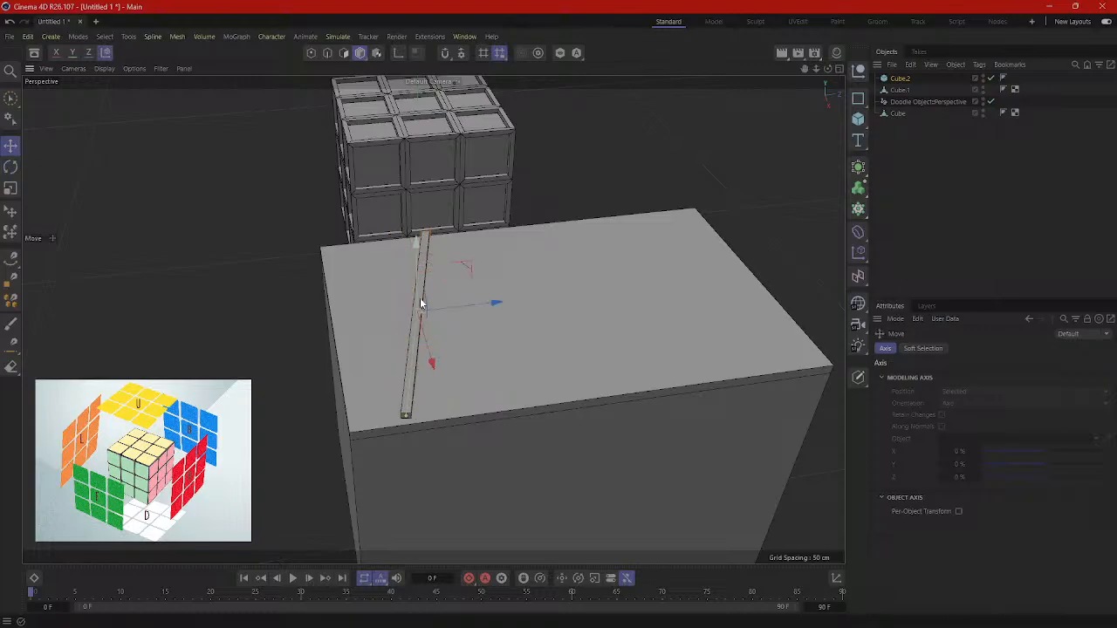
left_click_drag(427, 348, 427, 350)
left_click_drag(616, 352, 471, 305, "alt")
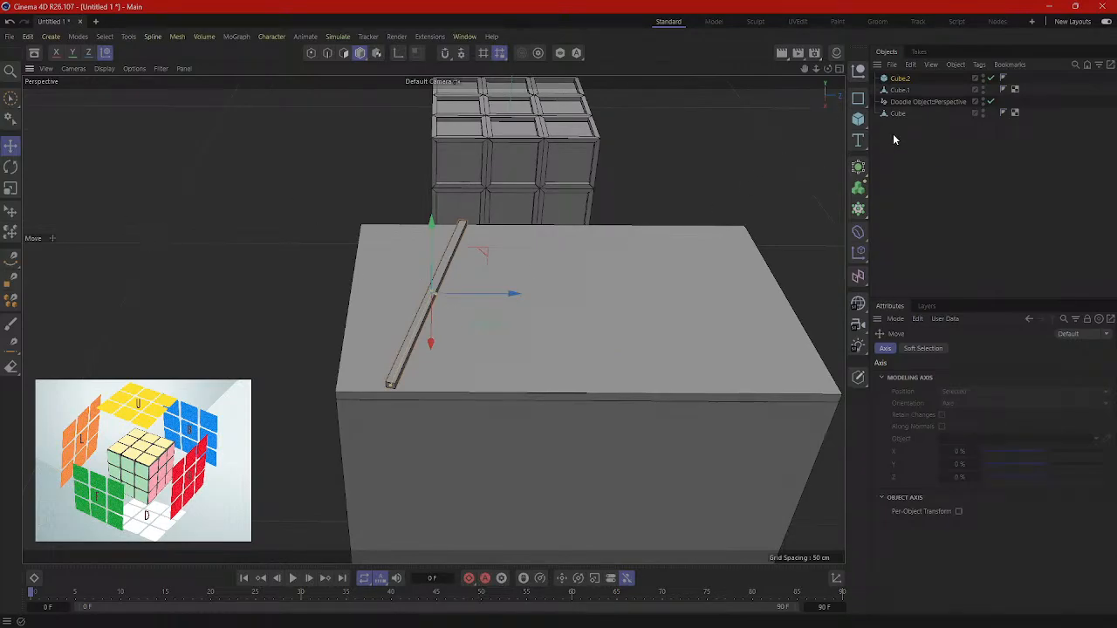
Step: Duplicate the strip, move the copy about 198.5 cm along Z toward the lid's other end, and rotate it slightly
key("ctrl+v")
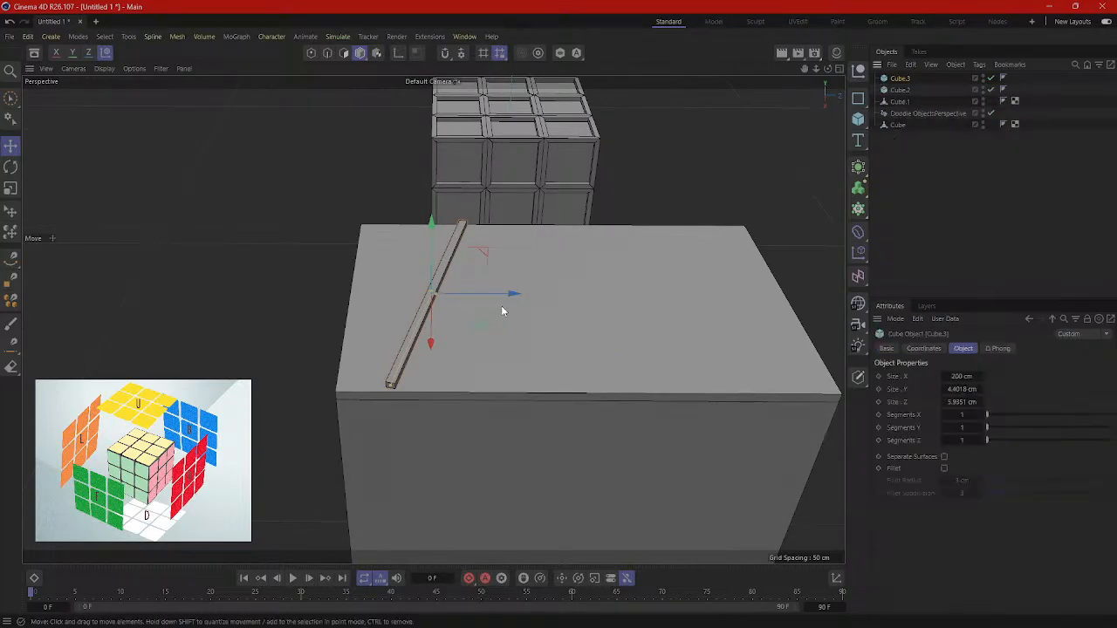
left_click_drag(497, 303, 788, 300)
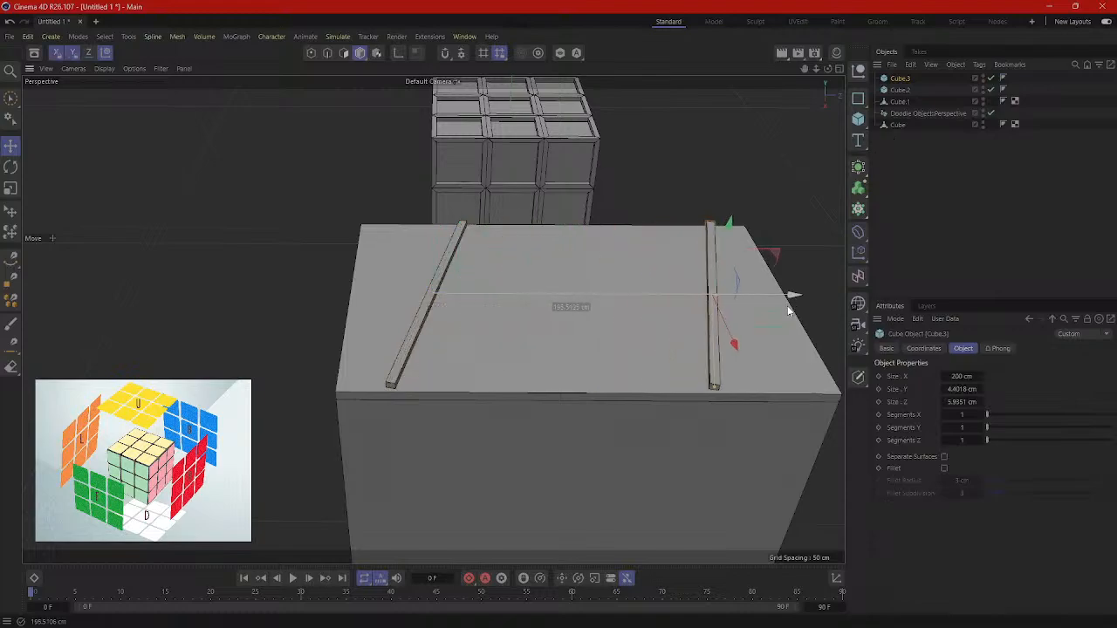
key("r")
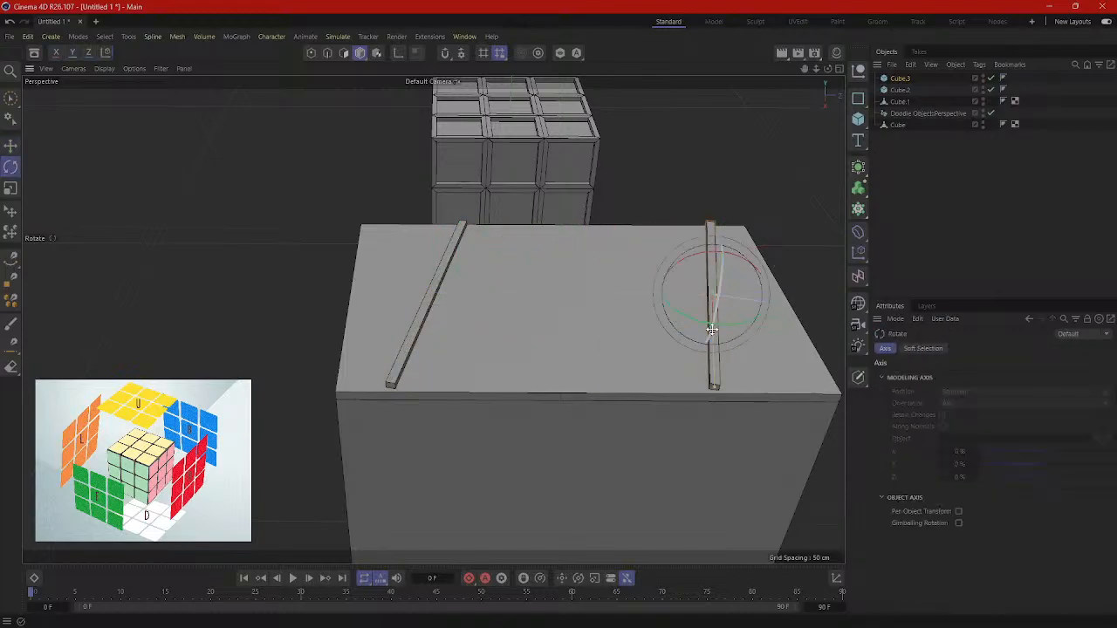
left_click_drag(724, 329, 523, 375)
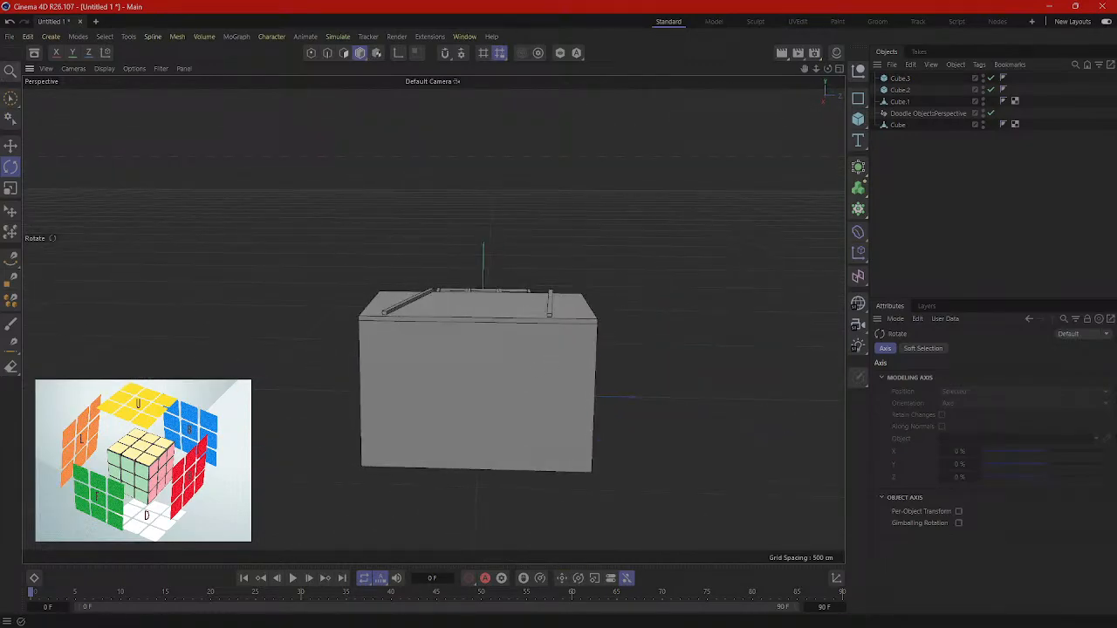
Step: Check the vintage wooden box photo and other wooden box image results in the browser, and return to Cinema 4D
left_click_drag(1116, 88, 948, 95)
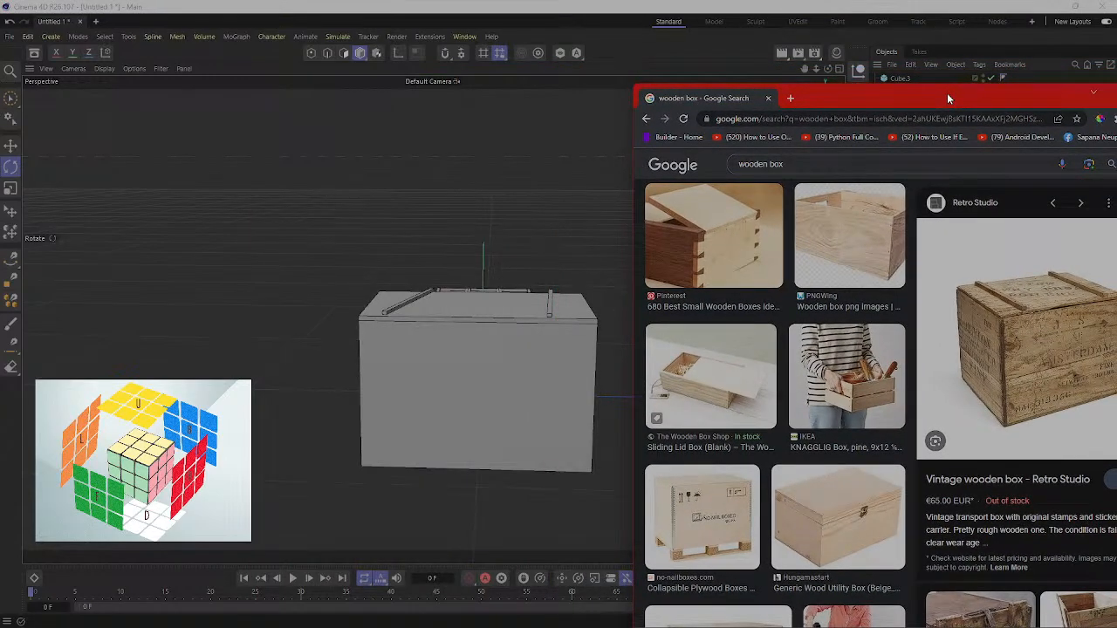
left_click_drag(946, 93, 742, 131)
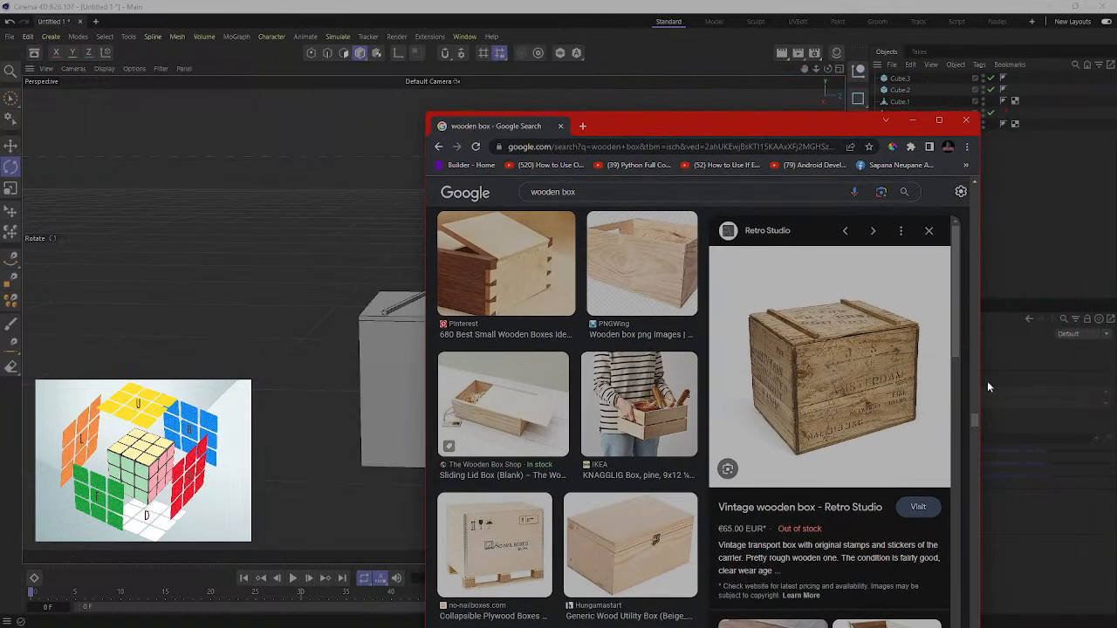
scroll(485, 349, "down", 4)
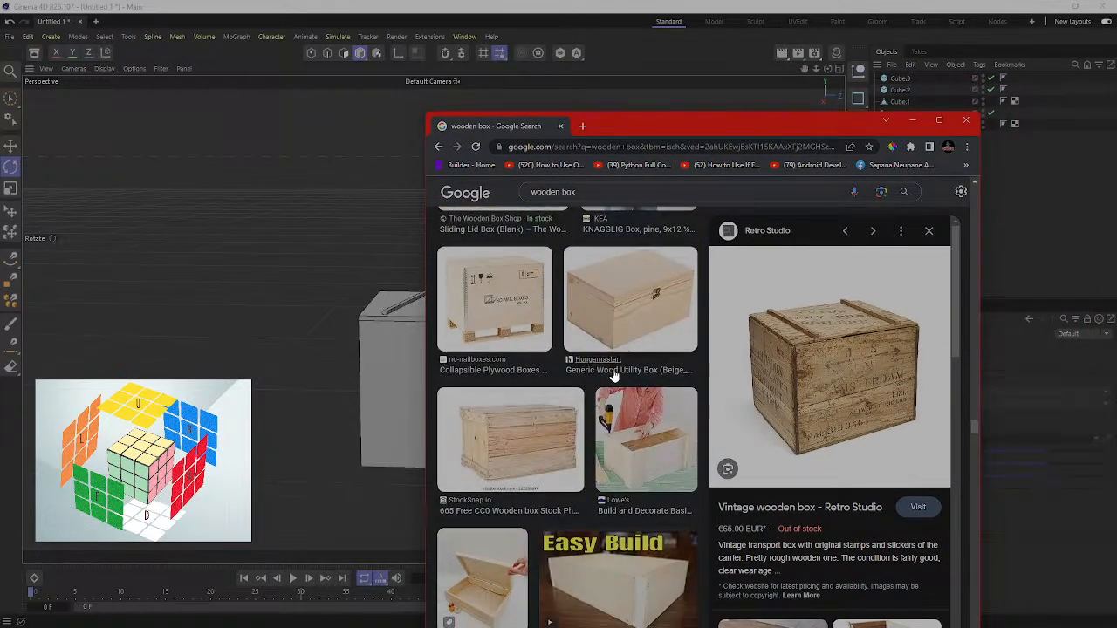
left_click(811, 381)
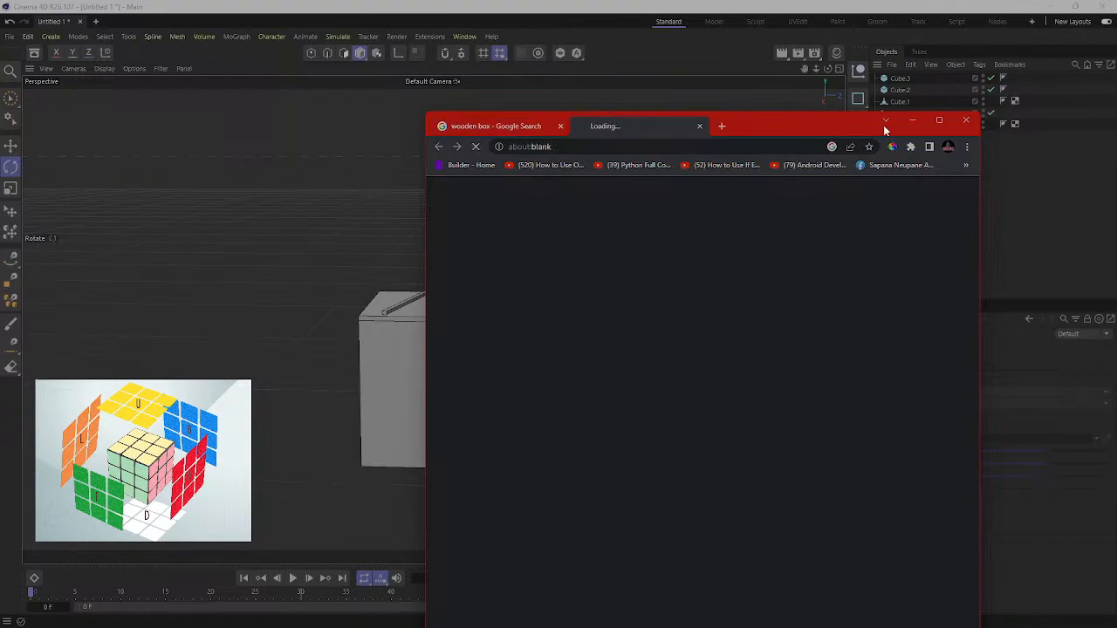
left_click(912, 120)
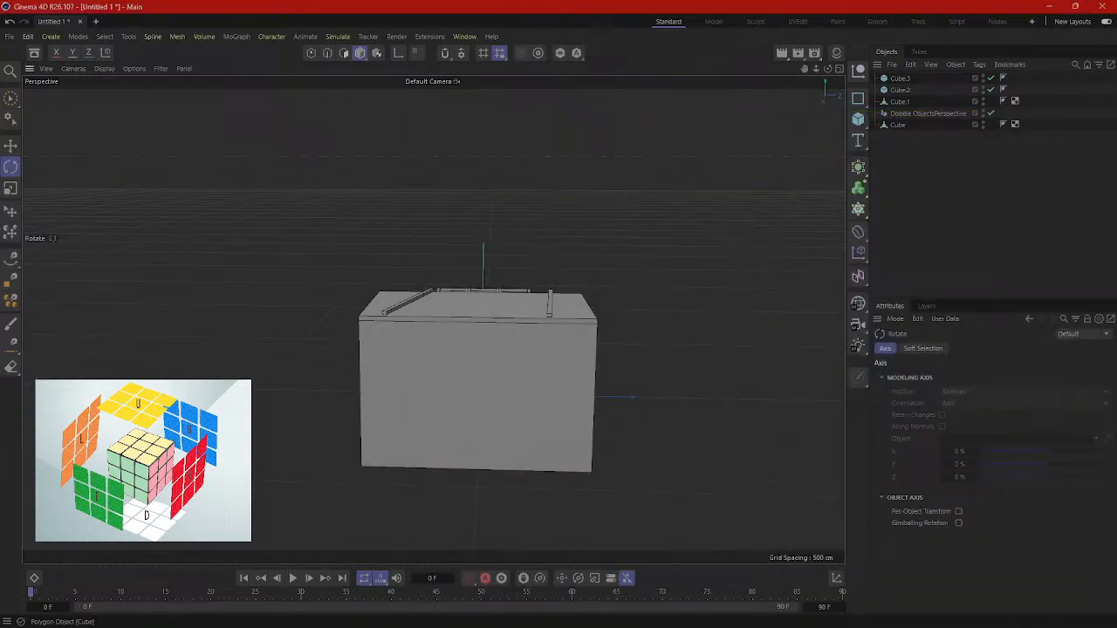
Step: Try to bevel the crate body's four vertical corner edges in Chamfer mode with an offset of about 10 cm
right_click_drag(397, 383, 564, 344, "alt")
left_click_drag(565, 344, 651, 357, "alt")
left_click(327, 53)
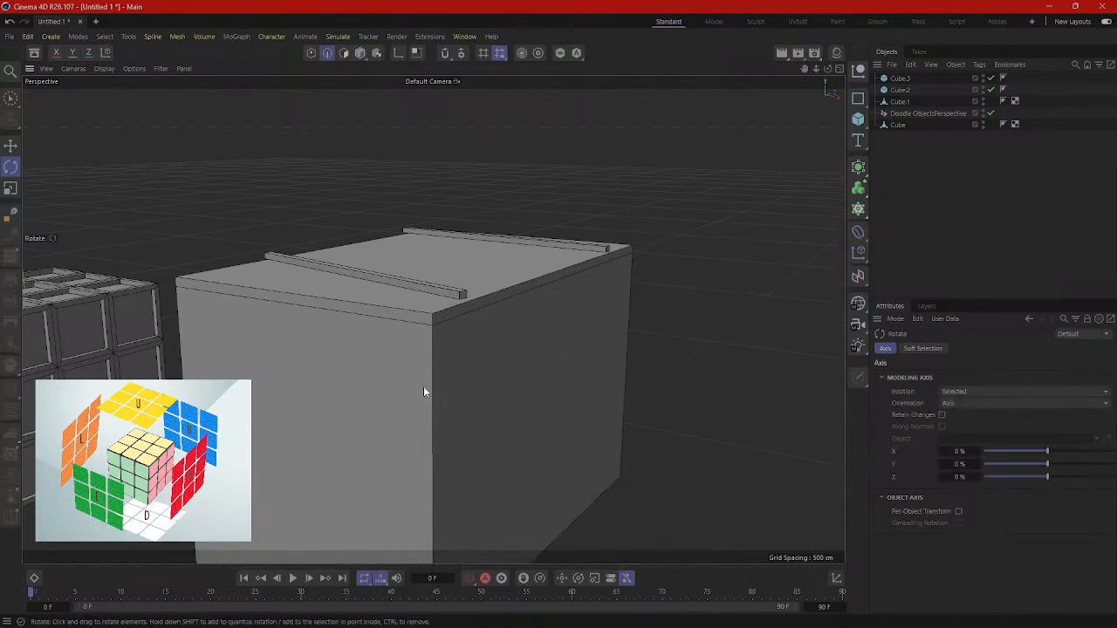
left_click(434, 404)
middle_click_drag(511, 305, 574, 196, "alt")
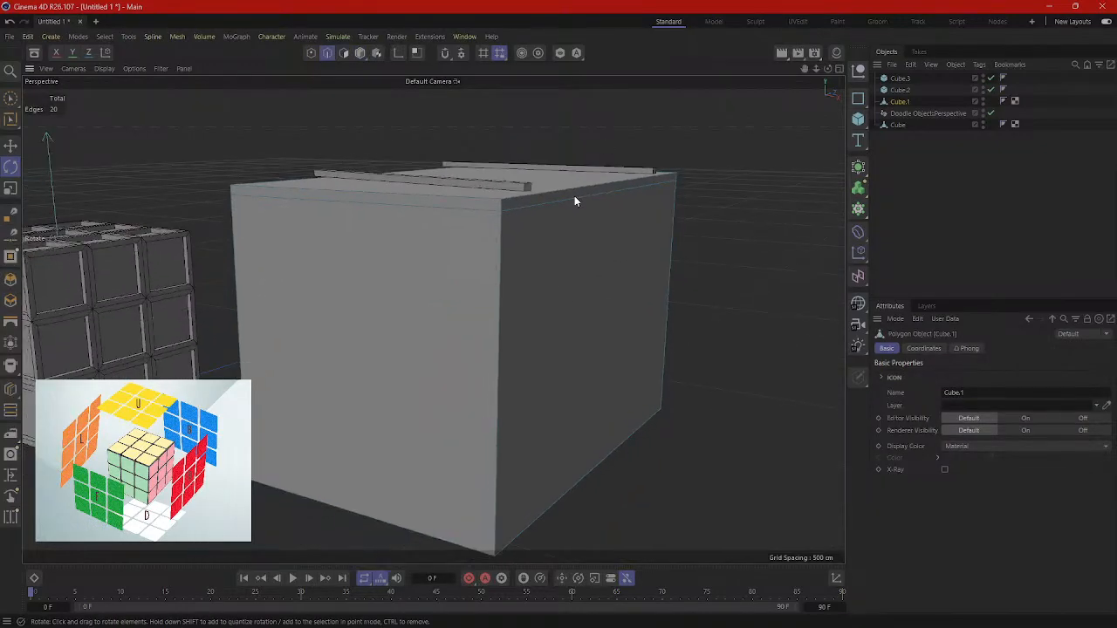
left_click(496, 343)
left_click(668, 333, "shift")
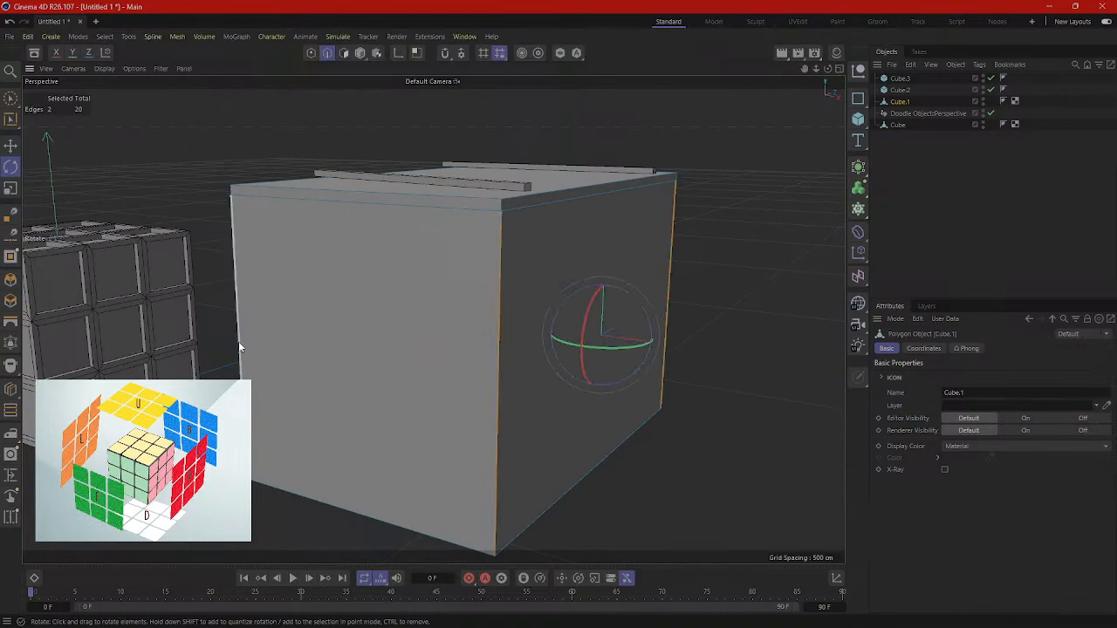
left_click(239, 347, "shift")
left_click_drag(252, 323, 658, 267, "alt")
middle_click_drag(658, 267, 851, 259, "alt")
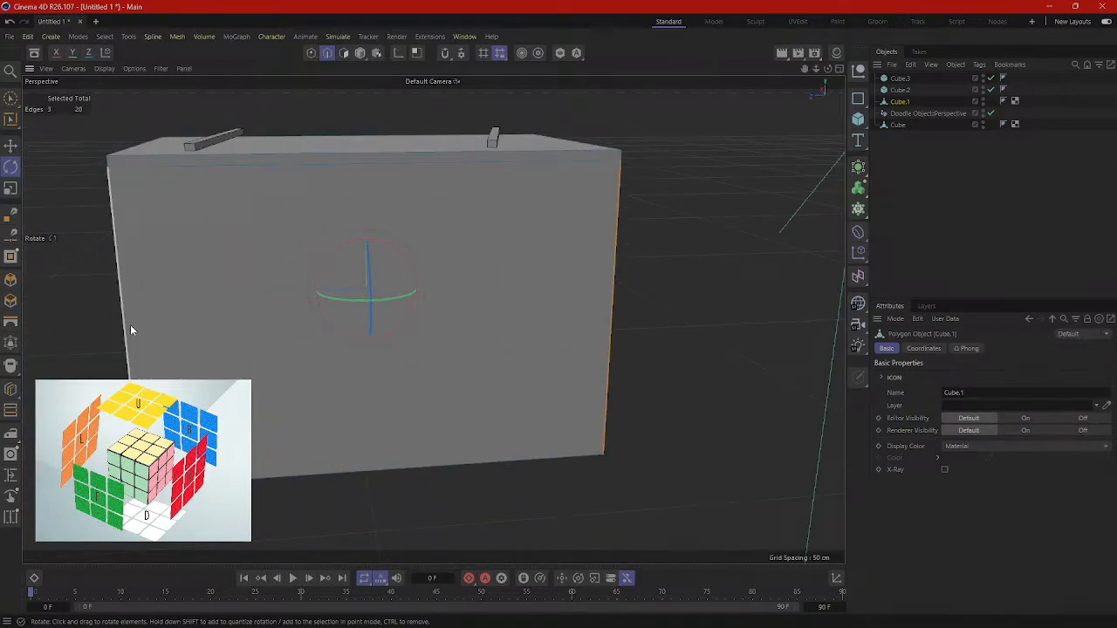
left_click(130, 330, "shift")
left_click_drag(498, 344, 662, 349, "alt")
right_click(663, 326)
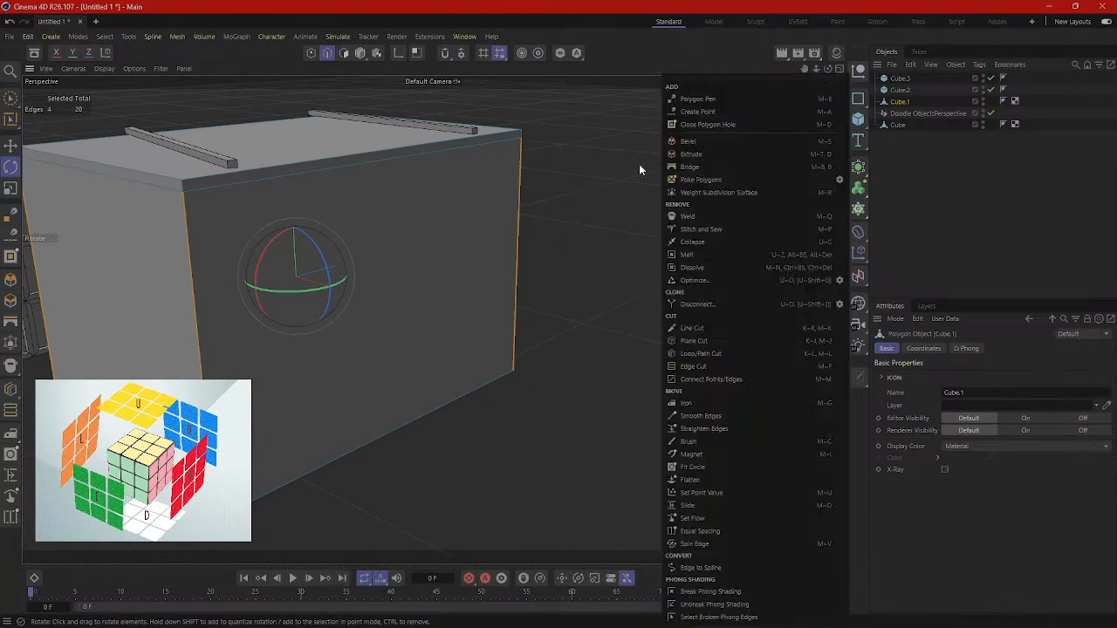
left_click(689, 141)
left_click_drag(668, 192, 826, 86)
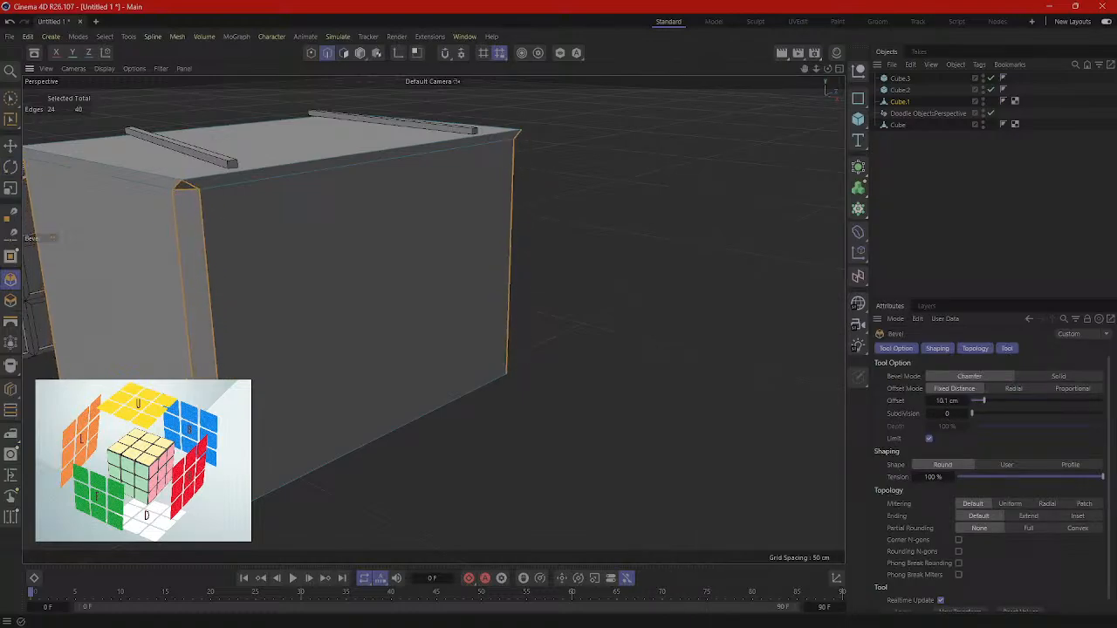
left_click(538, 215)
mouse_move(625, 236)
left_mouse_down("alt")
mouse_move(495, 211)
mouse_move(393, 218)
mouse_move(464, 254)
mouse_move(621, 240)
left_mouse_up("alt")
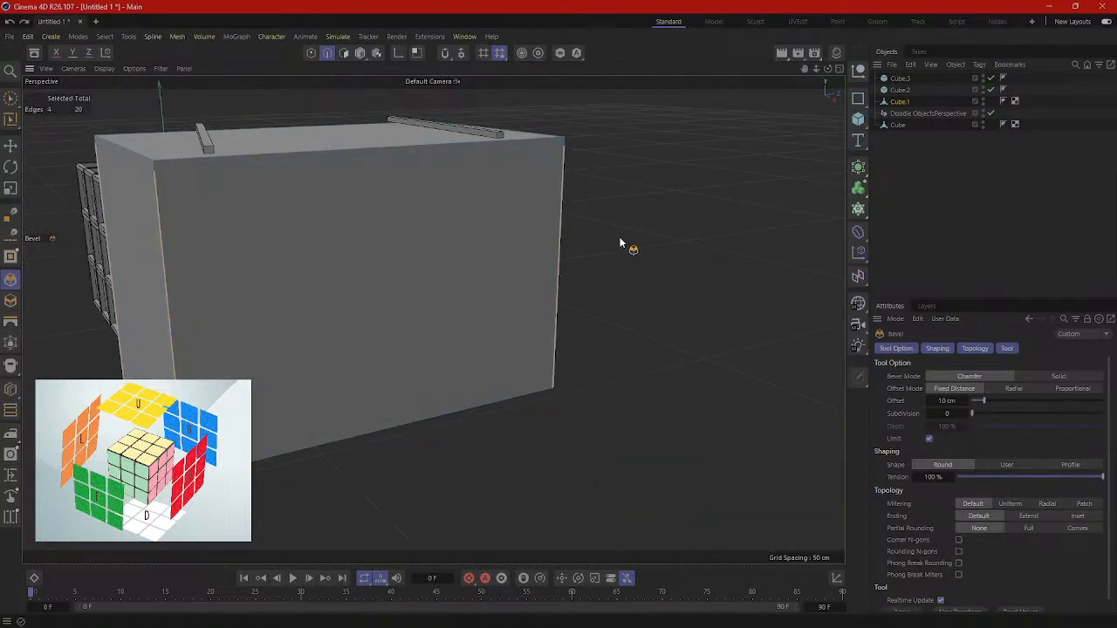
Step: Loop-select the four thin side polygons of the lid layer and extrude them outward into an overhanging rim around the crate
left_click_drag(416, 280, 539, 229, "alt")
scroll(493, 200, "up", 1)
left_click(344, 53)
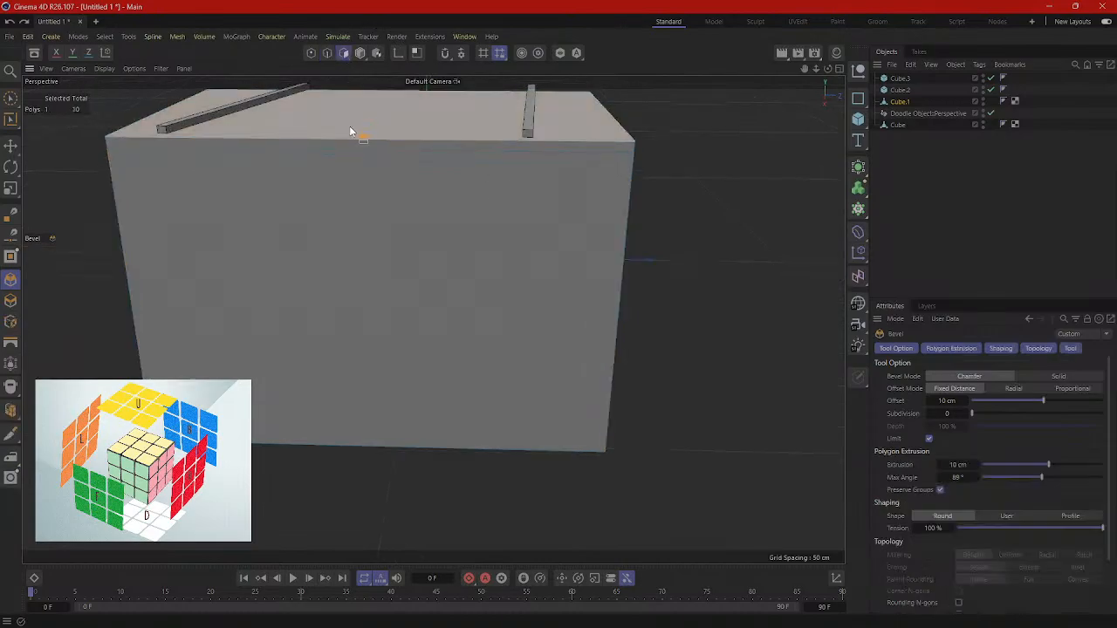
key("u")
key("l")
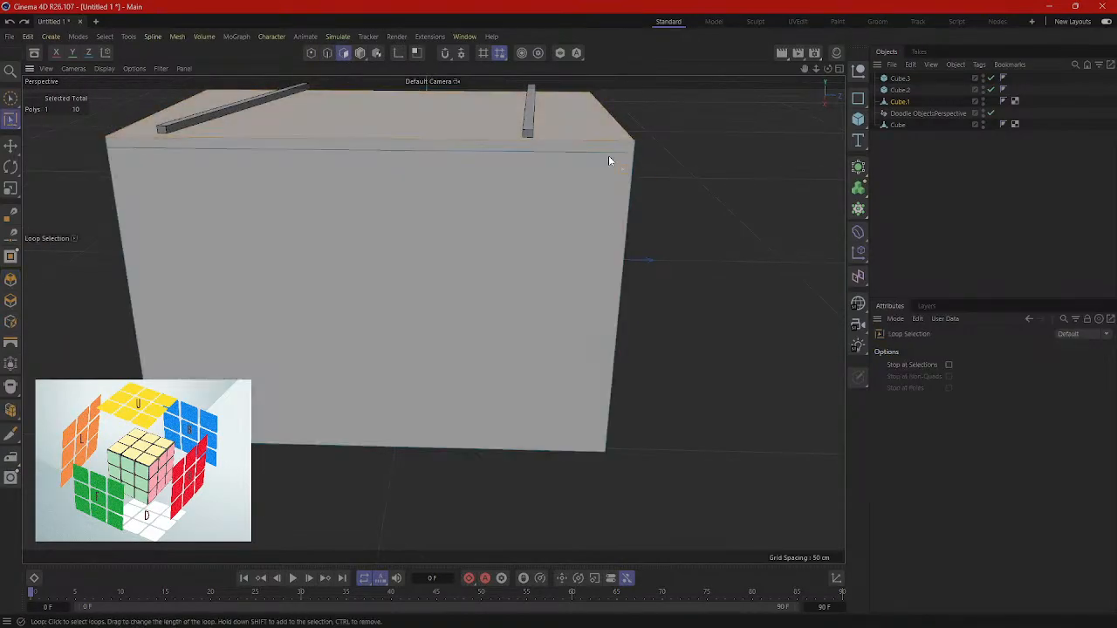
left_click(630, 148)
scroll(715, 217, "up", 2)
left_click_drag(713, 219, 642, 225, "alt")
scroll(714, 230, "down", 7)
right_click(757, 282)
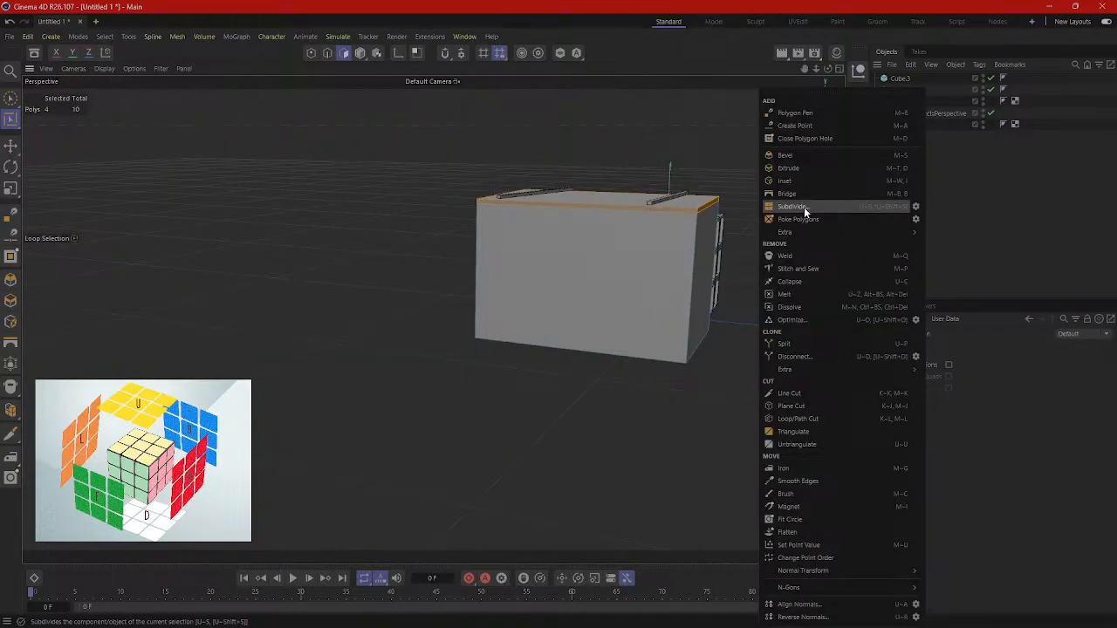
left_click(811, 167)
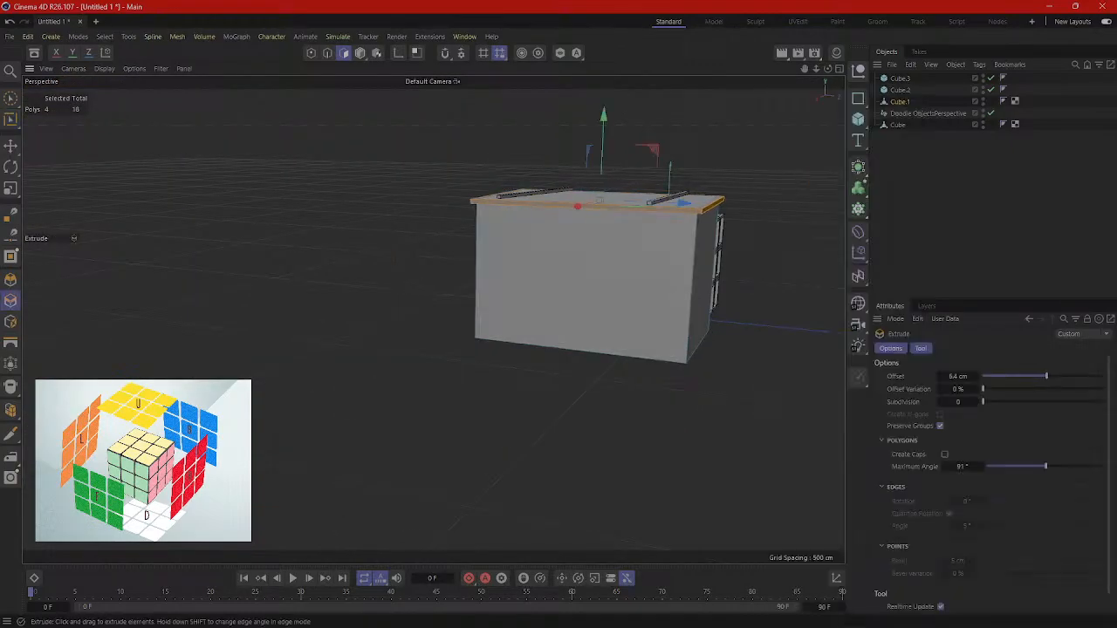
left_click_drag(318, 280, 558, 344)
Step: Inset the polygon of the crate's long side facing away from the Rubik's cube by about 21.2 cm
middle_click_drag(625, 199, 536, 333, "alt")
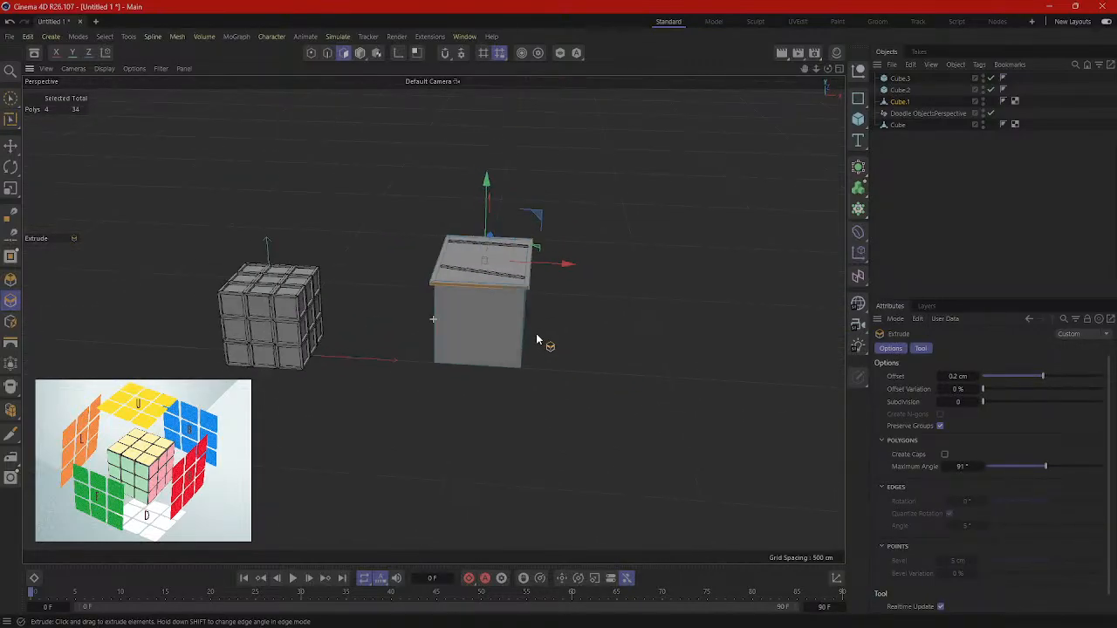
mouse_move(535, 333)
left_mouse_down("alt")
mouse_move(561, 332)
mouse_move(551, 262)
mouse_move(498, 389)
mouse_move(322, 402)
mouse_move(424, 407)
mouse_move(346, 404)
mouse_move(498, 361)
mouse_move(399, 407)
mouse_move(248, 449)
mouse_move(472, 439)
mouse_move(496, 392)
mouse_move(395, 387)
mouse_move(500, 312)
mouse_move(605, 376)
mouse_move(463, 334)
mouse_move(523, 323)
left_mouse_up("alt")
scroll(549, 264, "up", 3)
right_click(646, 234)
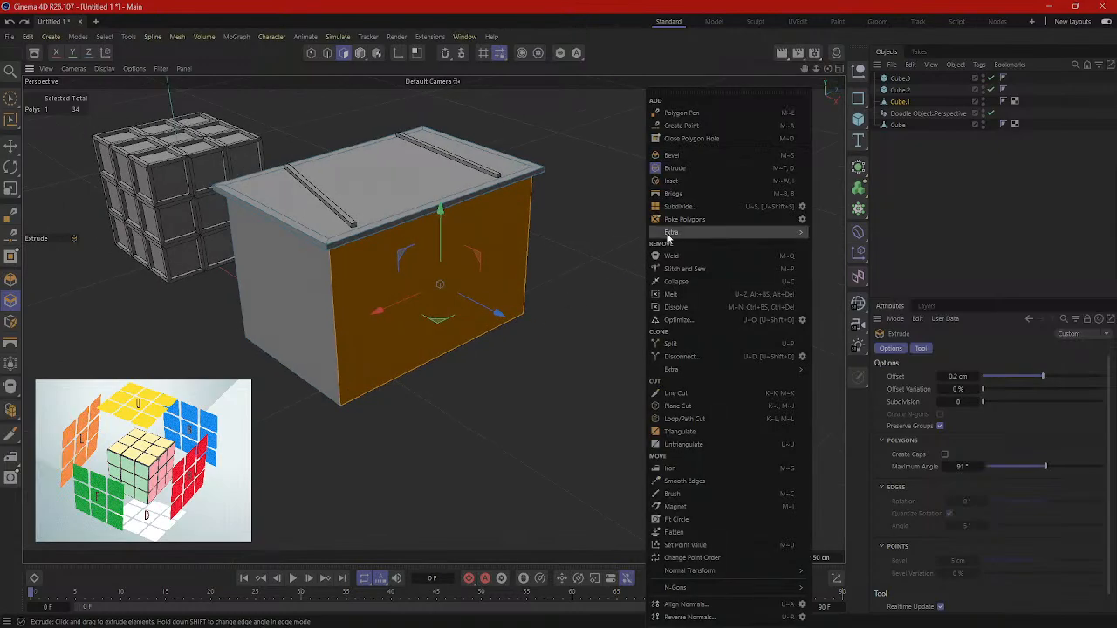
left_click(681, 187)
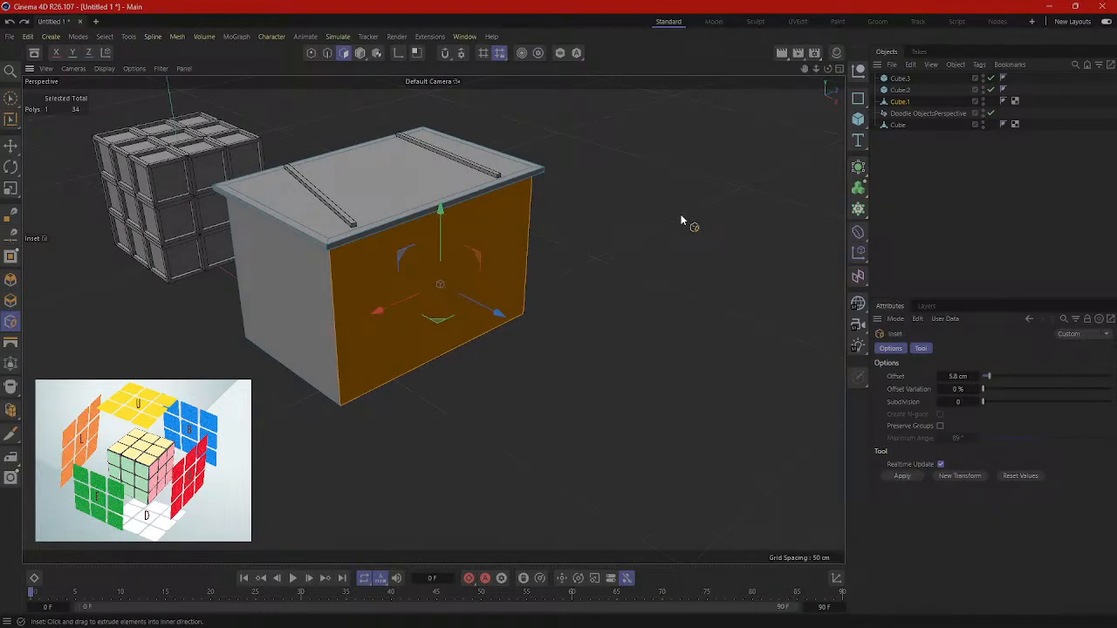
left_click_drag(688, 212, 742, 212)
left_click_drag(698, 214, 660, 185, "alt")
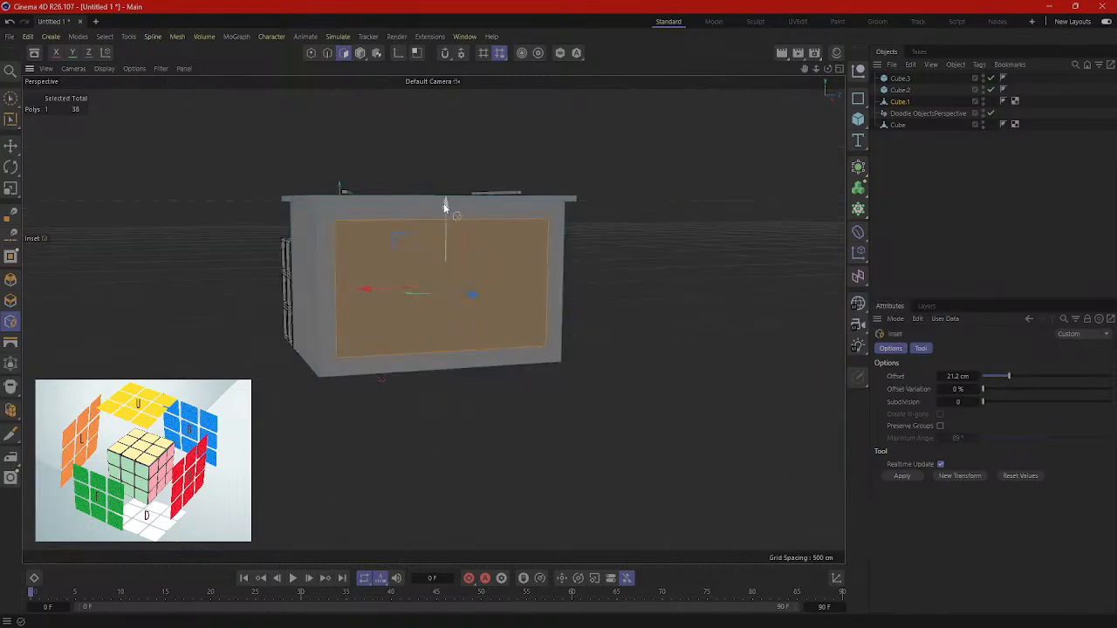
Step: Extrude the inset side panel inward by about 12 cm to leave a raised frame, and clear the selection
left_click_drag(449, 203, 687, 255, "alt")
right_click(688, 256)
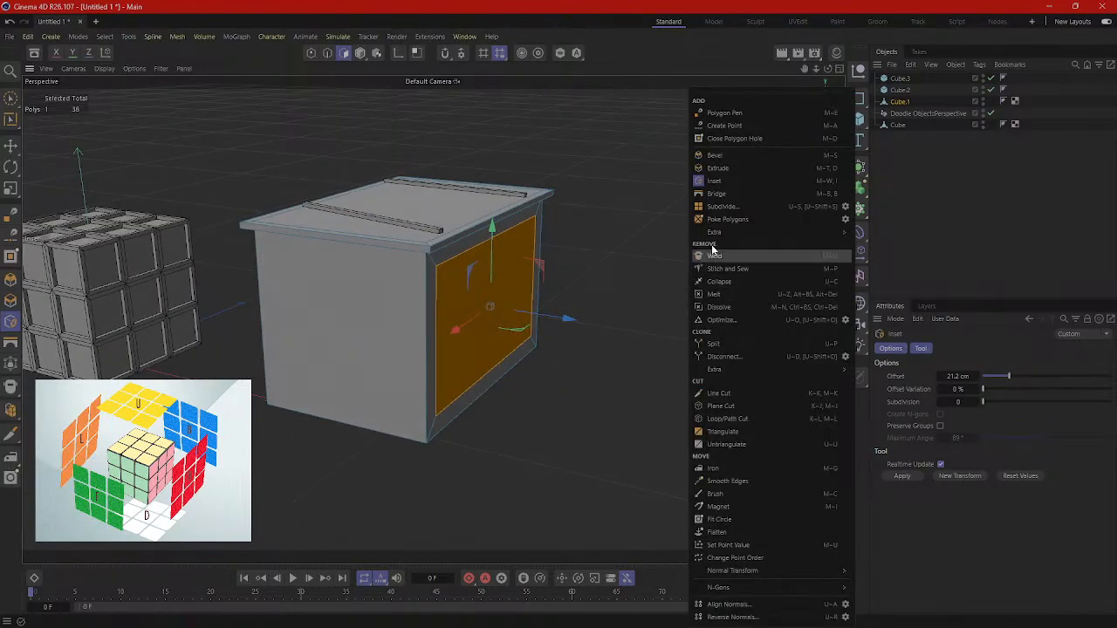
left_click(719, 169)
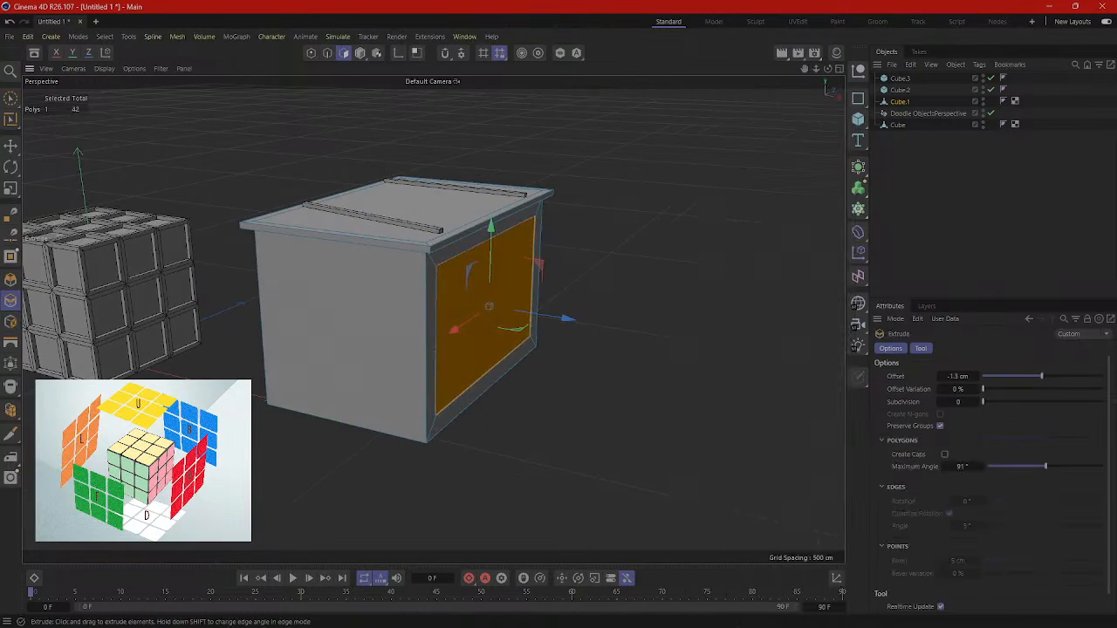
mouse_move(466, 272)
left_mouse_down()
mouse_move(431, 272)
mouse_move(453, 273)
left_mouse_up()
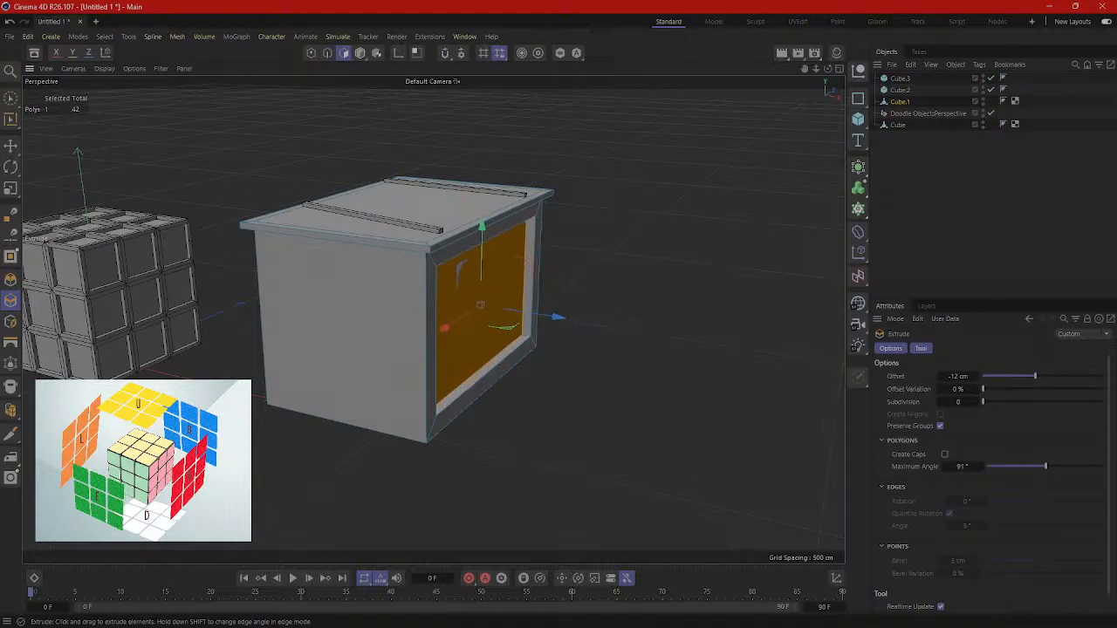
left_click_drag(663, 276, 326, 292, "alt")
left_click(177, 286)
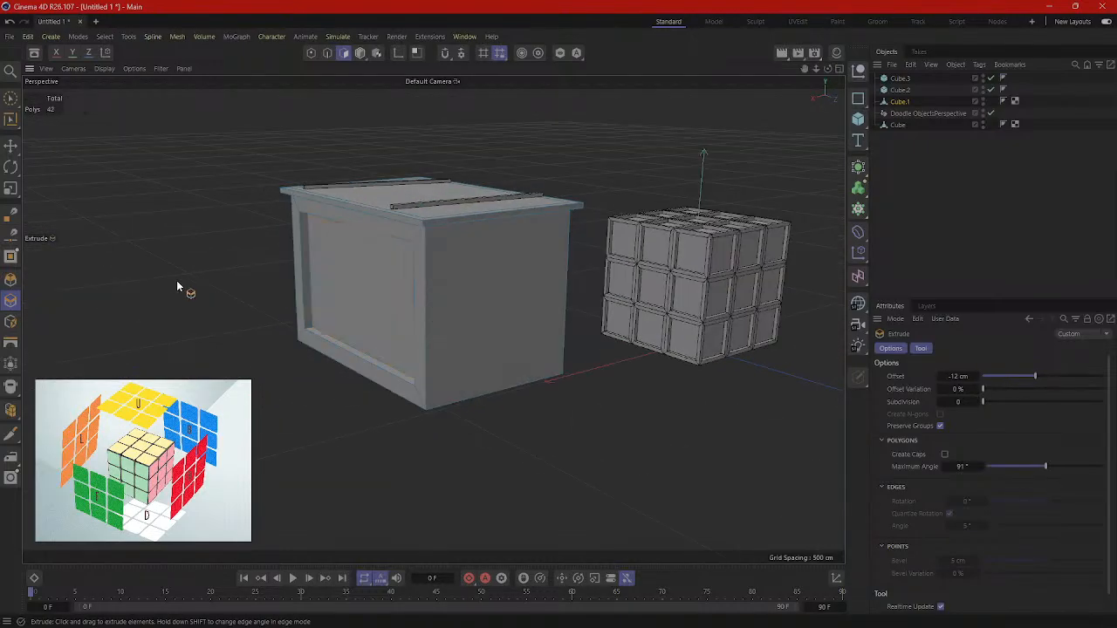
left_click_drag(177, 287, 680, 297, "alt")
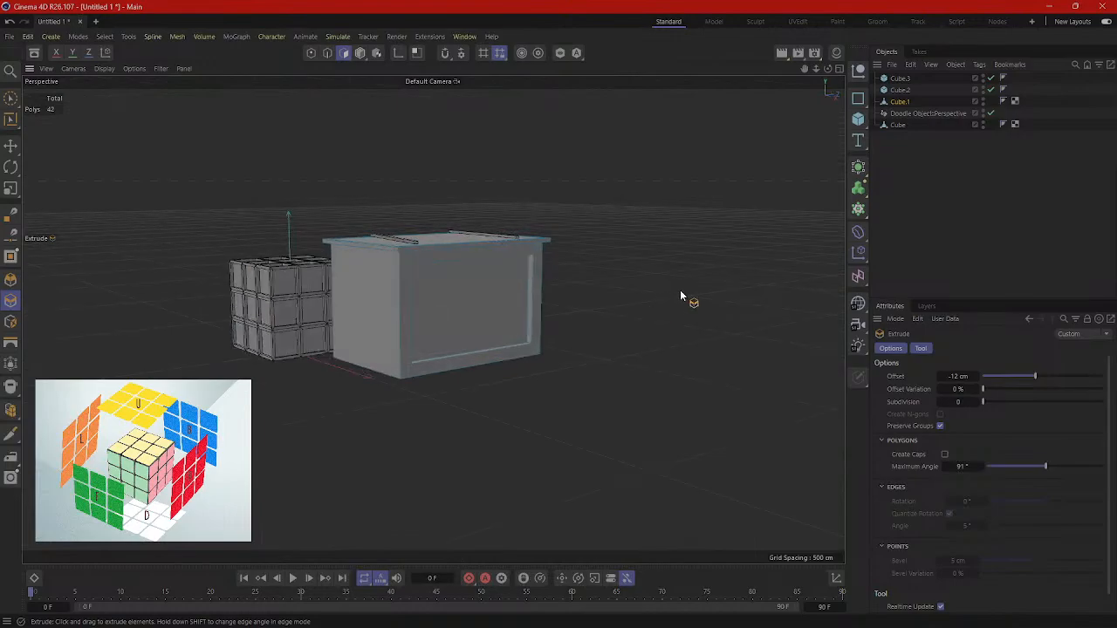